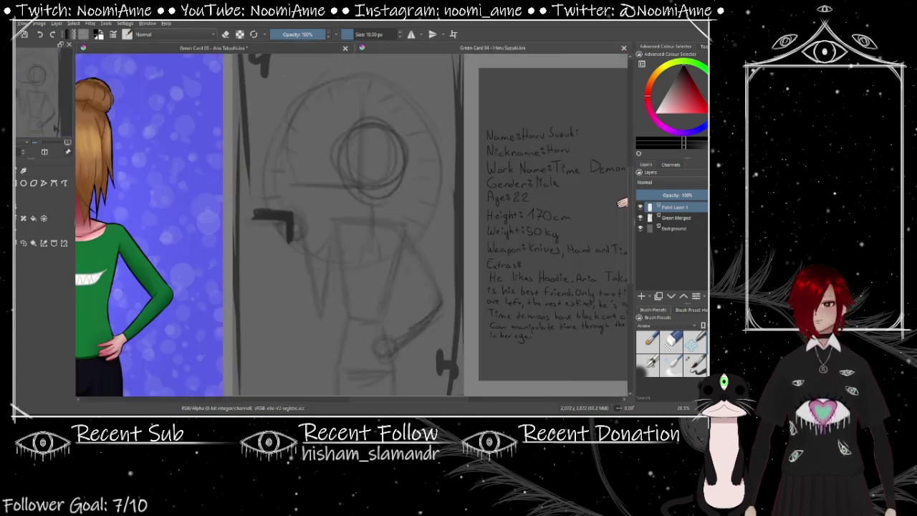
Outline the head over the rough sketch, including the jaw, chin, vertical face guideline and ear
key(ctrl+z)
drag(288, 114, 270, 216)
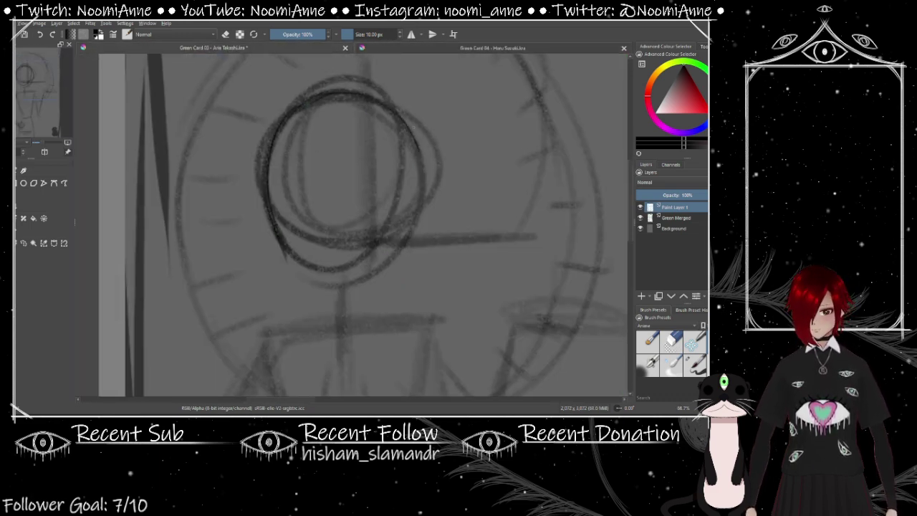
drag(374, 104, 370, 290)
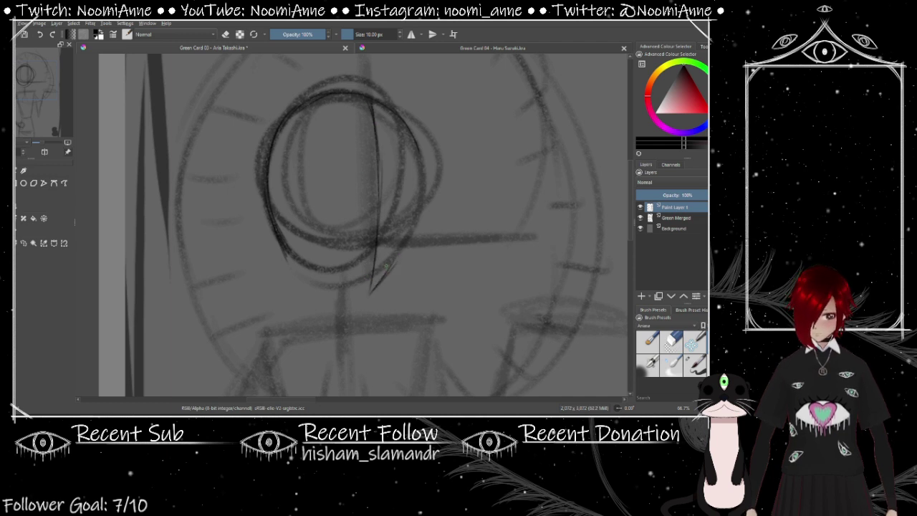
drag(291, 258, 370, 294)
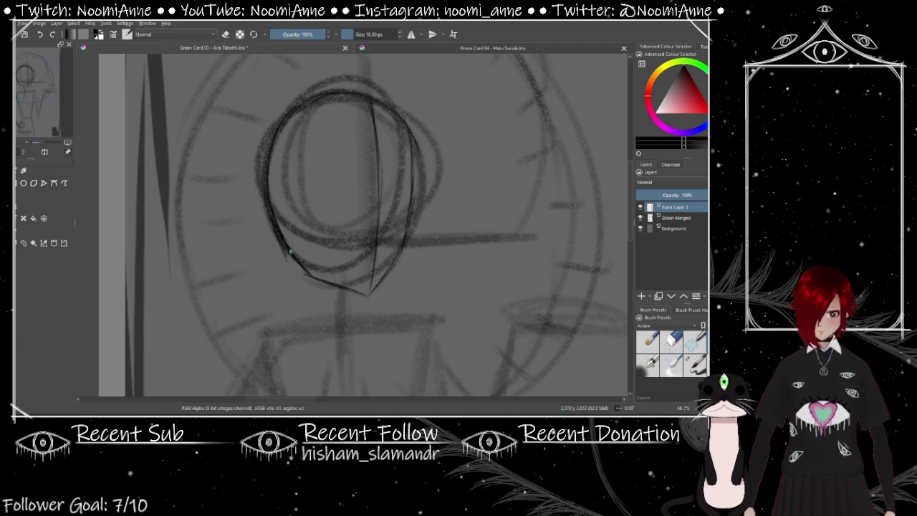
drag(269, 169, 290, 249)
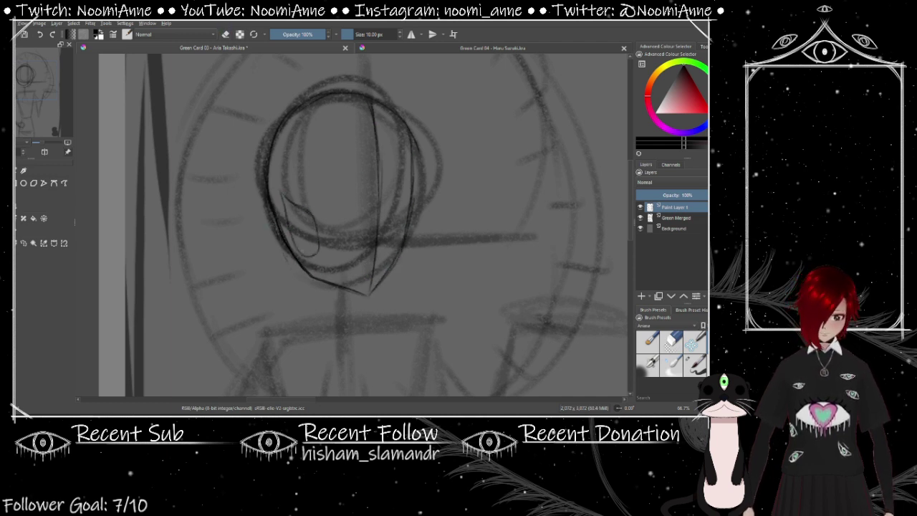
Try to draw the neck, shoulders and torso sides symmetrically with horizontal mirror painting
key(minus)
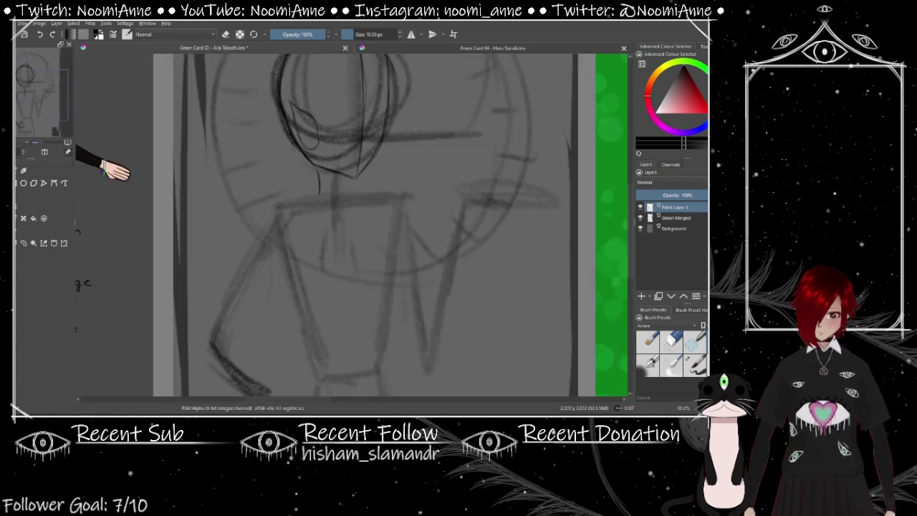
key(m)
key(plus)
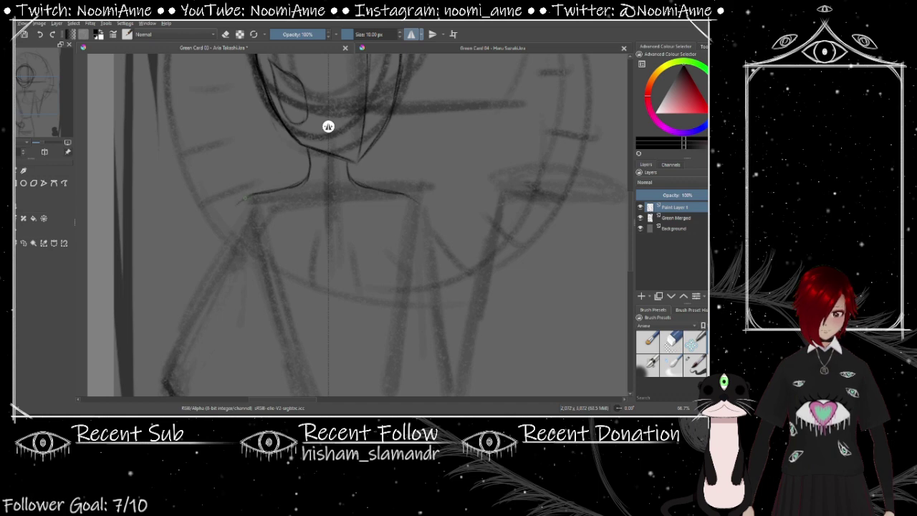
key(minus)
key(minus)
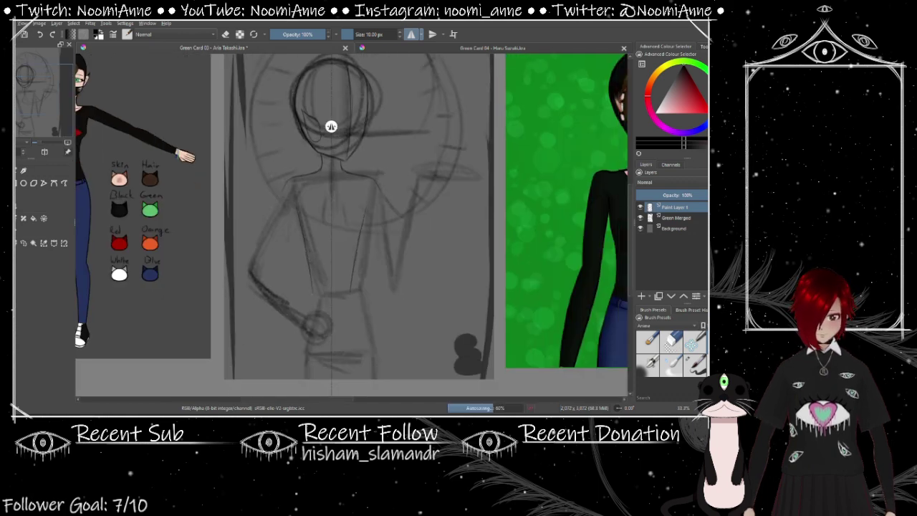
key(m)
Draw the neck, one sloping shoulder and the outer upper-arm line of the hand-on-hip arm without mirroring
key(plus)
key(plus)
drag(325, 101, 331, 136)
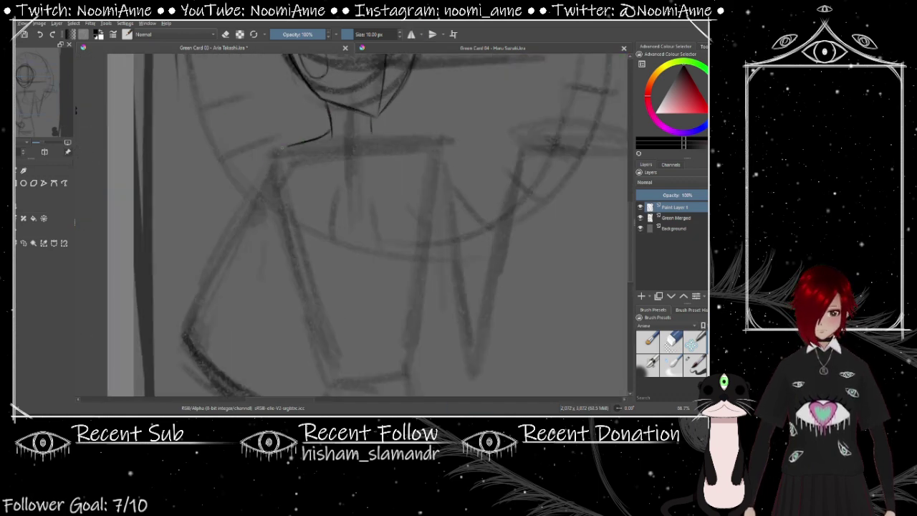
key(minus)
key(minus)
key(plus)
key(plus)
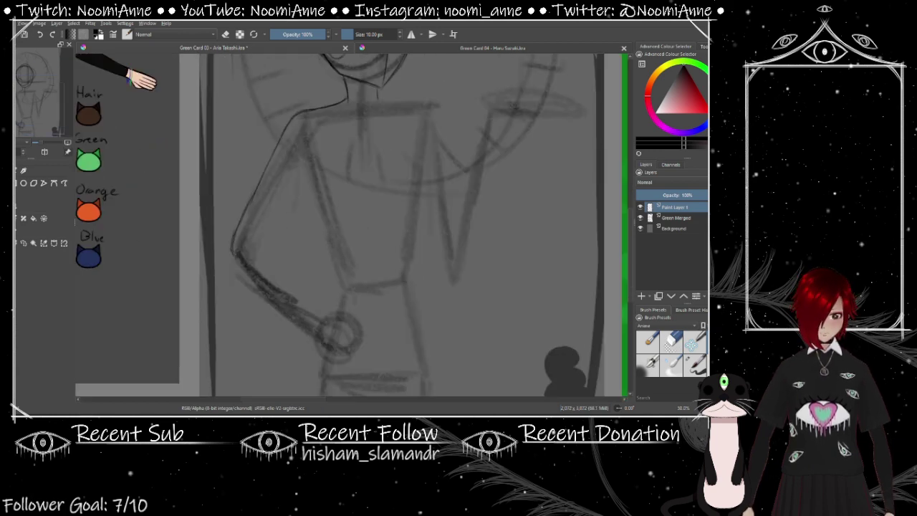
Draw the torso and hip contours plus the bent arm's inner line and forearm, erasing and redrawing the elbow
scroll(351, 222, down, 3)
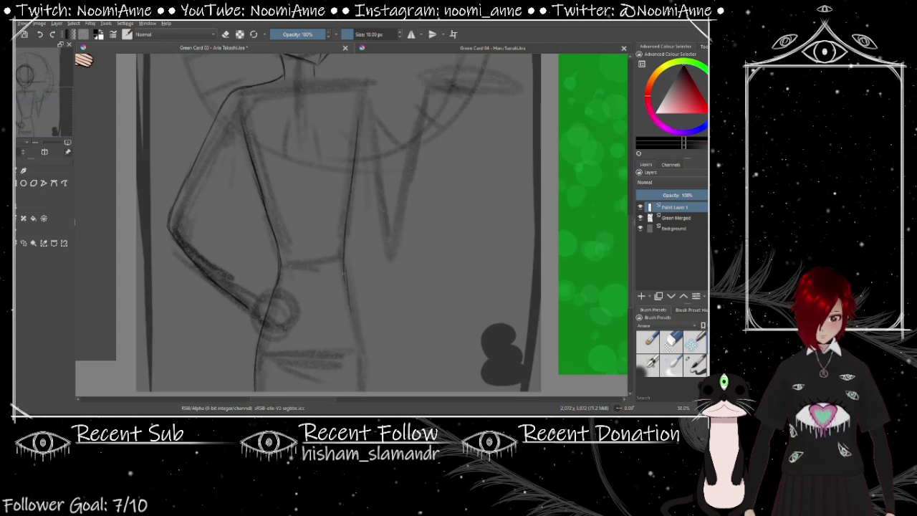
scroll(351, 222, up, 2)
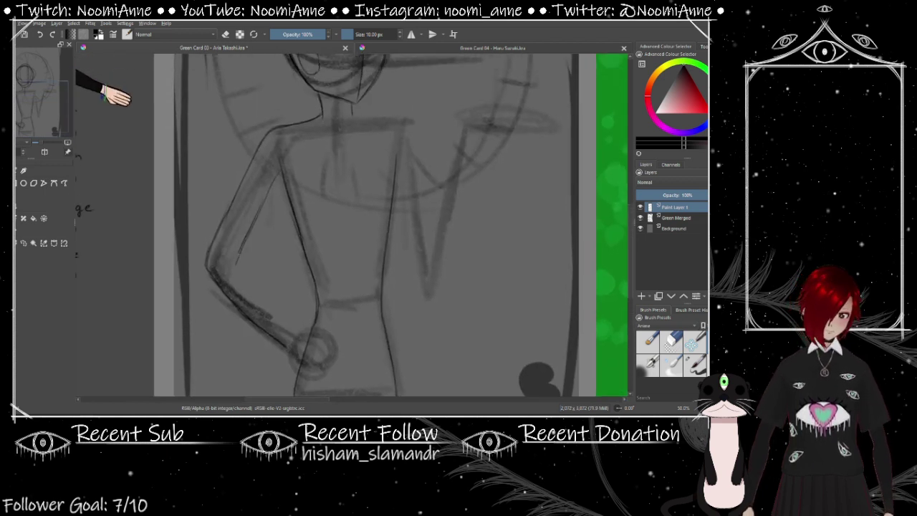
key(e)
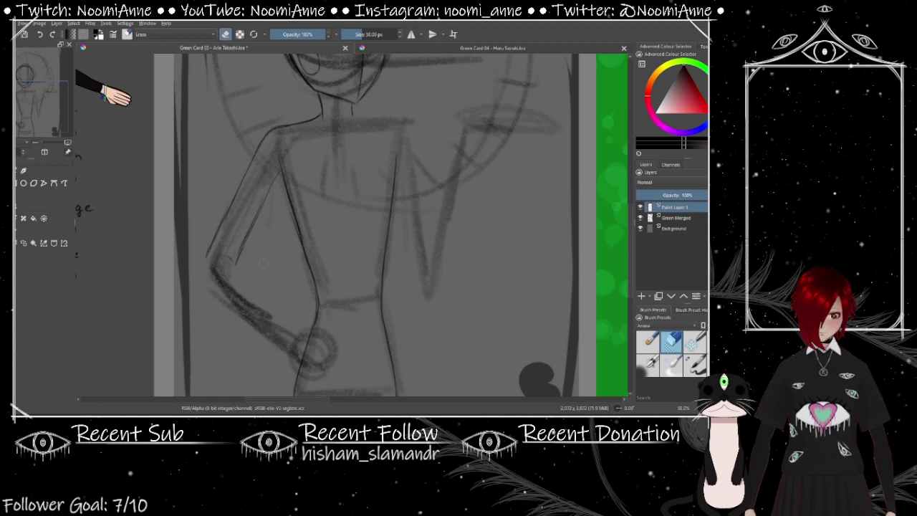
key(e)
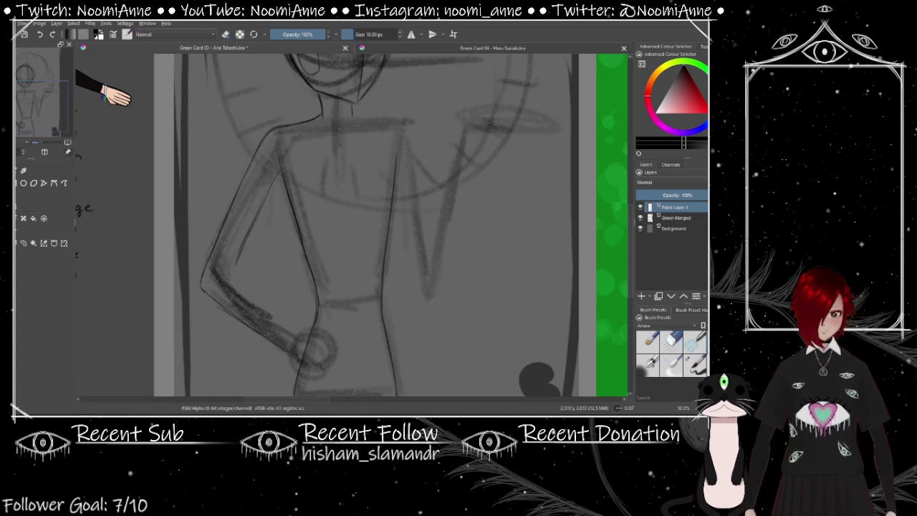
Draw the hand resting on the hip with its fingers, and reshape the fingers with the deform brush
scroll(293, 265, up, 1)
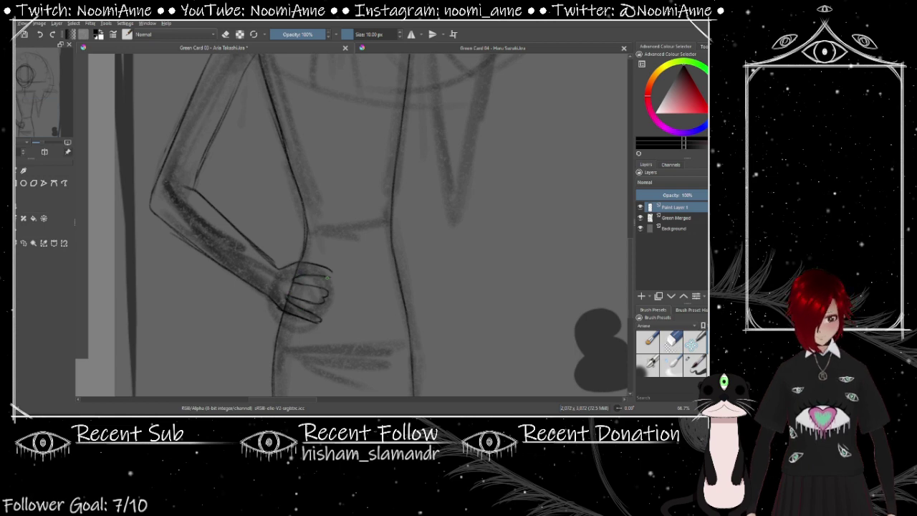
scroll(243, 313, up, 2)
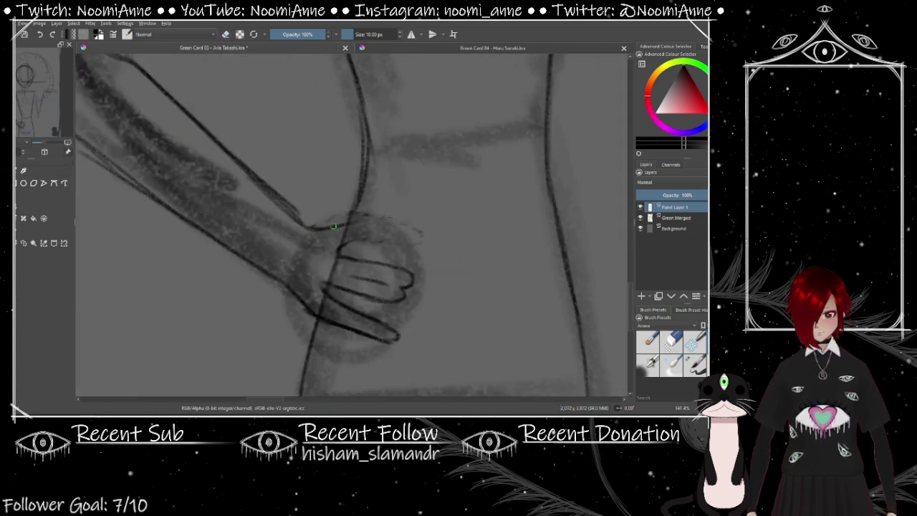
scroll(362, 254, down, 2)
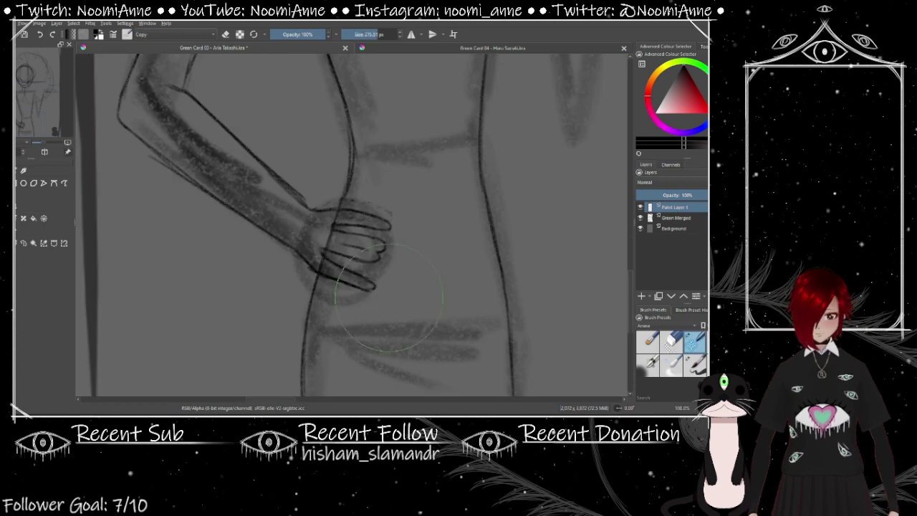
key(slash)
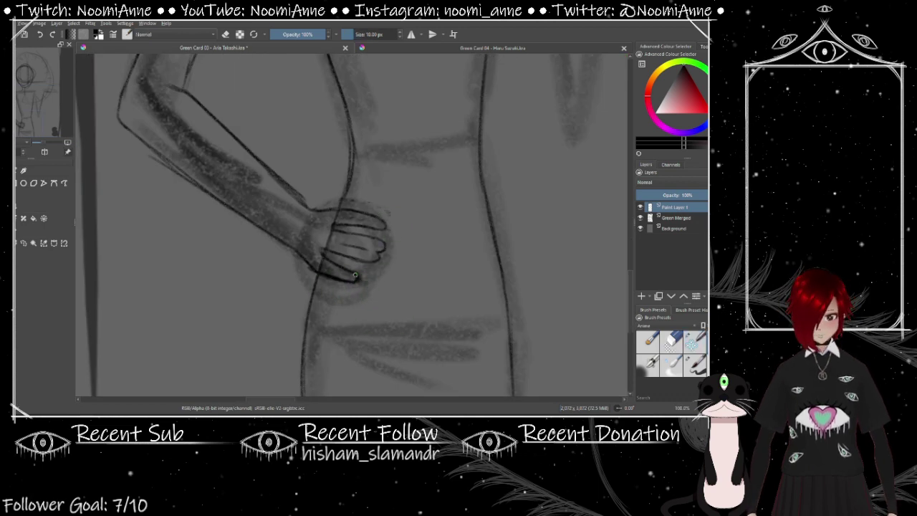
scroll(372, 227, down, 2)
scroll(376, 250, up, 3)
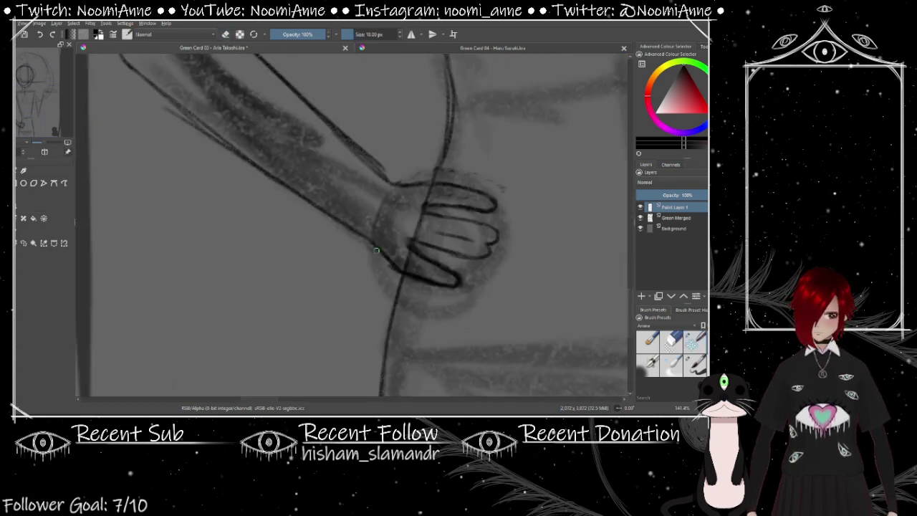
scroll(385, 253, down, 2)
scroll(312, 278, up, 1)
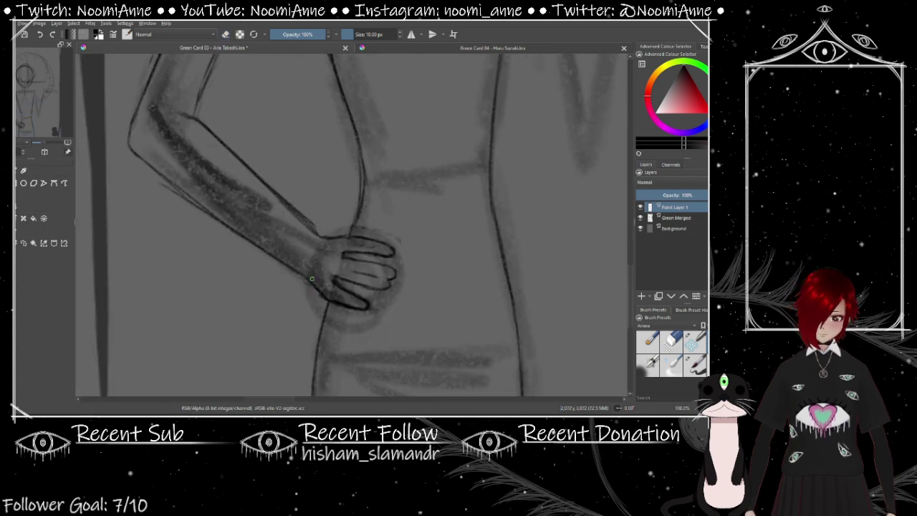
Add the thumb to the hip hand and close the gaps between its fingers, cleaning up with the eraser
scroll(347, 230, down, 2)
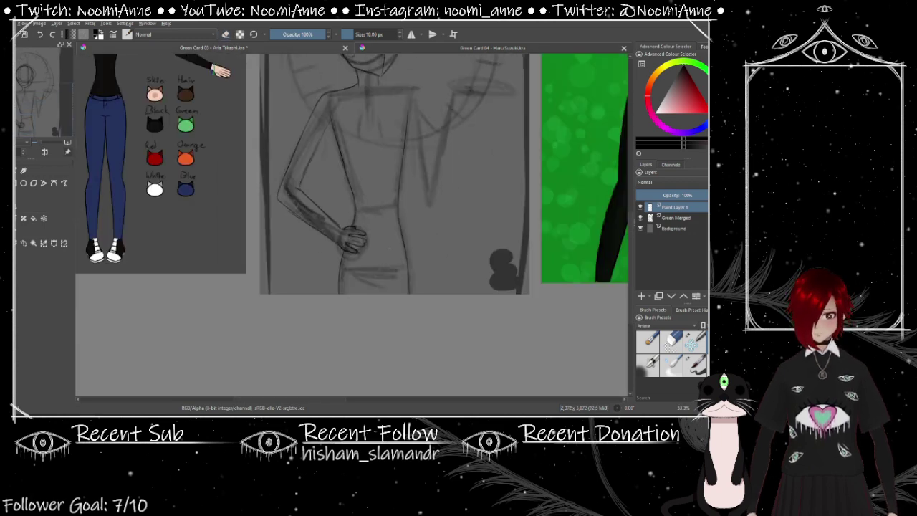
scroll(373, 251, up, 4)
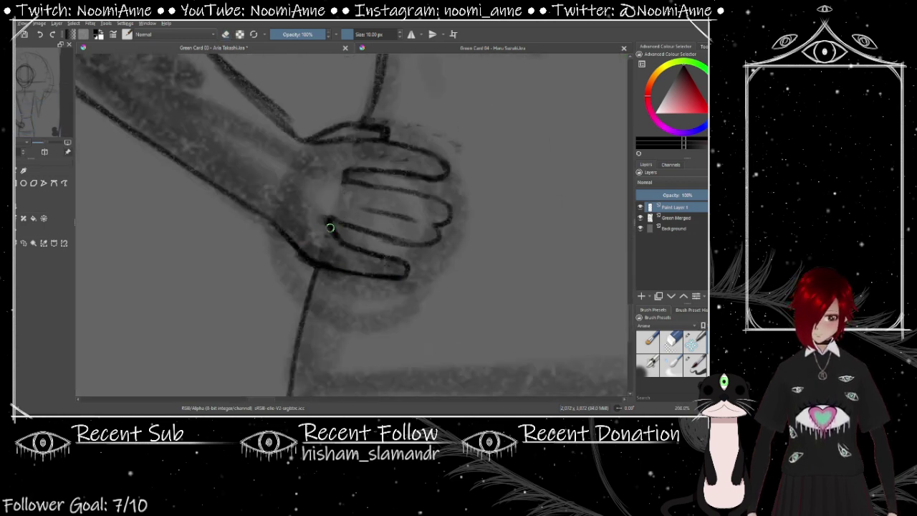
scroll(338, 207, down, 1)
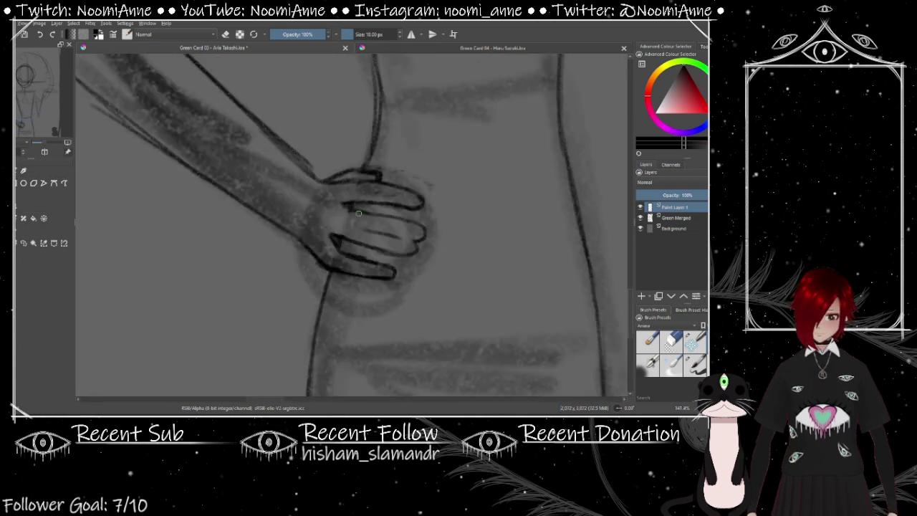
scroll(358, 213, down, 2)
scroll(322, 267, up, 3)
key(e)
drag(307, 256, 304, 250)
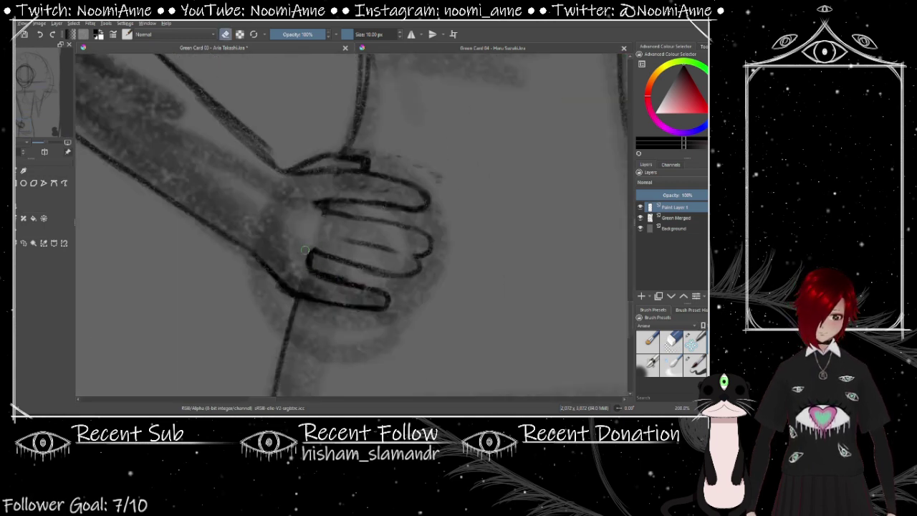
Draw the opposite shoulder, the lowered upper arm and the raised forearm over the rough pose
scroll(307, 260, down, 4)
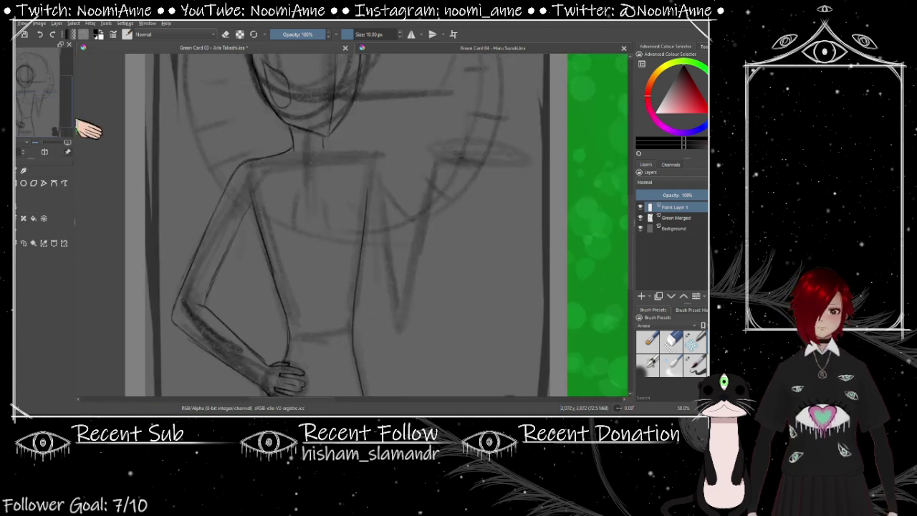
scroll(307, 260, up, 1)
scroll(362, 156, down, 3)
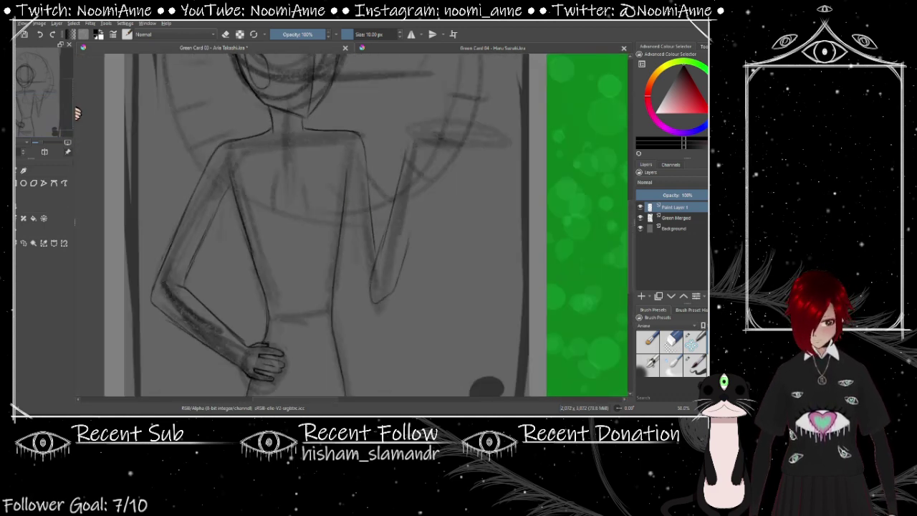
Redraw and transform the raised forearm's lines, and add the inner line of its upper arm
key(slash)
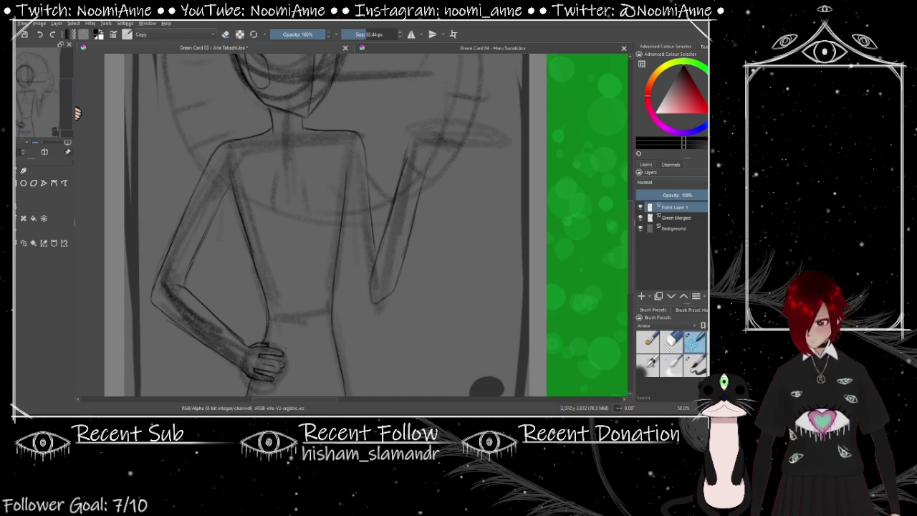
key(slash)
drag(403, 147, 380, 308)
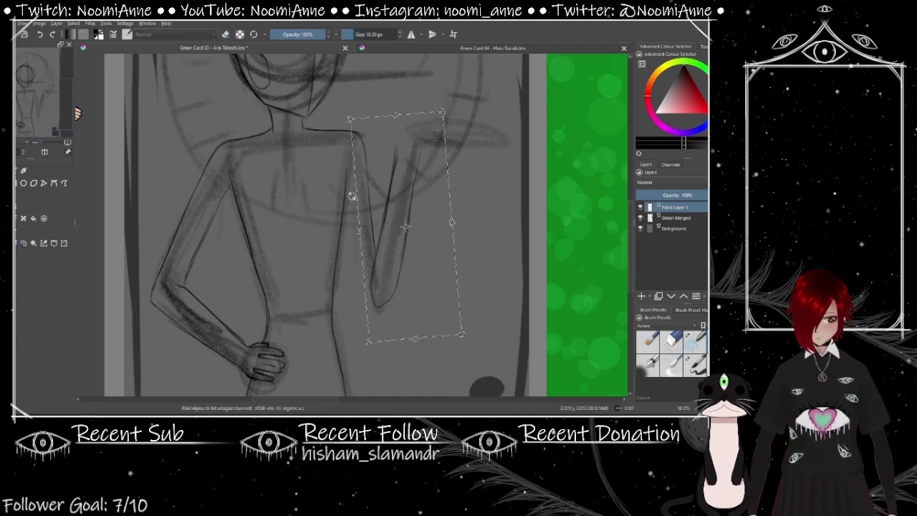
scroll(342, 225, down, 1)
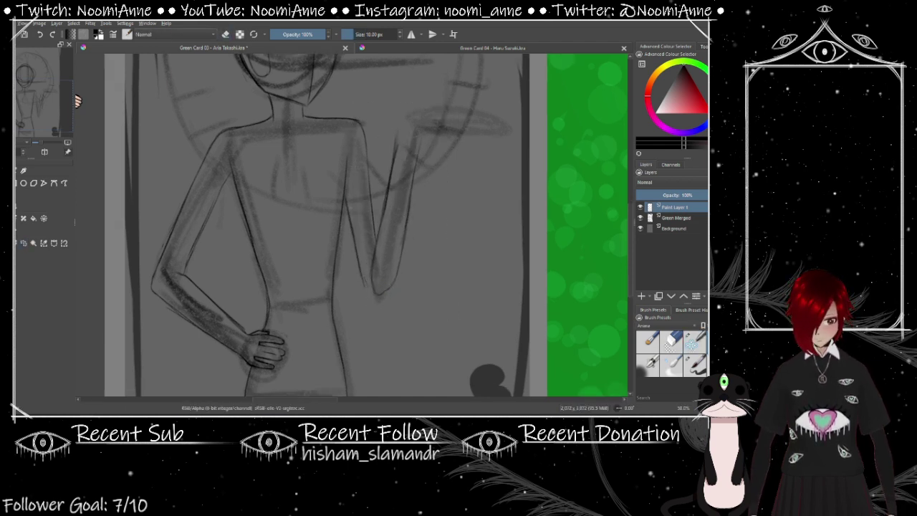
Hide the Green Merged layer and check the figure's proportions, adjusting the raised arm with the deform brush
scroll(374, 166, down, 3)
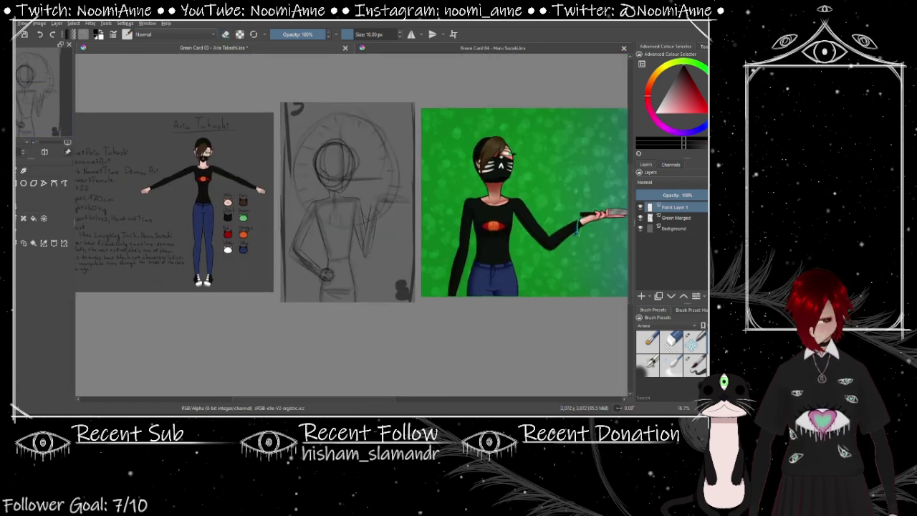
scroll(373, 166, up, 2)
key(slash)
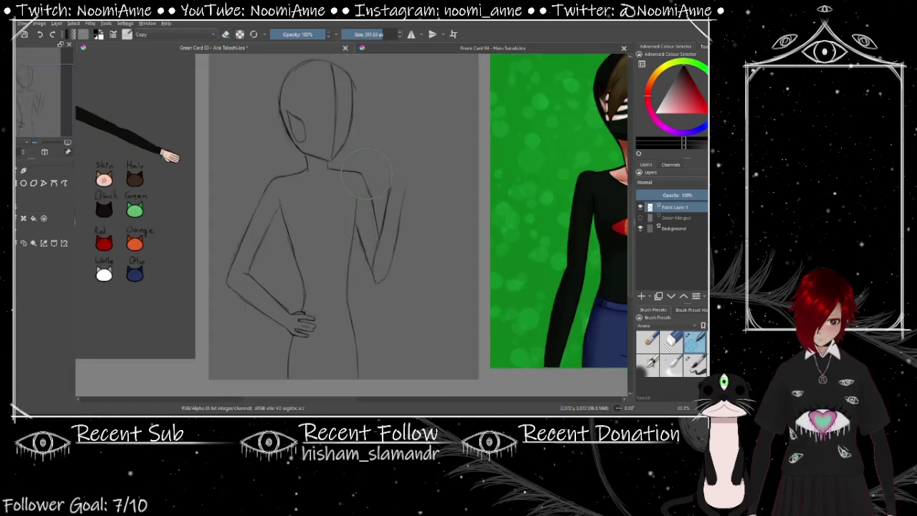
scroll(367, 172, up, 2)
key(slash)
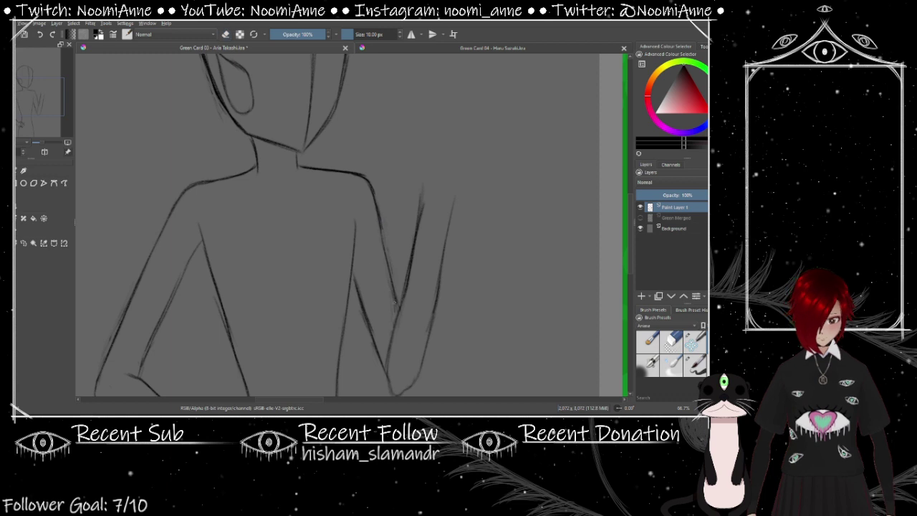
Refine the raised arm's elbow and outer forearm line, erasing the stray strokes
drag(343, 225, 337, 185)
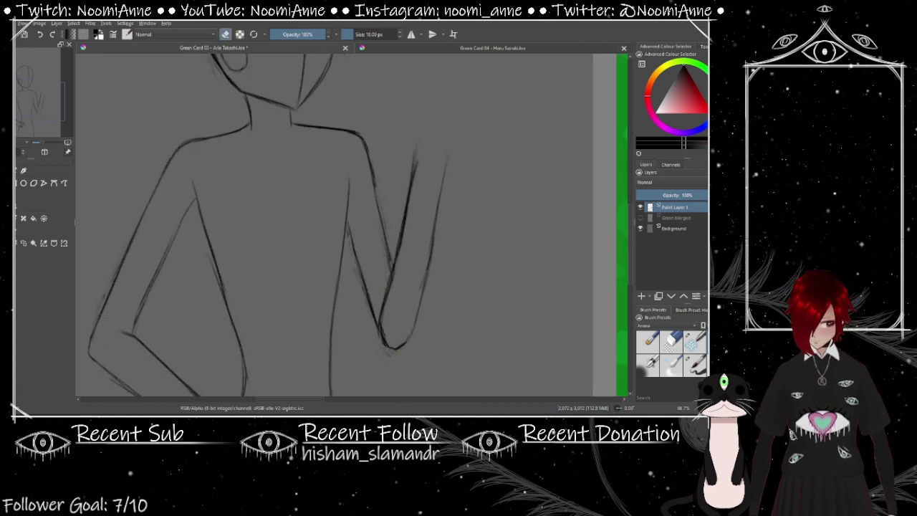
drag(419, 310, 440, 175)
key(e)
drag(433, 242, 430, 272)
key(e)
Draw the raised arm's wrist bending into an open, palm-up hand with extended fingers
drag(439, 169, 395, 209)
drag(396, 215, 421, 208)
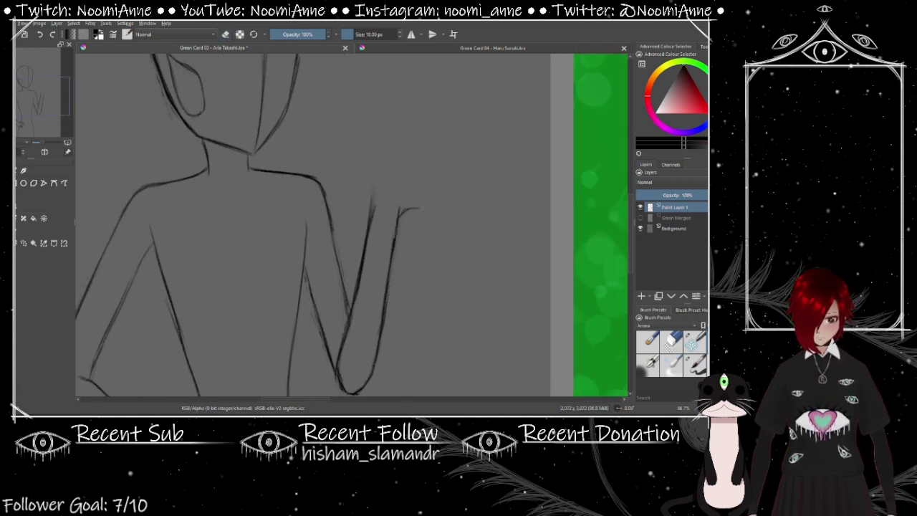
scroll(421, 209, up, 2)
mouse_move(322, 267)
mouse_down()
mouse_move(337, 228)
mouse_move(499, 257)
mouse_up()
scroll(420, 200, down, 2)
scroll(420, 201, up, 2)
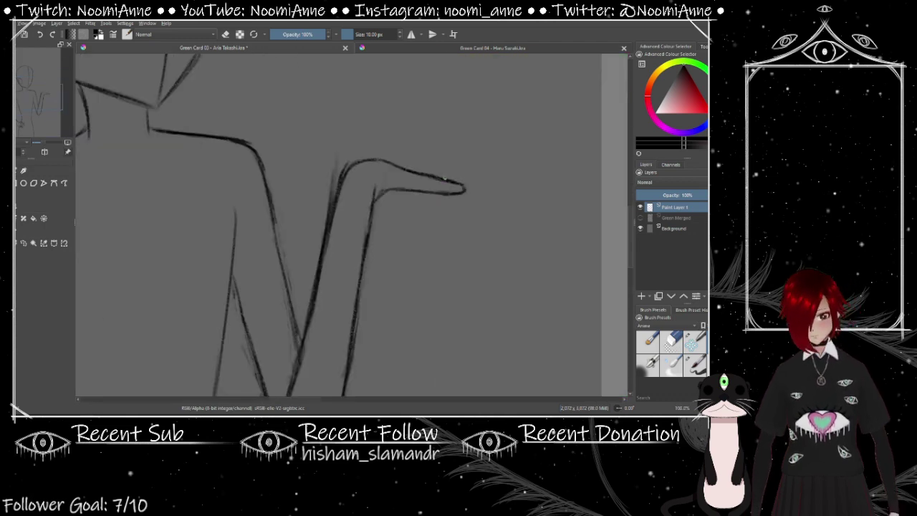
drag(327, 186, 433, 193)
scroll(399, 231, down, 3)
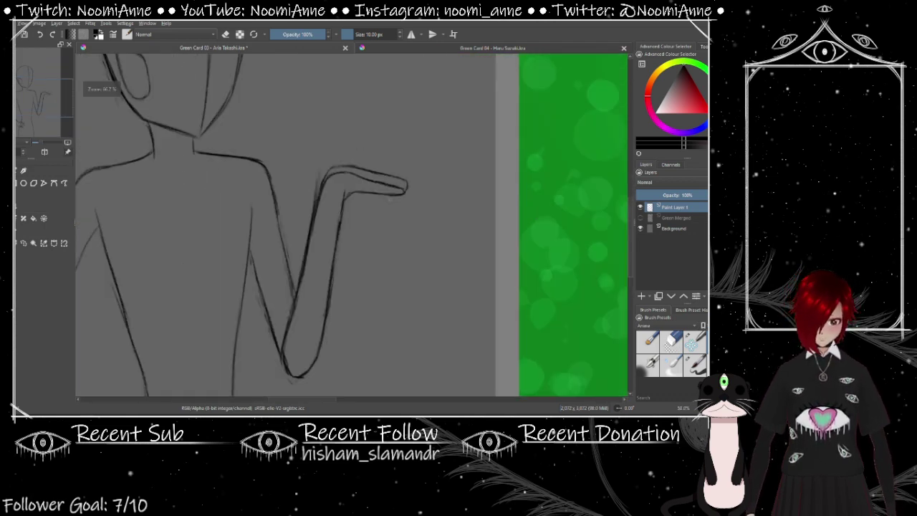
Erase the open hand's upper outline and fingertip, and redraw the upper finger line slightly thinner
scroll(399, 231, up, 1)
scroll(399, 230, down, 1)
scroll(399, 231, up, 3)
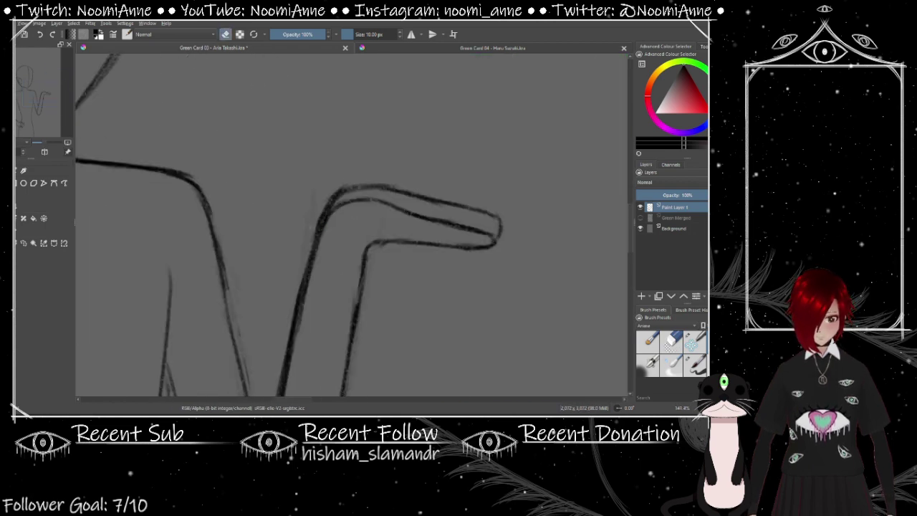
drag(331, 191, 473, 211)
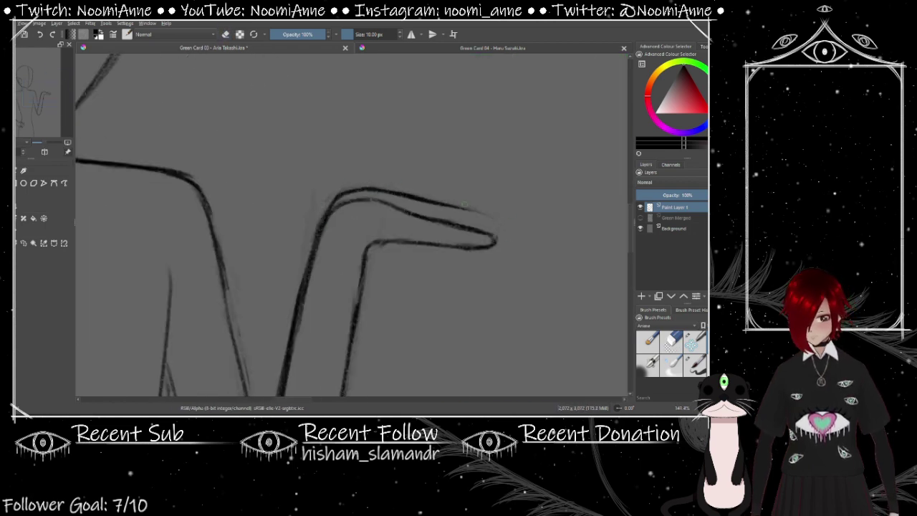
scroll(352, 226, down, 4)
scroll(101, 229, up, 4)
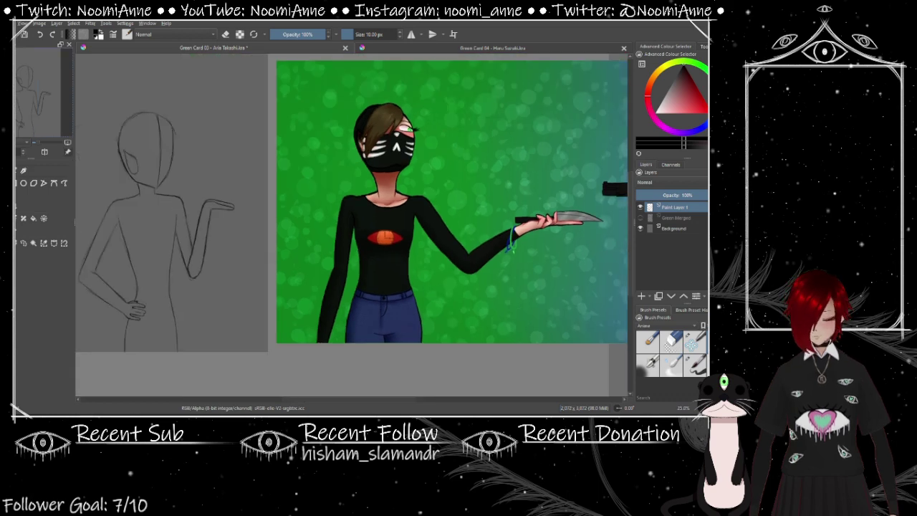
Erase the open hand down to the wrist and redraw it as a flat palm with one upright finger
key(e)
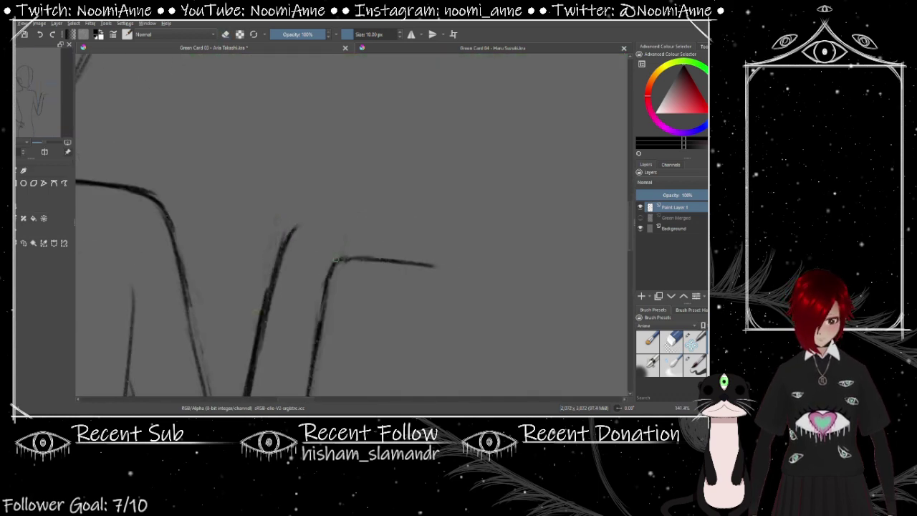
scroll(339, 258, down, 4)
scroll(371, 268, up, 4)
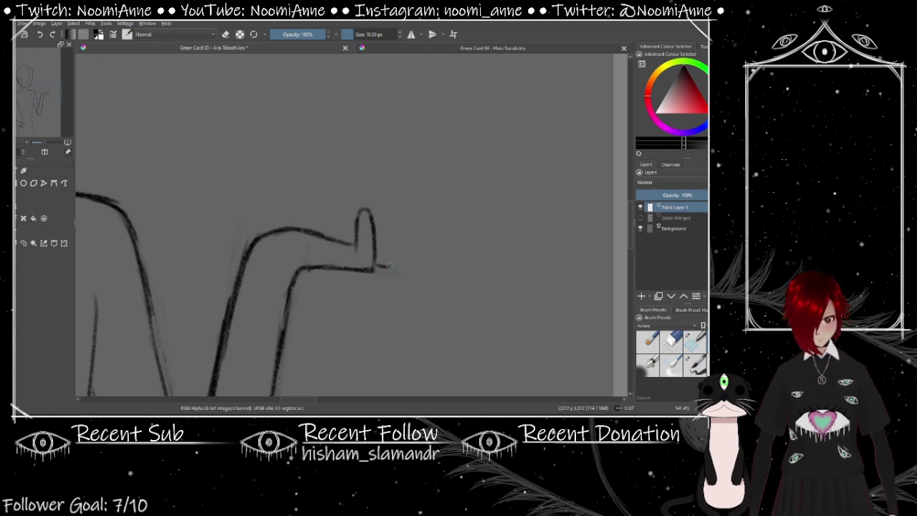
scroll(393, 248, down, 4)
Switch to File Explorer and bring the Aria & Haru.png drawing into the canvas as a reference for the knife-holding hand
key(alt+Tab)
double_click(245, 199)
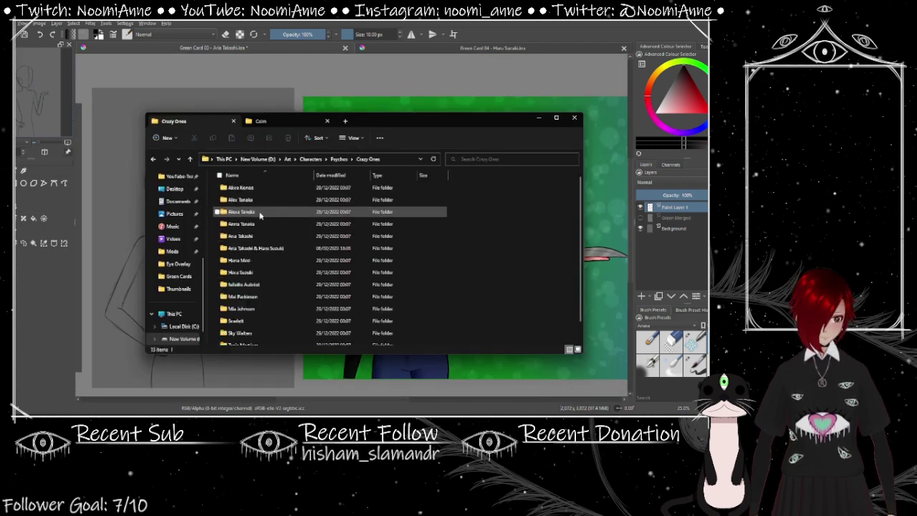
double_click(244, 211)
drag(243, 188, 310, 80)
click(336, 85)
scroll(372, 261, up, 3)
scroll(372, 261, up, 2)
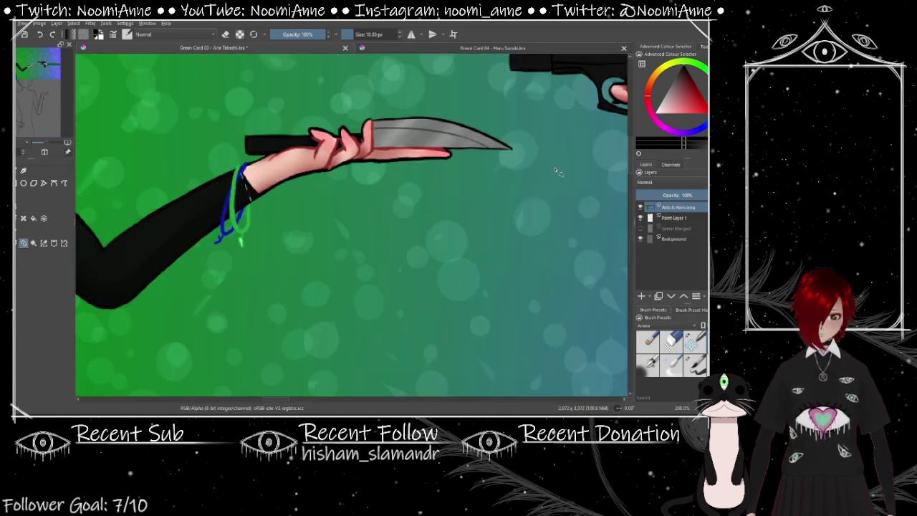
Move the Aria & Haru.png layer below Paint Layer 1 at 50% opacity and transform its hand onto the raised wrist
key(ctrl+Page_Down)
scroll(429, 215, down, 4)
scroll(502, 193, up, 2)
mouse_move(502, 193)
mouse_down()
mouse_move(459, 301)
mouse_move(323, 308)
mouse_move(270, 293)
mouse_move(421, 363)
mouse_move(423, 304)
mouse_up()
key(Return)
Select the excess reference image beyond the hand and knife with a freehand selection and delete it
click(23, 243)
drag(512, 147, 442, 192)
key(Delete)
key(ctrl+shift+a)
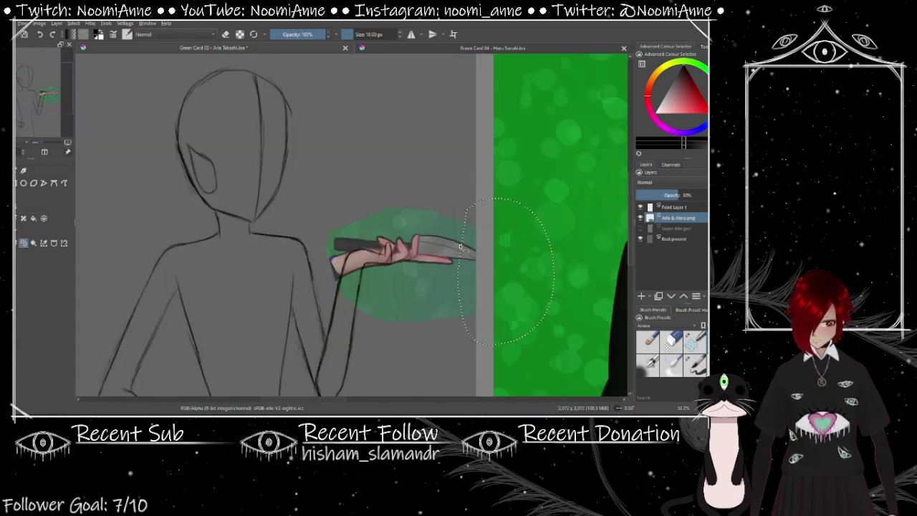
Trace the reference's palm, curled fingers and extended finger on Paint Layer 1, joining them to the raised wrist
key(minus)
click(677, 208)
scroll(344, 249, up, 4)
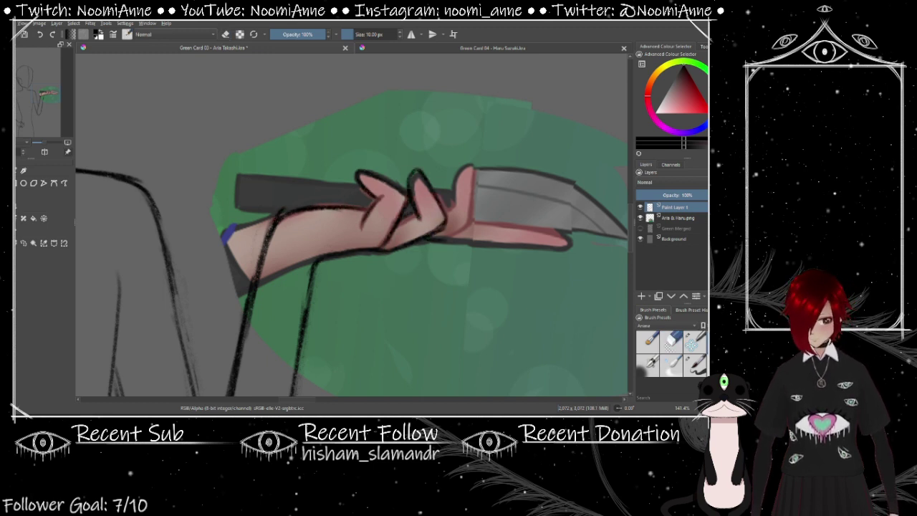
drag(422, 240, 466, 230)
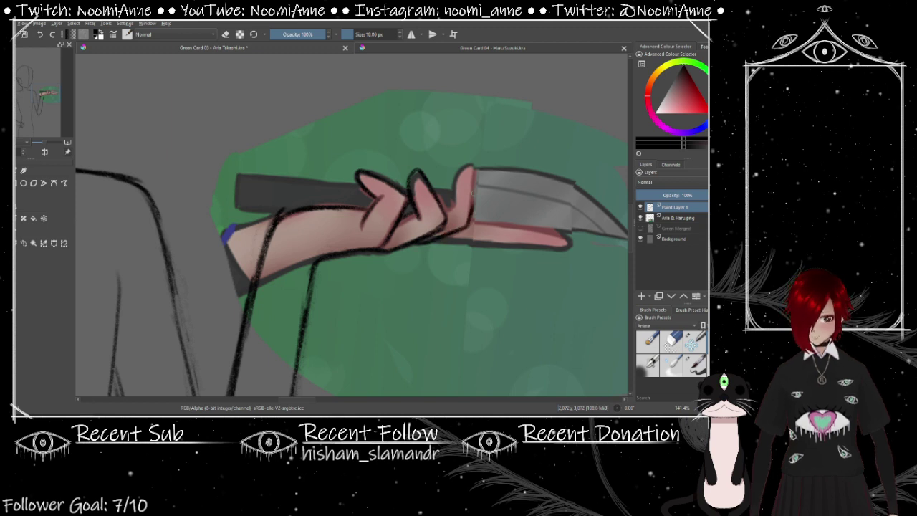
mouse_move(470, 170)
mouse_down()
mouse_move(441, 213)
mouse_move(438, 242)
mouse_move(546, 250)
mouse_up()
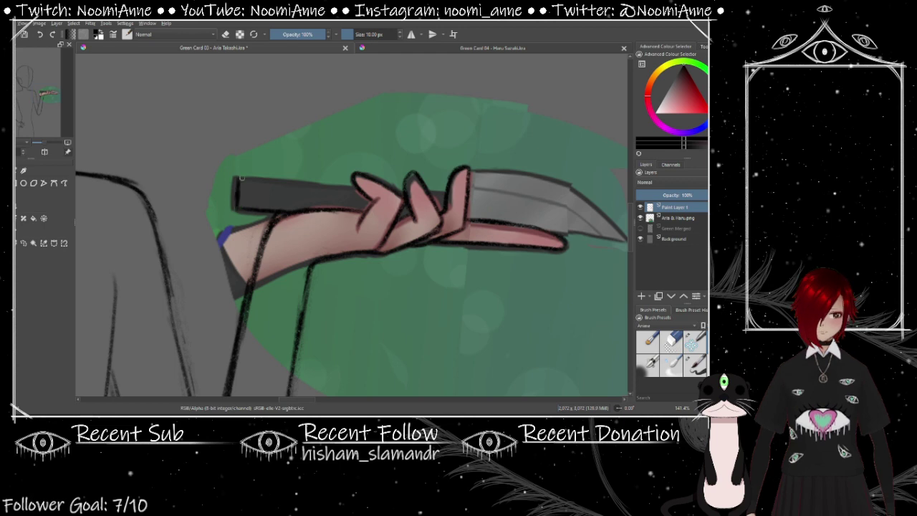
Trace the knife's handle and blade with the blade's inner lines, and erase part of the handle's outline
drag(243, 190, 365, 194)
mouse_move(431, 202)
mouse_down()
mouse_move(405, 139)
mouse_move(374, 129)
mouse_up()
drag(387, 198, 548, 215)
scroll(501, 215, down, 3)
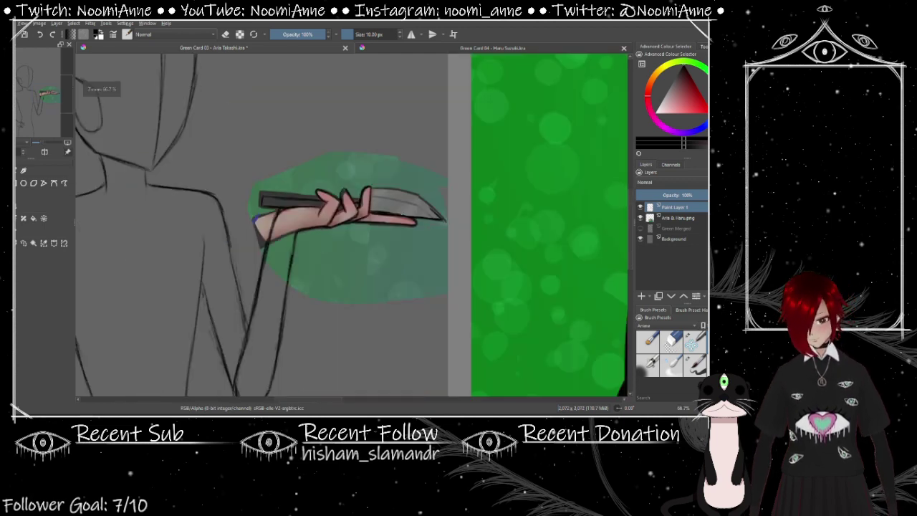
scroll(300, 266, up, 3)
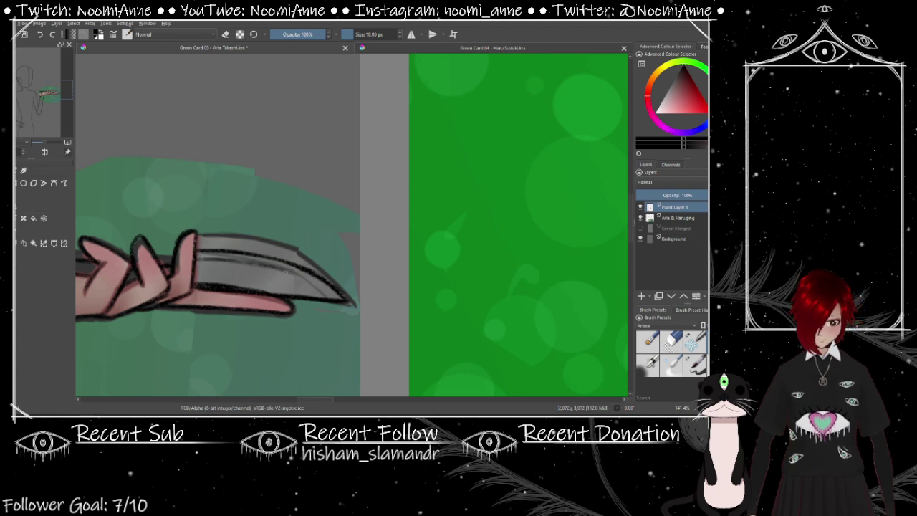
scroll(301, 266, down, 3)
scroll(322, 243, up, 4)
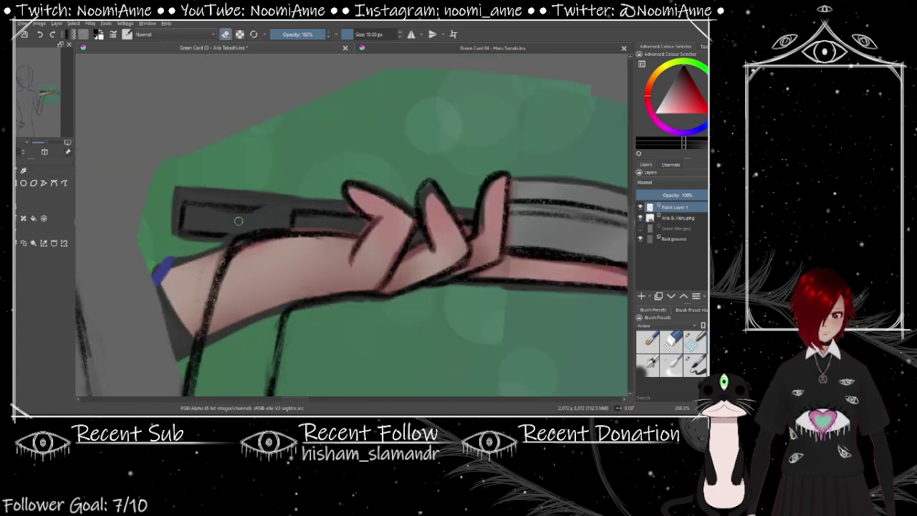
Hide the Aria & Haru.png reference to check the traced hand, and delete the reference layer
scroll(176, 215, down, 5)
click(640, 217)
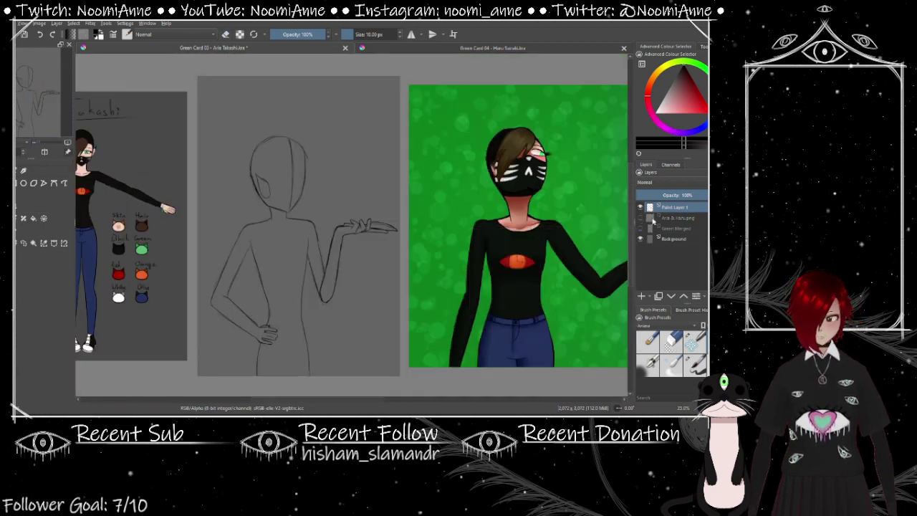
key(shift+Delete)
click(640, 217)
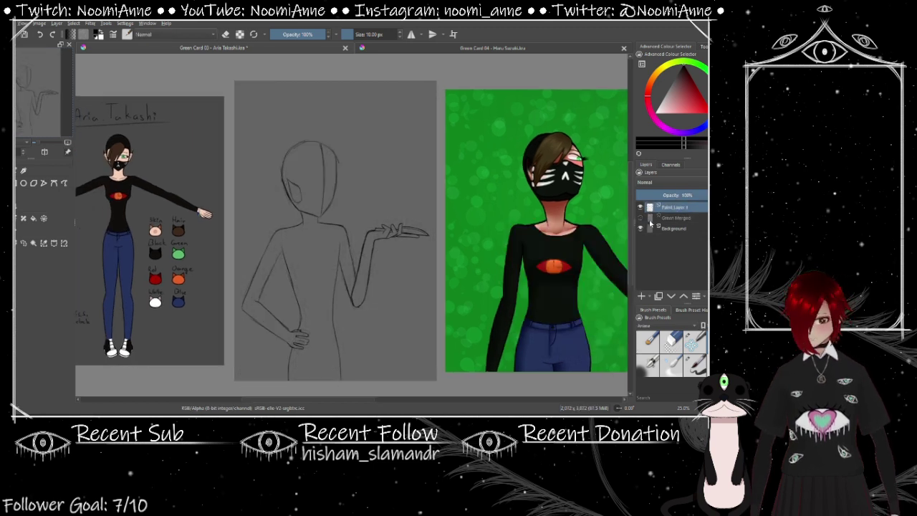
Add a layer below Paint Layer 1, hide the figure sketch, and draw vertical and horizontal lines as clock hands
key(Insert)
click(24, 183)
drag(258, 100, 411, 254)
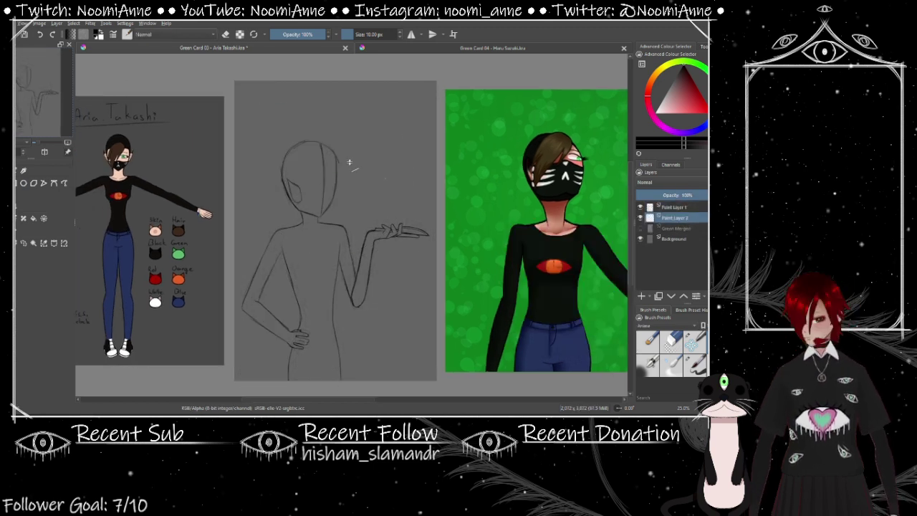
click(639, 228)
key(ctrl+shift+i)
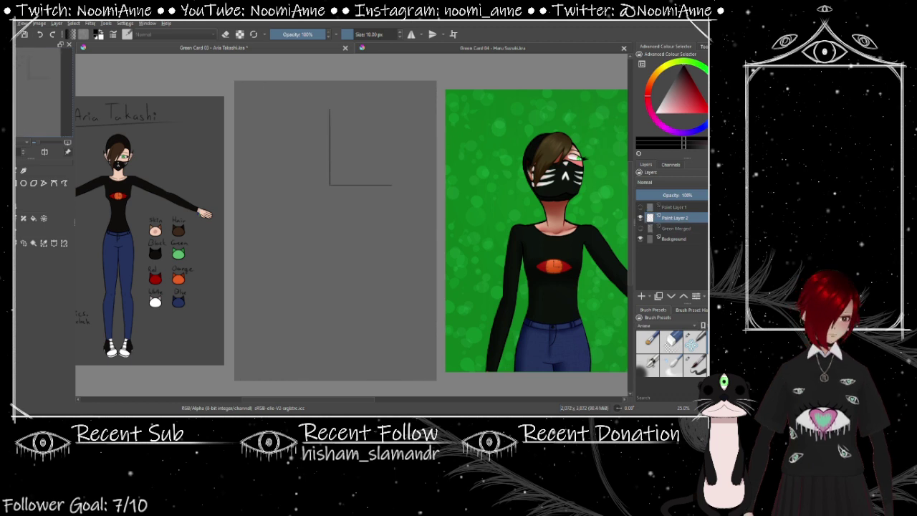
Draw a circle for the clock face on a new layer and centre it on the point where the hands meet
mouse_move(395, 235)
mouse_down()
mouse_move(274, 127)
mouse_move(256, 129)
mouse_move(301, 149)
mouse_move(279, 128)
mouse_move(285, 118)
mouse_up()
key(ctrl+z)
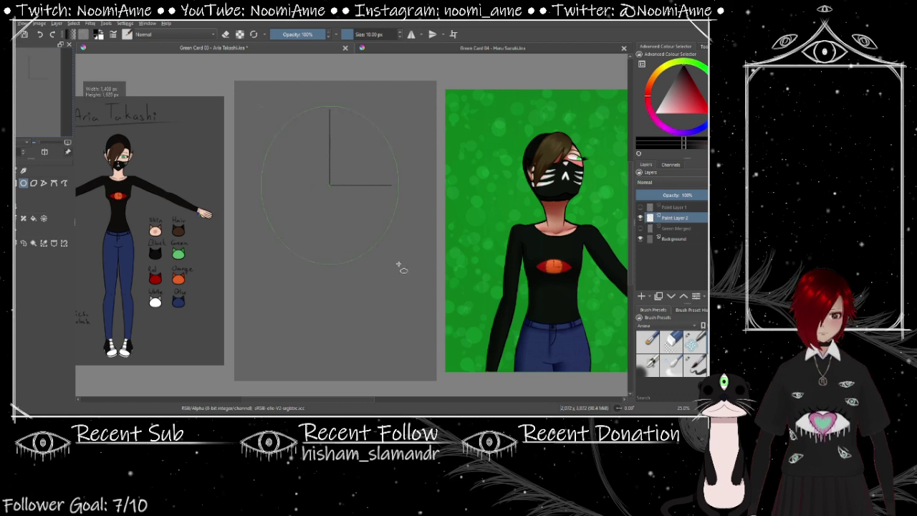
key(ctrl+shift+z)
key(plus)
key(plus)
key(plus)
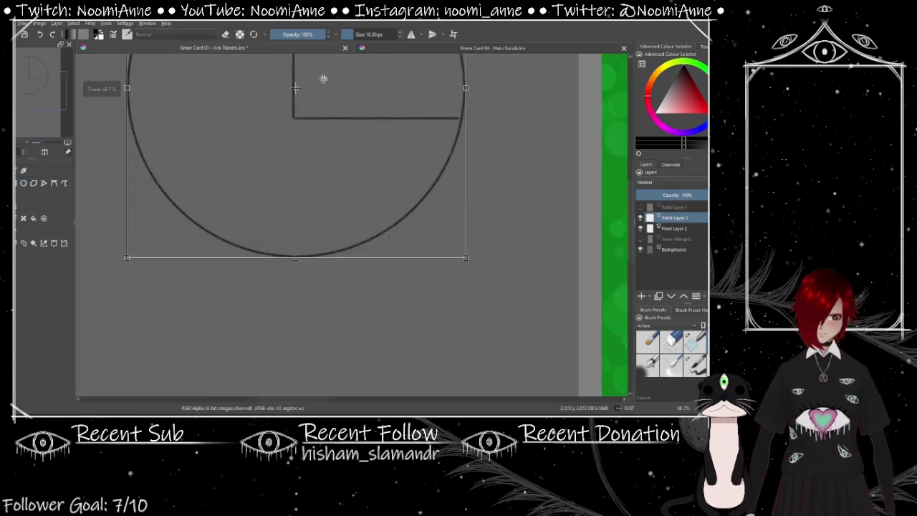
key(minus)
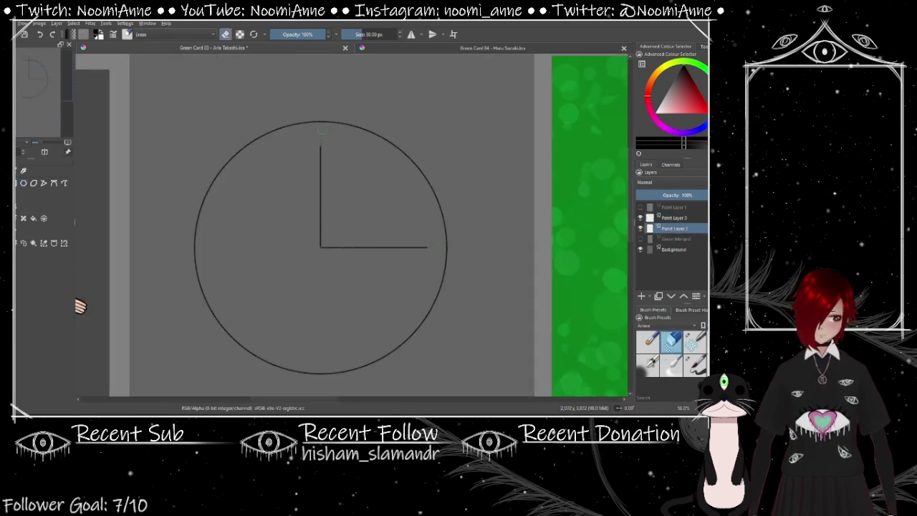
Shorten the clock hands, making the horizontal one shorter, and merge the circle into Paint Layer 2
key(e)
key(minus)
key(minus)
key(minus)
key(e)
scroll(457, 253, up, 6)
key(ctrl+z)
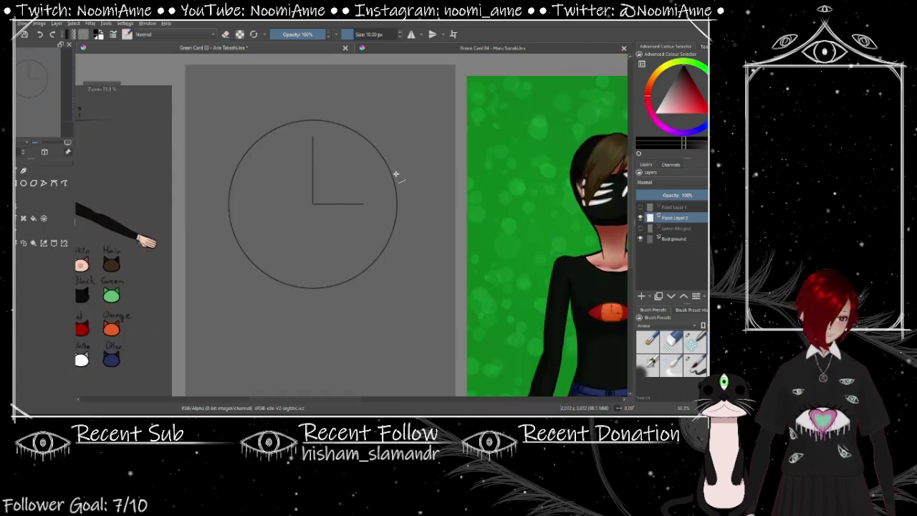
On a new layer, draw a vertical line through the clock's centre and erase it down to ticks at 12 and 6
scroll(394, 174, down, 2)
key(minus)
key(Insert)
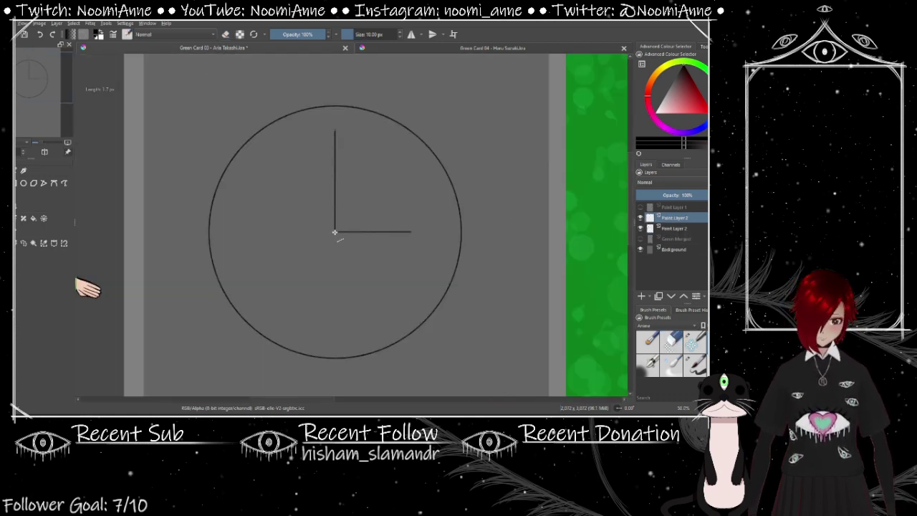
scroll(334, 231, down, 2)
scroll(325, 240, up, 3)
key(minus)
key(minus)
key(m)
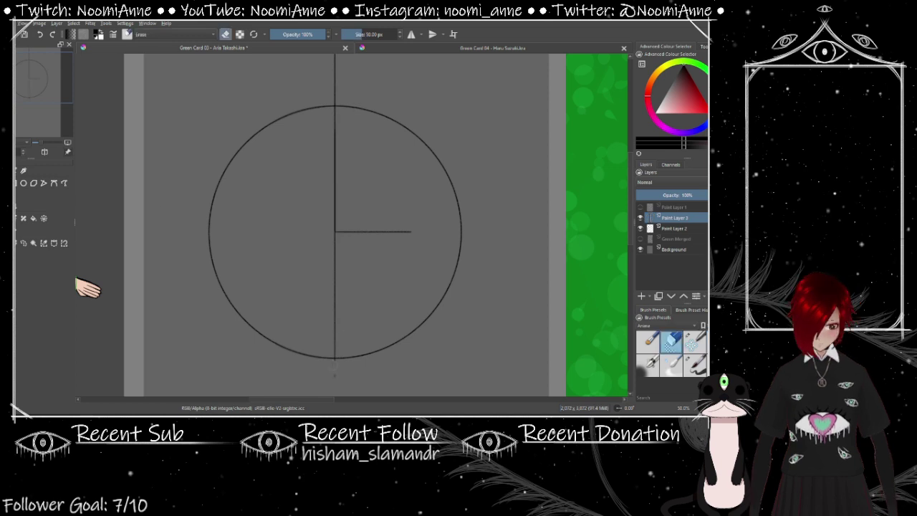
key(e)
key(e)
Draw a horizontal line through the clock's centre and erase it down to ticks at 3 and 9
drag(346, 249, 560, 249)
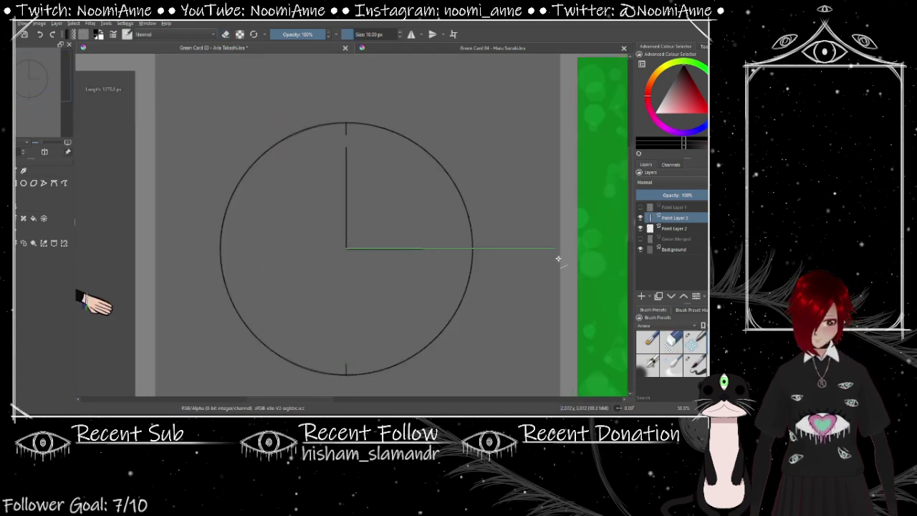
key(ctrl+z)
mouse_move(346, 248)
mouse_down()
mouse_move(471, 249)
mouse_move(458, 248)
mouse_up()
key(e)
drag(344, 249, 292, 248)
Duplicate the tick layer twice and rotate the copies to place the in-between hour marks around the dial
key(ctrl+j)
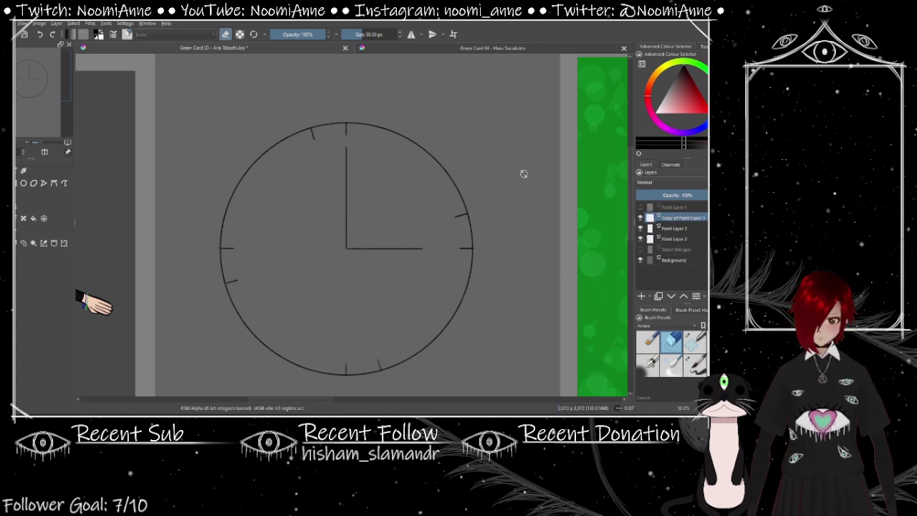
key(ctrl+j)
key(ctrl+t)
drag(524, 172, 554, 173)
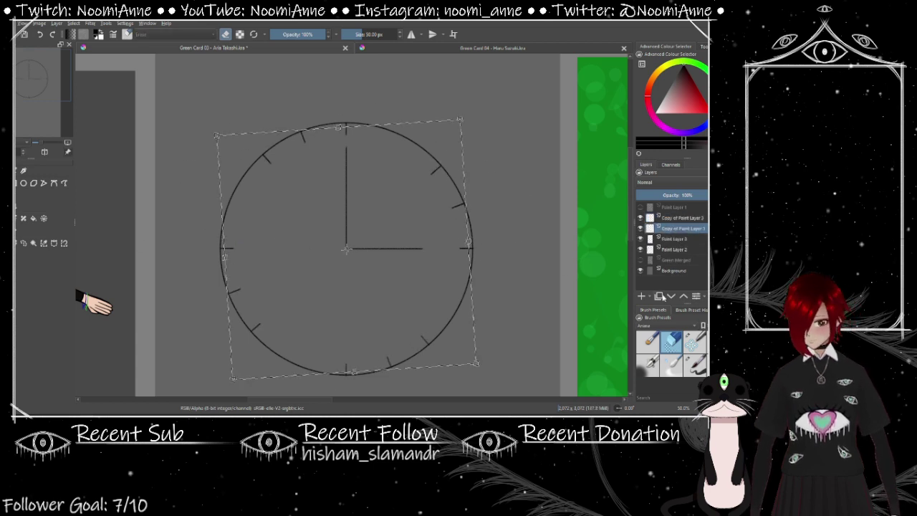
key(Return)
Try to merge the two rotated copies and shorten the in-between hour marks with the eraser
key(ctrl+e)
key(e)
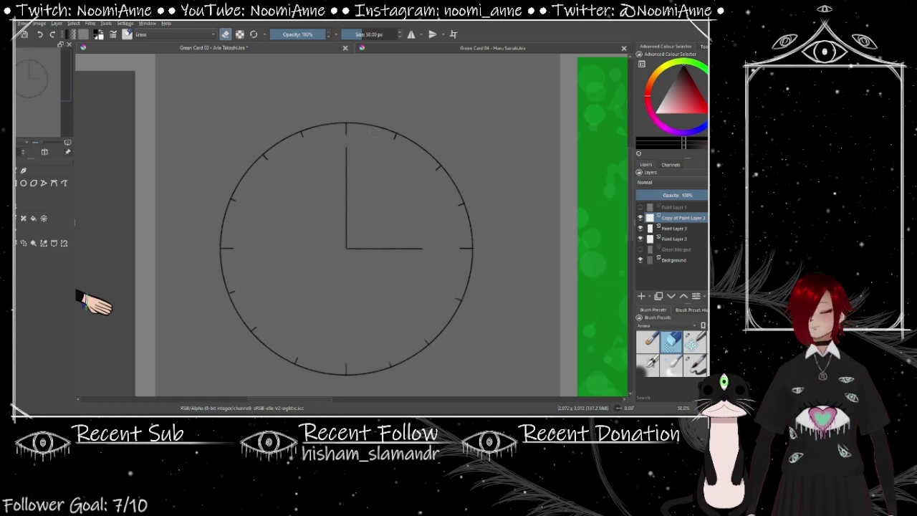
key(minus)
key(plus)
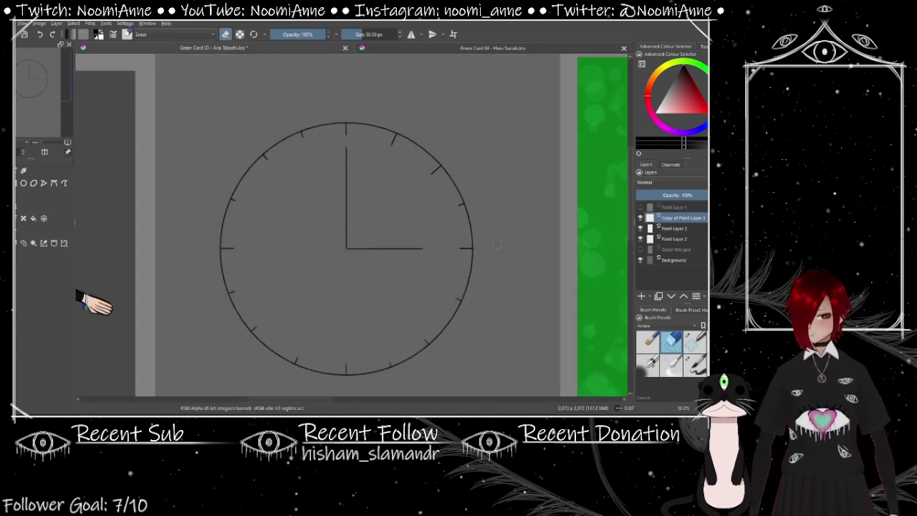
key(ctrl+j)
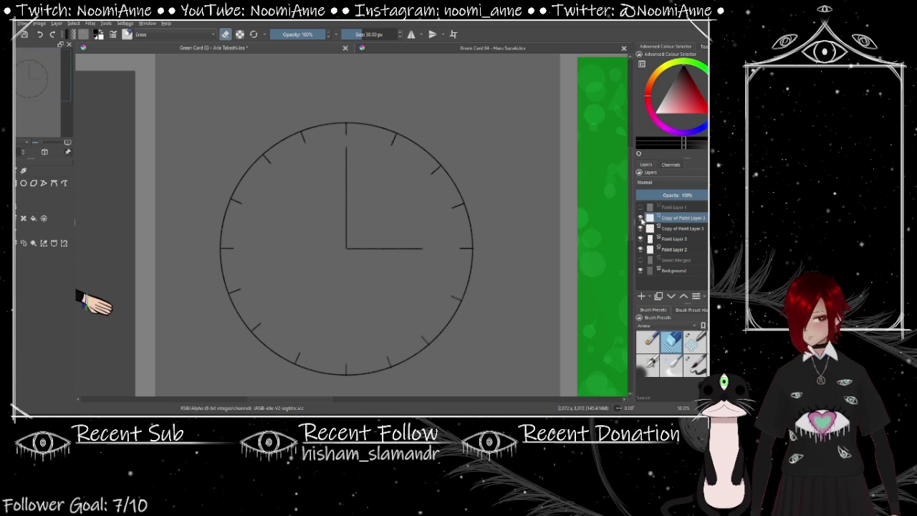
Rotate the tick copies until the hour marks are evenly spaced, and merge them into Paint Layer 3
drag(438, 107, 491, 135)
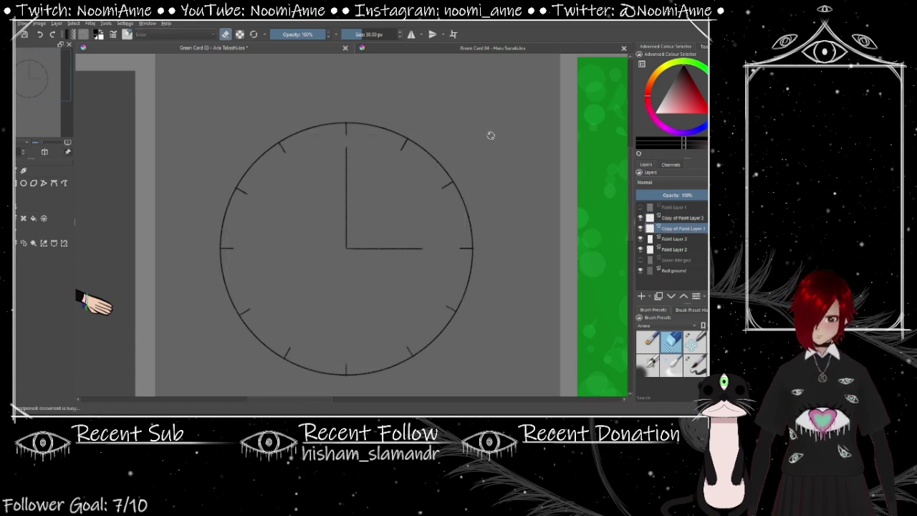
key(Return)
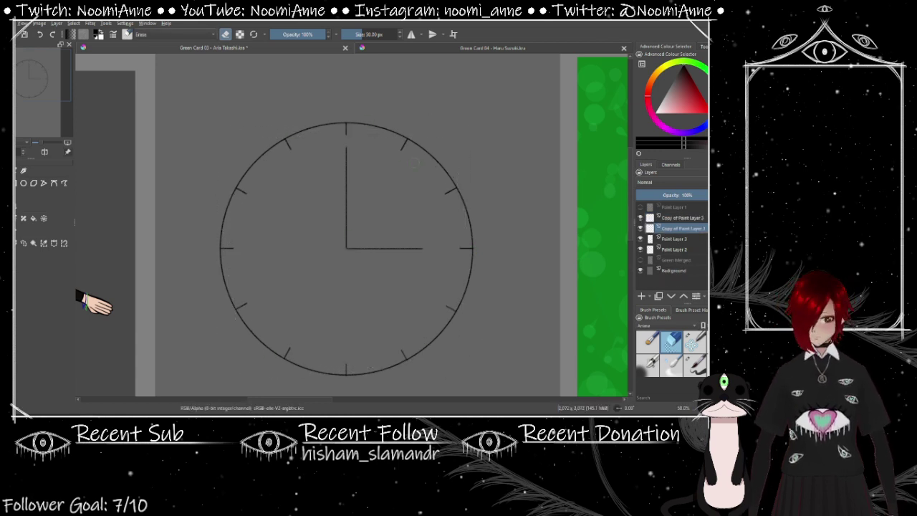
key(ctrl+e)
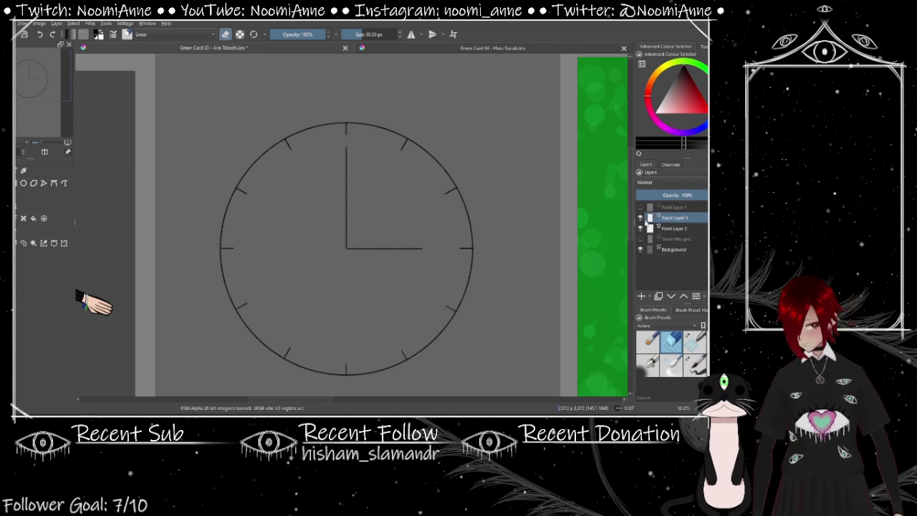
Merge the ticks into Paint Layer 2, show the figure sketch again, and move the clock behind the character's head
key(minus)
key(minus)
click(640, 207)
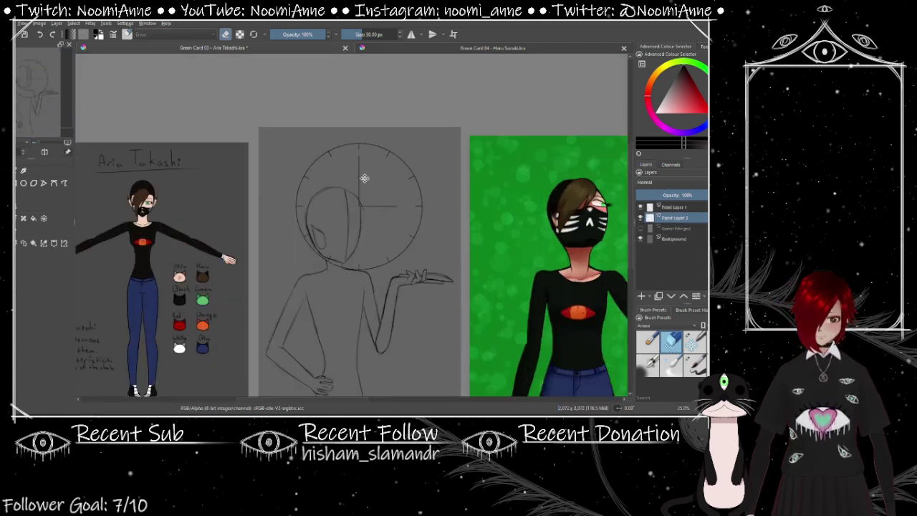
scroll(351, 226, up, 5)
key(e)
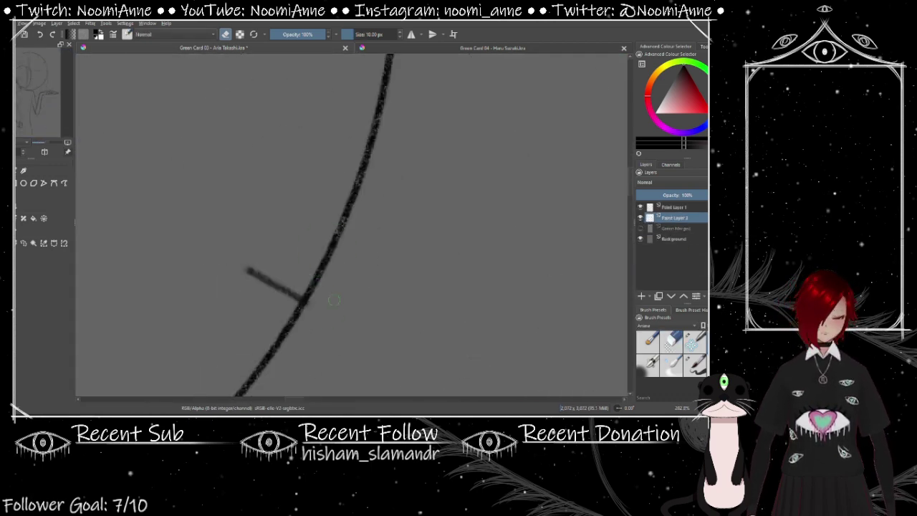
On Paint Layer 1, sketch the waistline across the figure's hips from the hand to the opposite side
scroll(351, 225, down, 5)
scroll(330, 261, down, 2)
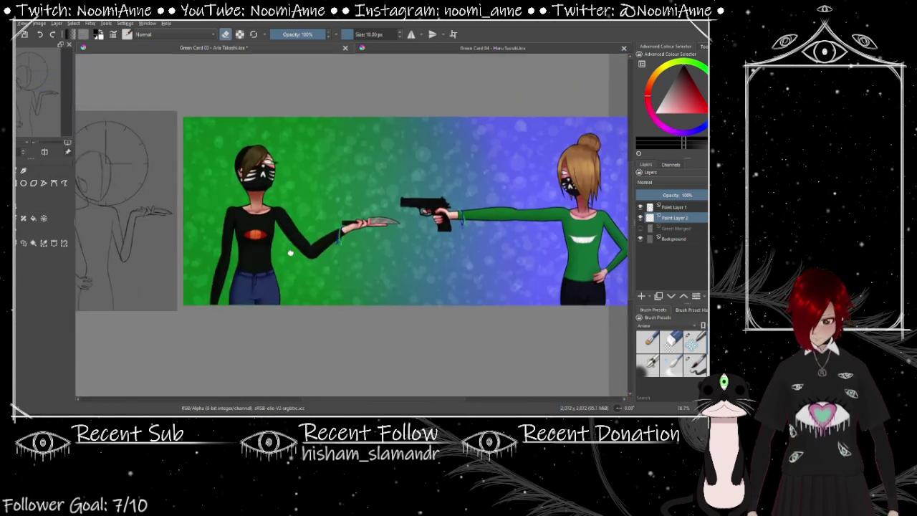
key(Page_Up)
scroll(330, 262, up, 6)
scroll(329, 260, down, 3)
scroll(329, 261, right, 3)
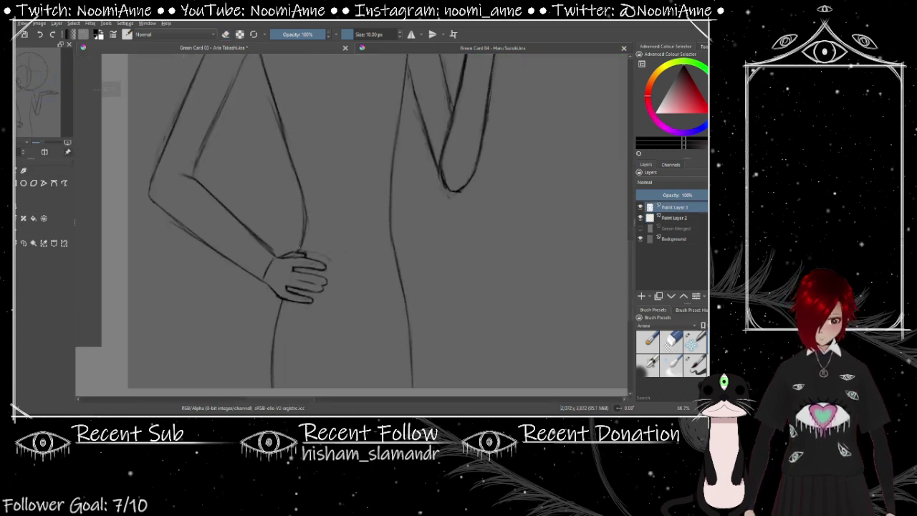
drag(398, 300, 302, 302)
scroll(308, 287, down, 3)
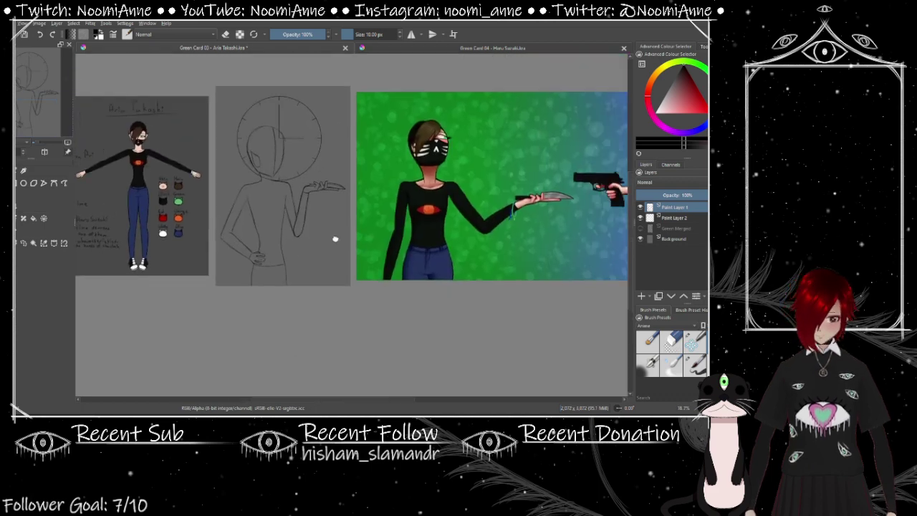
Sketch a loose bracelet with two hanging loops and dark tassel ends around the raised wrist
scroll(322, 244, up, 4)
drag(244, 257, 335, 259)
scroll(299, 275, down, 3)
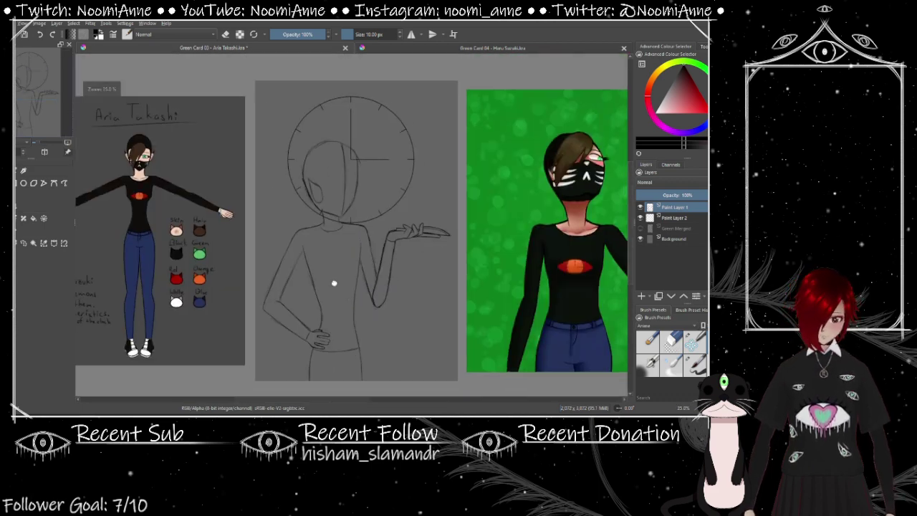
scroll(208, 243, up, 5)
mouse_move(171, 138)
mouse_down()
mouse_move(188, 236)
mouse_move(208, 242)
mouse_up()
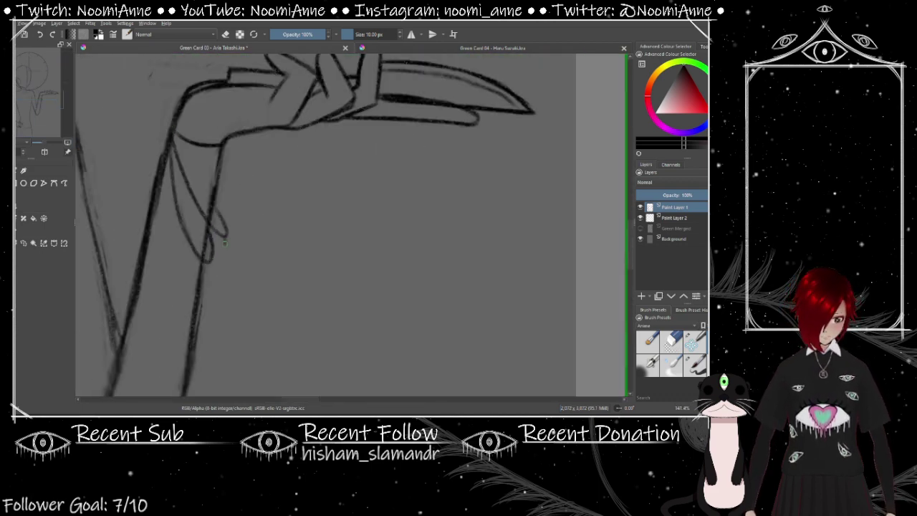
scroll(206, 279, down, 3)
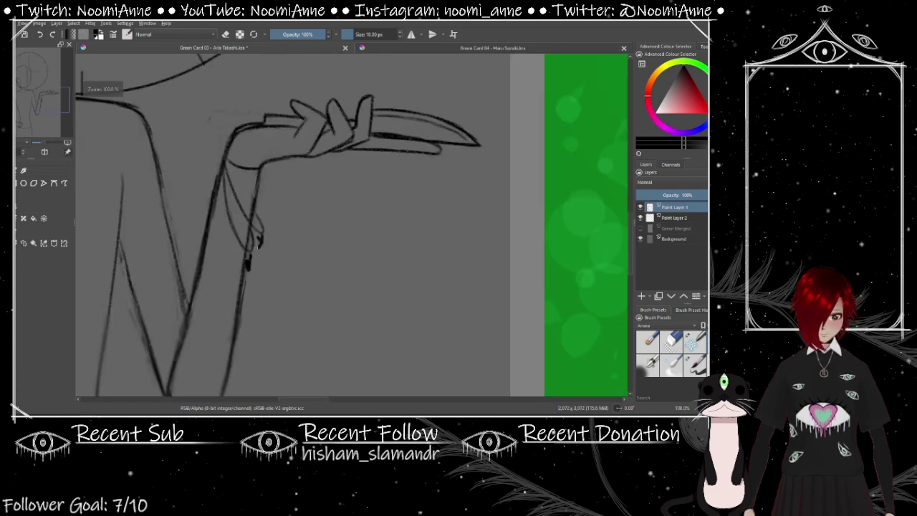
scroll(218, 246, up, 5)
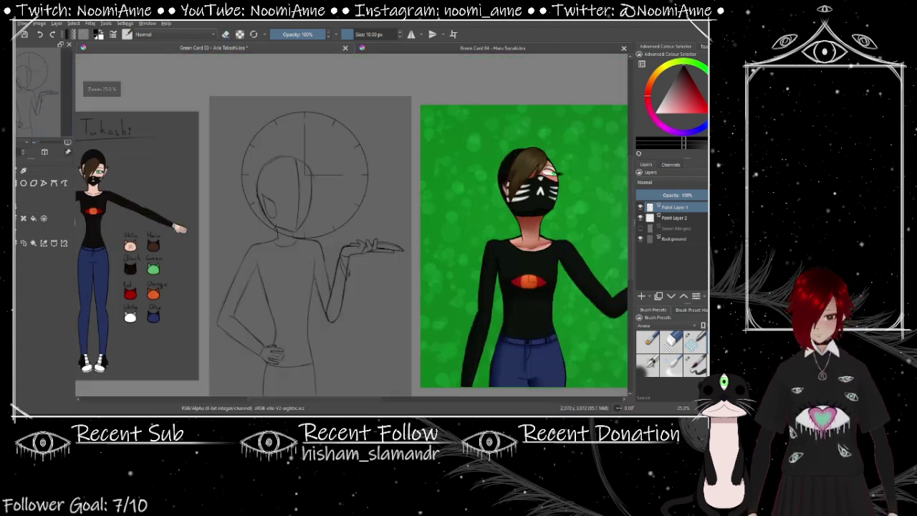
Sketch the face mask's curved upper edge across the lower face, with a small triangular nose and an arrow-shaped mouth
key(1)
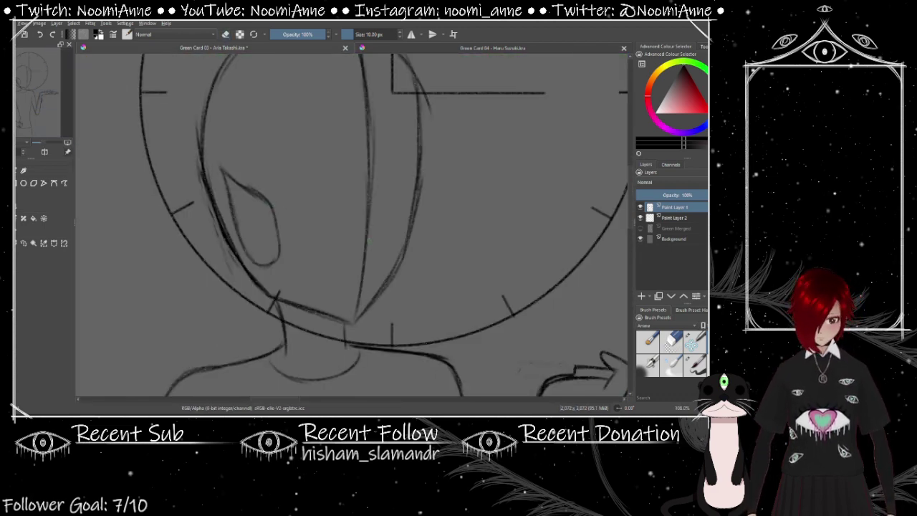
key(minus)
key(1)
mouse_move(232, 237)
mouse_down()
mouse_move(305, 241)
mouse_move(81, 251)
mouse_up()
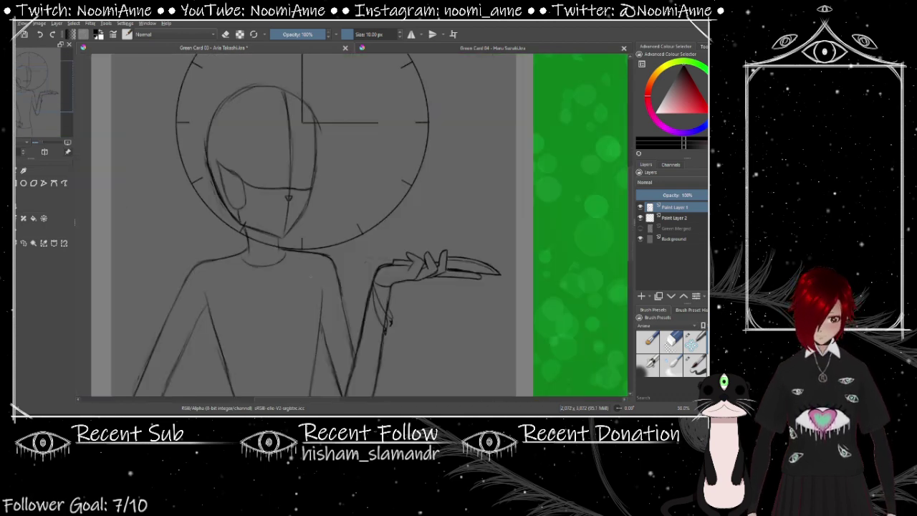
key(minus)
key(1)
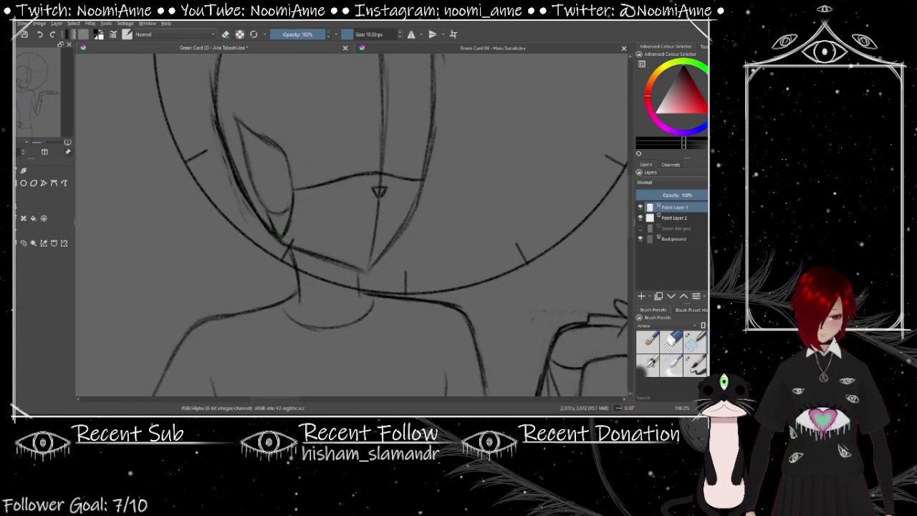
key(plus)
drag(397, 239, 387, 253)
Switch to Media Player, toggle repeat for the dark ambient music track, and return to the drawing
key(alt+Tab)
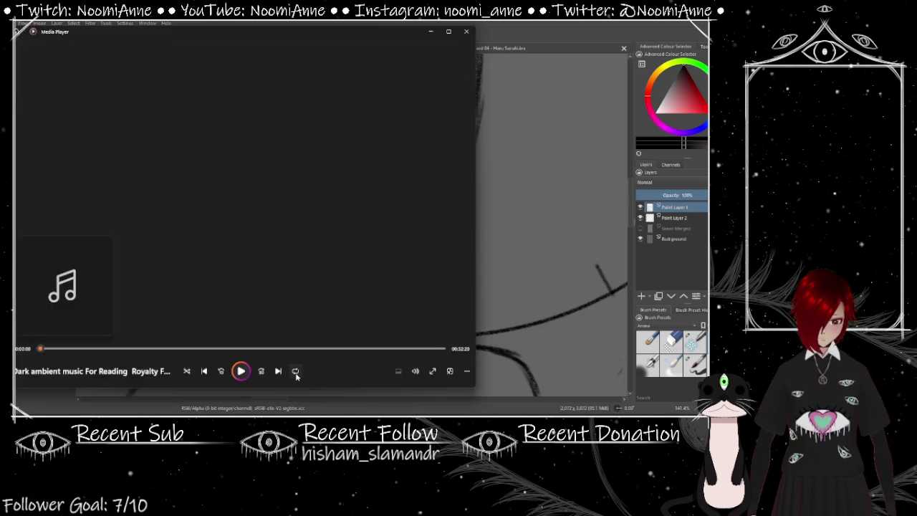
click(296, 371)
key(alt+Tab)
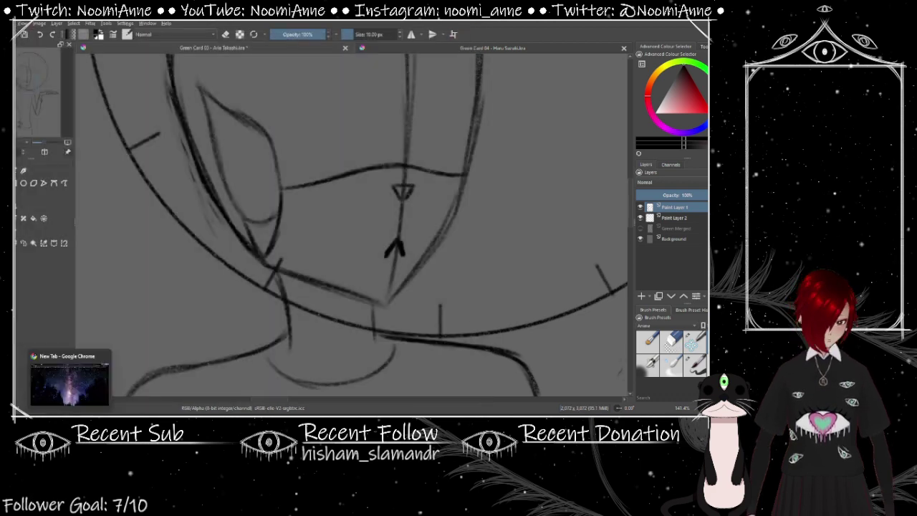
key(Return)
click(430, 31)
Sketch the pointed stripes on both sides of the face mask, matching the reference character
key(minus)
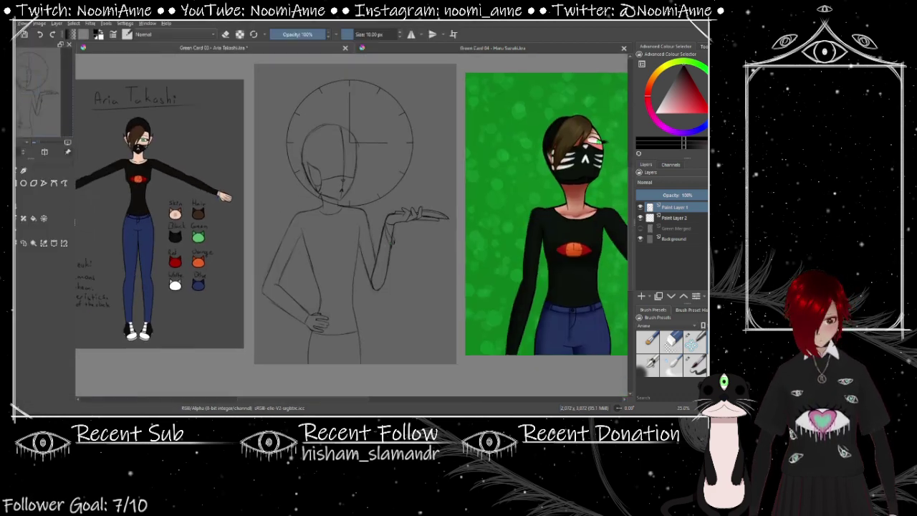
key(plus)
mouse_move(349, 192)
mouse_down()
mouse_move(246, 220)
mouse_move(341, 234)
mouse_up()
drag(234, 250, 338, 235)
mouse_move(230, 271)
mouse_down()
mouse_move(336, 265)
mouse_move(327, 237)
mouse_up()
key(minus)
key(minus)
key(minus)
key(minus)
key(minus)
key(minus)
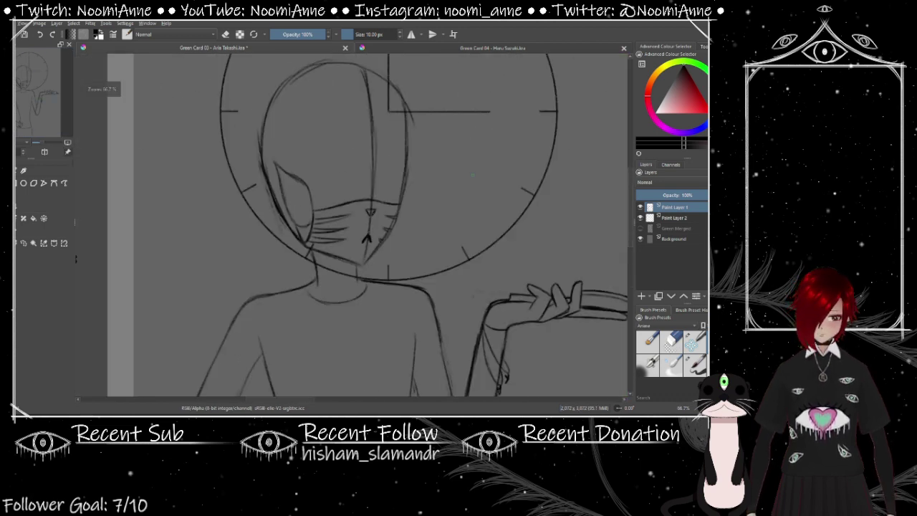
Copy Paint Layer 1 and Paint Layer 2 into the Green Card 04 document and mirror the figure over its rough sketch
key(plus)
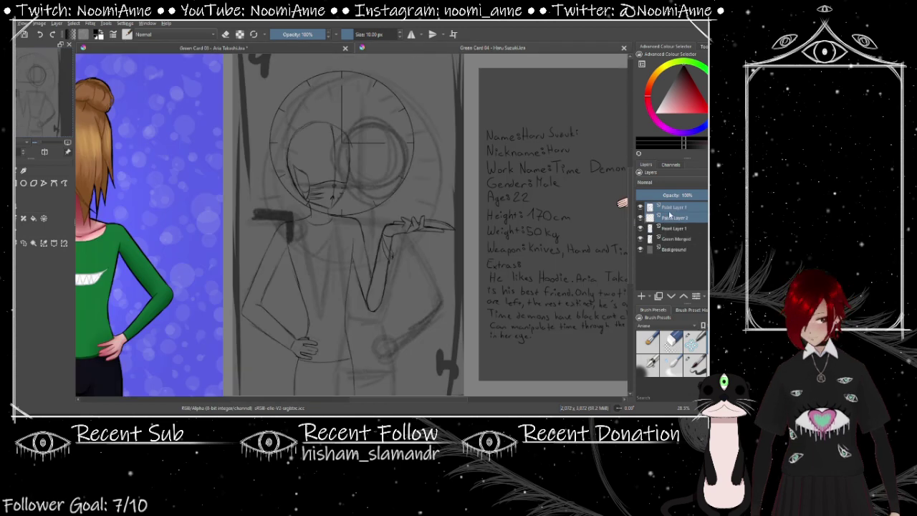
key(minus)
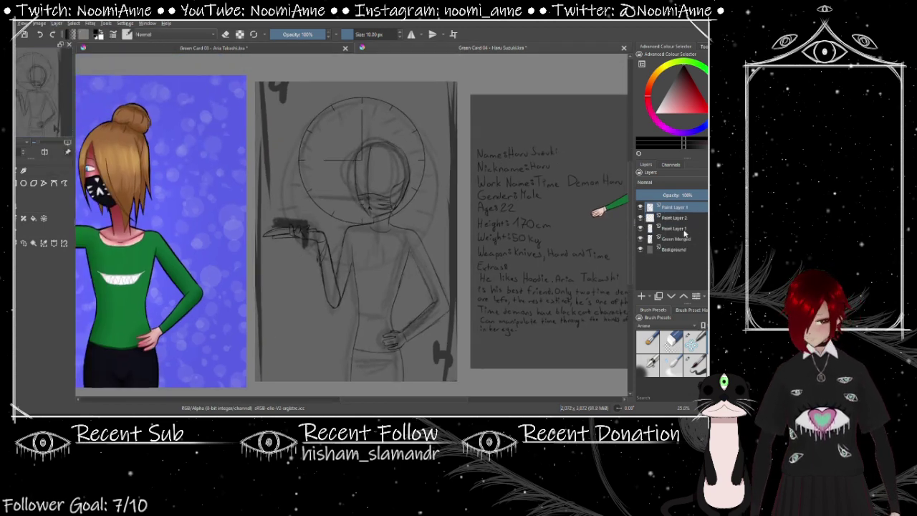
key(plus)
key(plus)
key(plus)
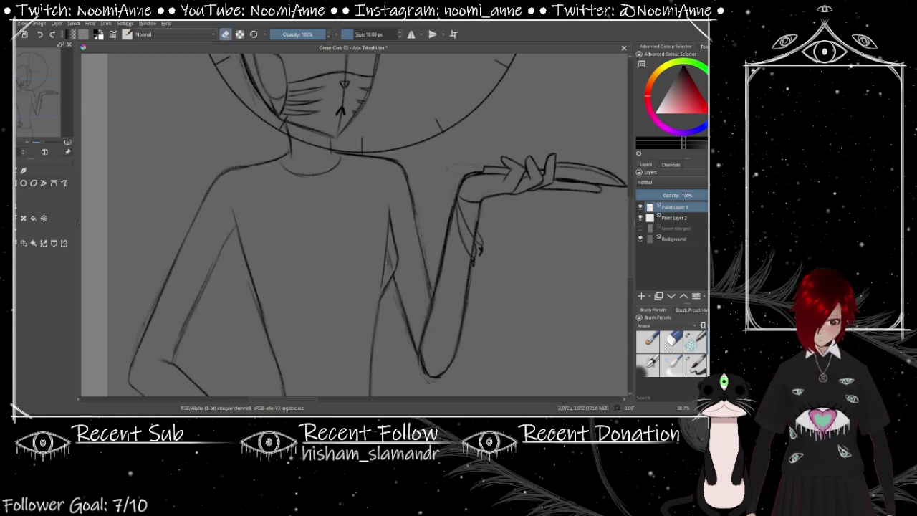
Redraw the torso outline beside the raised arm as a chest curve that narrows into the waist
key(minus)
key(minus)
key(minus)
key(minus)
key(plus)
key(plus)
key(plus)
key(plus)
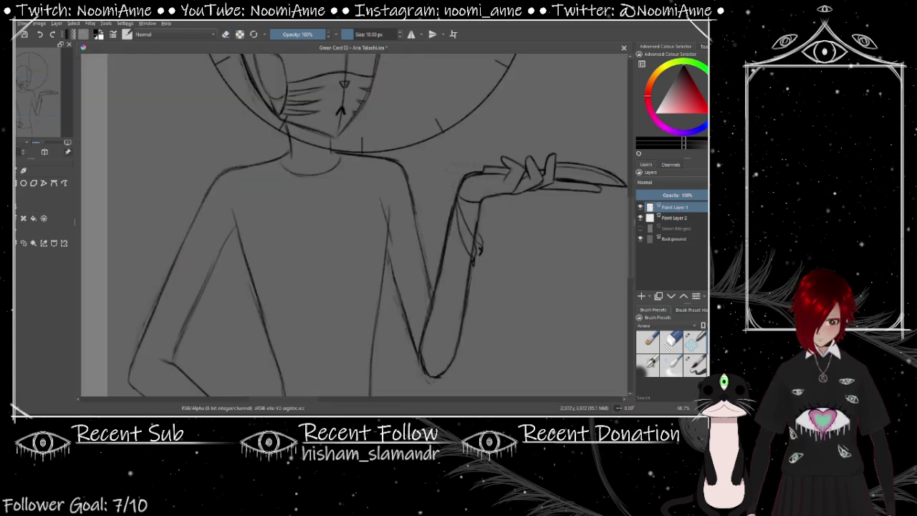
key(e)
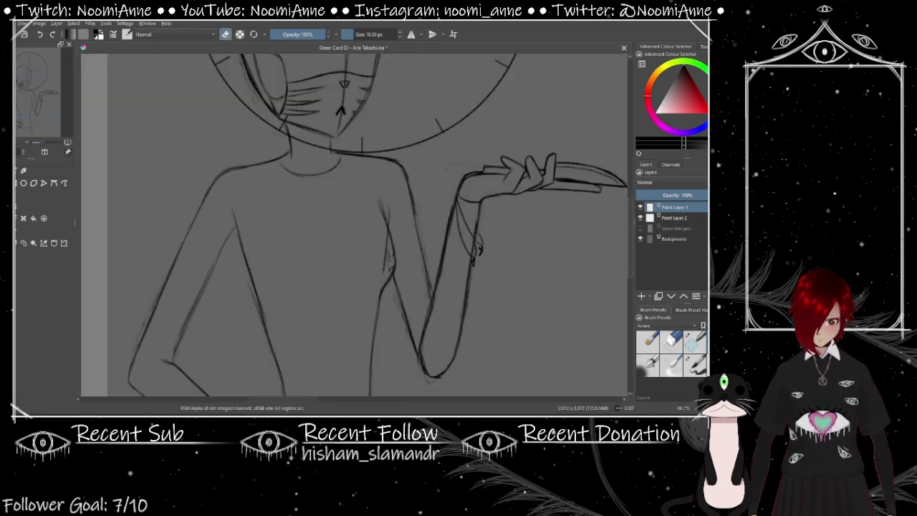
key(e)
Try a matching chest curve on the torso side next to the arm resting on the hip
key(minus)
key(minus)
key(minus)
key(minus)
key(plus)
key(plus)
key(plus)
key(plus)
key(minus)
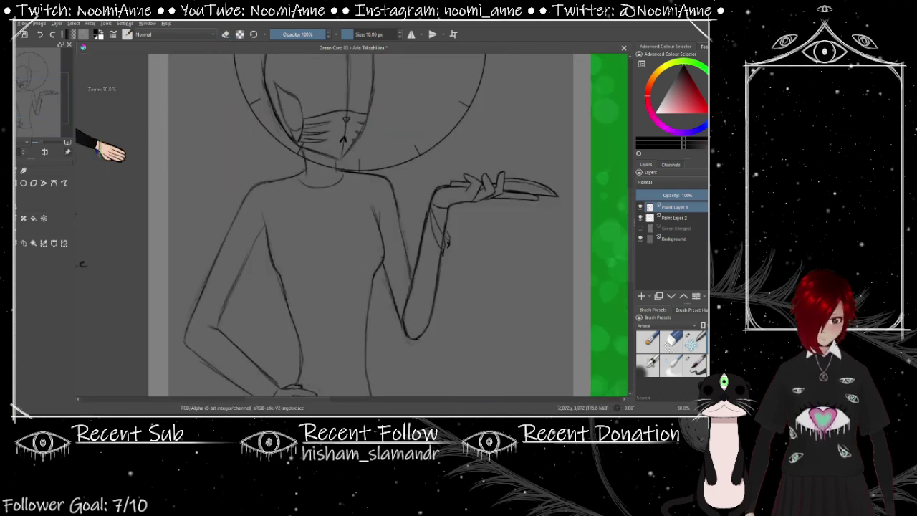
key(minus)
key(minus)
key(minus)
key(plus)
key(plus)
key(plus)
key(plus)
key(e)
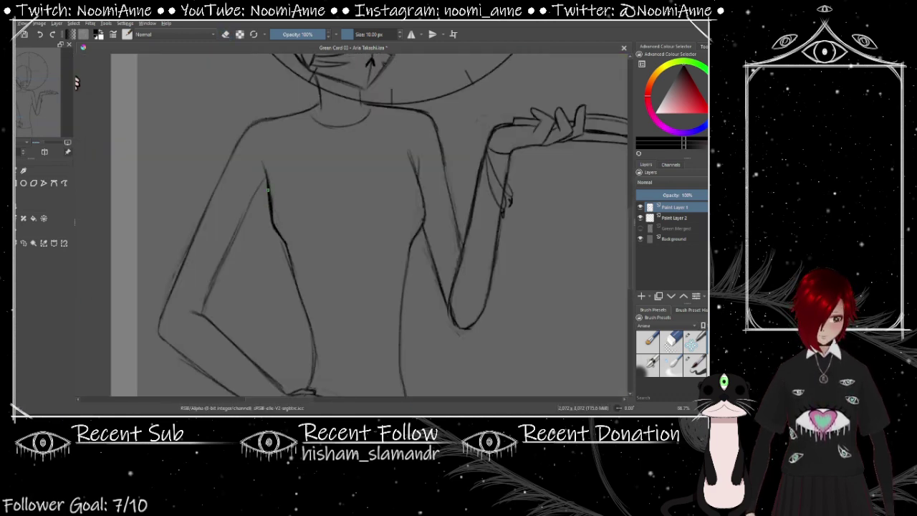
key(minus)
key(minus)
key(minus)
key(plus)
key(plus)
key(plus)
Erase the stray lines around the chest curve beside the raised arm
key(e)
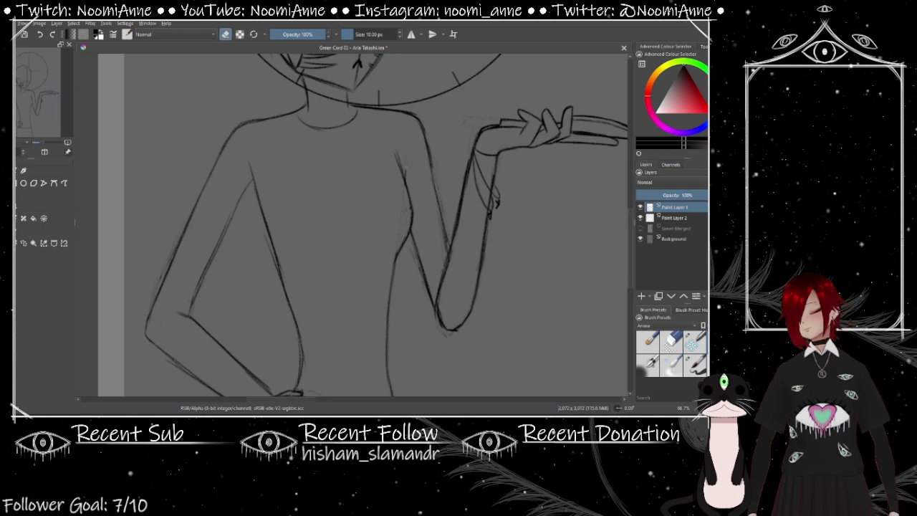
key(minus)
key(plus)
key(e)
key(minus)
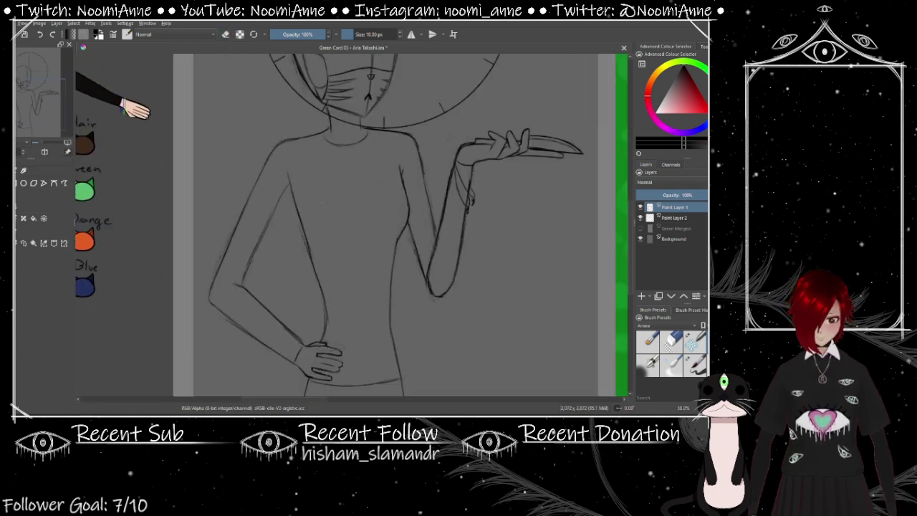
Sketch a large almond-shaped eye with an iris on the chest of the shirt
key(minus)
key(minus)
key(plus)
key(plus)
key(plus)
key(plus)
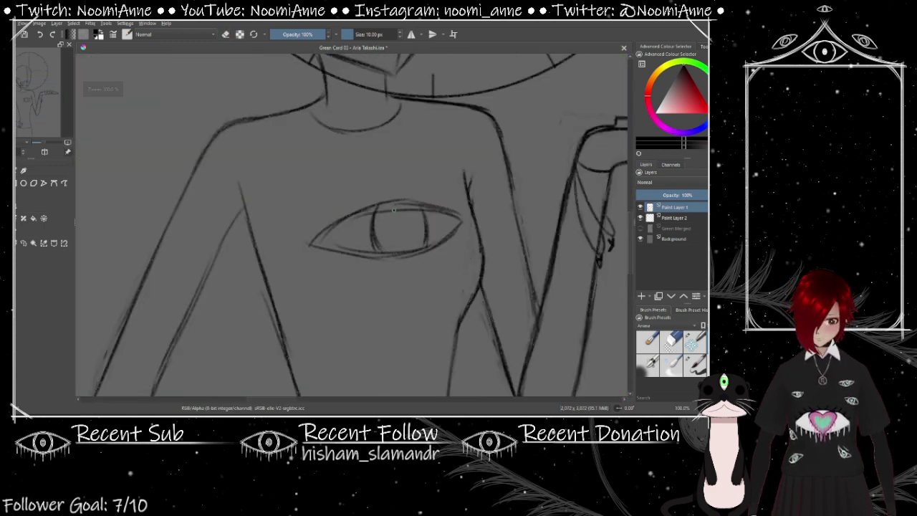
Draw clock hands and small hour ticks inside the iris of the chest eye
key(minus)
key(minus)
key(minus)
key(minus)
key(minus)
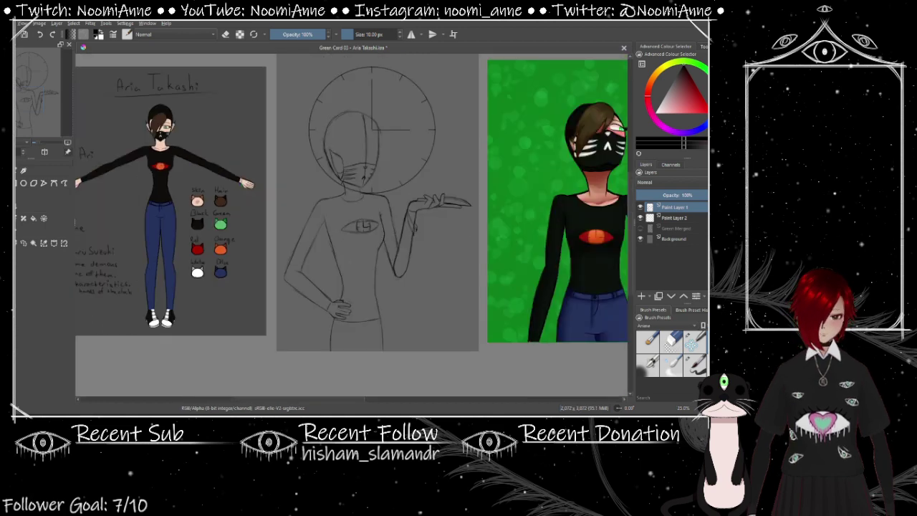
key(plus)
key(plus)
key(plus)
key(plus)
key(plus)
key(minus)
key(minus)
key(minus)
key(minus)
key(minus)
Sketch the jeans' waistband, fly, button and belt loop below the waistline
key(plus)
key(plus)
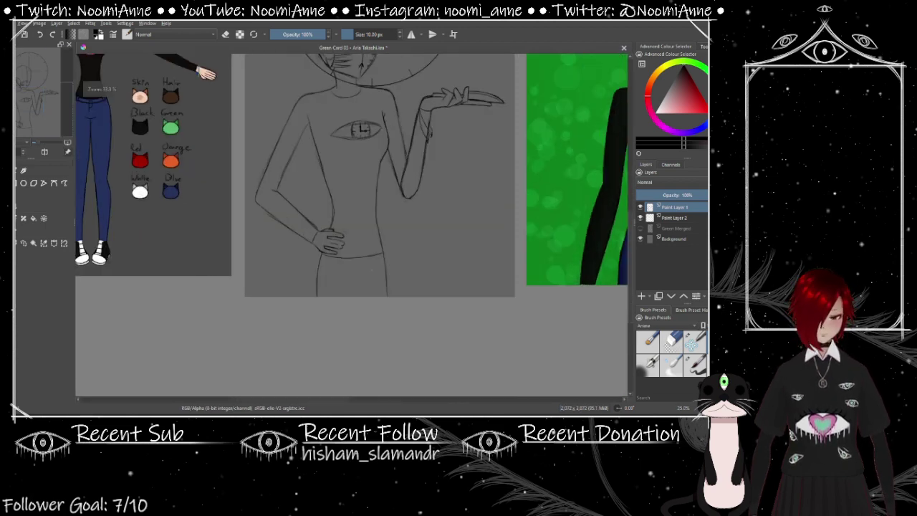
key(plus)
key(minus)
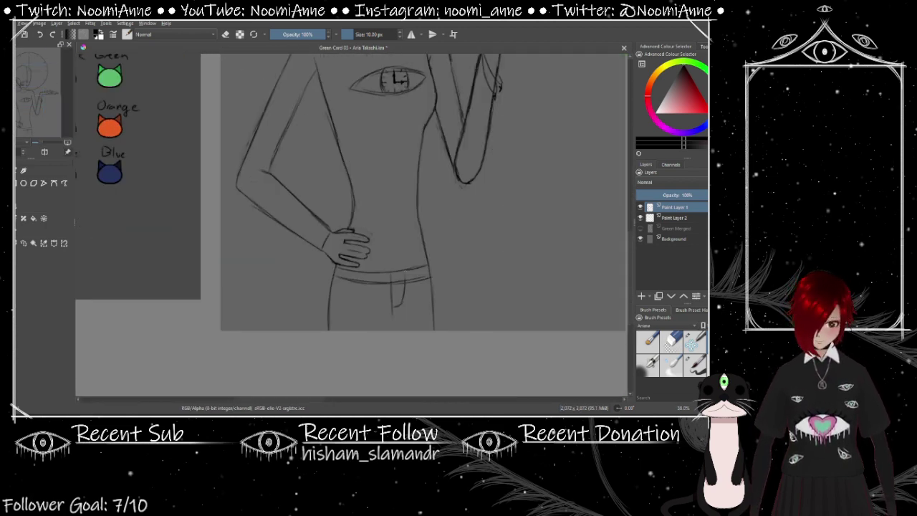
scroll(409, 260, up, 2)
key(plus)
key(minus)
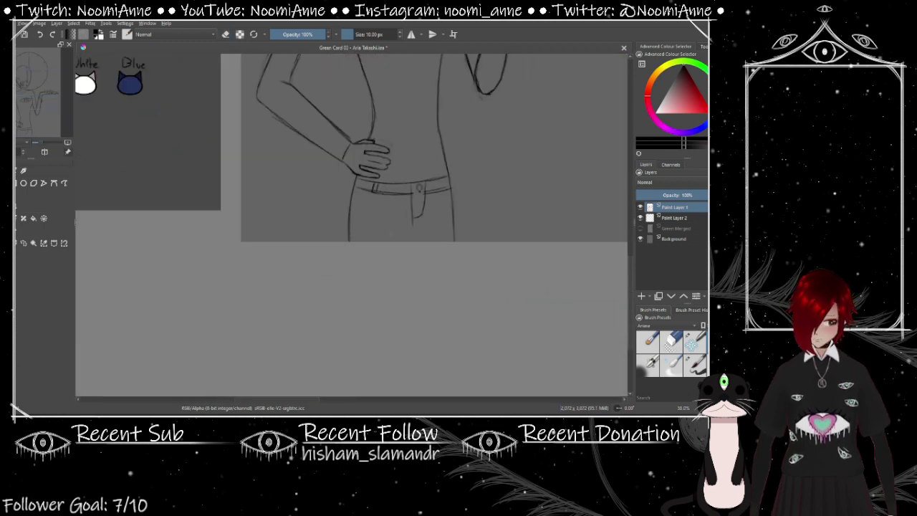
key(minus)
key(minus)
scroll(395, 334, up, 2)
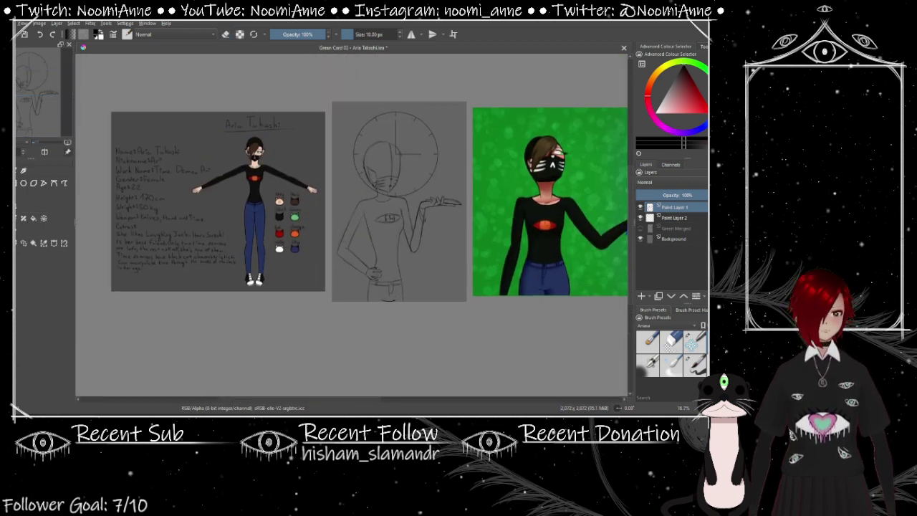
Sketch the inner contours of the ear and erase the guide line between the nose and mouth on the mask
key(plus)
key(plus)
key(plus)
key(plus)
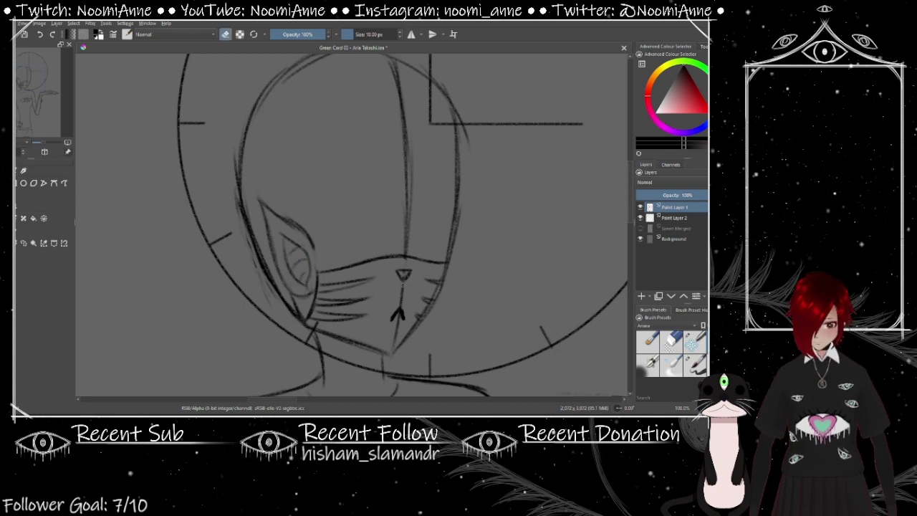
key(minus)
key(minus)
key(minus)
Sketch the visible eye's upper and lower lids above the mask, with thick lashes at the outer corner
key(plus)
key(plus)
key(plus)
key(plus)
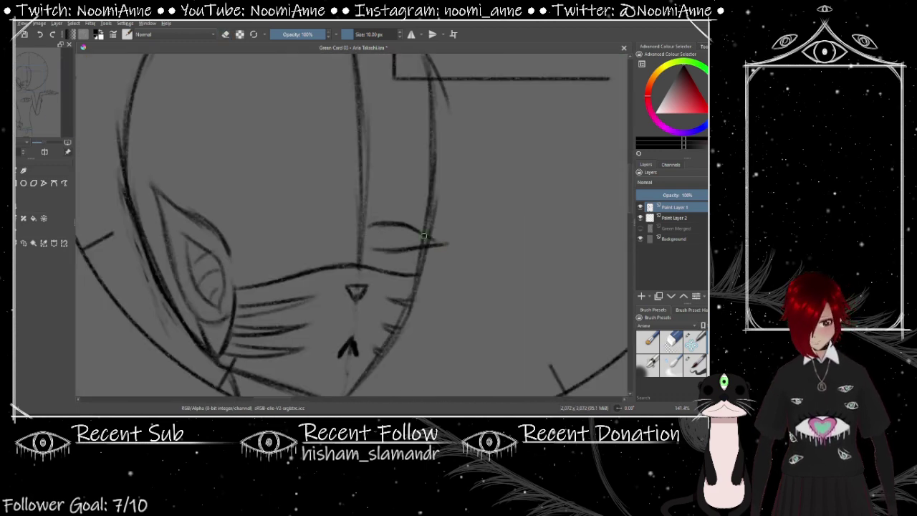
key(plus)
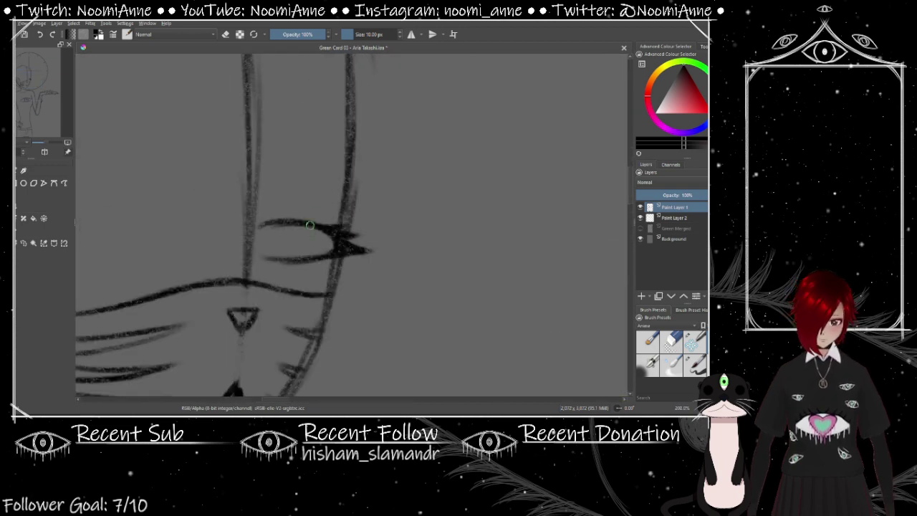
Add the iris and a light eyebrow to the visible eye, and erase the face outline crossing its corner
key(minus)
key(minus)
key(minus)
key(plus)
key(plus)
key(plus)
drag(414, 242, 413, 241)
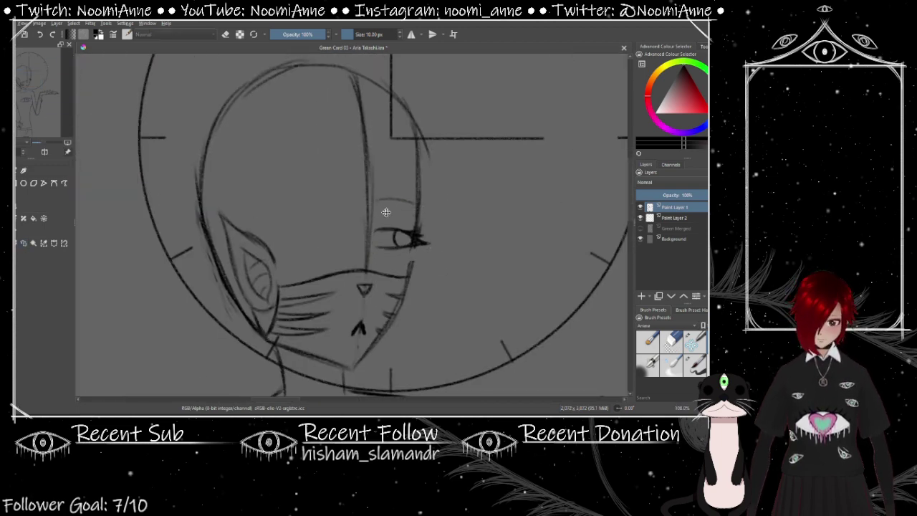
Refine the eyelashes and the face contour beside the visible eye
key(minus)
key(minus)
key(minus)
key(plus)
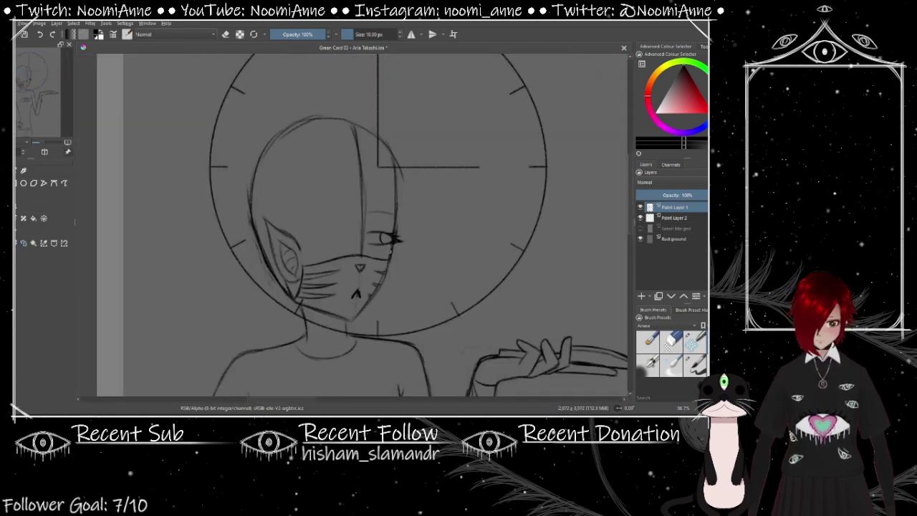
key(minus)
key(plus)
key(minus)
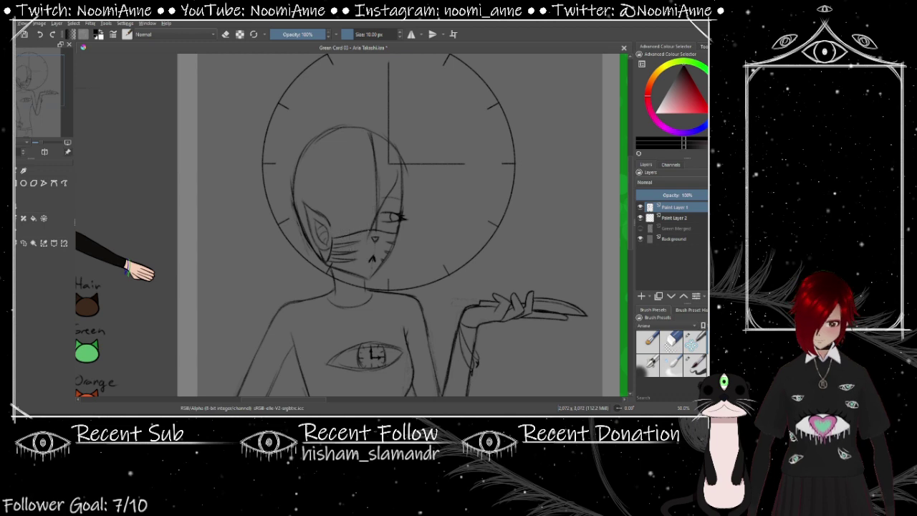
Sketch the side-swept fringe with pointed strands falling over the hidden eye and its outer curve across the forehead
key(1)
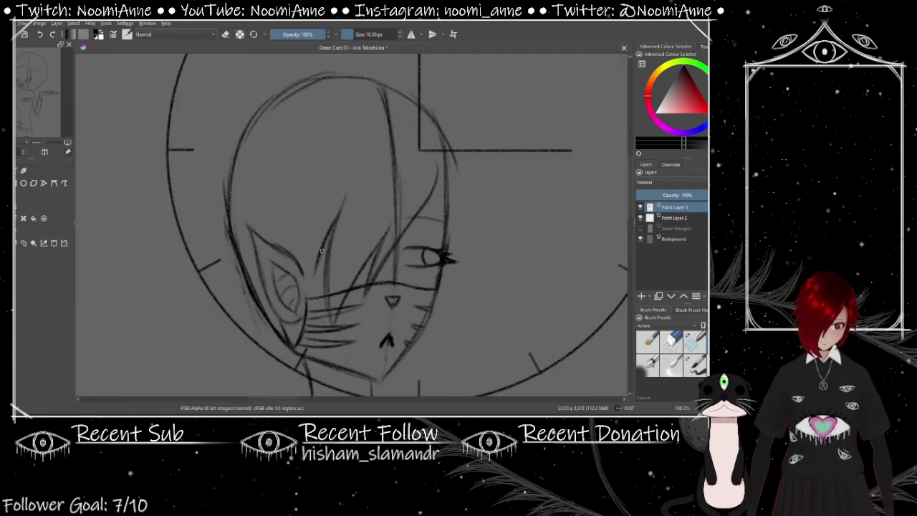
drag(314, 281, 355, 152)
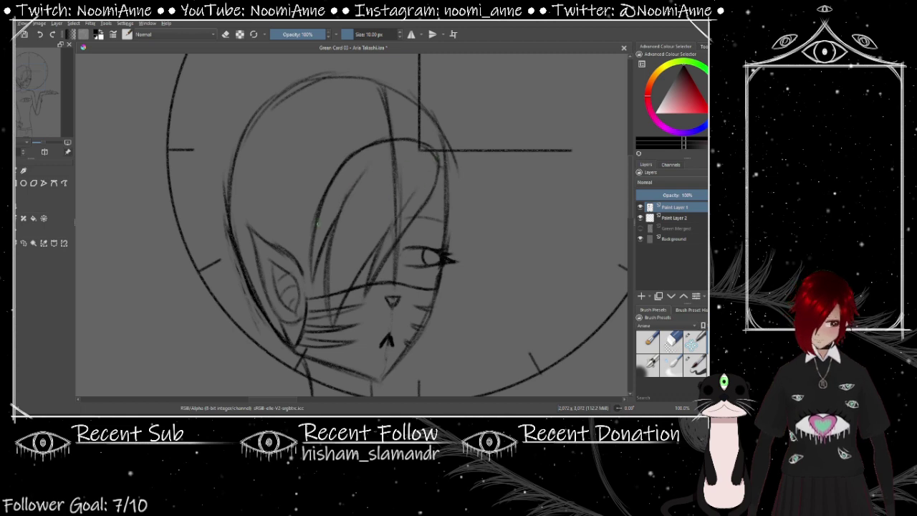
scroll(316, 223, down, 4)
scroll(362, 310, up, 5)
scroll(367, 300, down, 4)
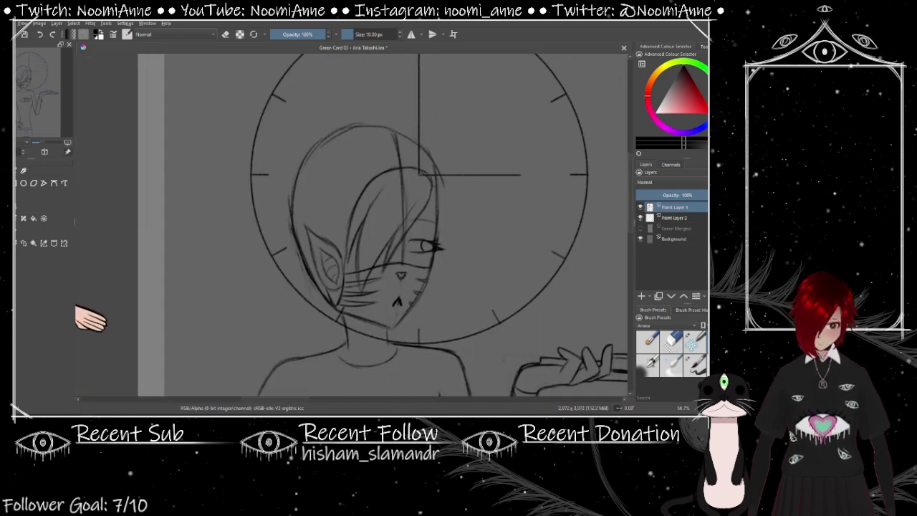
scroll(331, 240, up, 5)
scroll(330, 237, down, 1)
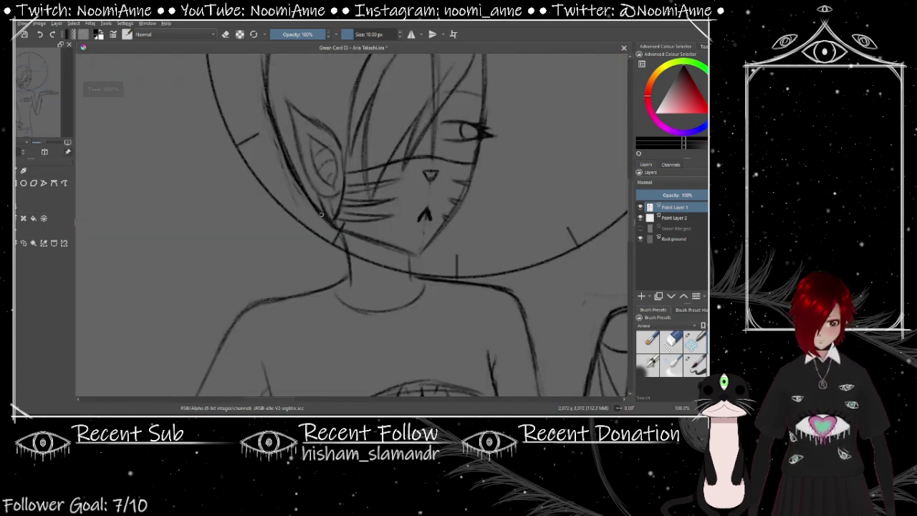
Redraw the back and top of the head with a firmer line and erase the loose sketch lines around it
key(e)
scroll(315, 215, down, 1)
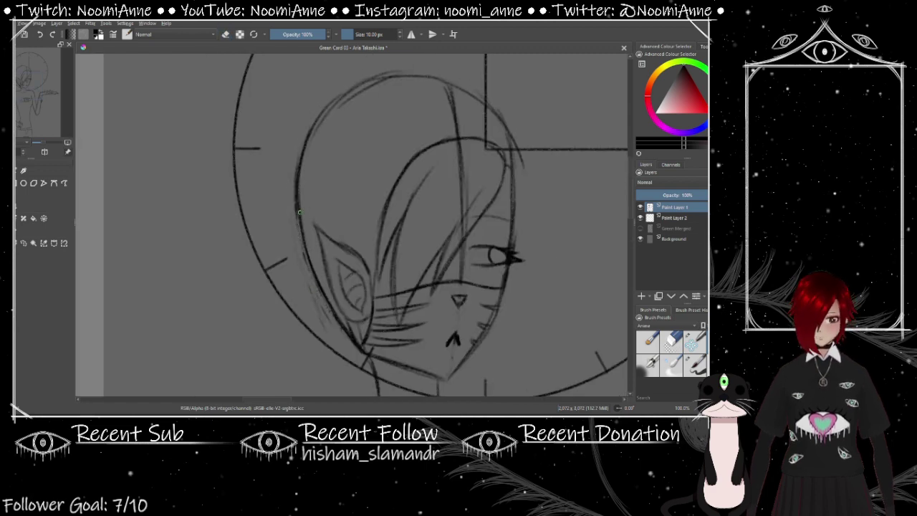
scroll(299, 212, down, 1)
scroll(333, 207, down, 1)
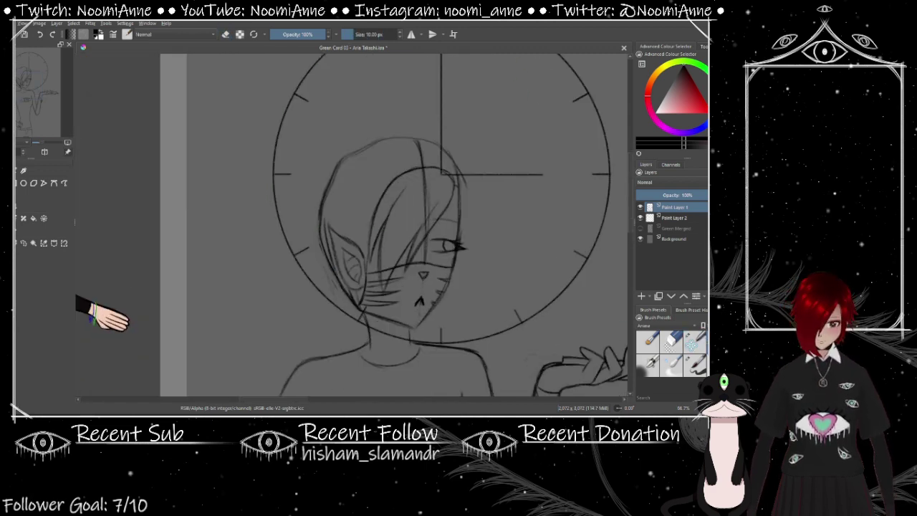
key(e)
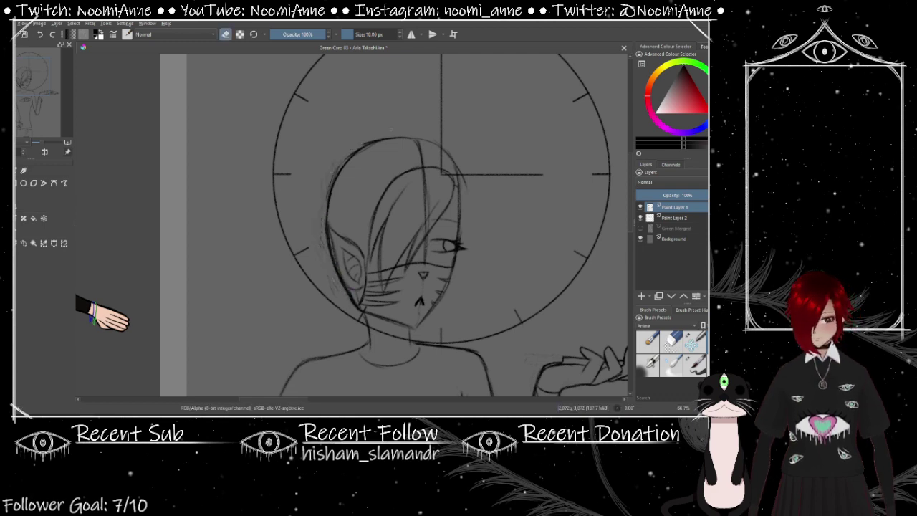
scroll(328, 172, up, 1)
scroll(333, 195, down, 1)
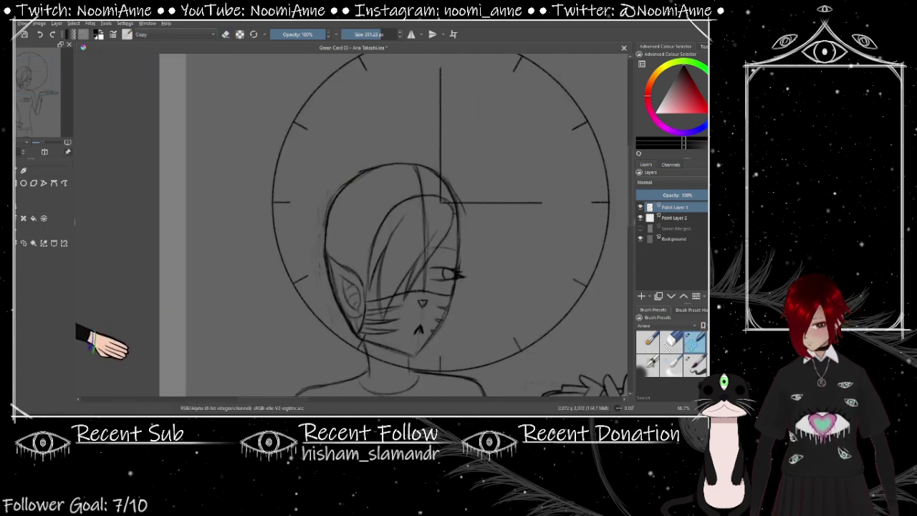
Refine the crown outline around the fringe and reshape the head with the large deform brush
scroll(351, 215, up, 1)
scroll(318, 197, down, 2)
scroll(318, 197, up, 2)
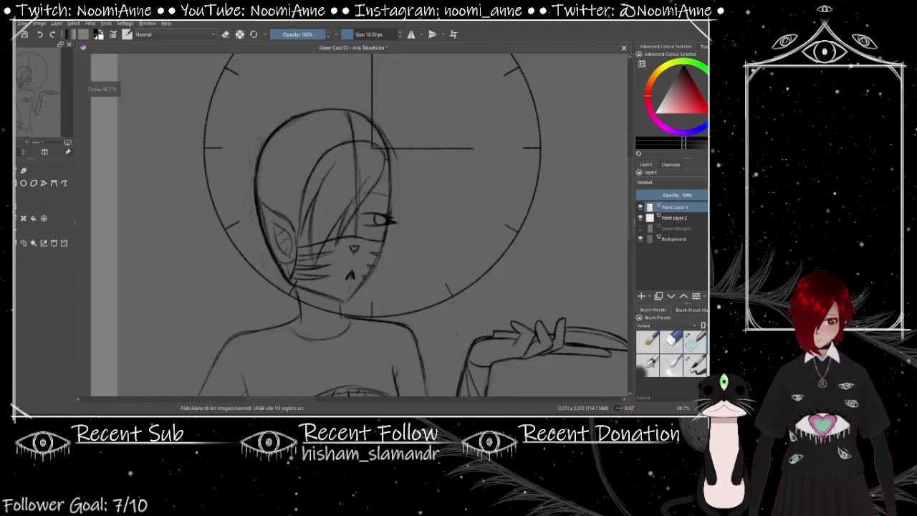
scroll(318, 197, down, 1)
scroll(301, 244, up, 1)
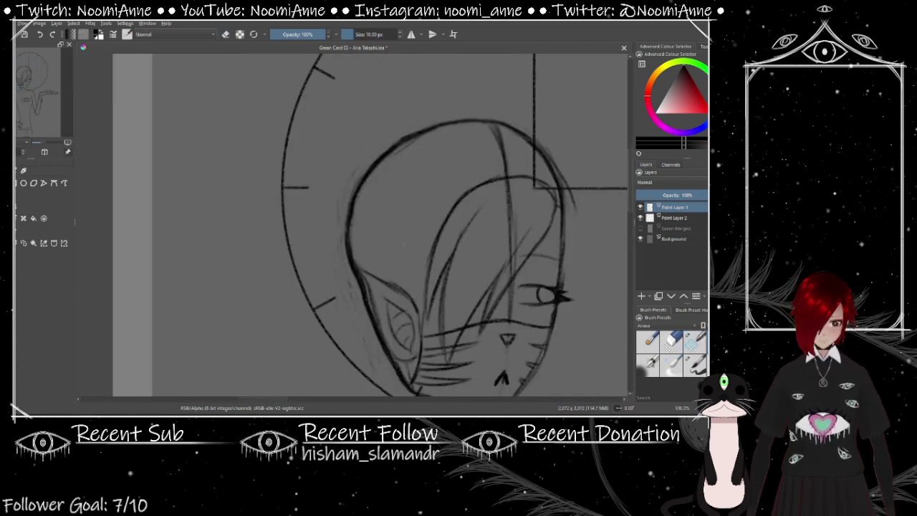
scroll(368, 314, down, 3)
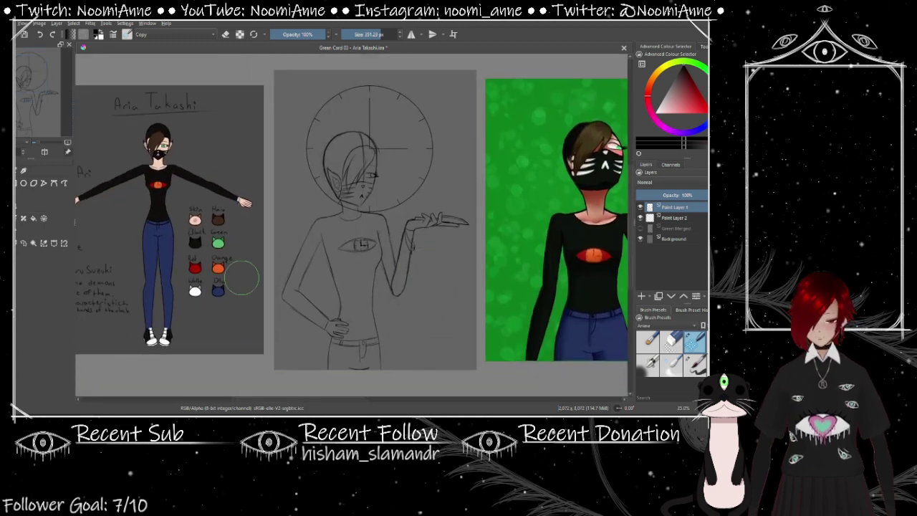
scroll(242, 277, up, 3)
scroll(301, 256, down, 4)
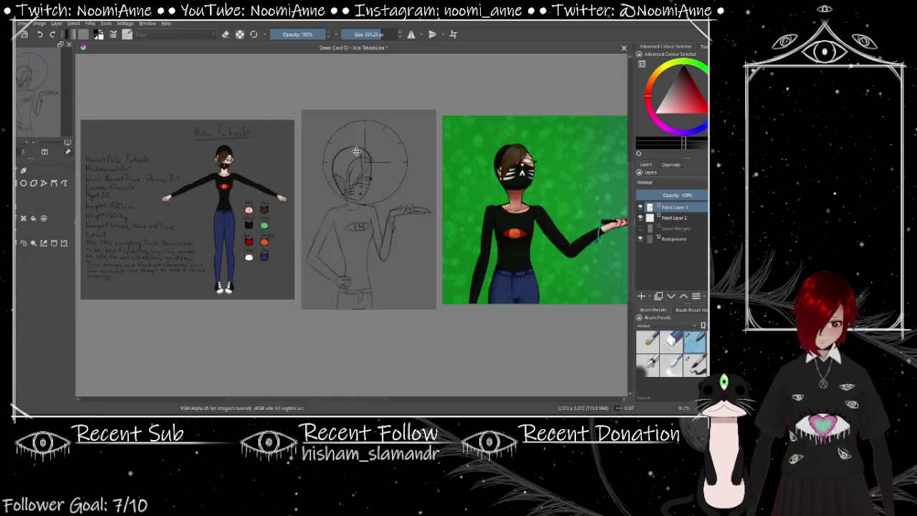
Undo the trial transform and shift the sketched figure slightly lower on the page relative to the clock face
key(Return)
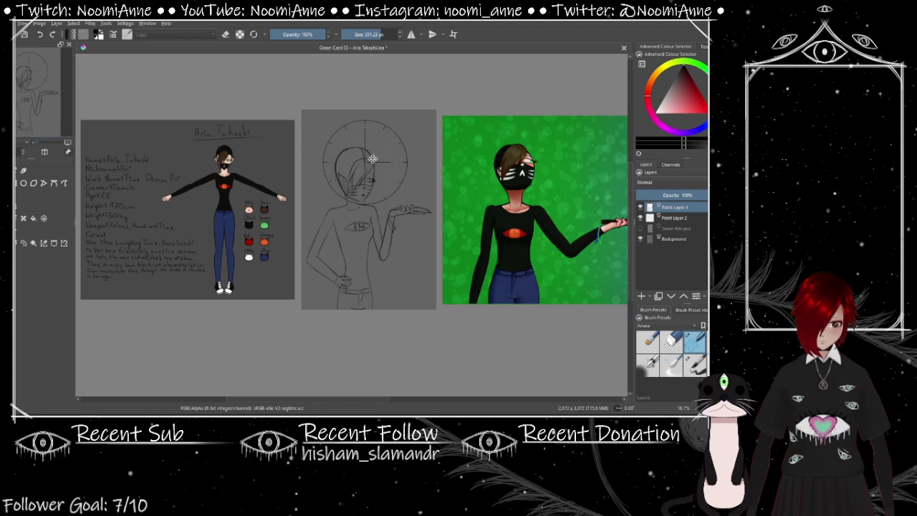
click(374, 182)
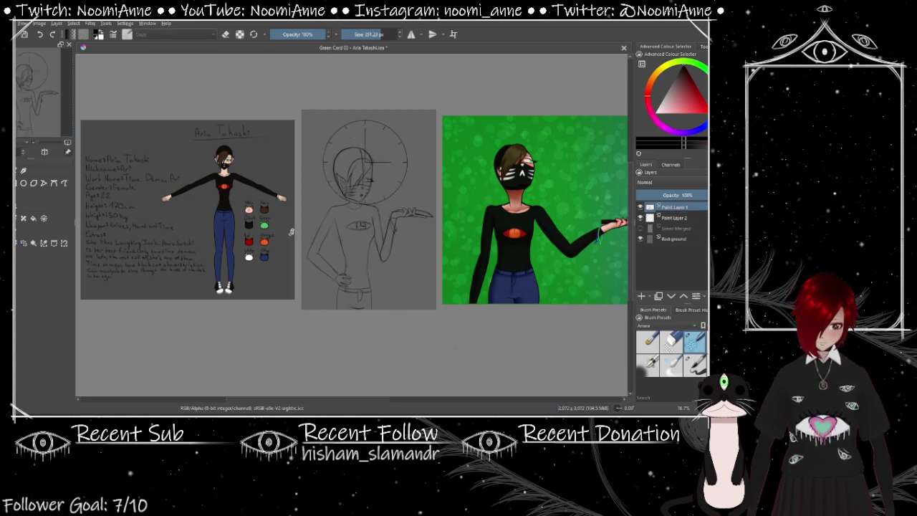
key(ctrl+t)
scroll(314, 215, up, 3)
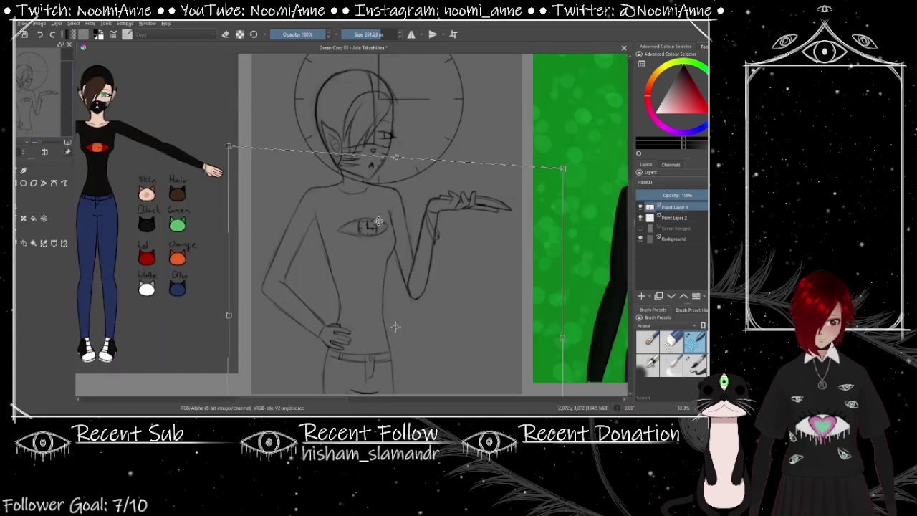
key(Return)
scroll(421, 284, down, 3)
key(ctrl+z)
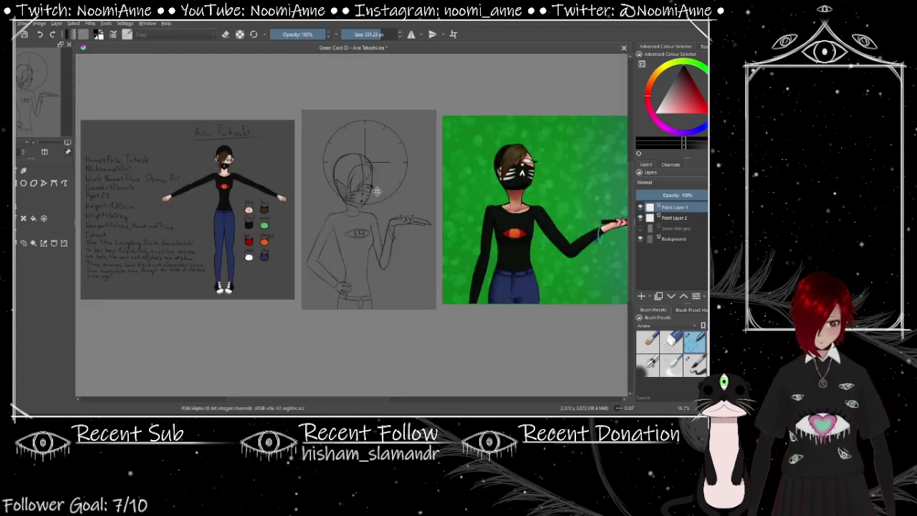
Erase the vertical guide line that crosses the head and fringe
scroll(358, 191, up, 5)
key(e)
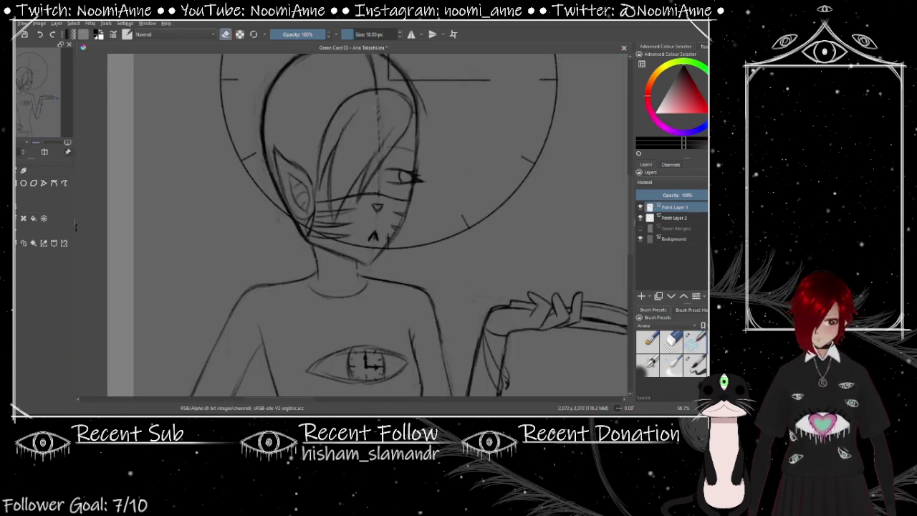
scroll(351, 225, down, 6)
key(e)
Rename Paint Layer 2 as Hourglass and Paint Layer 1 as Sketch
key(Page_Down)
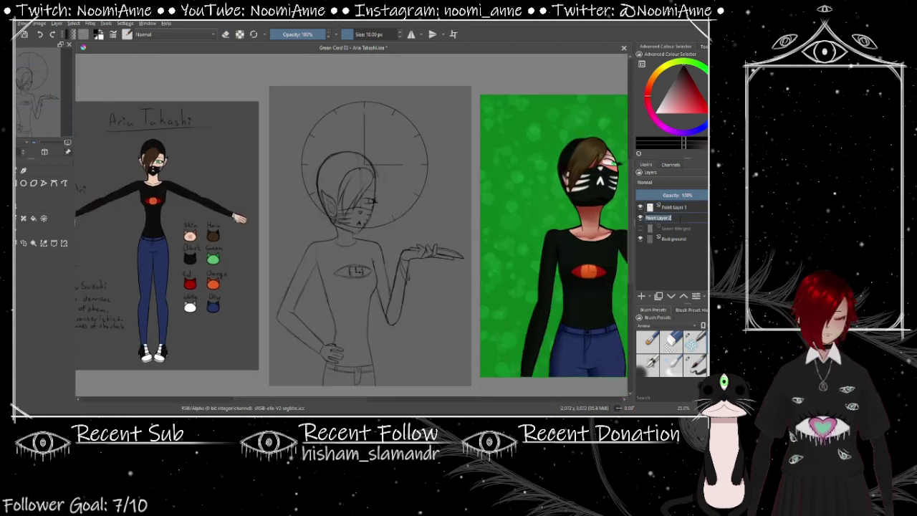
key(Page_Up)
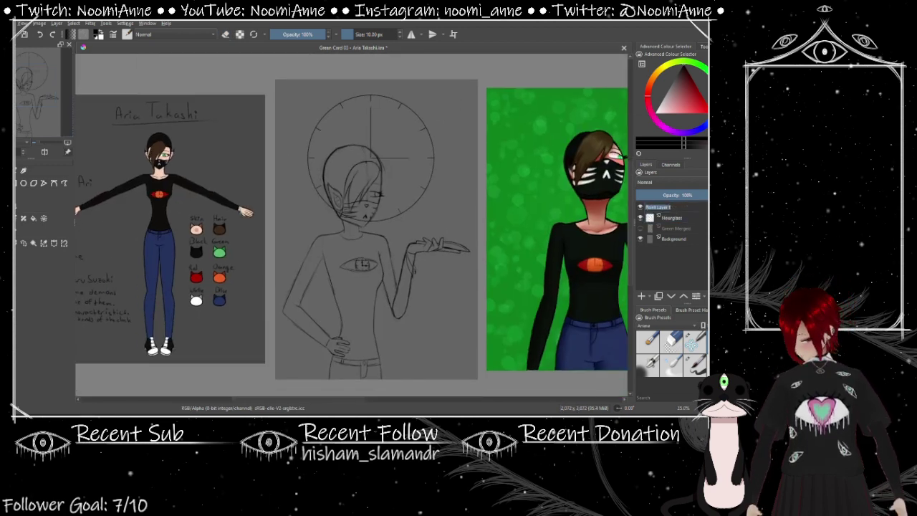
text(Sketch)
key(Return)
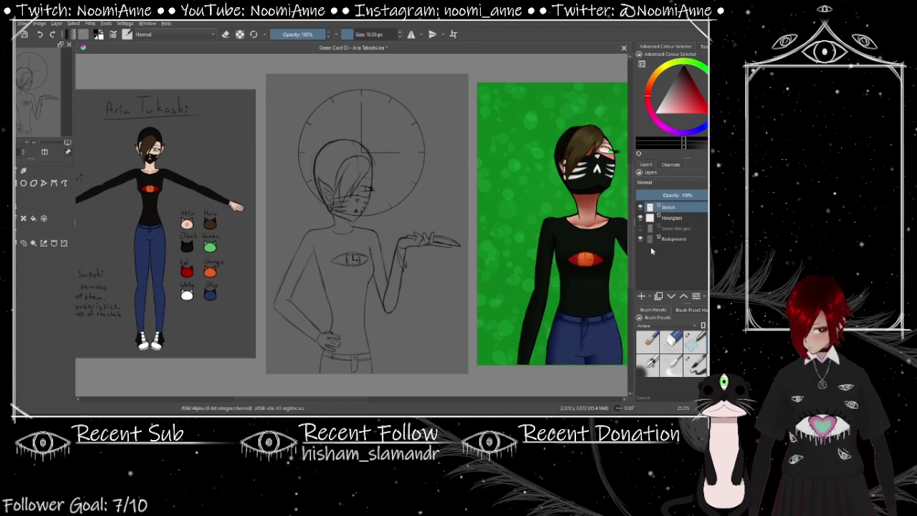
Add a layer named Lineart above the faded Sketch layer and choose the inking brush
click(641, 295)
click(695, 366)
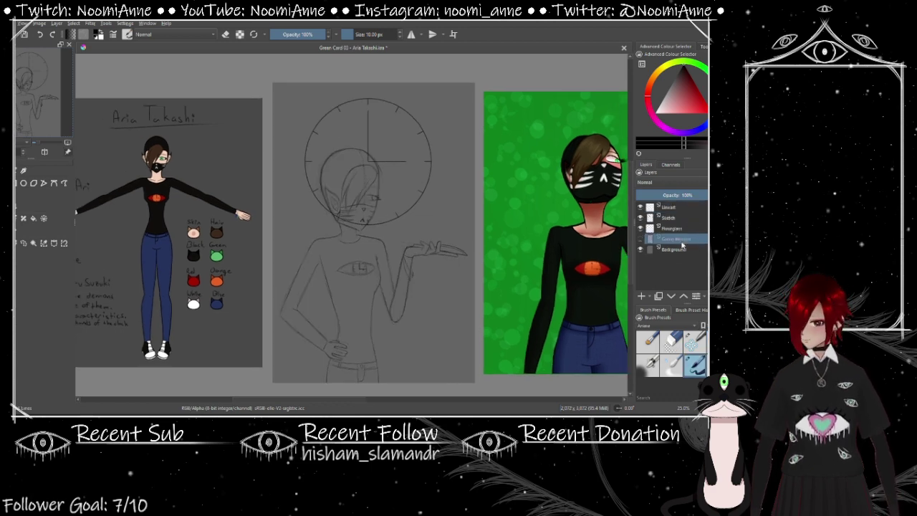
Delete the hidden Green (Merged) layer and hide the Hourglass layer
scroll(357, 342, up, 6)
scroll(356, 343, up, 3)
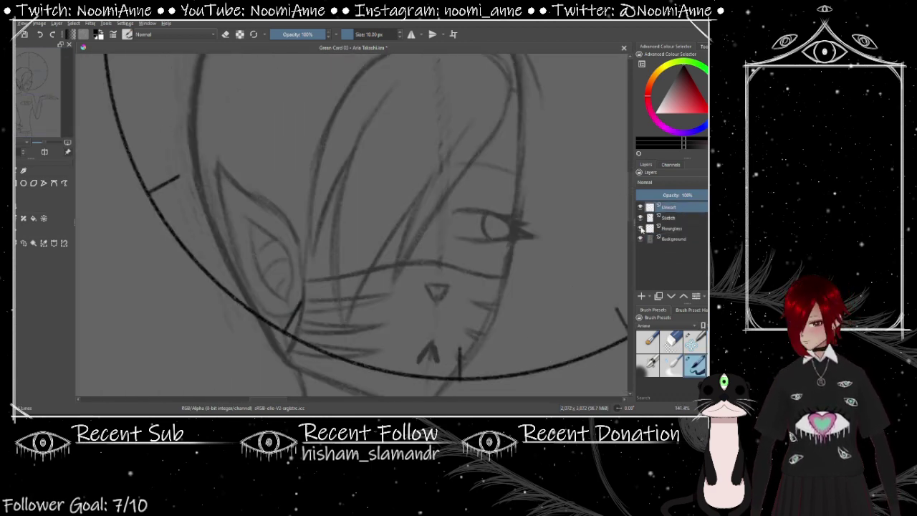
click(639, 227)
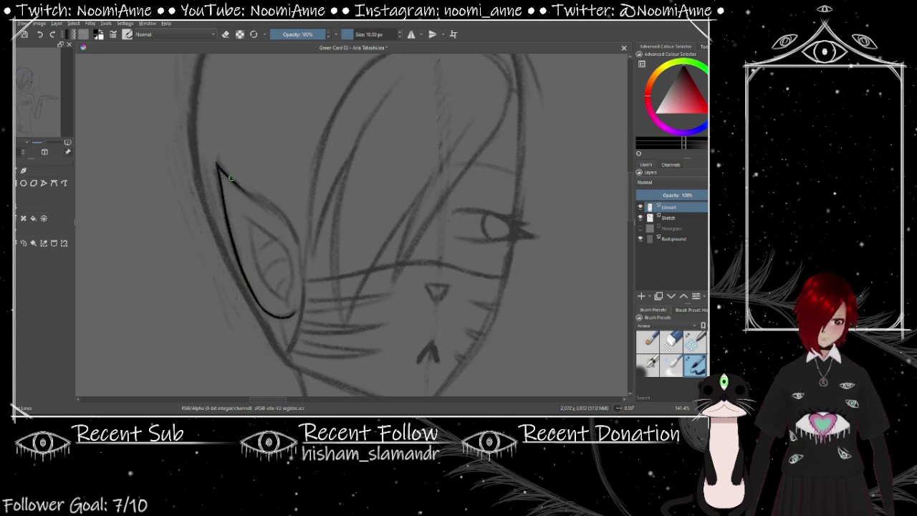
Ink the pointed ear's outline, the line below its lobe and its inner contours on the Lineart layer
drag(281, 220, 300, 310)
scroll(341, 292, up, 2)
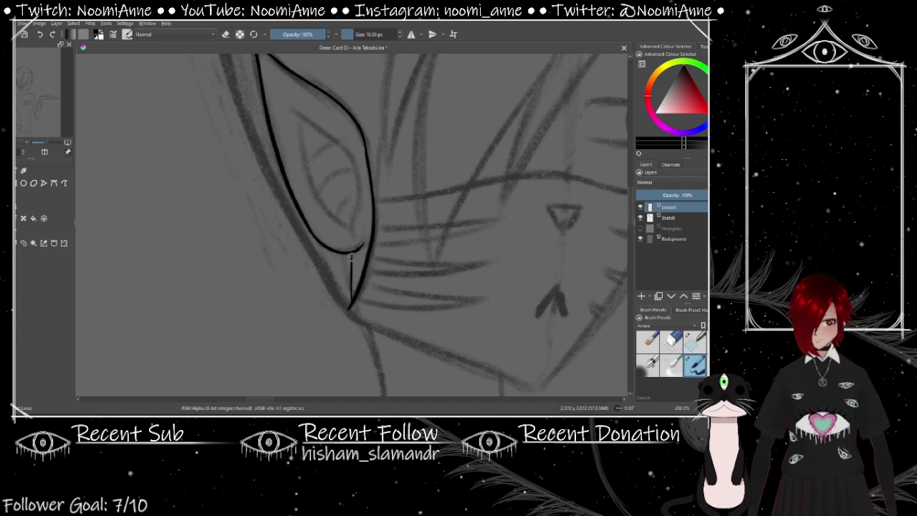
scroll(344, 293, down, 2)
scroll(344, 293, up, 2)
drag(378, 130, 348, 310)
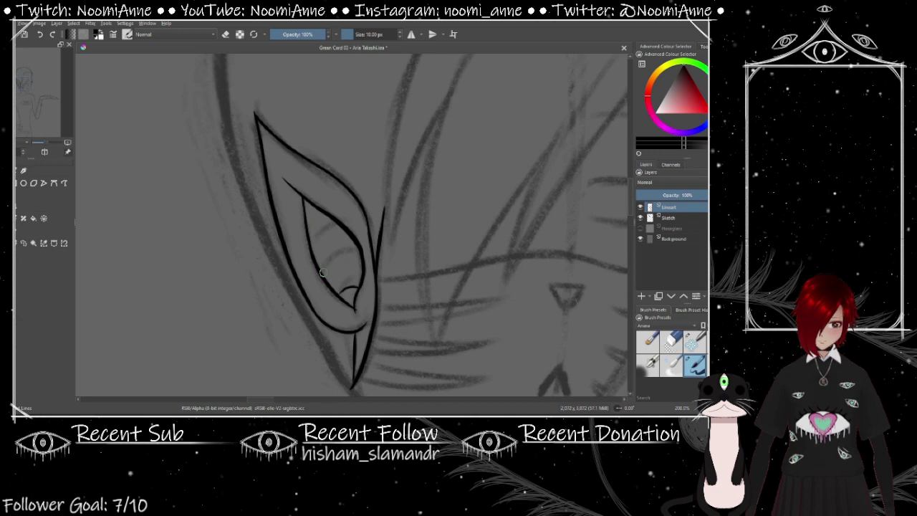
Ink the fringe's inner edges and pointed strand tips between the ear and the visible eye
scroll(333, 227, down, 2)
drag(467, 126, 357, 303)
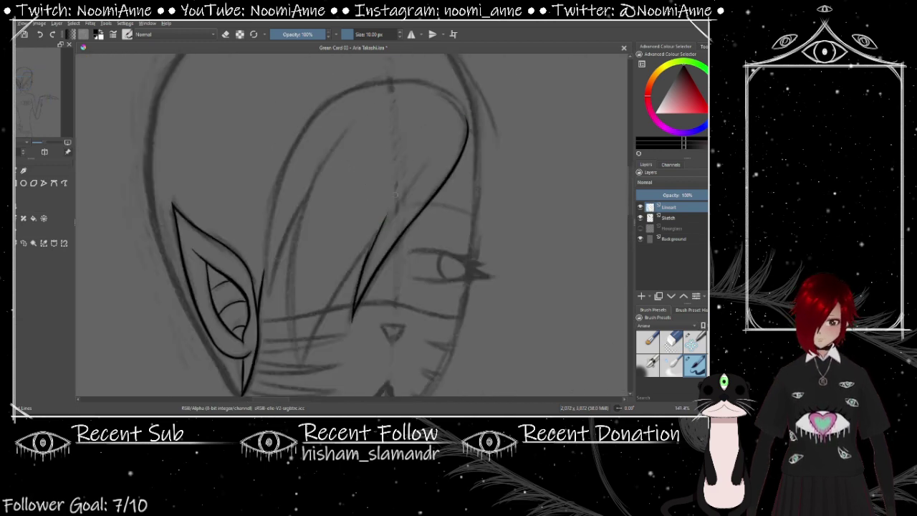
mouse_move(370, 101)
mouse_down()
mouse_move(302, 239)
mouse_move(303, 313)
mouse_up()
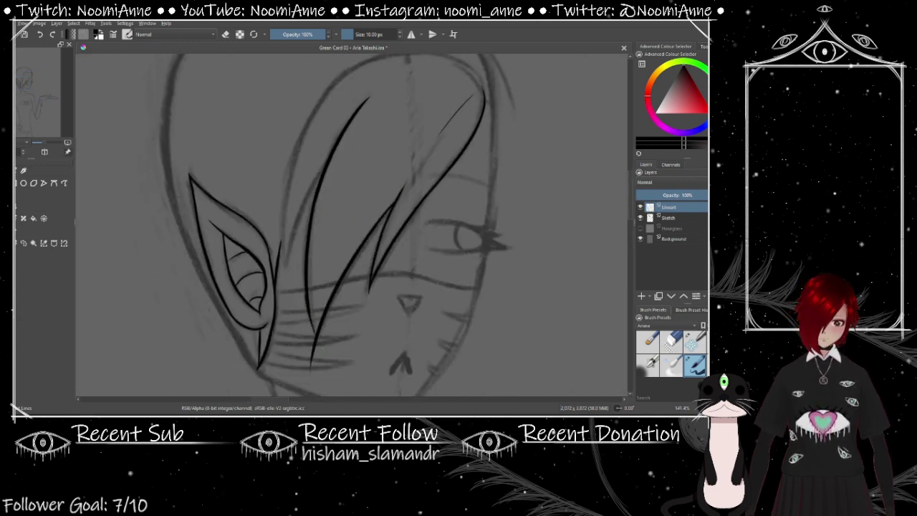
scroll(365, 243, up, 2)
scroll(365, 242, down, 2)
scroll(366, 242, up, 1)
drag(387, 211, 333, 349)
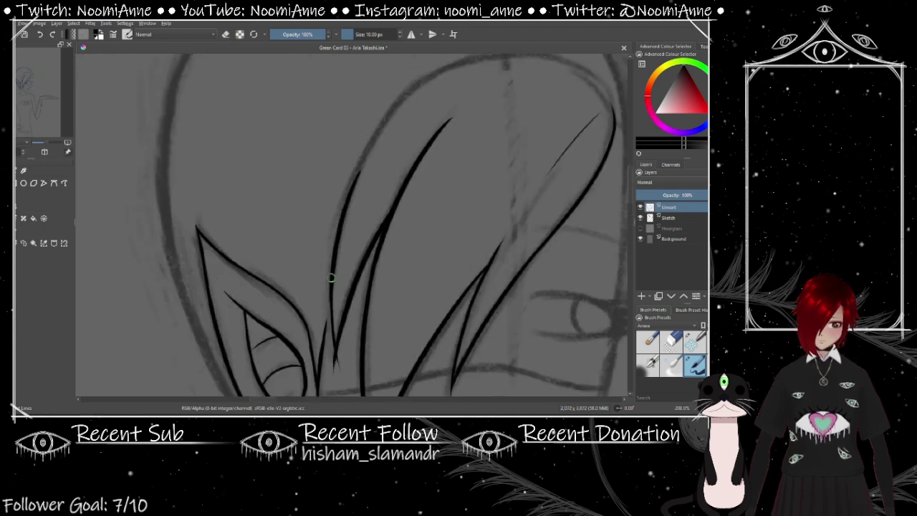
Ink the fringe's outer curve over the forehead and add thin hair strand lines inside it
scroll(334, 279, up, 2)
scroll(356, 295, down, 1)
mouse_move(337, 250)
mouse_down()
mouse_move(409, 151)
mouse_move(469, 132)
mouse_up()
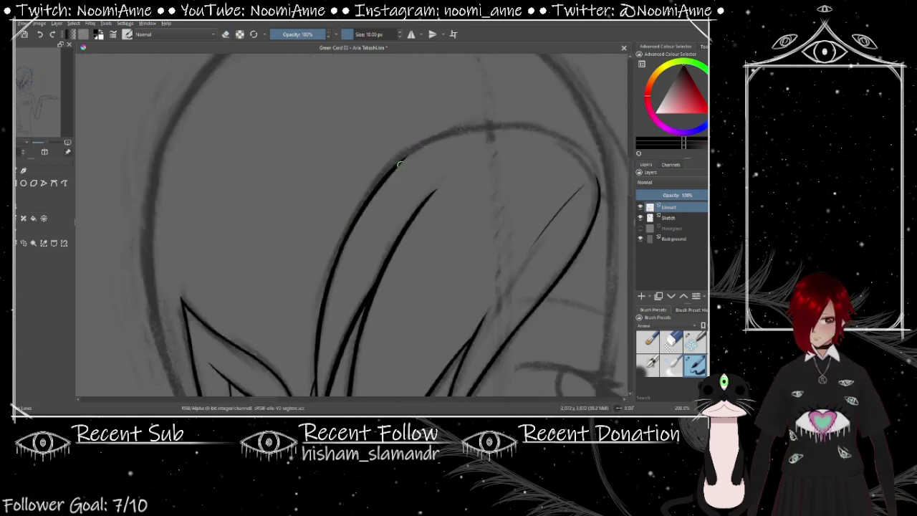
scroll(430, 155, up, 1)
drag(490, 207, 430, 152)
key(ctrl+z)
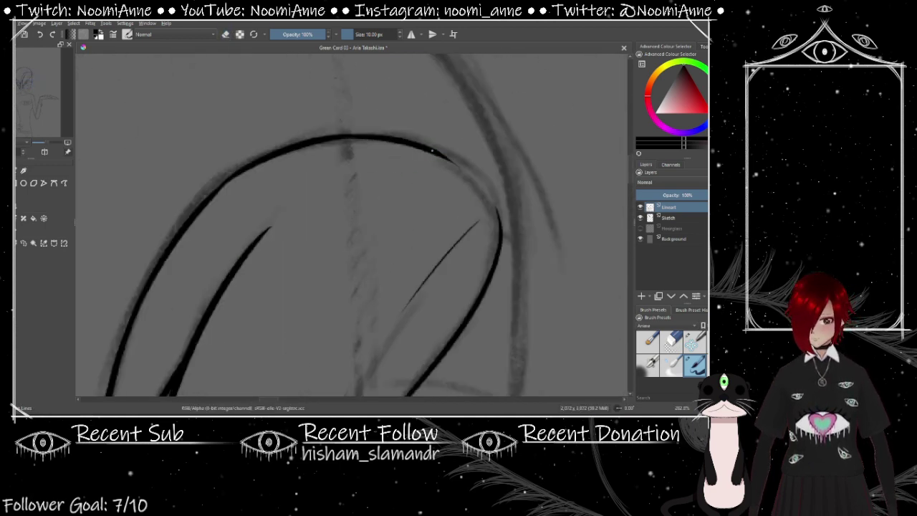
scroll(498, 238, down, 3)
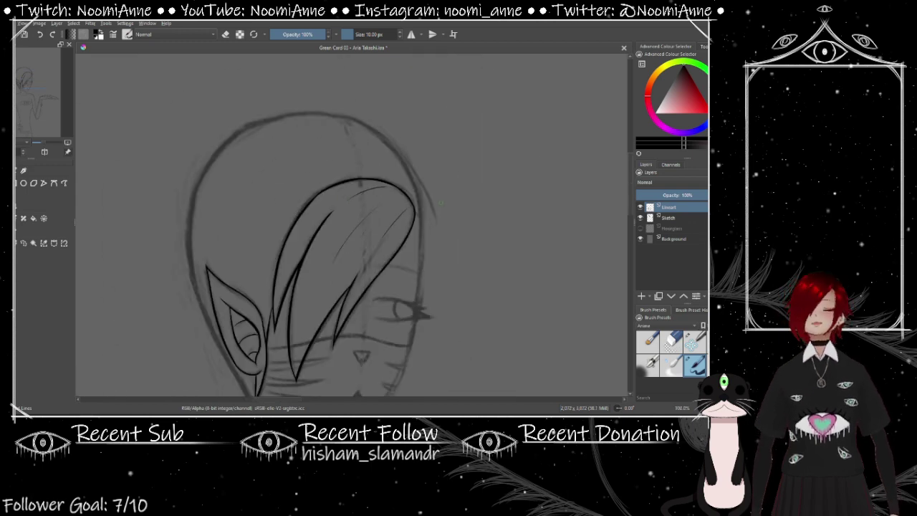
Ink the jawline from the ear to the chin and the face contour from the chin up to the fringe
scroll(440, 203, up, 3)
scroll(437, 199, down, 1)
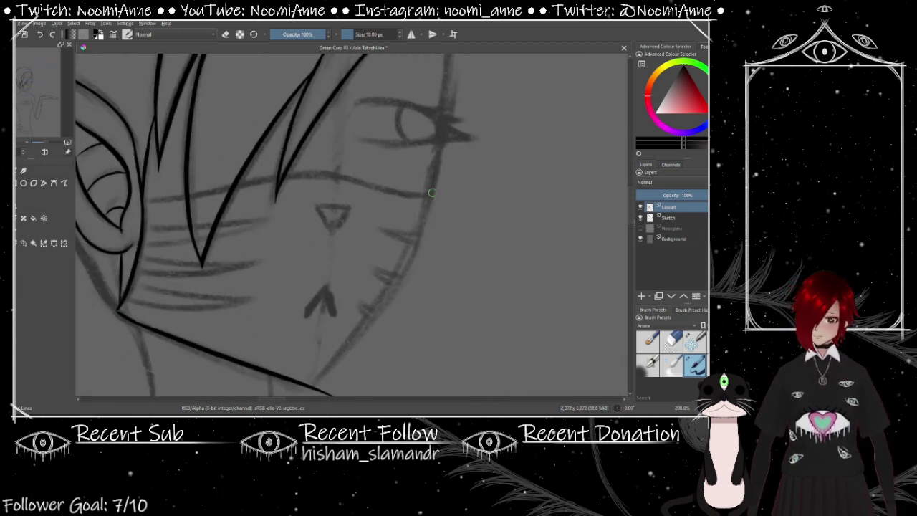
mouse_move(319, 392)
mouse_down()
mouse_move(392, 257)
mouse_move(400, 140)
mouse_up()
scroll(400, 215, down, 1)
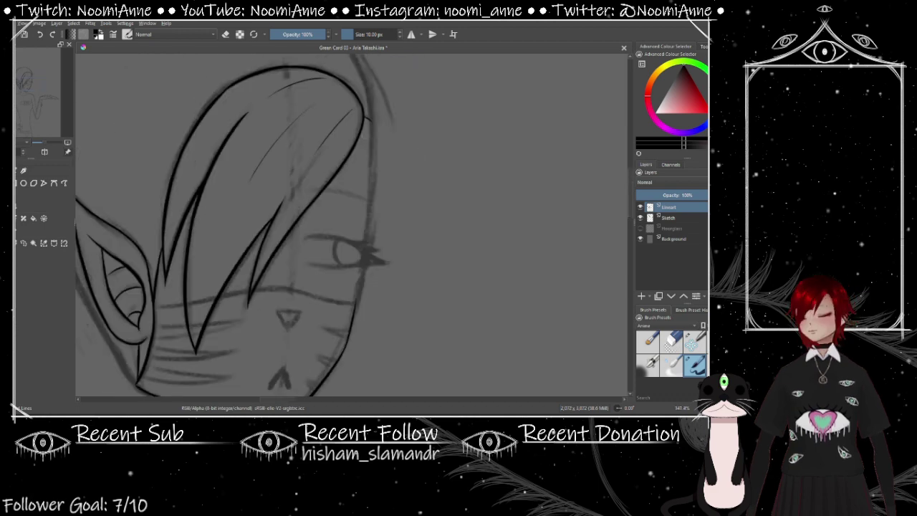
drag(366, 328, 362, 199)
Select the enclosed face area and ink the mask's upper edge across the face within it
scroll(405, 251, up, 1)
click(391, 229)
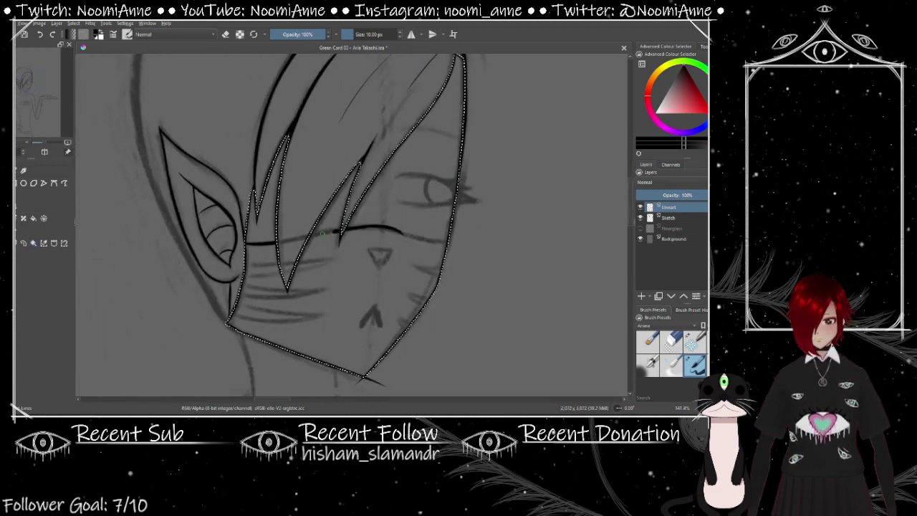
scroll(391, 229, up, 1)
drag(359, 286, 471, 202)
Ink the three short pointed stripes along the mask's edge below the visible eye
drag(505, 243, 462, 233)
drag(487, 288, 450, 274)
scroll(467, 284, up, 1)
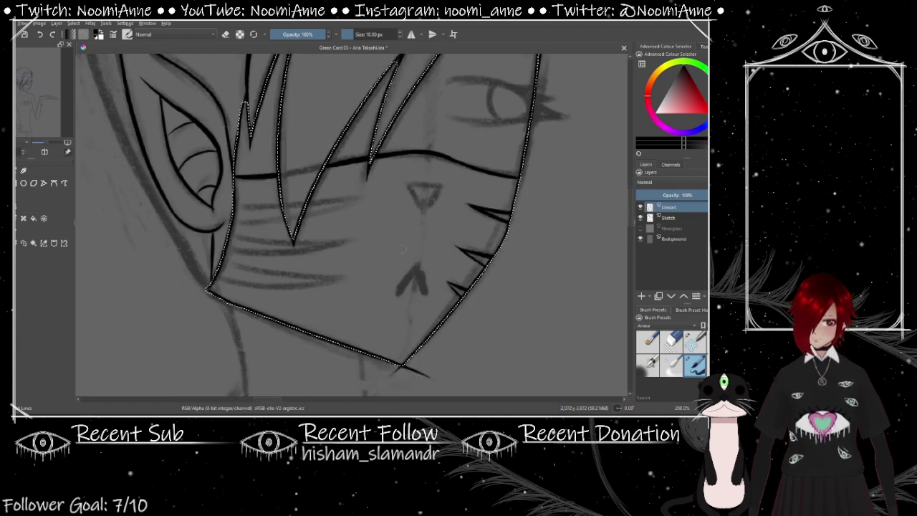
Ink the small triangular nose and the inverted-V mouth mark on the mask
drag(434, 170, 480, 172)
key(e)
key(e)
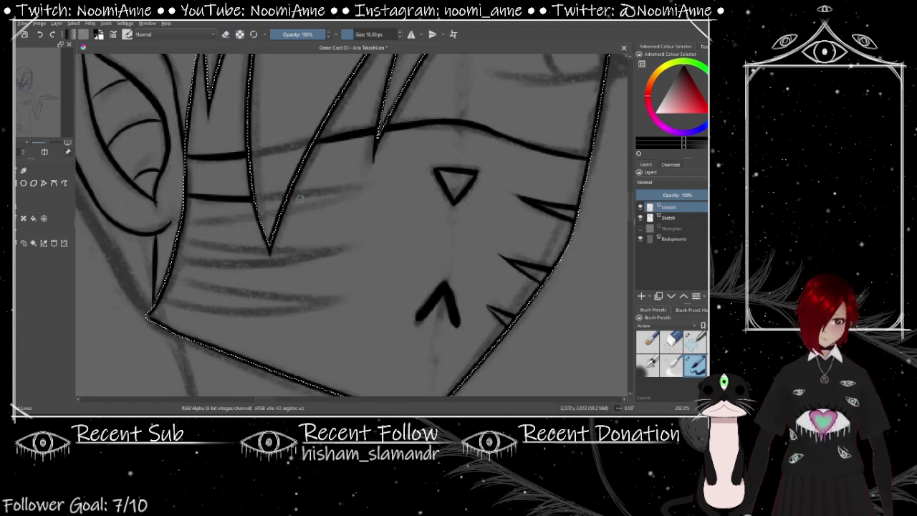
Ink the pointed horizontal stripes on the ear side of the mask
drag(362, 189, 187, 199)
mouse_move(283, 212)
mouse_down()
mouse_move(183, 219)
mouse_move(337, 250)
mouse_move(178, 264)
mouse_move(329, 291)
mouse_move(172, 305)
mouse_move(315, 310)
mouse_up()
scroll(322, 300, down, 5)
scroll(376, 201, up, 8)
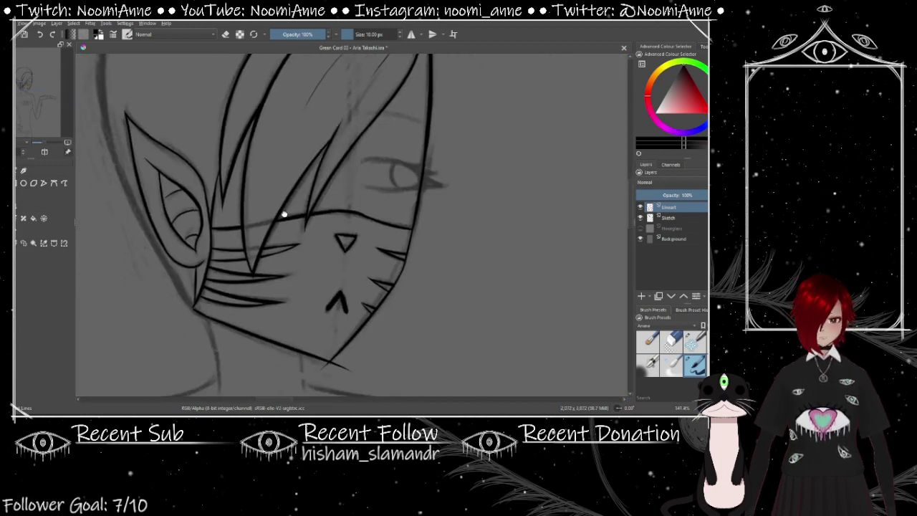
scroll(377, 202, down, 2)
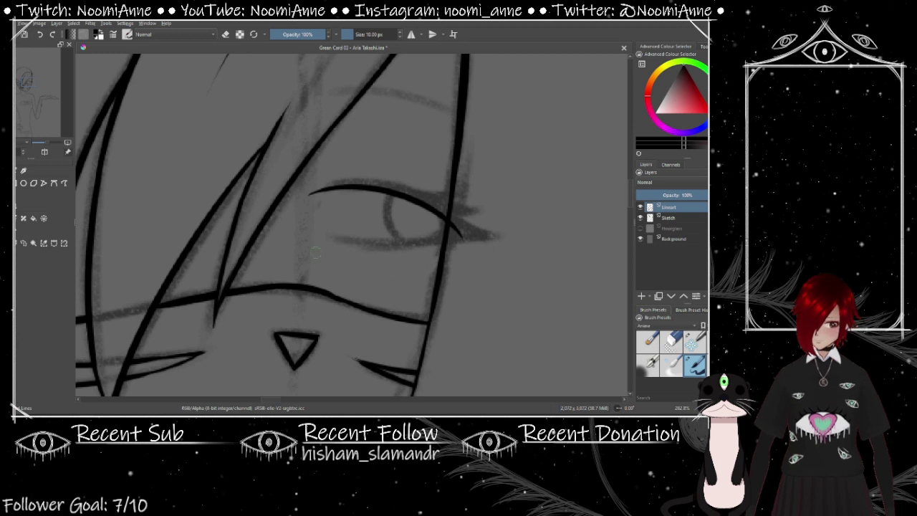
Ink the visible eye with its upper and lower lids, iris and lash wing, plus the eyebrow above it
key(ctrl+z)
drag(313, 192, 438, 244)
drag(314, 247, 479, 247)
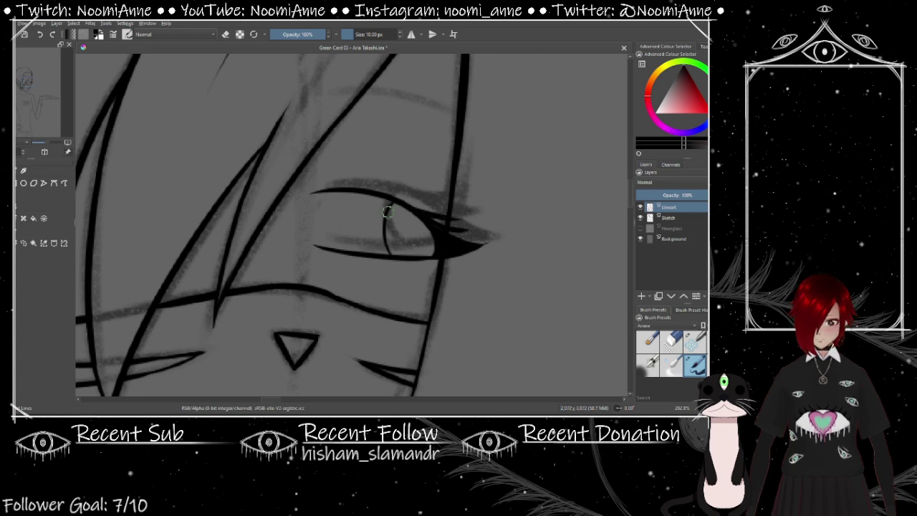
scroll(398, 213, down, 3)
scroll(410, 214, up, 1)
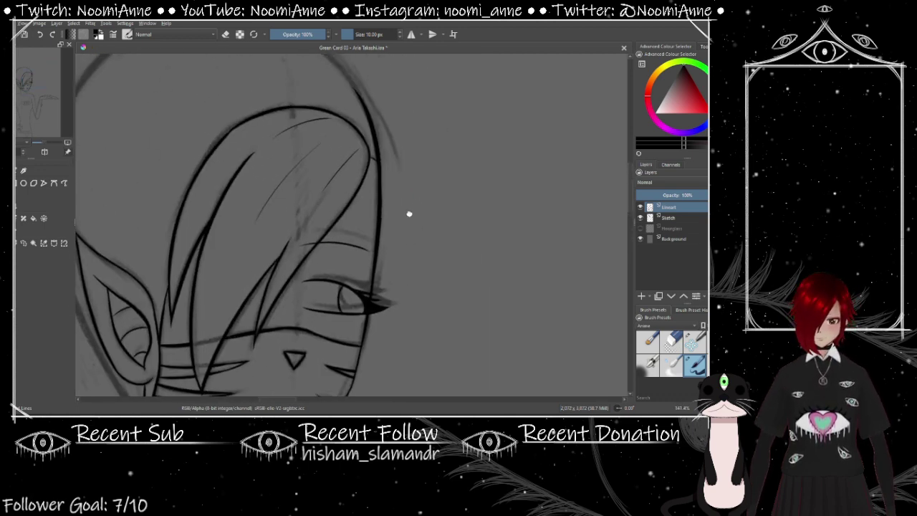
Ink the hair's outer outline over the top of the head in the mirrored view, joining the strokes into one curve
drag(409, 214, 581, 131)
mouse_move(280, 285)
mouse_down()
mouse_move(222, 159)
mouse_move(285, 294)
mouse_up()
scroll(282, 169, up, 1)
key(m)
drag(282, 194, 453, 131)
drag(250, 247, 331, 149)
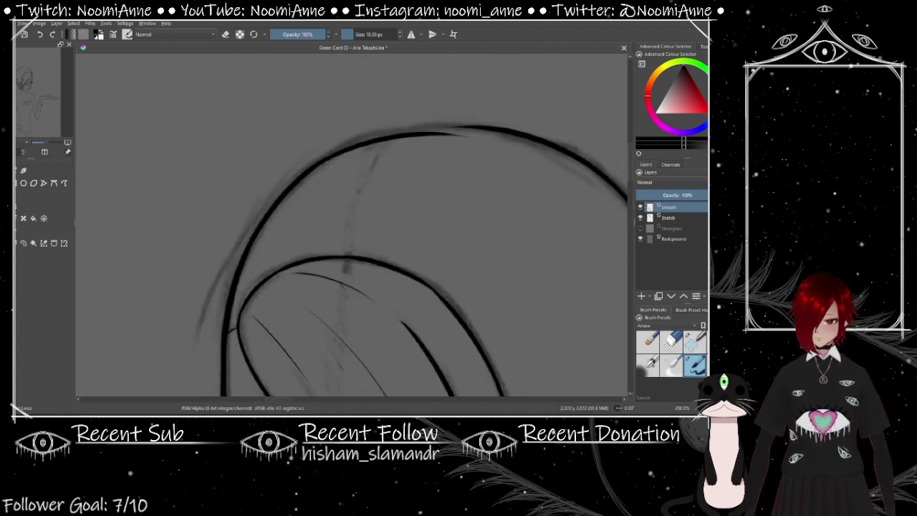
mouse_move(286, 197)
mouse_down()
mouse_move(345, 150)
mouse_move(467, 140)
mouse_up()
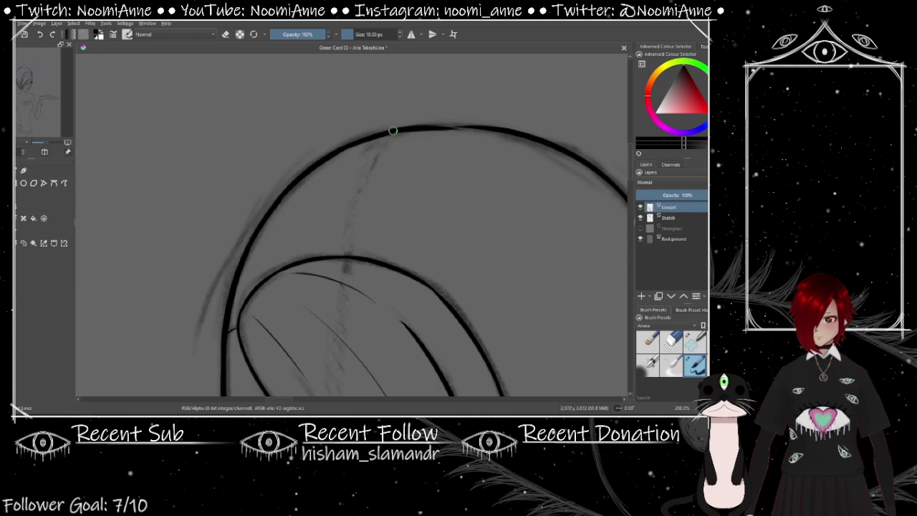
drag(392, 130, 338, 153)
drag(473, 140, 338, 153)
scroll(337, 154, down, 3)
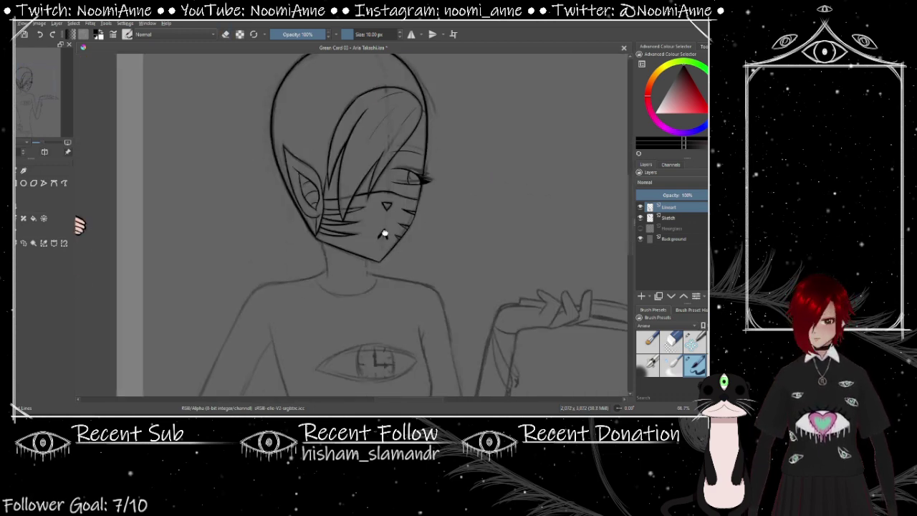
Ink the shoulder curve from the neck to the upper arm on the side with the hand on the hip
drag(79, 225, 123, 62)
scroll(123, 62, up, 5)
mouse_move(408, 106)
mouse_down()
mouse_move(427, 214)
mouse_move(286, 231)
mouse_move(226, 276)
mouse_up()
scroll(215, 279, up, 2)
key(e)
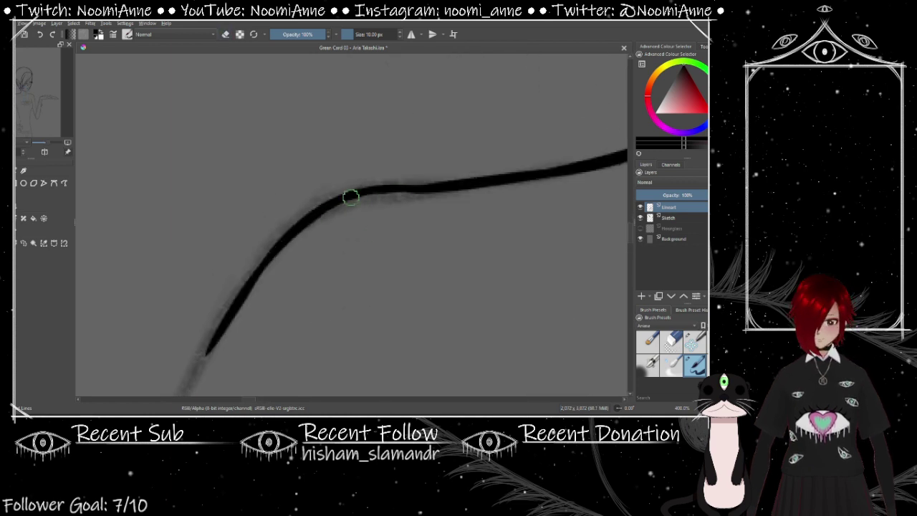
scroll(351, 196, down, 2)
Ink the outer edge of the bent arm down the forearm, past the wrist and along the hand's lower edge
mouse_move(362, 139)
mouse_down()
mouse_move(283, 277)
mouse_move(319, 198)
mouse_move(324, 209)
mouse_move(261, 132)
mouse_move(165, 79)
mouse_up()
drag(214, 183, 284, 229)
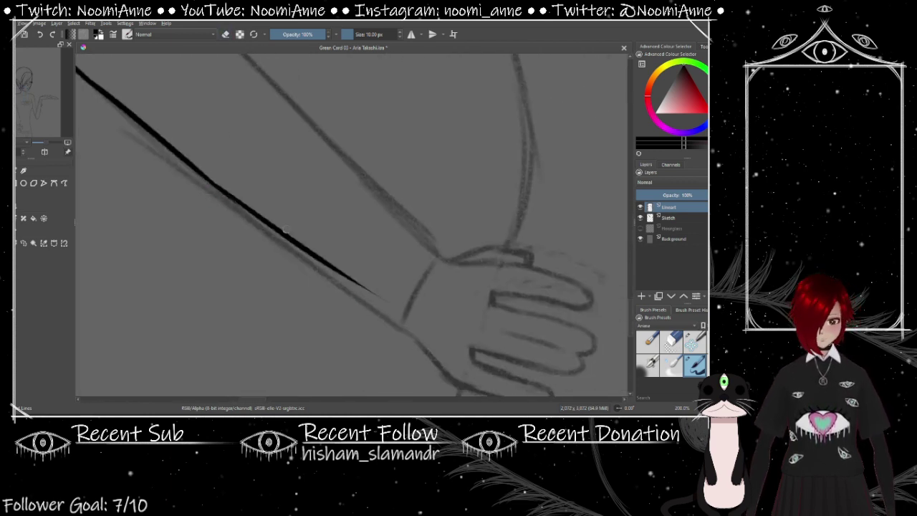
scroll(284, 230, up, 1)
drag(388, 241, 367, 210)
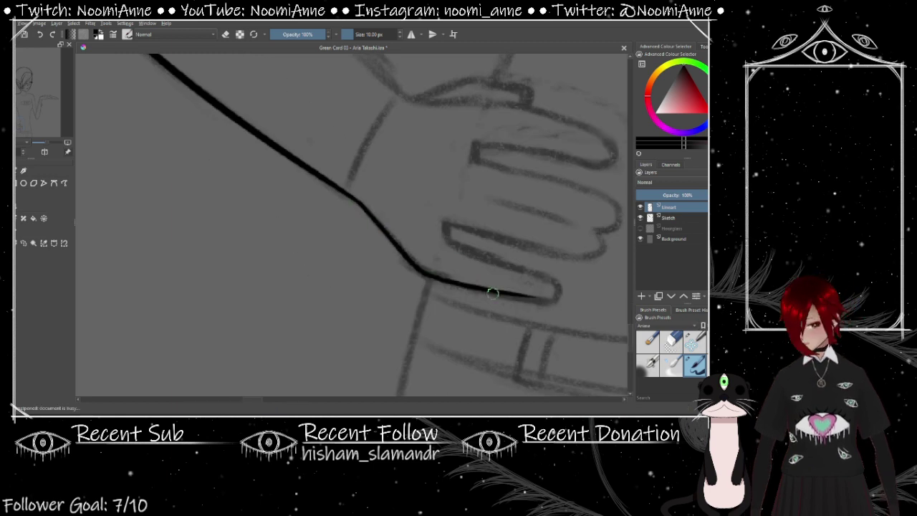
Ink the little finger and the adjoining finger's lower edge and tip on the hip hand
drag(484, 296, 369, 281)
drag(332, 208, 439, 270)
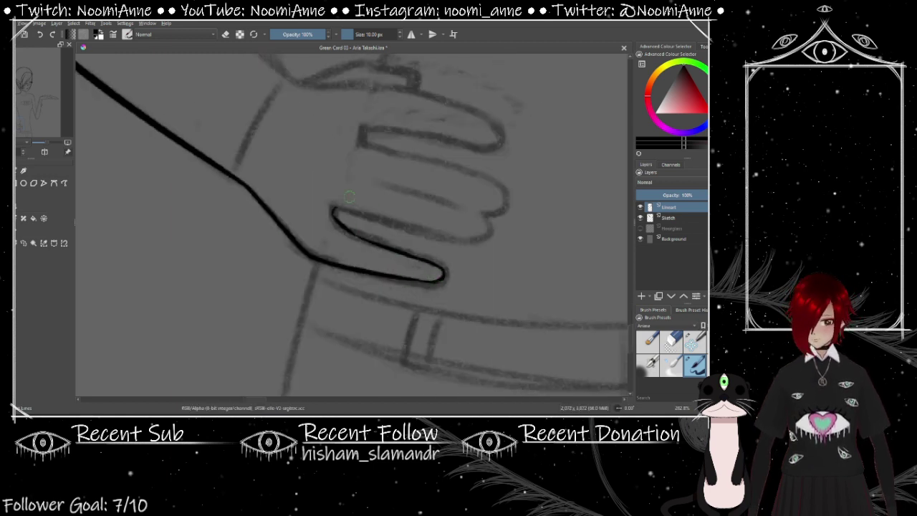
scroll(349, 196, up, 1)
drag(332, 208, 452, 240)
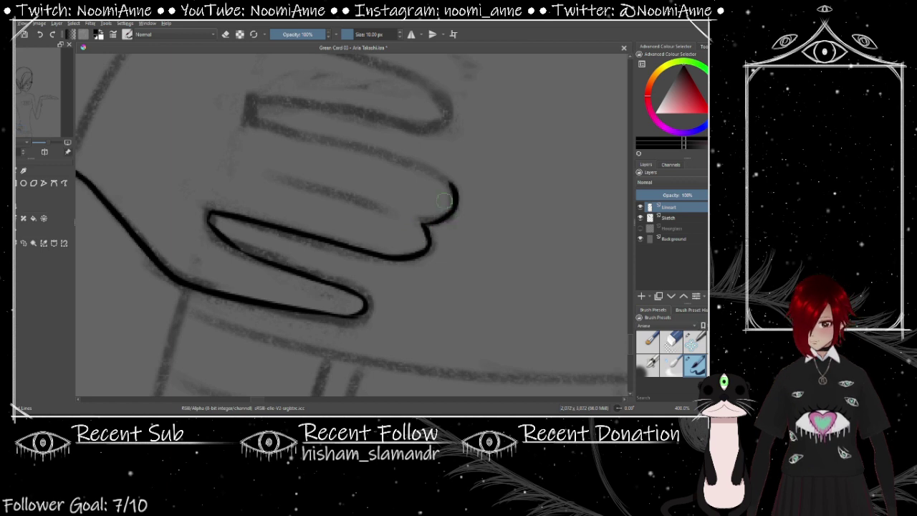
Ink the hip hand's middle finger, the line dividing the two middle fingers, and the index finger's lower edge
drag(445, 200, 372, 268)
mouse_move(362, 229)
mouse_down()
mouse_move(188, 188)
mouse_move(214, 235)
mouse_up()
key(ctrl+z)
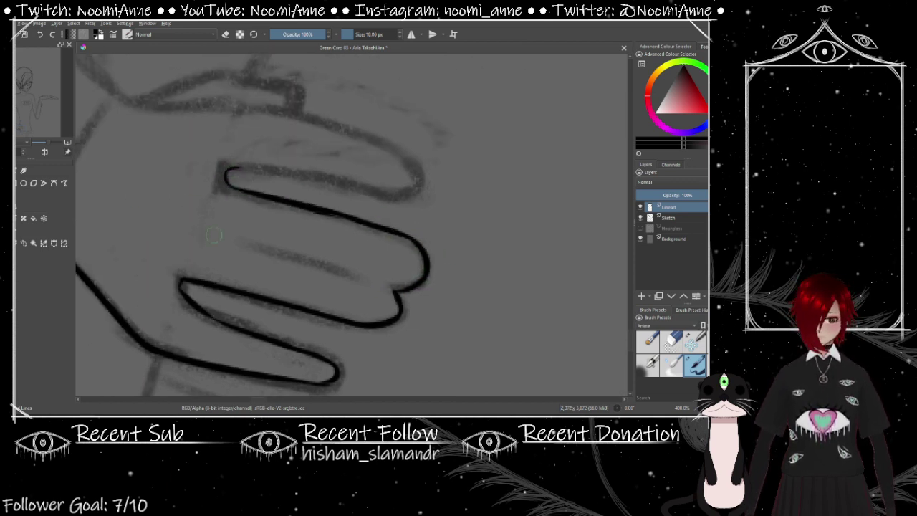
drag(351, 182, 274, 166)
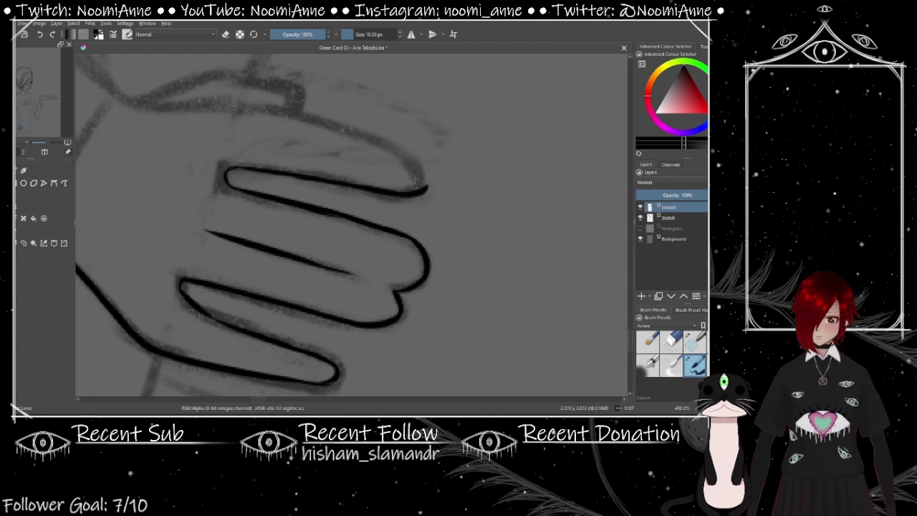
Ink the hip hand's thumb and the index finger's upper edge, joining them at the wrist
drag(72, 33, 266, 212)
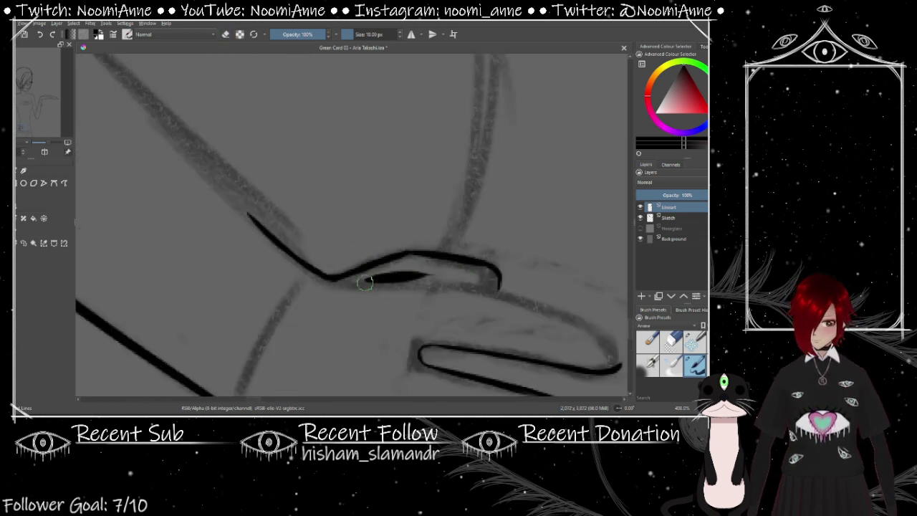
drag(365, 283, 203, 247)
mouse_move(379, 270)
mouse_down()
mouse_move(308, 243)
mouse_move(267, 246)
mouse_up()
scroll(445, 222, down, 2)
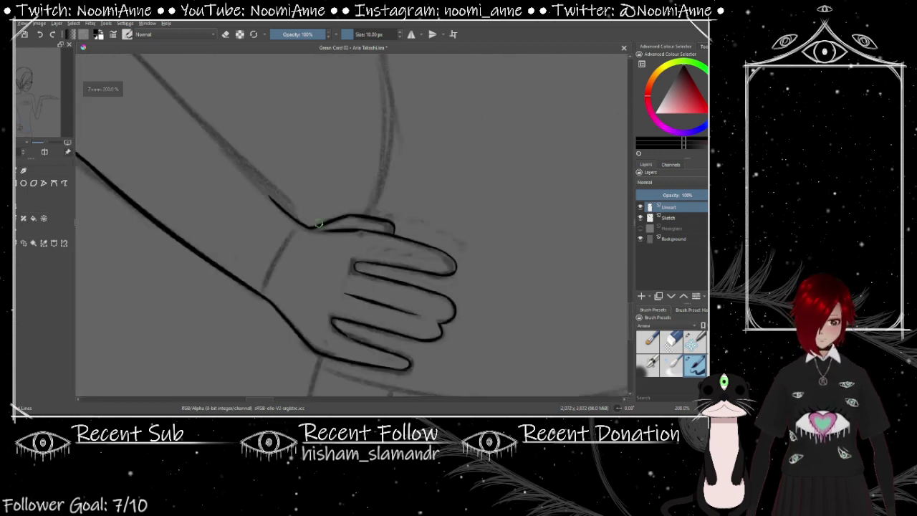
Ink the bent arm's inner edge along the forearm and upper arm, and add the wrist line
scroll(302, 228, down, 1)
mouse_move(249, 168)
mouse_down()
mouse_move(276, 181)
mouse_move(374, 289)
mouse_up()
scroll(330, 267, up, 1)
drag(388, 136, 330, 267)
scroll(330, 267, down, 2)
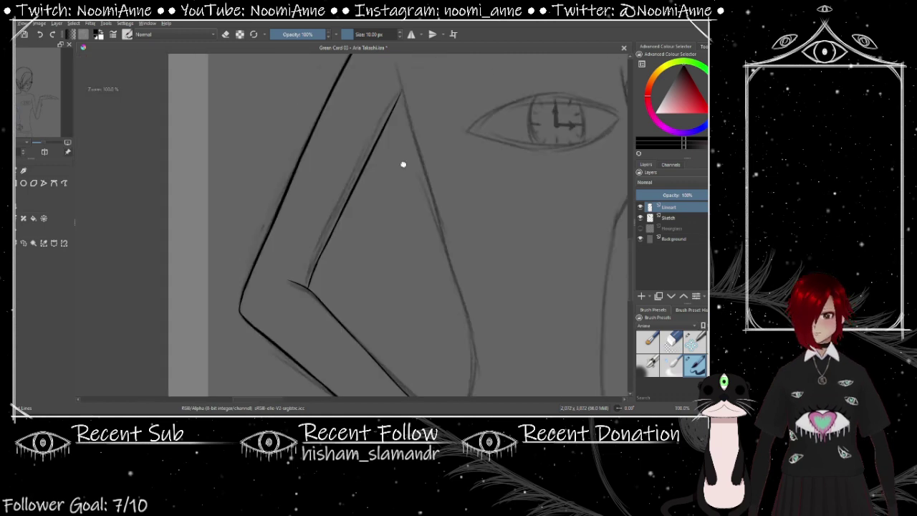
Ink the torso's side line from the armpit of the bent arm down to the hand on the hip
key(e)
scroll(358, 159, up, 2)
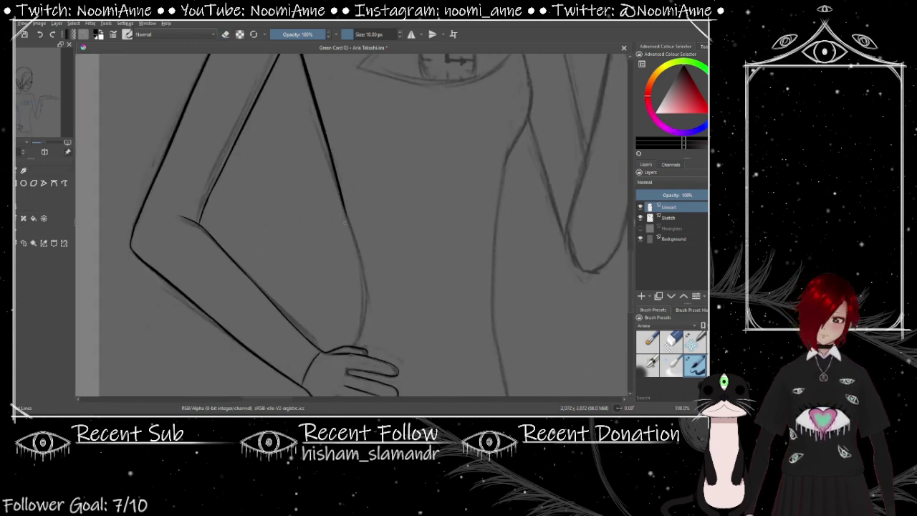
key(e)
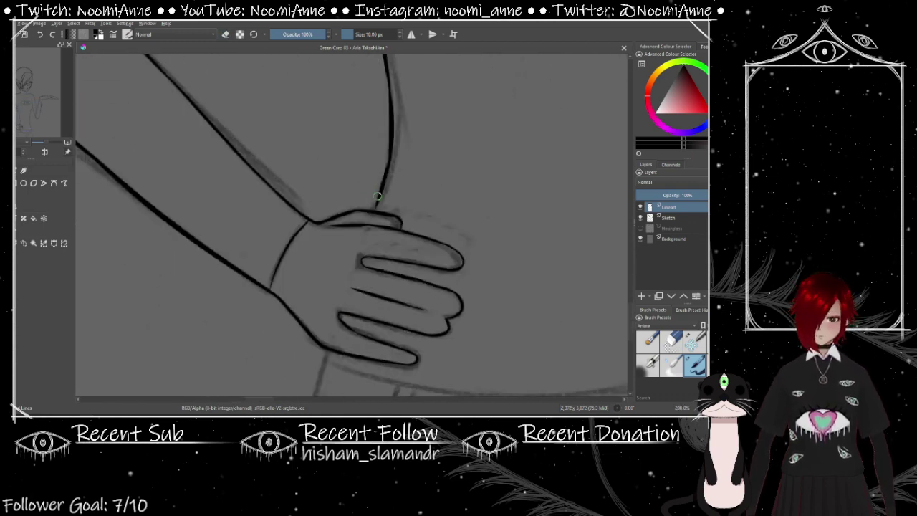
scroll(371, 268, down, 2)
Ink the torso's opposite side through the waist, and both outer hip lines down to the canvas edge
scroll(438, 190, up, 2)
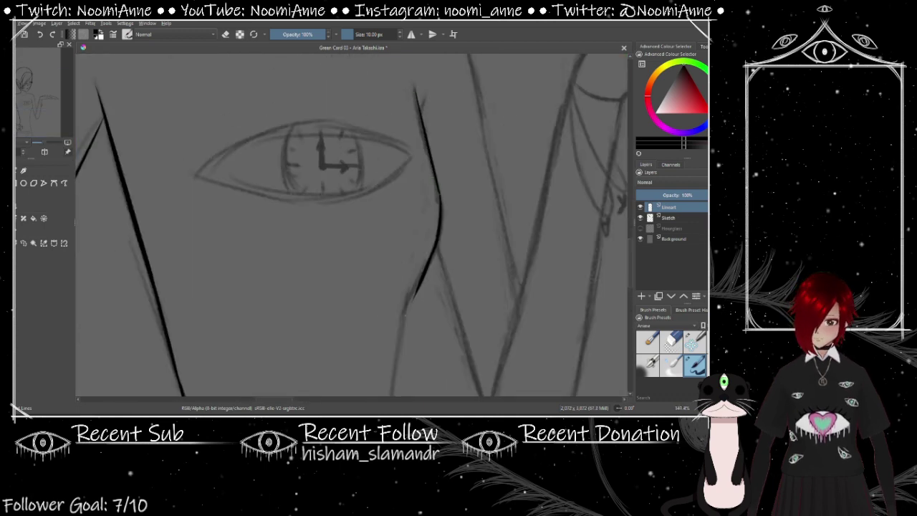
scroll(422, 274, down, 1)
scroll(358, 215, up, 1)
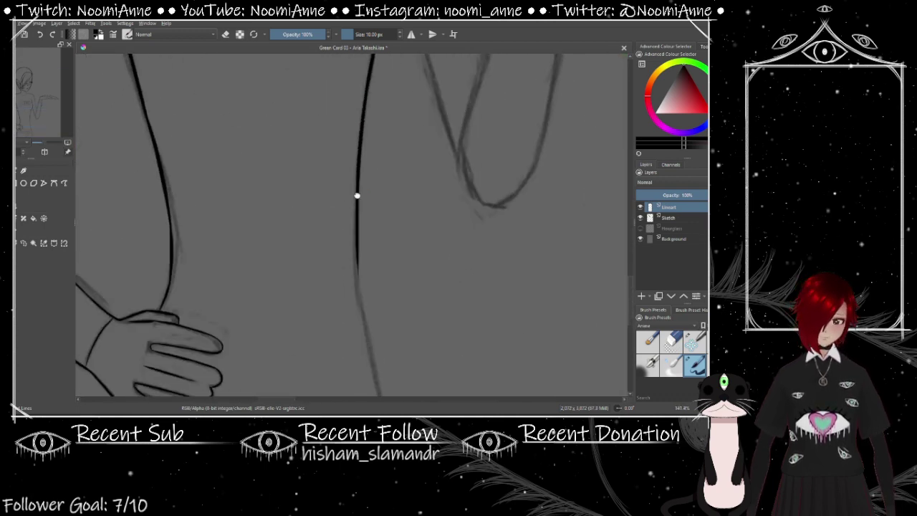
scroll(144, 236, down, 1)
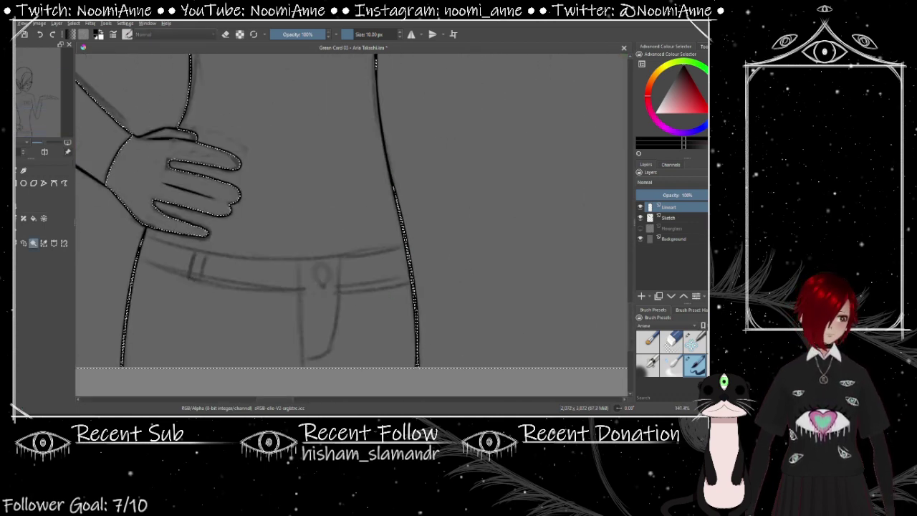
Ink the curved neckline, the neck's sides, and the shoulder line on the raised-hand side
scroll(307, 234, up, 2)
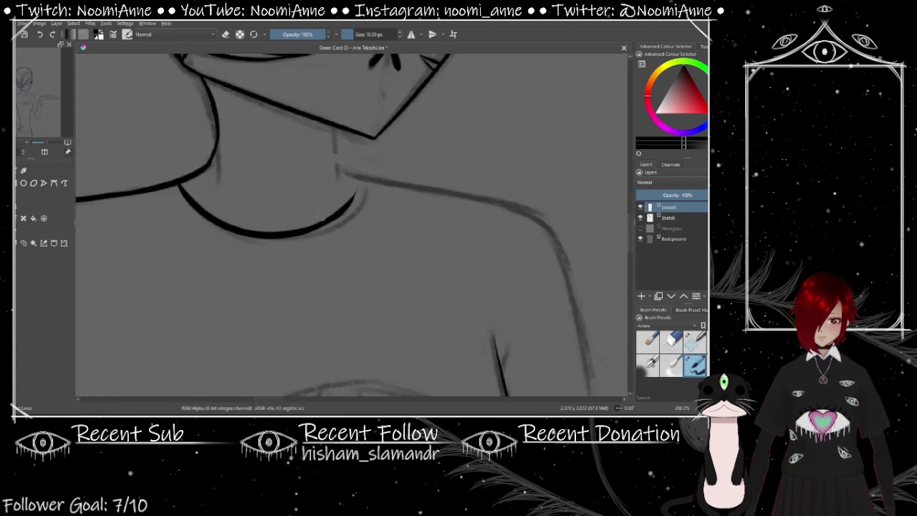
scroll(364, 206, up, 1)
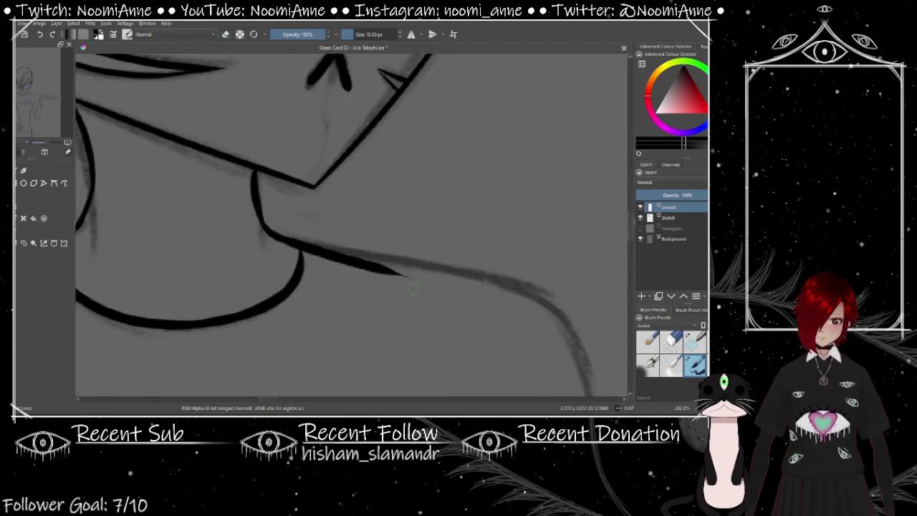
scroll(365, 186, down, 1)
scroll(373, 165, down, 1)
Ink the raised arm's outer upper-arm line, the forearm's inner edge and the rounded elbow
drag(351, 186, 385, 394)
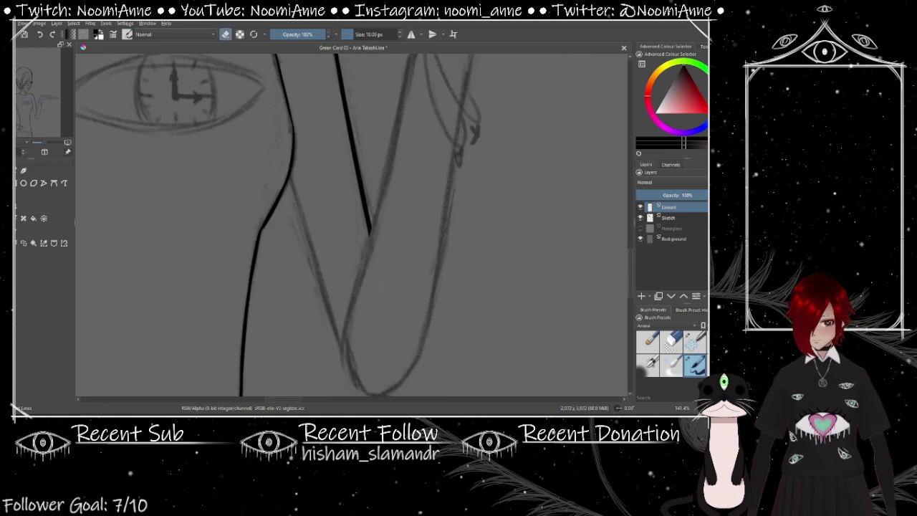
drag(393, 58, 358, 197)
scroll(338, 277, up, 2)
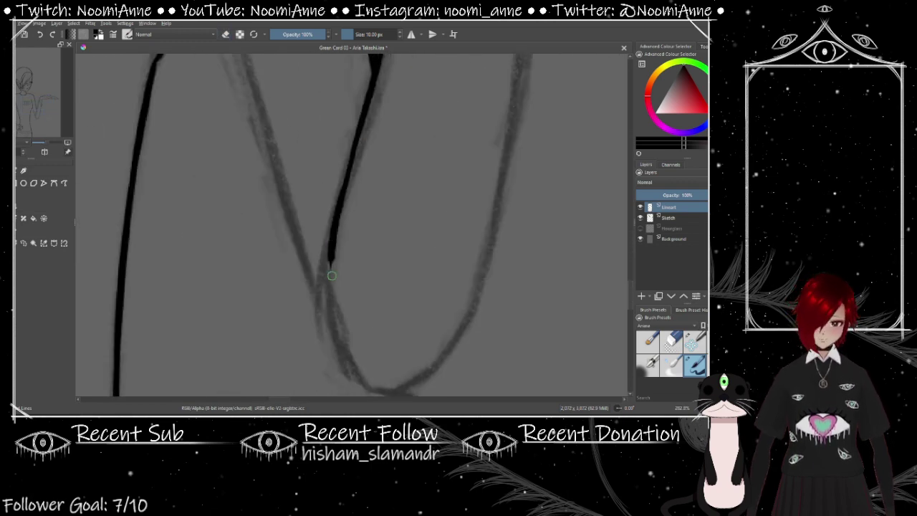
mouse_move(326, 256)
mouse_down()
mouse_move(335, 311)
mouse_move(358, 328)
mouse_move(465, 256)
mouse_up()
scroll(459, 272, down, 2)
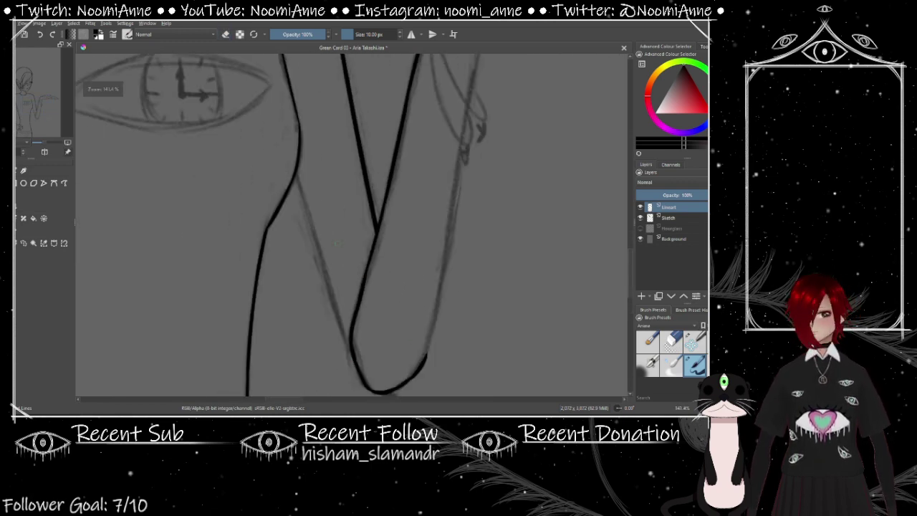
Ink the underside of the raised upper arm and the forearm's outer edge from the elbow to the wrist
drag(350, 344, 305, 222)
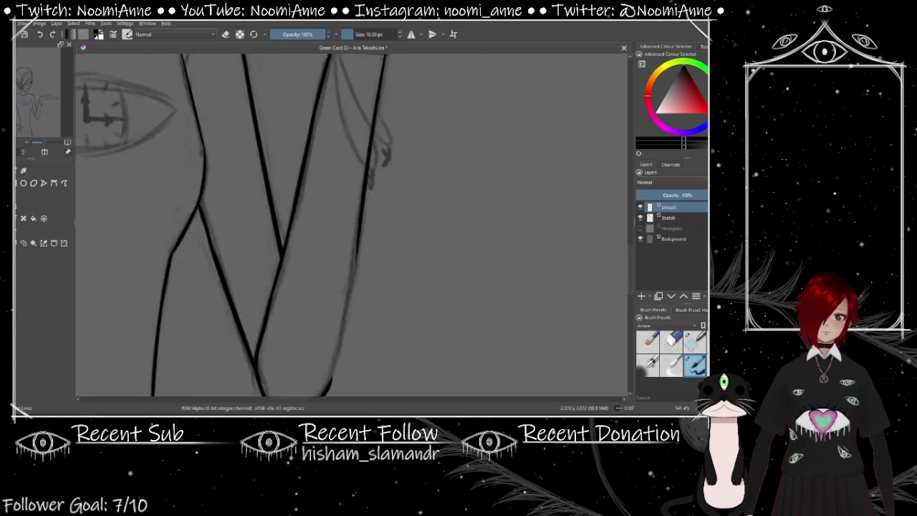
scroll(328, 335, up, 1)
drag(328, 335, 351, 231)
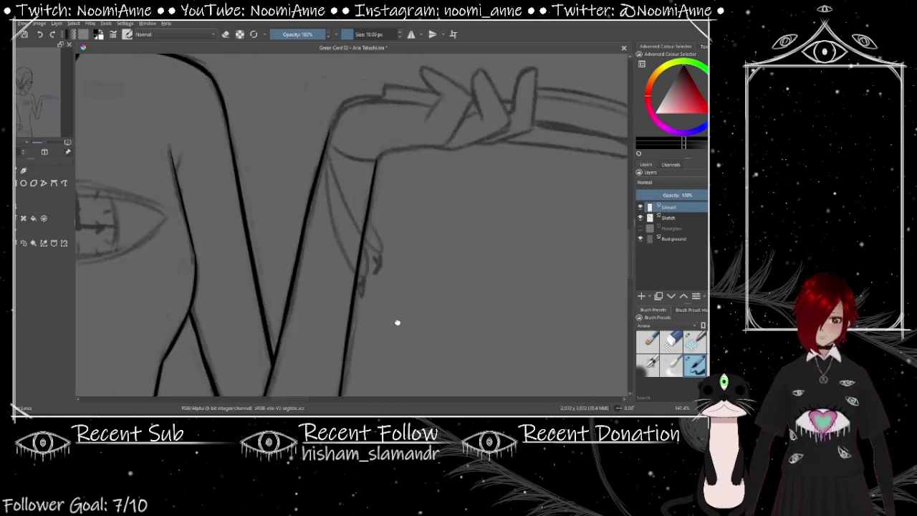
Ink the raised hand's wrist line and upper edge, redoing the stroke over the palm
scroll(317, 248, up, 2)
mouse_move(212, 335)
mouse_down()
mouse_move(355, 239)
mouse_move(279, 248)
mouse_move(427, 223)
mouse_up()
key(ctrl+z)
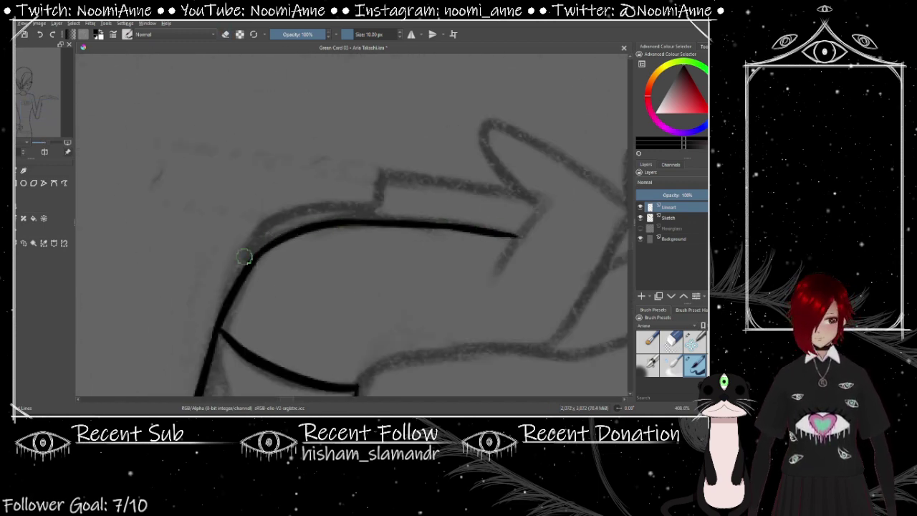
scroll(344, 188, right, 2)
scroll(344, 194, down, 5)
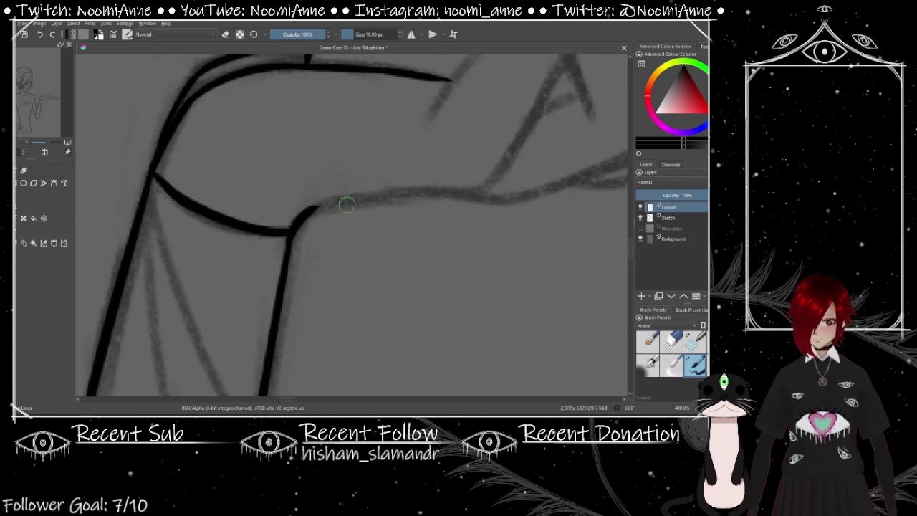
Ink the raised hand's lower palm edge and its first upturned finger
mouse_move(310, 215)
mouse_down()
mouse_move(391, 192)
mouse_move(466, 190)
mouse_up()
scroll(466, 190, right, 5)
drag(418, 146, 323, 289)
scroll(322, 289, up, 3)
drag(276, 175, 405, 264)
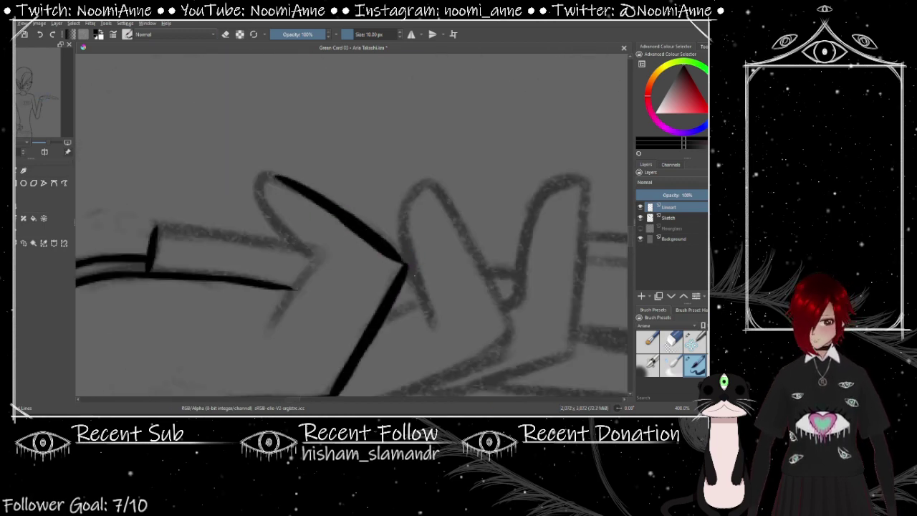
drag(293, 240, 313, 263)
Ink the second upturned finger of the raised hand, from its knuckle bend to the rounded tip
scroll(313, 264, down, 2)
scroll(313, 264, left, 2)
mouse_move(362, 228)
mouse_down()
mouse_move(322, 283)
mouse_move(358, 311)
mouse_move(507, 233)
mouse_move(446, 119)
mouse_up()
scroll(377, 243, right, 2)
scroll(378, 243, down, 2)
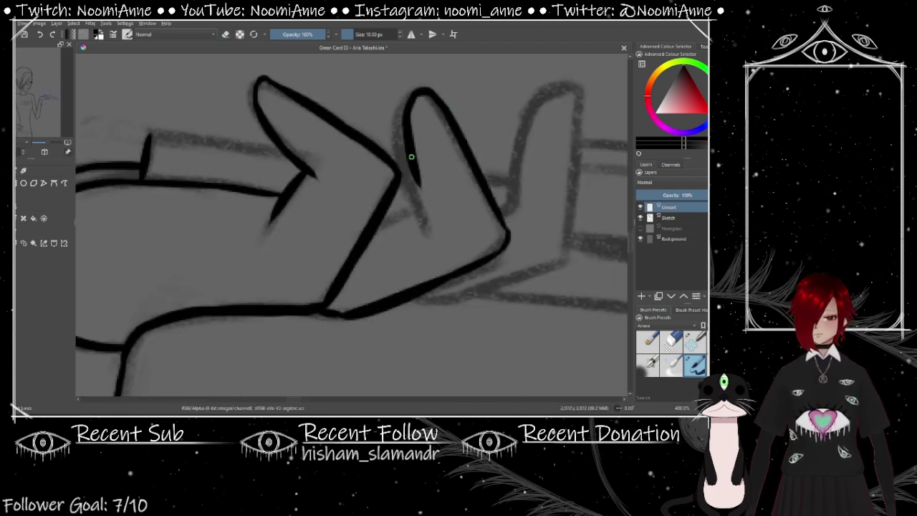
Ink the outermost upturned finger of the raised hand and the short line between the fingers
scroll(372, 227, right, 2)
scroll(373, 228, up, 1)
mouse_move(273, 334)
mouse_down()
mouse_move(407, 304)
mouse_move(440, 124)
mouse_up()
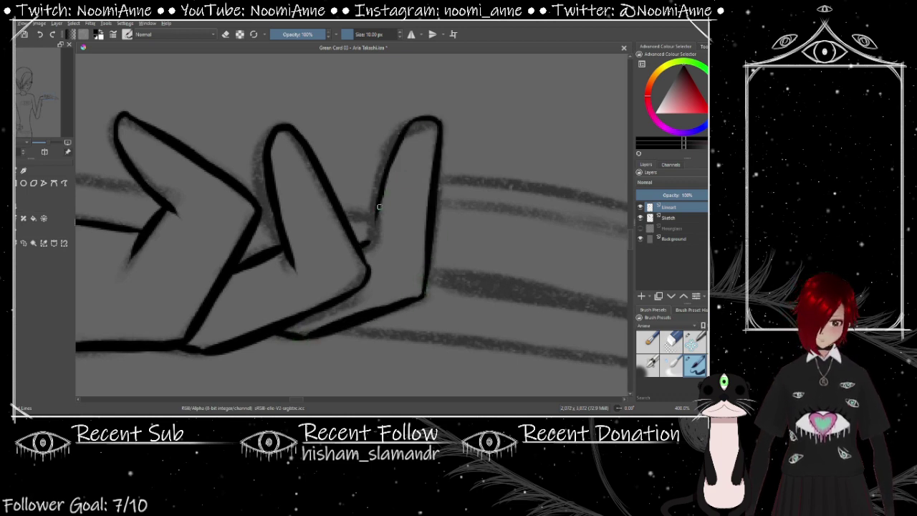
Finish the outermost finger's inner edge and ink the lower edge of the extended finger beneath the blade, erasing the line's overshoot
drag(379, 206, 372, 240)
scroll(372, 228, down, 2)
scroll(373, 228, down, 2)
scroll(372, 228, up, 3)
drag(273, 300, 451, 331)
key(e)
drag(480, 340, 407, 318)
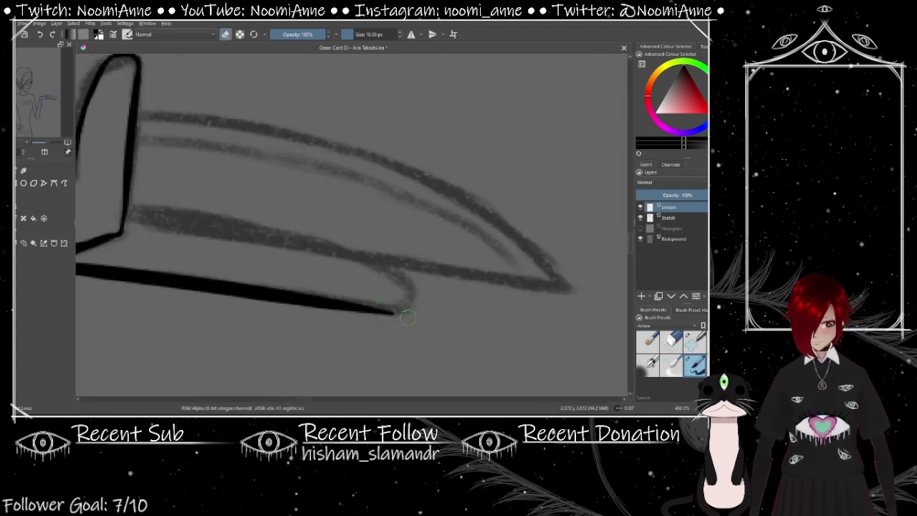
Ink the knife's handle behind the fingers and the lower and upper outlines of its curved blade
scroll(410, 289, left, 5)
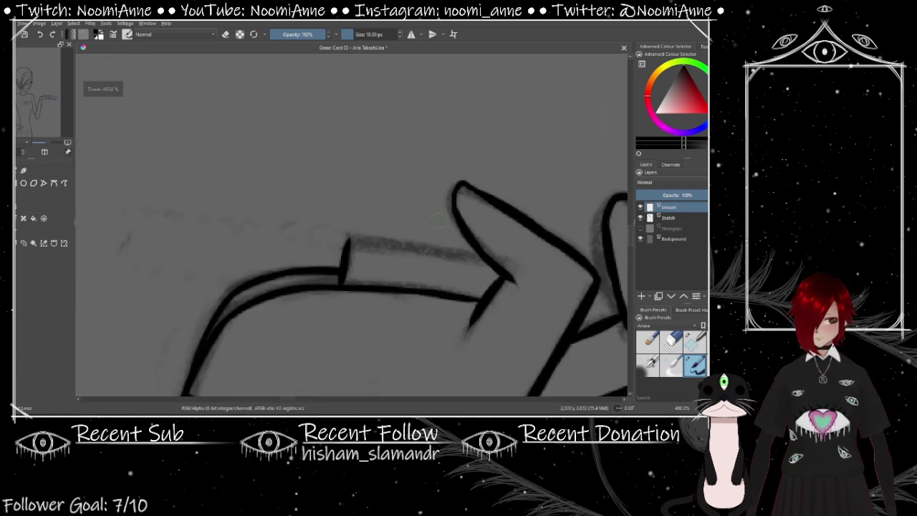
scroll(410, 289, right, 2)
scroll(446, 253, down, 1)
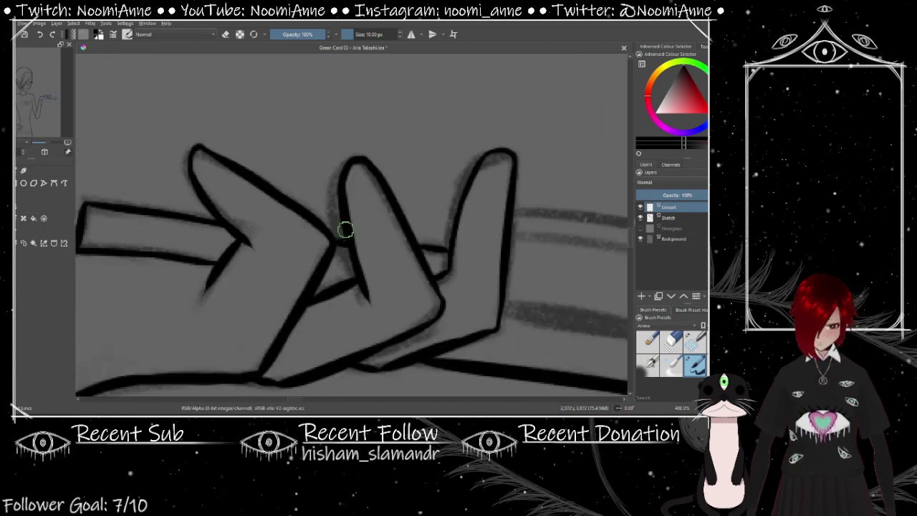
scroll(345, 229, down, 2)
drag(256, 300, 575, 351)
drag(264, 225, 546, 332)
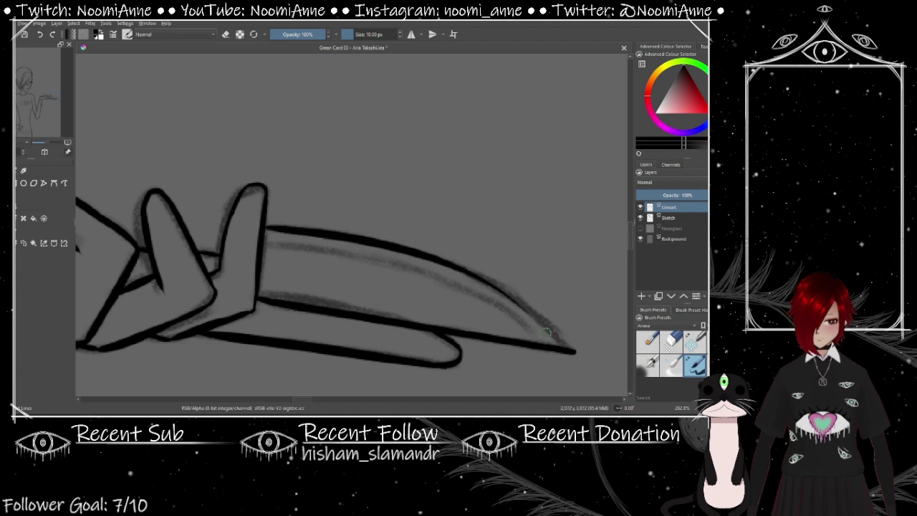
Ink the two bracelet strands hanging from the raised wrist across the forearm, with their small dangling ends
scroll(537, 318, down, 3)
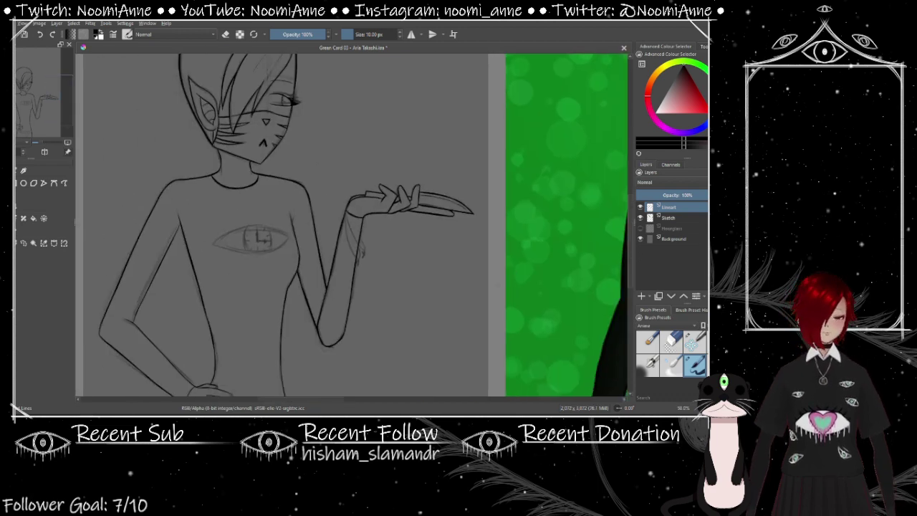
scroll(409, 215, up, 1)
scroll(326, 204, up, 1)
drag(296, 188, 350, 258)
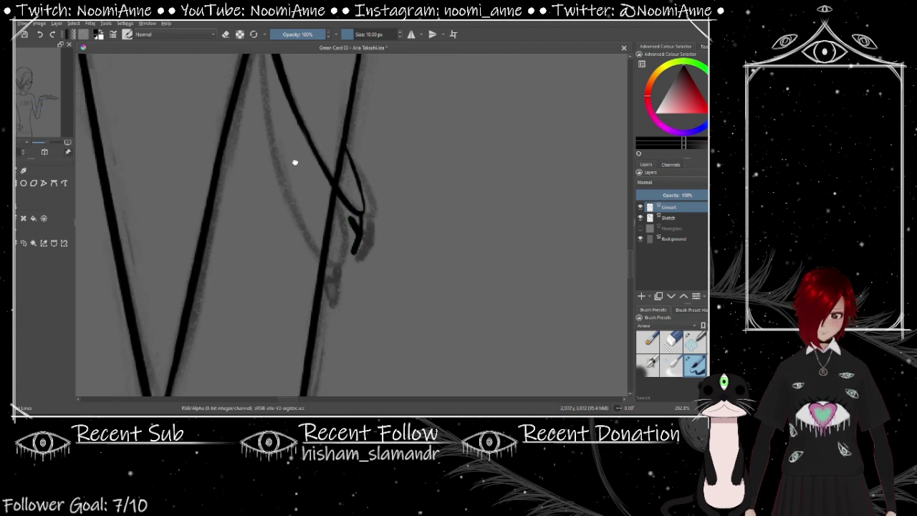
drag(238, 60, 289, 280)
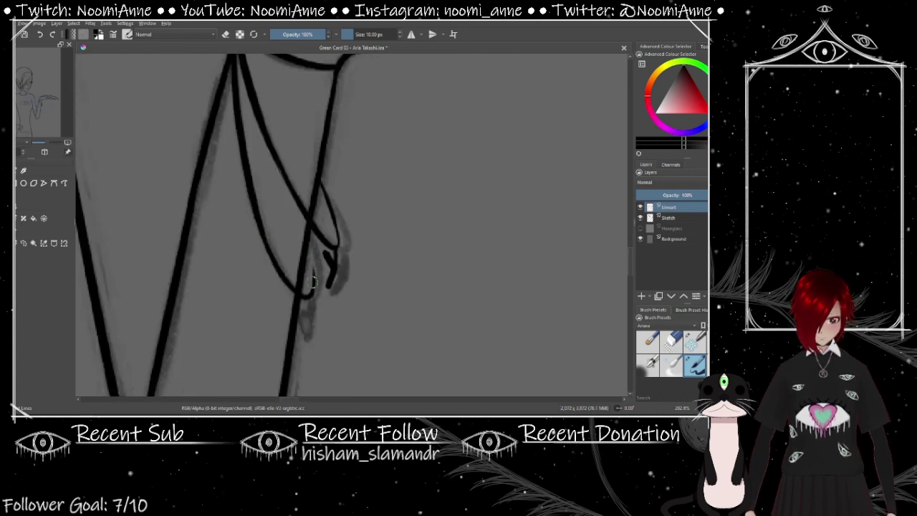
scroll(313, 281, up, 1)
Ink the trousers' waistband and the fly below it, erasing the line ends that overlap
scroll(308, 283, down, 4)
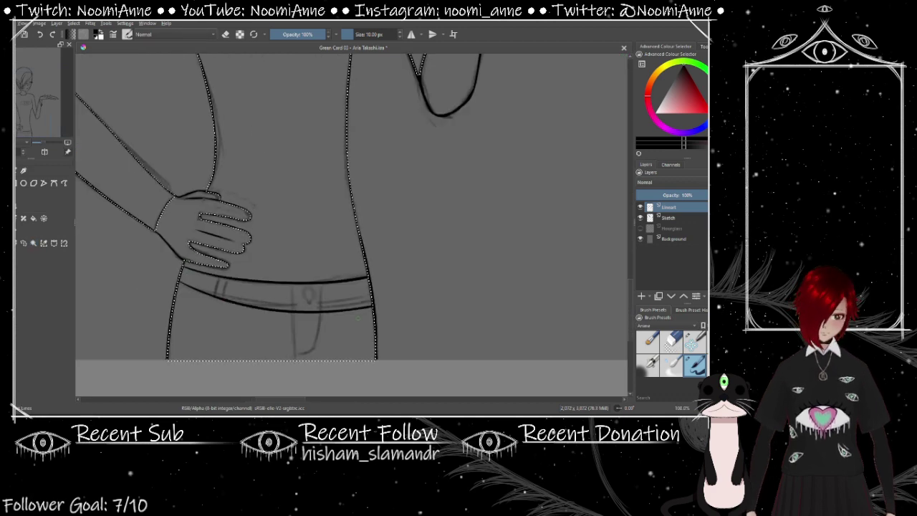
scroll(308, 287, up, 2)
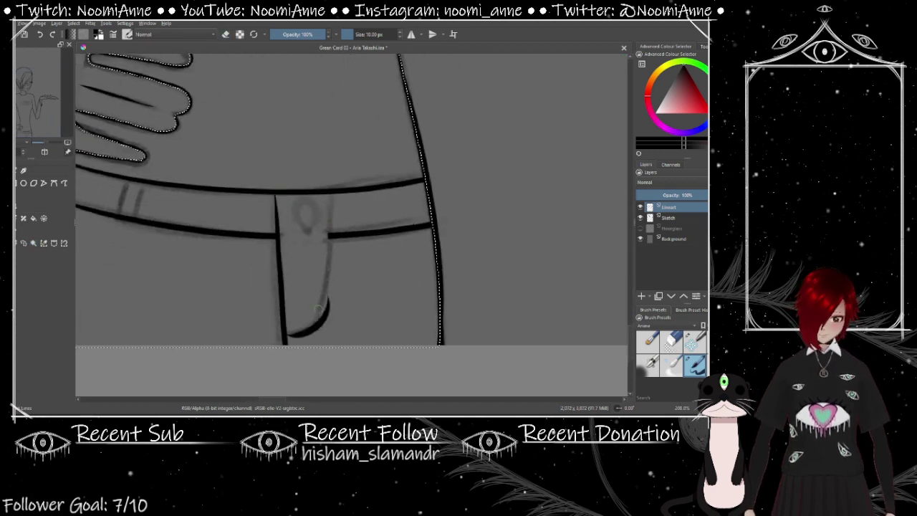
key(e)
drag(123, 221, 252, 240)
key(e)
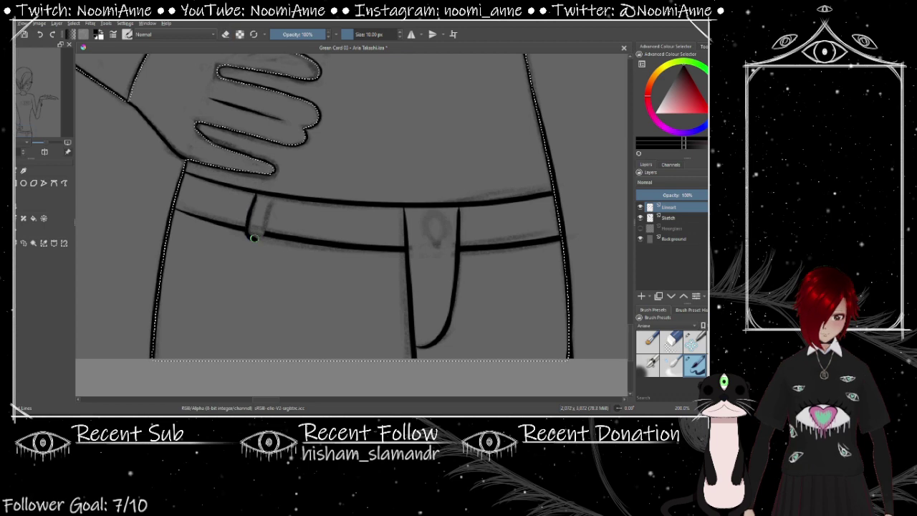
Ink the belt loop beside the hand and the oval button on the waistband
mouse_move(266, 201)
mouse_down()
mouse_move(269, 234)
mouse_move(278, 206)
mouse_move(293, 234)
mouse_move(281, 259)
mouse_up()
scroll(272, 222, up, 2)
key(e)
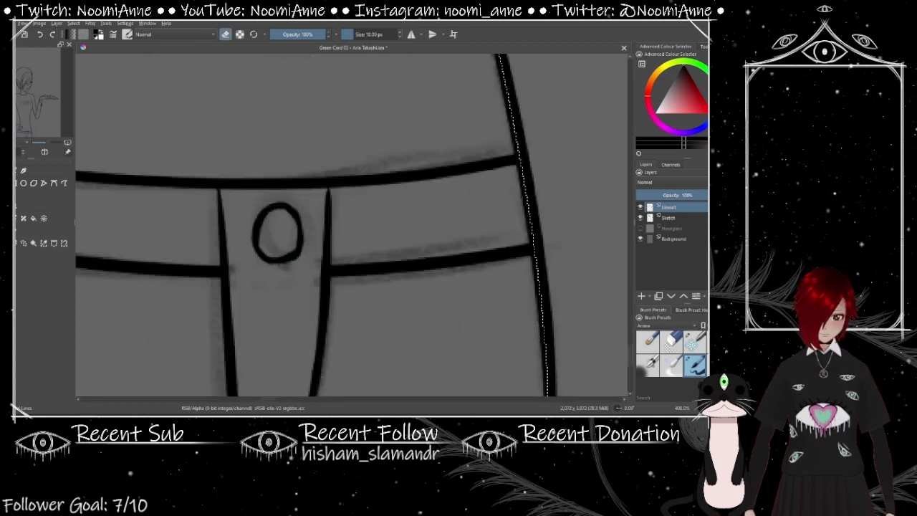
key(e)
Ink the upper and lower outlines of the large eye on the shirt's chest
scroll(270, 257, down, 5)
drag(323, 179, 322, 322)
drag(208, 244, 420, 238)
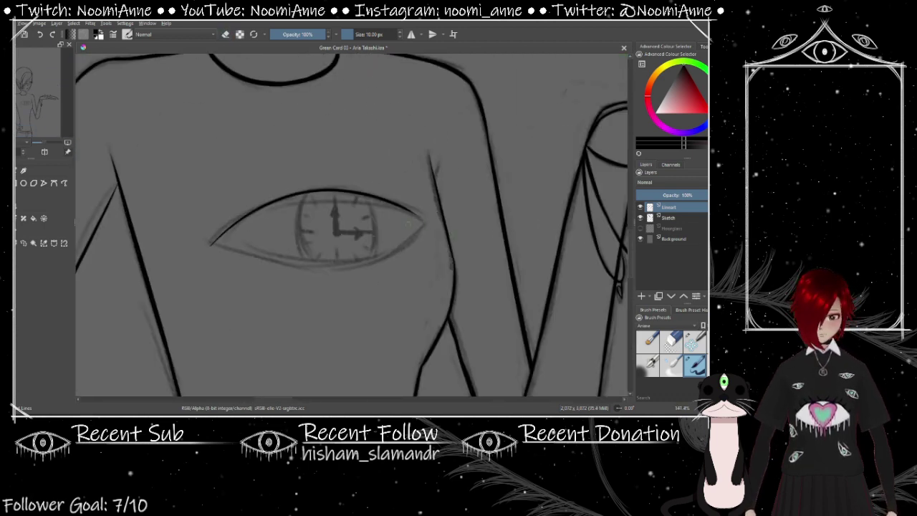
scroll(331, 299, up, 2)
drag(331, 300, 431, 271)
mouse_move(505, 214)
mouse_down()
mouse_move(100, 265)
mouse_move(180, 274)
mouse_move(76, 253)
mouse_up()
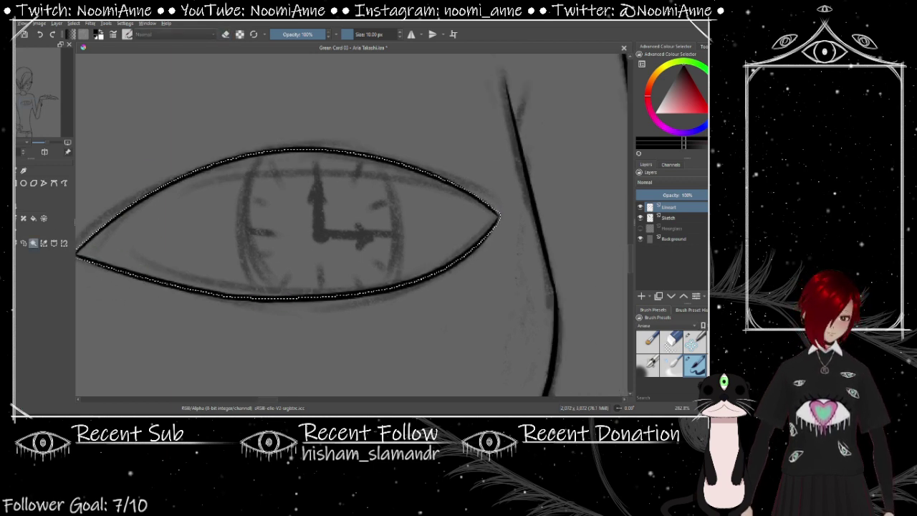
Ink the iris of the chest eye as a clock face with curved sides, hour marks and two hands
drag(256, 154, 254, 156)
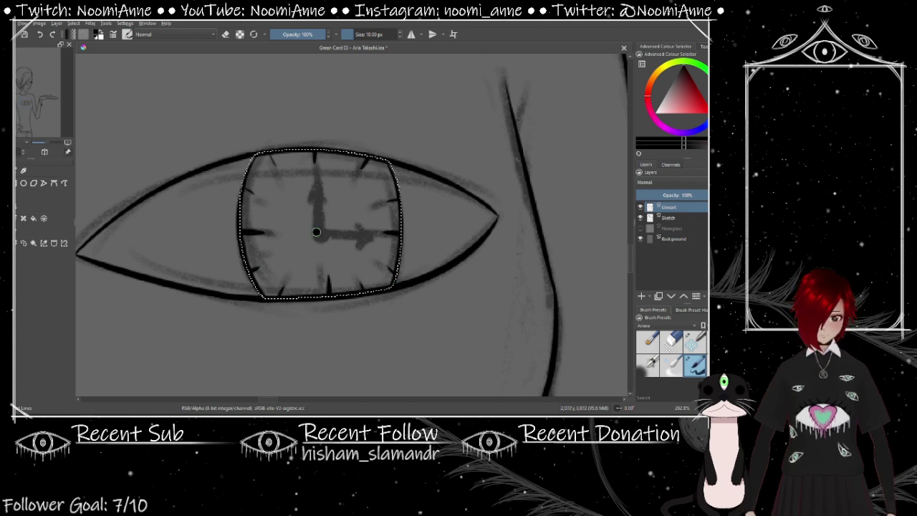
drag(317, 231, 311, 192)
scroll(345, 228, down, 10)
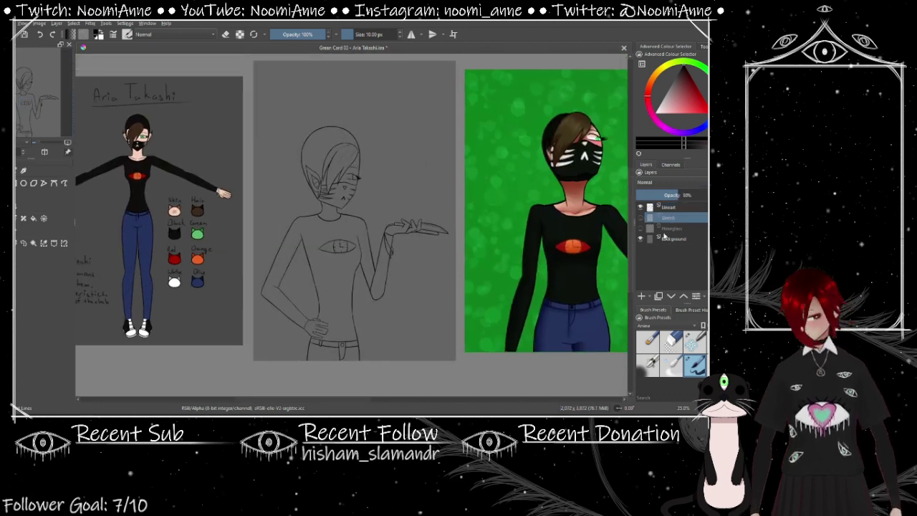
Create a Colors group with a Base layer and fill the character's silhouette in teal from a selection of the line art
key(ctrl+g)
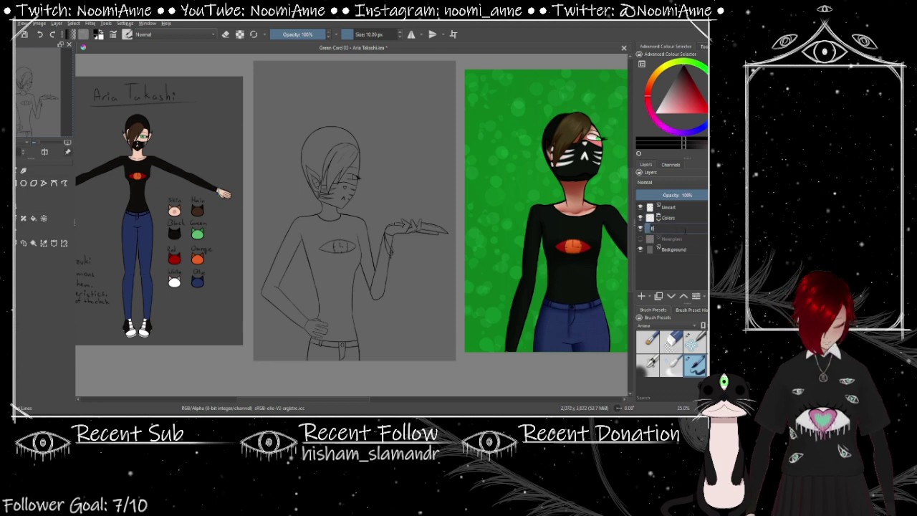
click(670, 207)
click(74, 23)
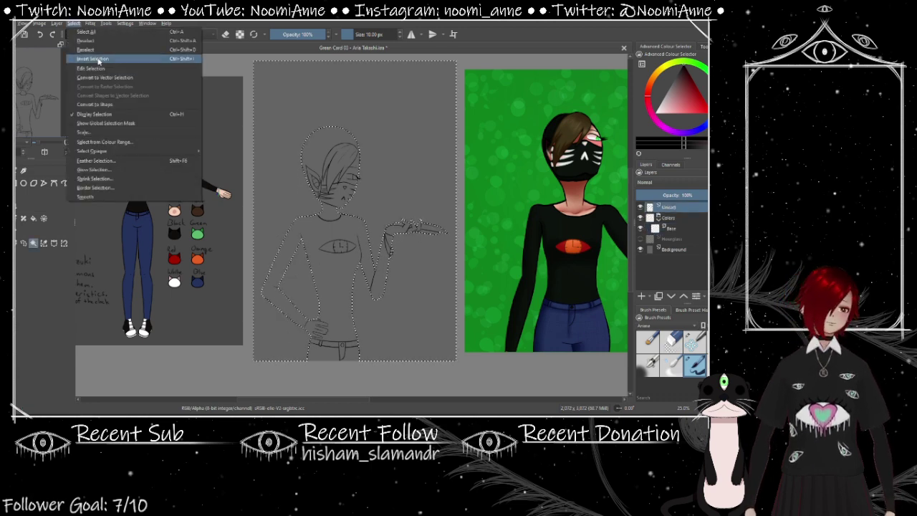
click(101, 147)
drag(680, 101, 677, 95)
click(670, 228)
key(shift+BackSpace)
Clean up the teal base around the bracelet strands and the raised hand by erasing stray fill
scroll(311, 197, up, 8)
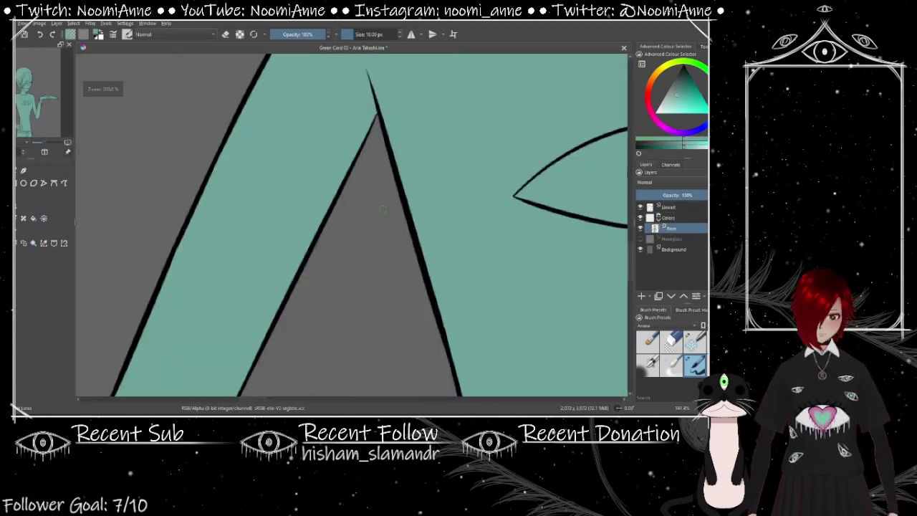
scroll(392, 170, up, 5)
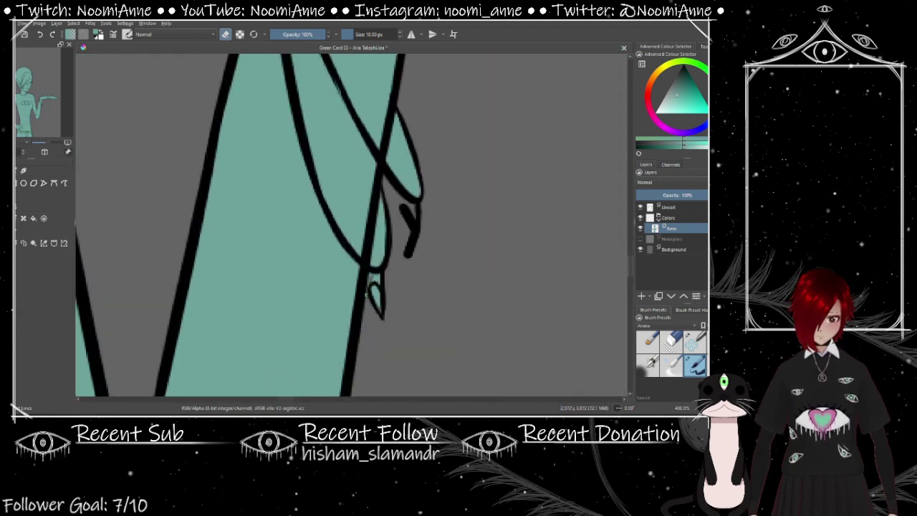
scroll(374, 281, down, 6)
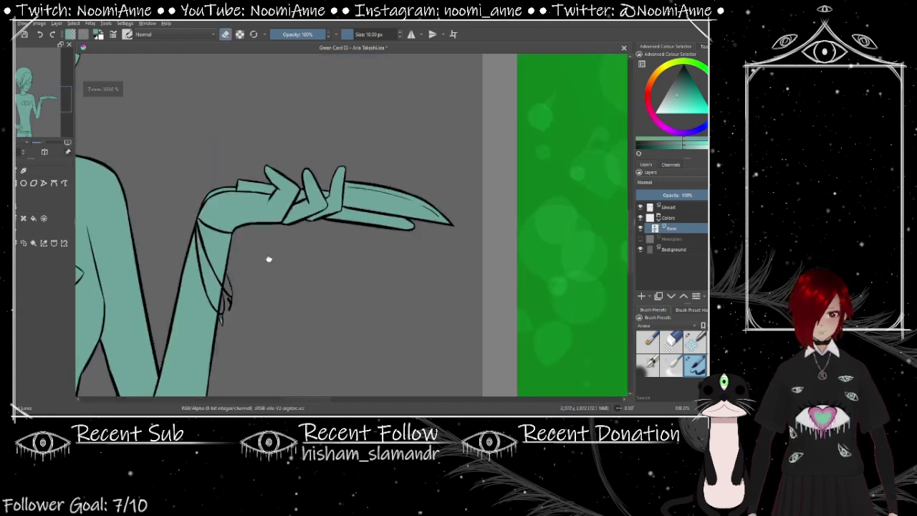
scroll(387, 236, up, 4)
scroll(387, 236, down, 6)
Add paint layers above Base named Skin, Hair, Black, Green, White, Red, Orange and Blue
key(Insert)
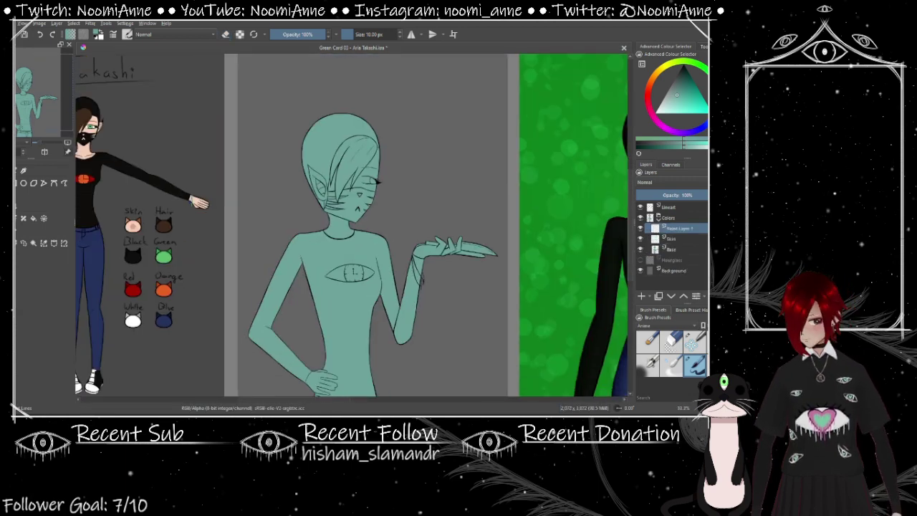
text(ck)
key(Return)
key(Insert)
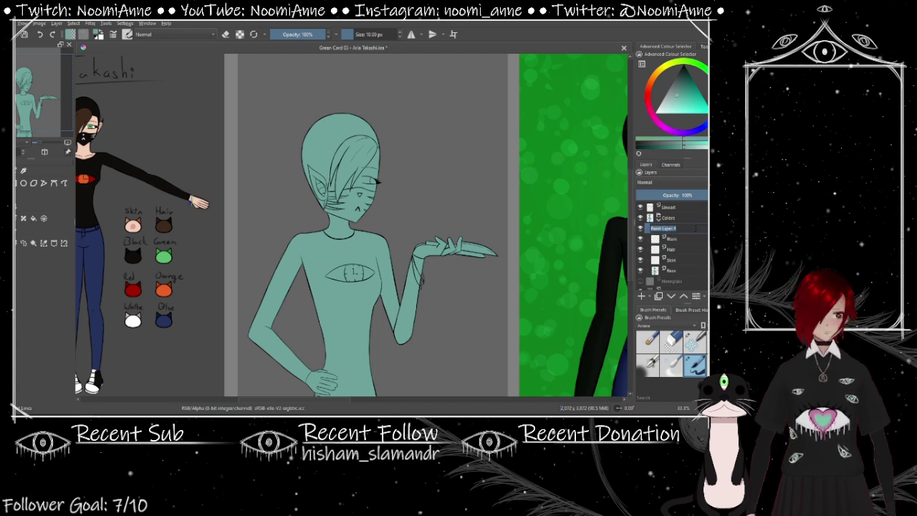
key(F2)
text(Red)
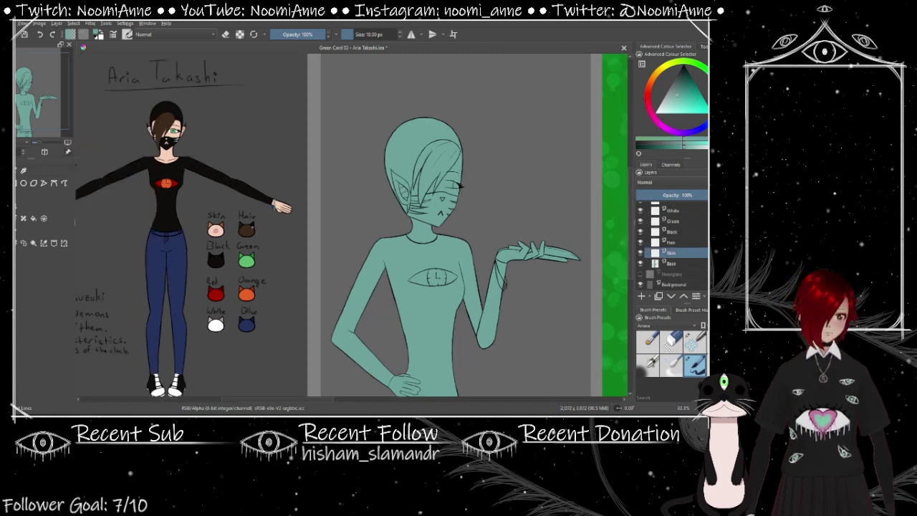
Roughly block in the skin, hair, black clothing, green and white areas on their own layers with colours picked from the reference sheet
ctrl+click(225, 223)
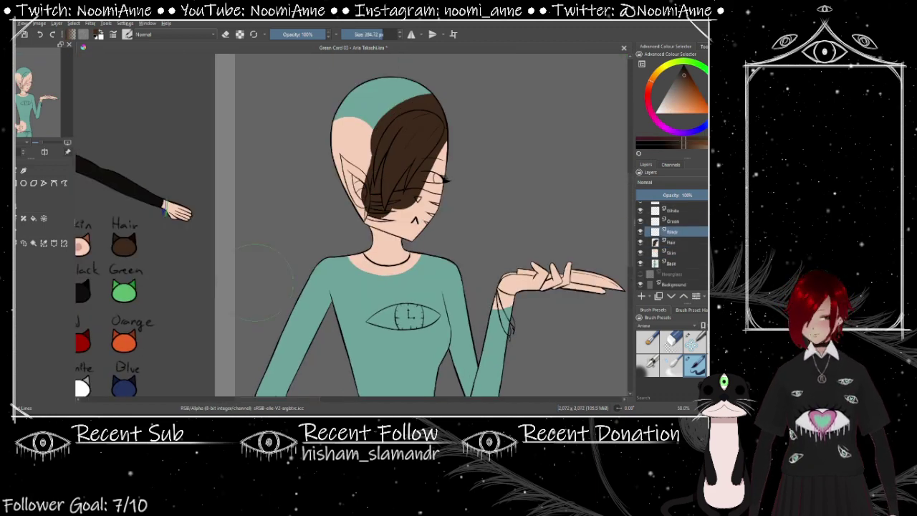
click(458, 243)
click(672, 221)
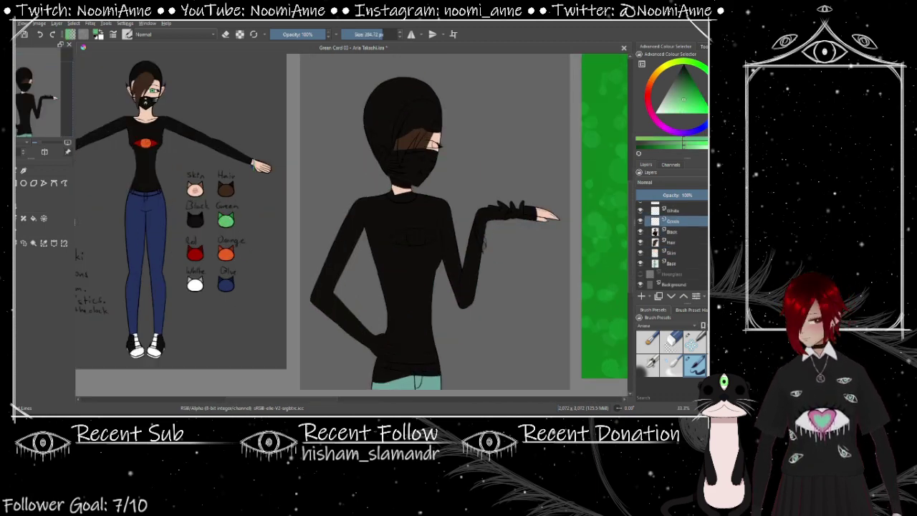
click(672, 210)
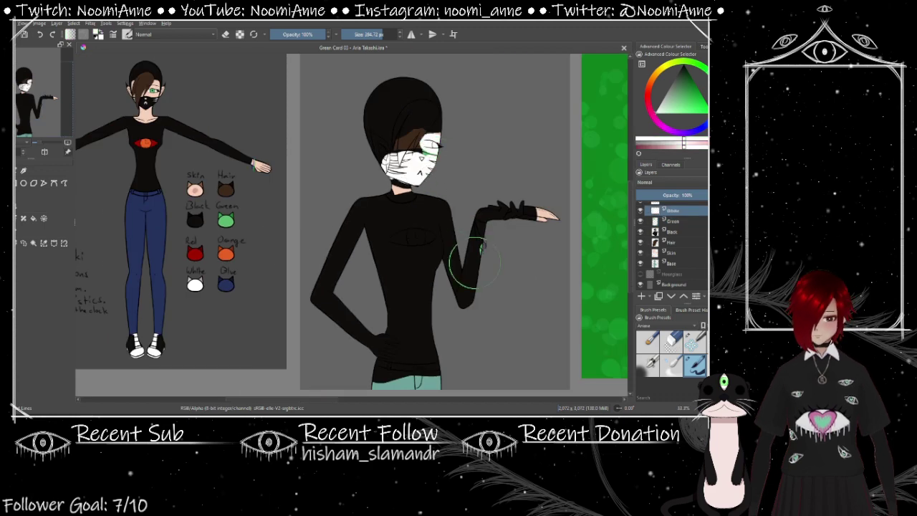
Hide the other colour layers and trim the blue, orange and red fills to the trousers and the chest eye
click(640, 249)
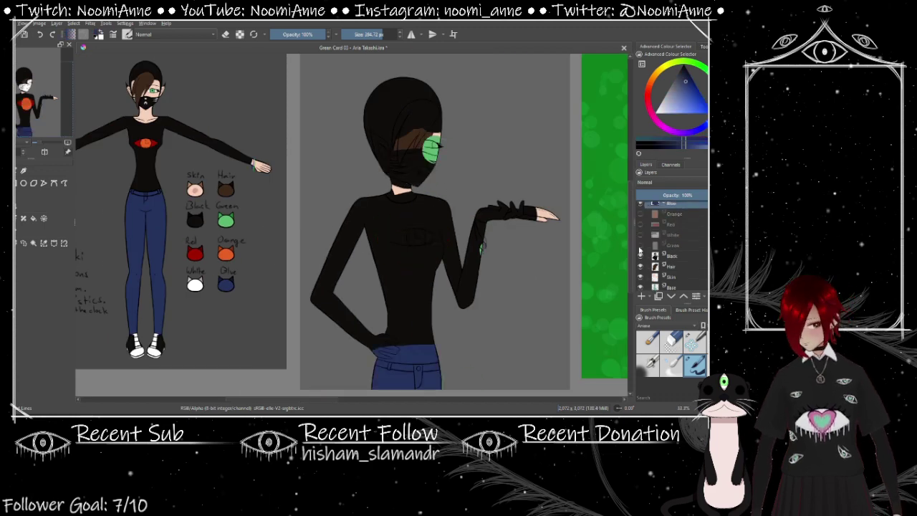
click(528, 272)
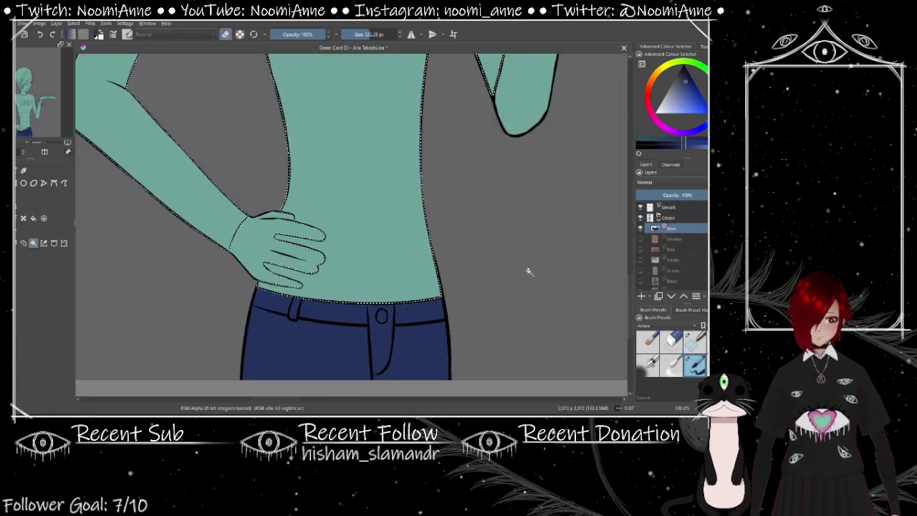
click(467, 230)
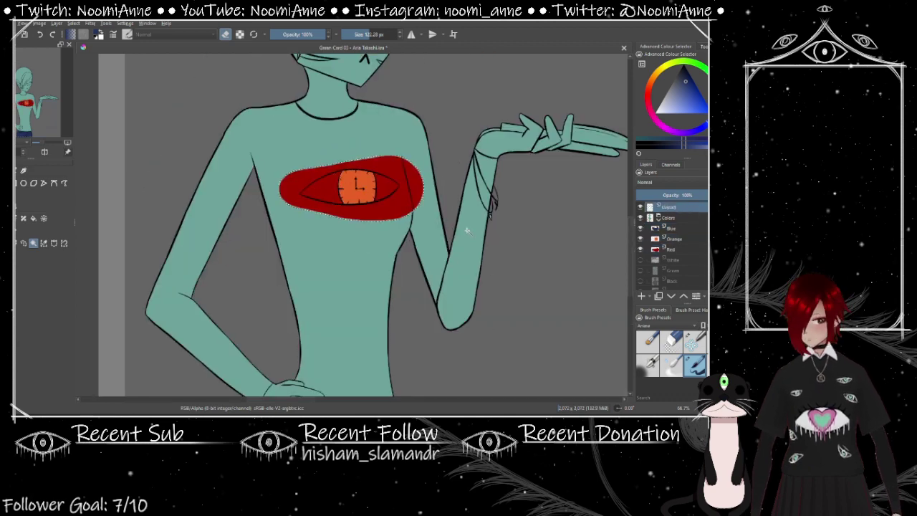
drag(466, 230, 84, 203)
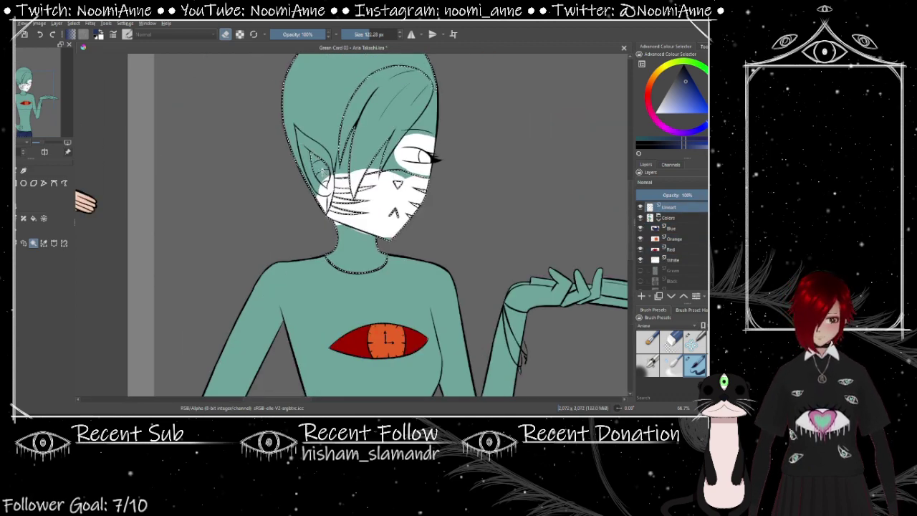
Trim the White layer to the mask's markings and repaint the white of the character's eye inside its outline
click(466, 304)
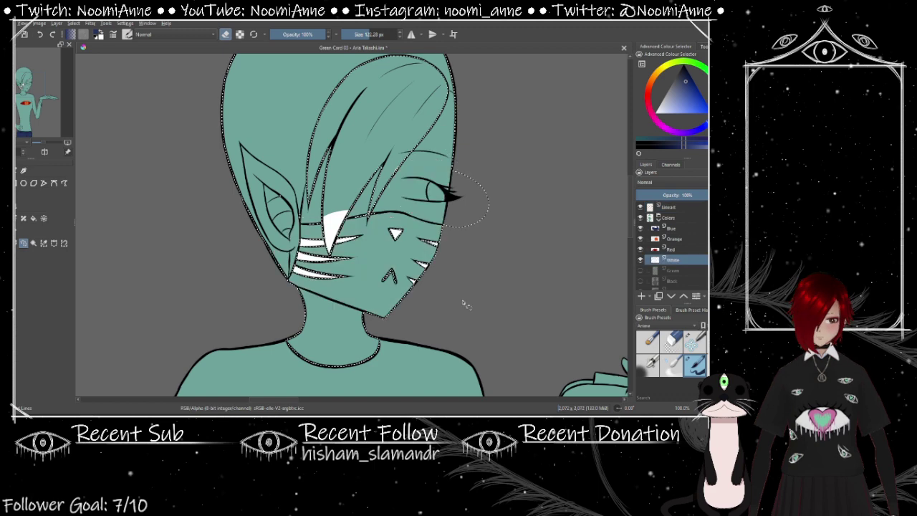
scroll(466, 305, up, 5)
click(408, 252)
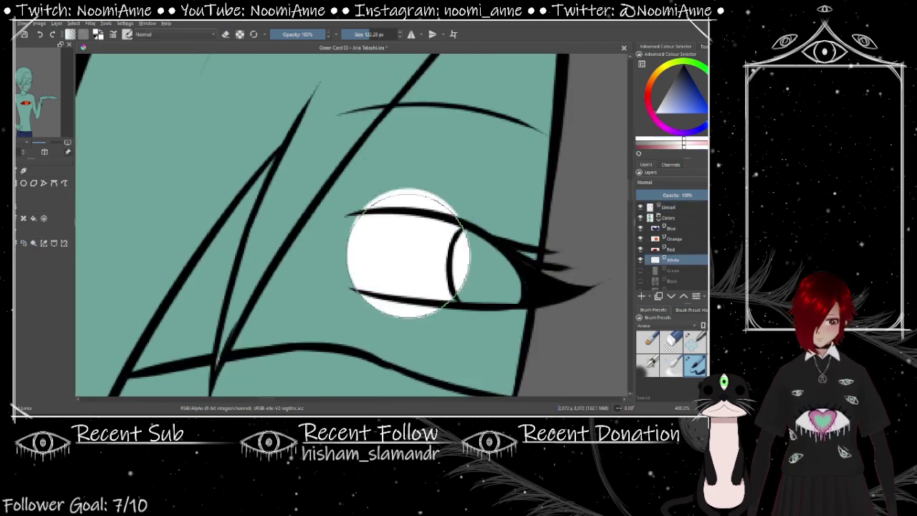
drag(409, 253, 401, 215)
key(e)
drag(465, 272, 483, 269)
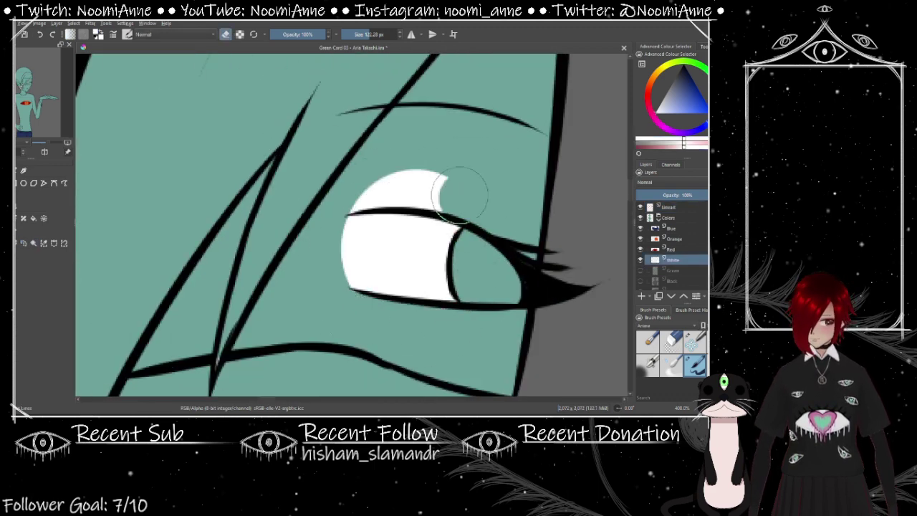
Show the Green layer and trim its colour to the iris of the character's eye
scroll(459, 193, down, 5)
click(672, 270)
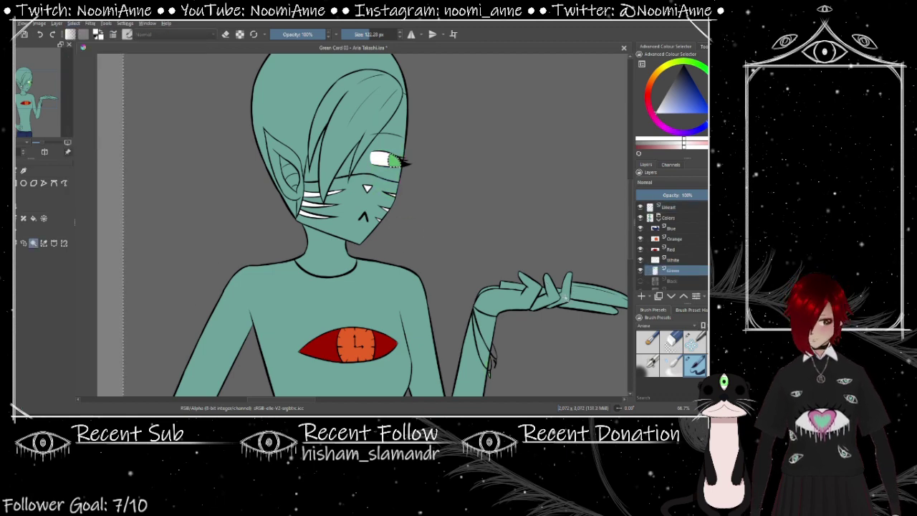
scroll(566, 296, up, 3)
scroll(459, 214, down, 3)
Show the Black layer and clear its colour from the fringe, ear, neck and hands using selections made on the line art
click(672, 206)
scroll(226, 212, up, 3)
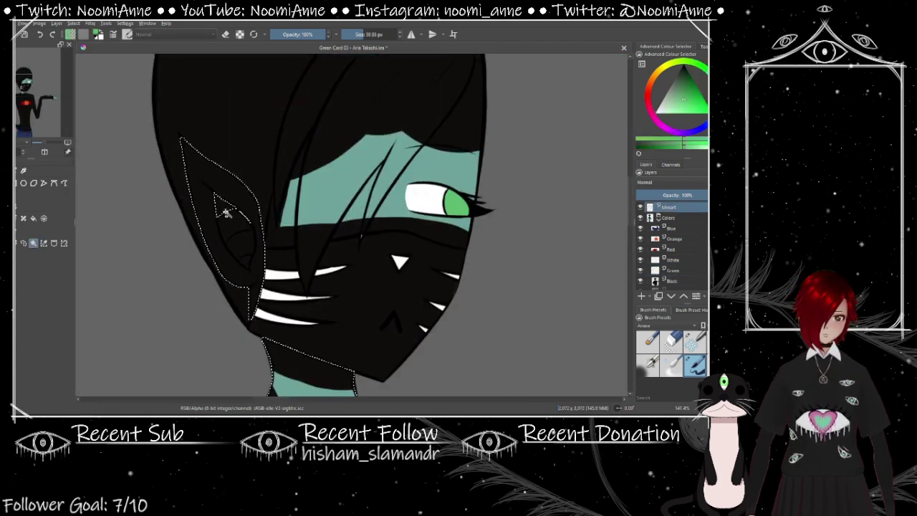
scroll(398, 220, down, 5)
key(ctrl+shift+a)
click(672, 280)
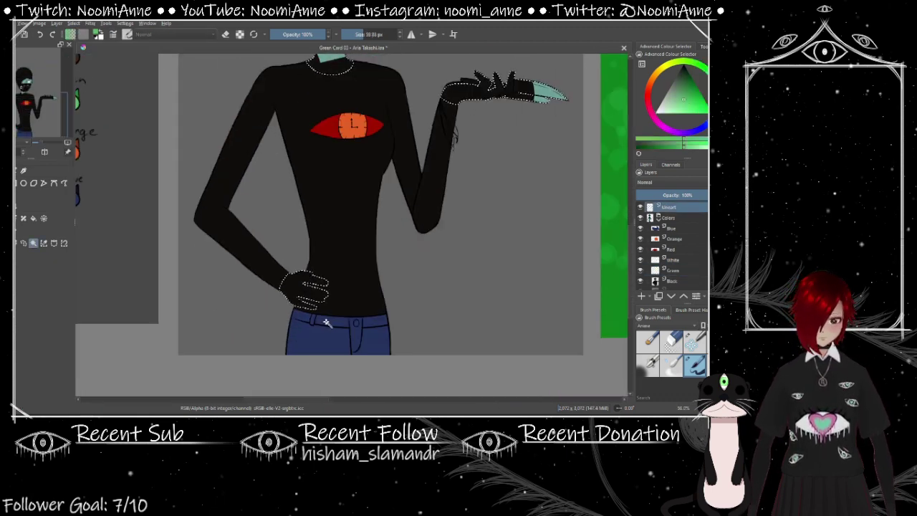
Fade soft black over the upper tip of the ear on the Black layer
scroll(516, 292, up, 5)
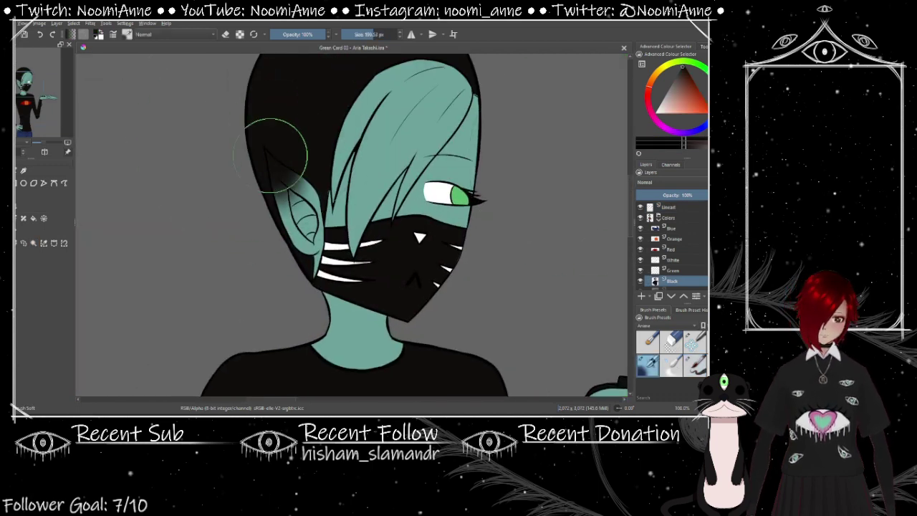
drag(274, 152, 401, 129)
scroll(301, 236, up, 3)
Trim the brown of the Hair layer to the fringe using line art selections and bring back the skin colour
click(694, 364)
click(672, 206)
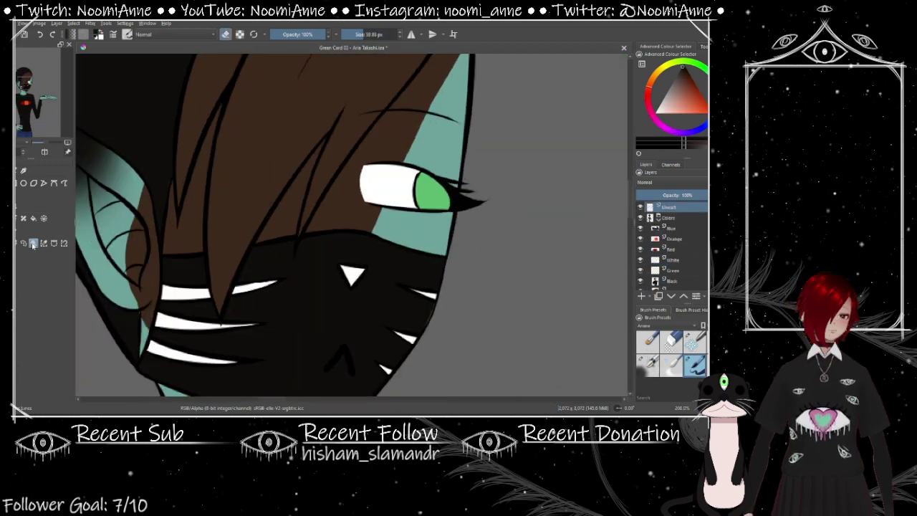
drag(201, 108, 215, 176)
click(672, 252)
Clean up the Black layer's edges around the ear, hairline and knife-holding hand by painting gaps and erasing overspill
scroll(122, 211, down, 2)
scroll(251, 226, up, 3)
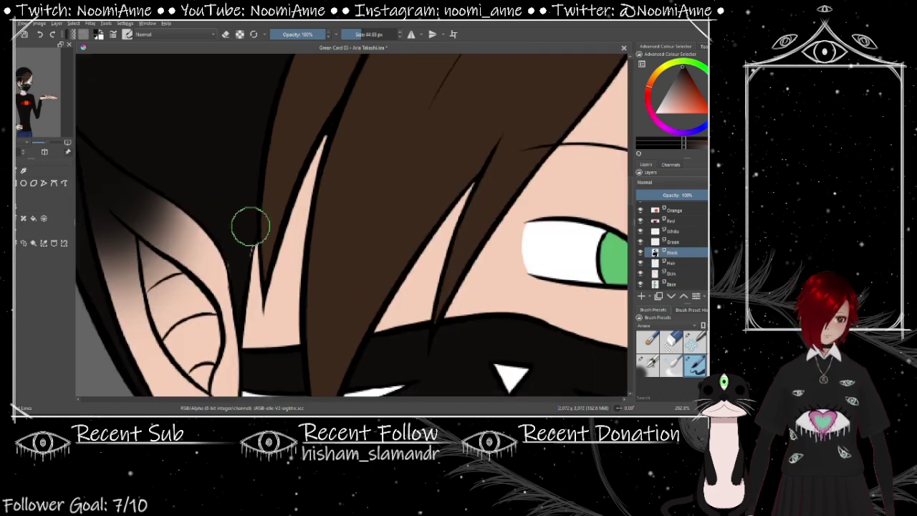
scroll(394, 287, down, 3)
scroll(428, 133, up, 3)
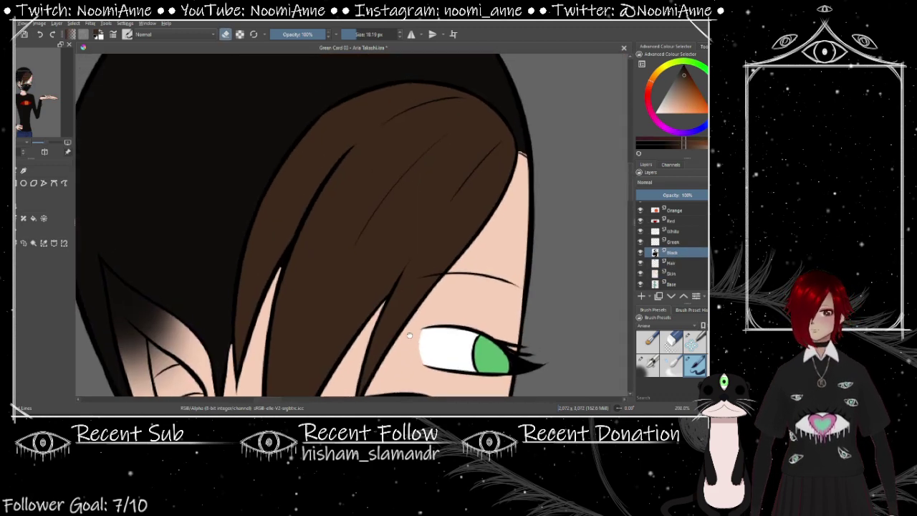
scroll(428, 132, up, 2)
scroll(428, 133, down, 3)
scroll(387, 228, down, 3)
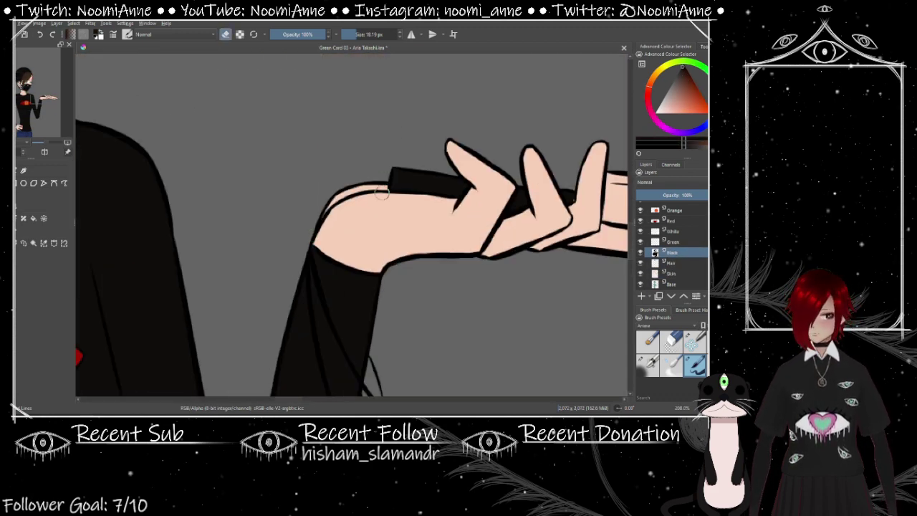
key(e)
Add a Silver layer beneath the Black layer, colour the knife blade grey and check the flats with the line art hidden
scroll(382, 192, down, 5)
click(641, 296)
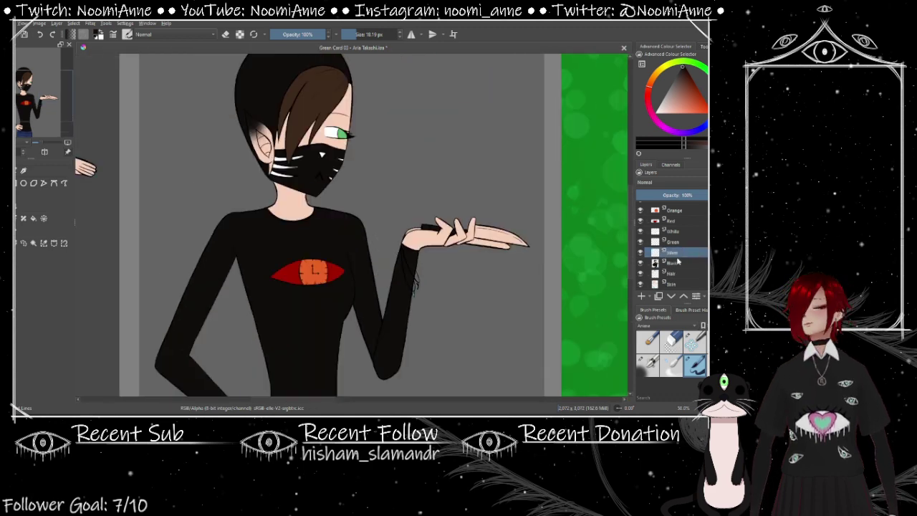
drag(677, 262, 677, 267)
scroll(458, 237, up, 5)
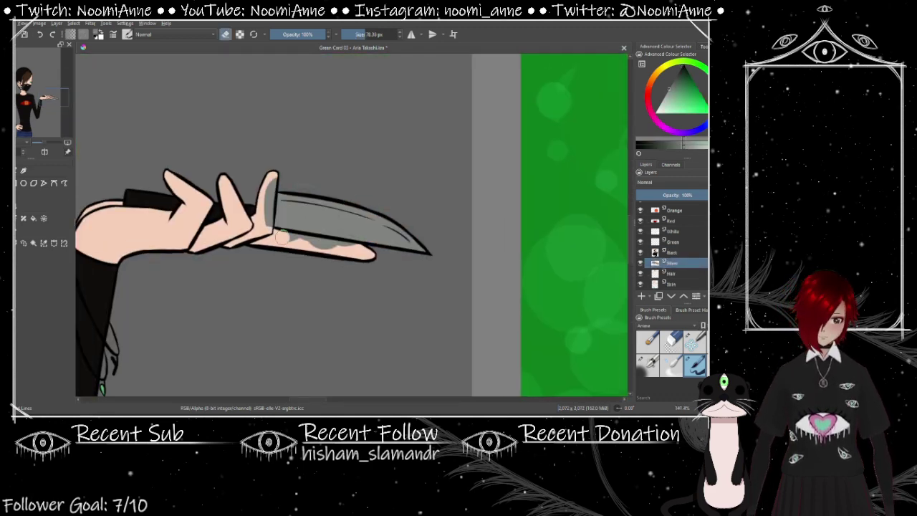
scroll(265, 185, down, 4)
click(640, 215)
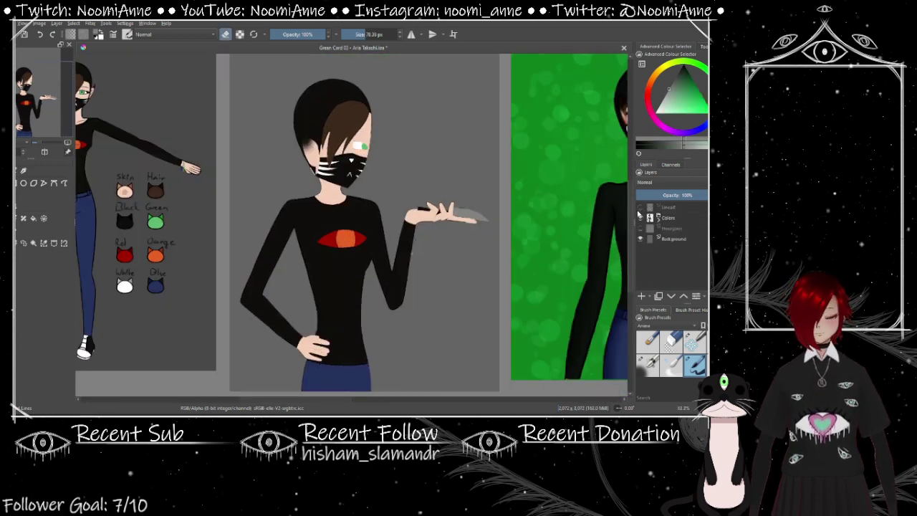
click(640, 215)
Softly tint the face around the eye and the fingers pink on the Skin layer with a large brush
click(671, 253)
scroll(358, 215, down, 2)
scroll(337, 237, up, 4)
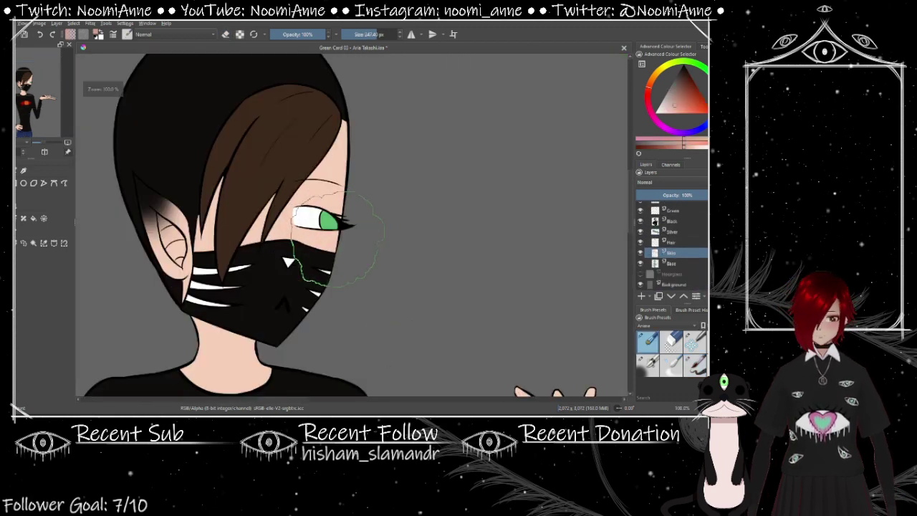
scroll(487, 204, down, 3)
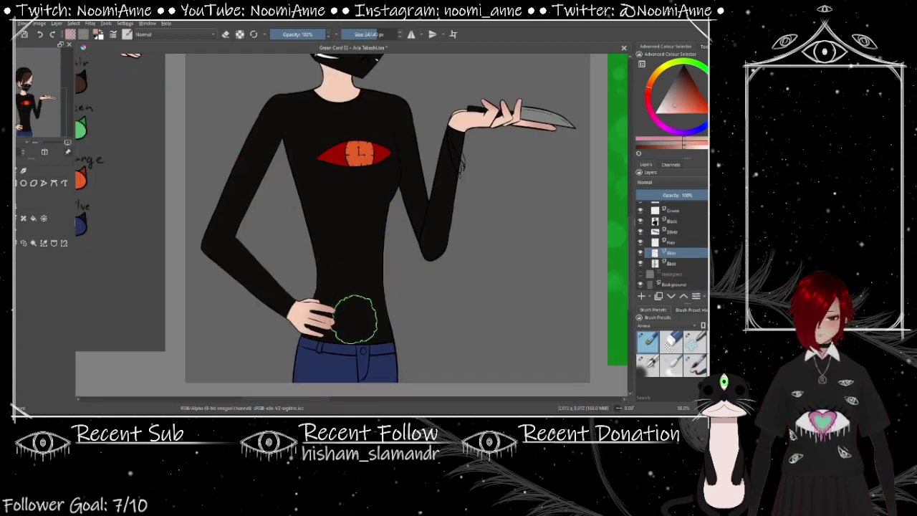
scroll(381, 240, up, 3)
Shade the inner ear and the neck below the mask with brown on the Skin layer
scroll(258, 158, up, 4)
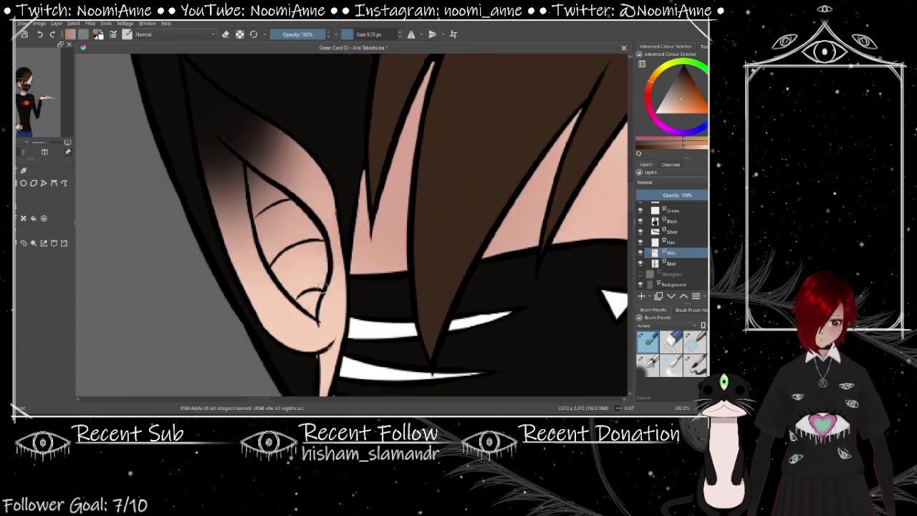
drag(315, 312, 251, 178)
scroll(303, 213, down, 2)
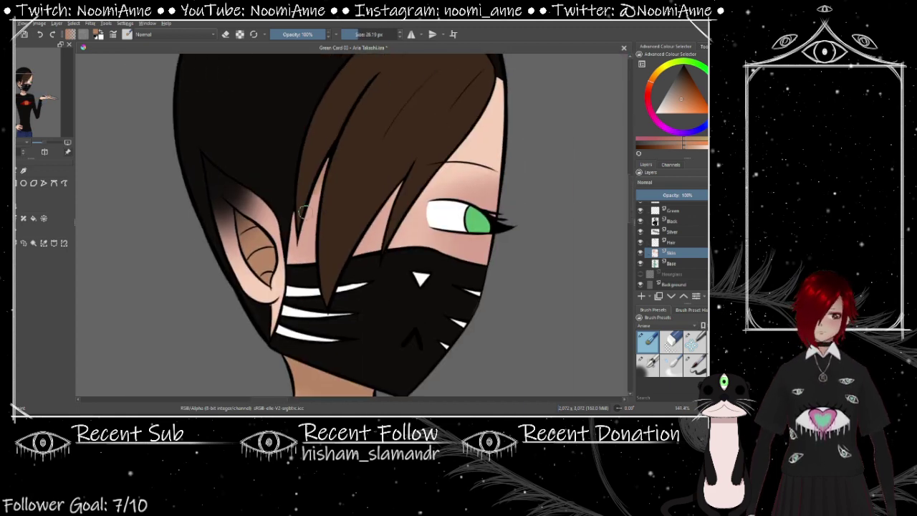
scroll(421, 186, down, 1)
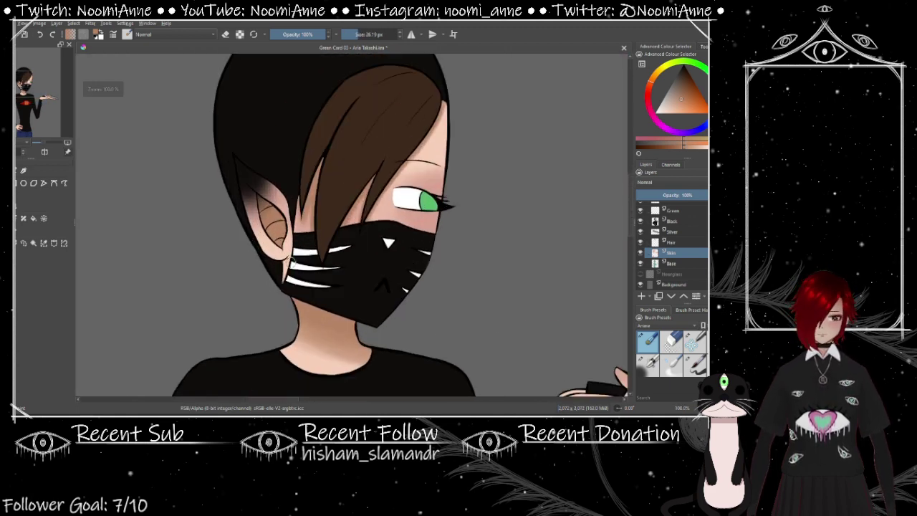
drag(390, 269, 419, 182)
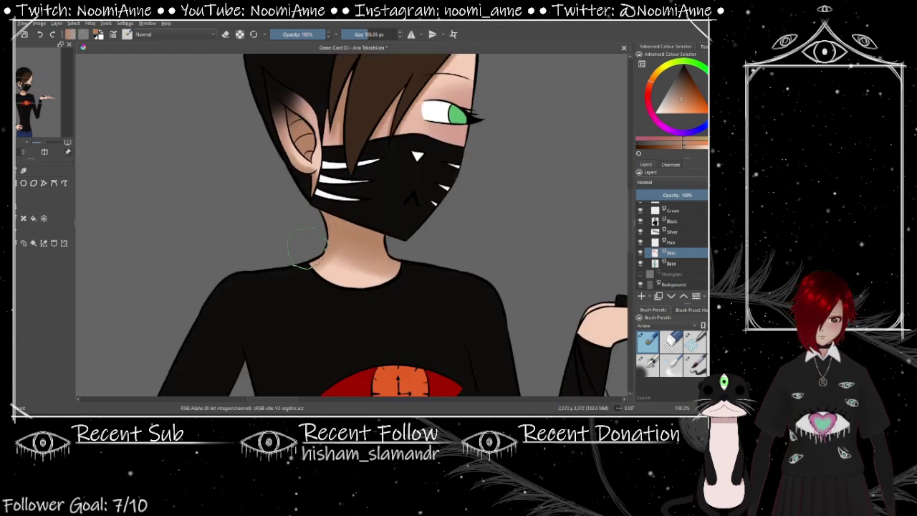
drag(308, 247, 247, 243)
Fill the thin gaps in the Black layer around the fingers and wrist of the hand on the hip
scroll(248, 244, up, 4)
key(Page_Up)
key(Page_Up)
key(Page_Up)
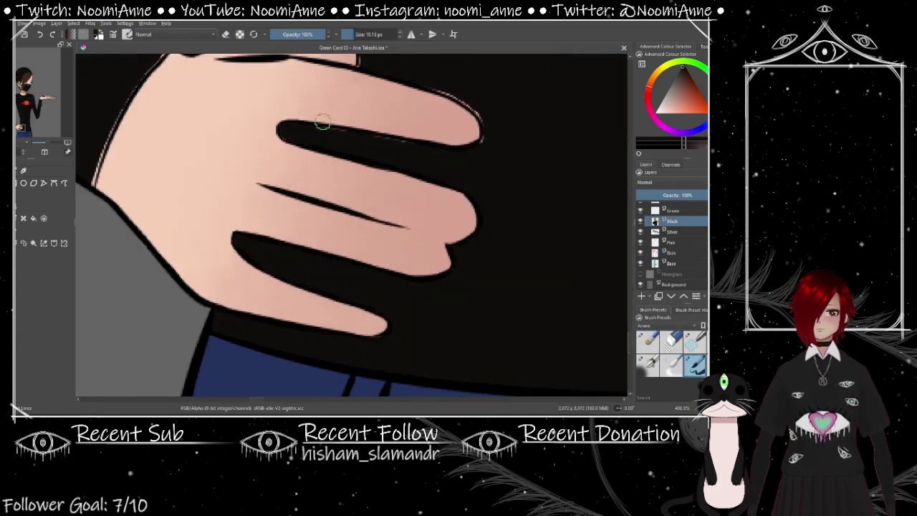
scroll(477, 107, down, 4)
scroll(478, 122, up, 4)
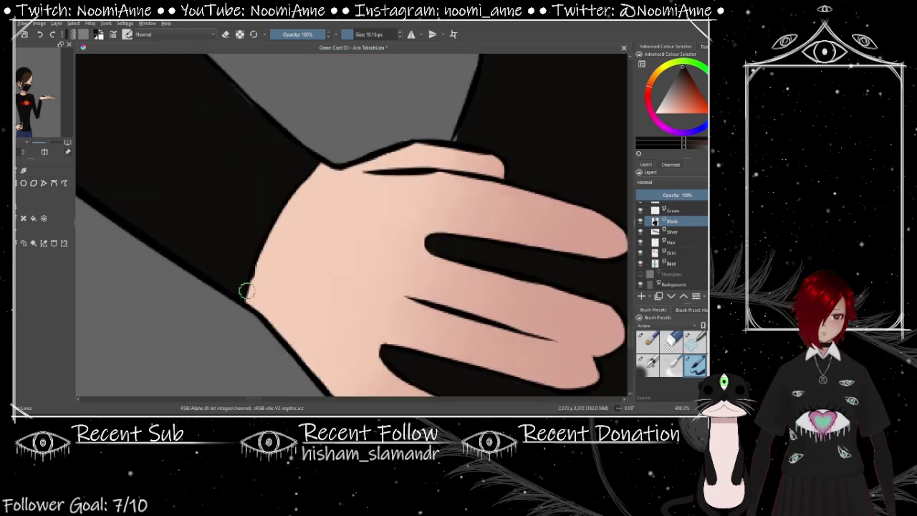
drag(246, 290, 318, 394)
Touch up the Base layer's fill around the bent arm and the hand on the hip
key(Page_Down)
key(Page_Down)
key(Page_Down)
key(Page_Down)
scroll(549, 313, down, 4)
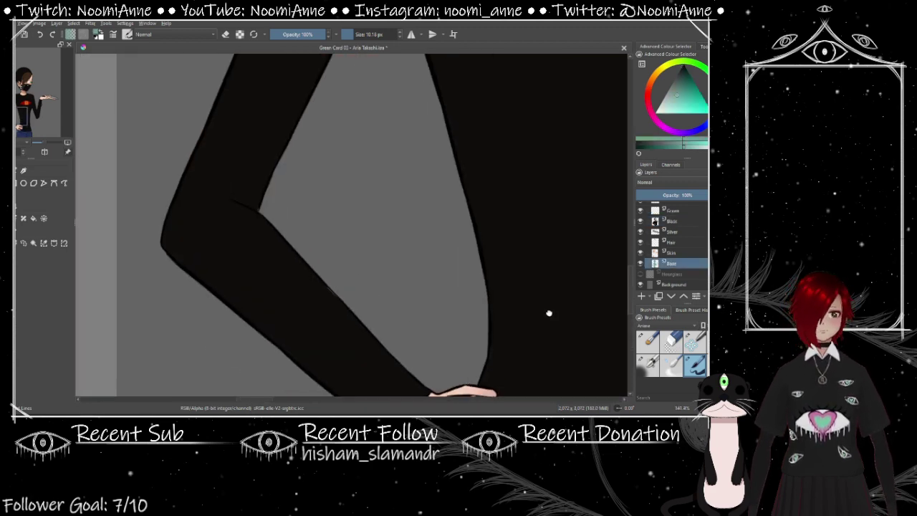
Shade the wrist and lower edges of the hip hand's fingers with brown on the Skin layer
key(Page_Up)
scroll(371, 335, up, 3)
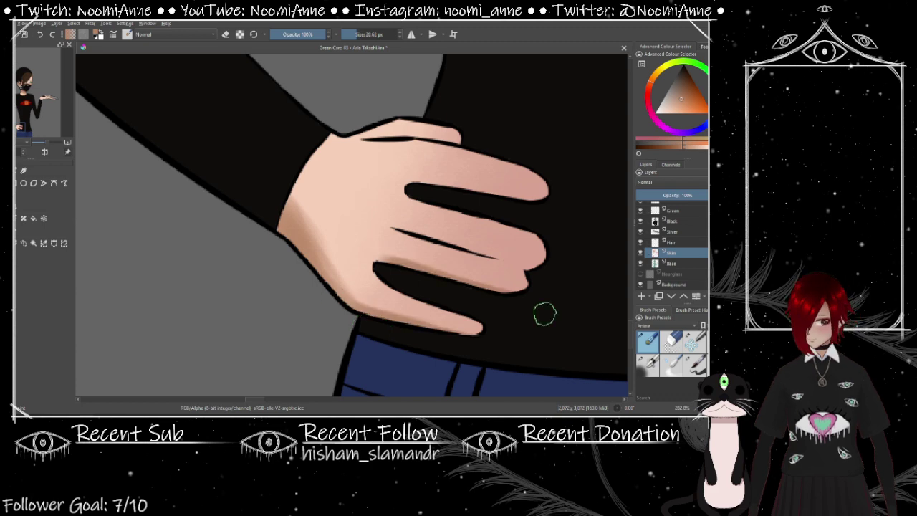
key(bracketleft)
key(bracketleft)
Shade the palm, wrist and fingers of the knife-holding hand with brown on the Skin layer
scroll(466, 157, down, 4)
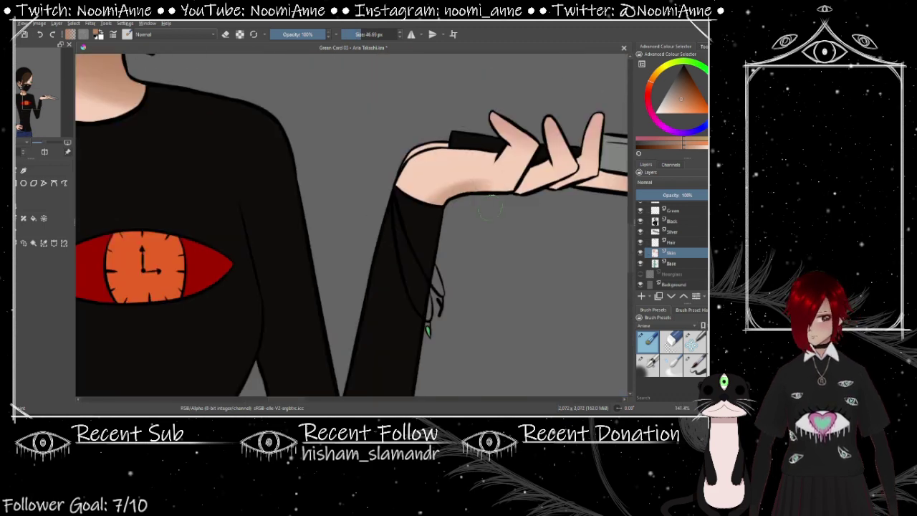
scroll(323, 188, up, 3)
drag(395, 185, 320, 224)
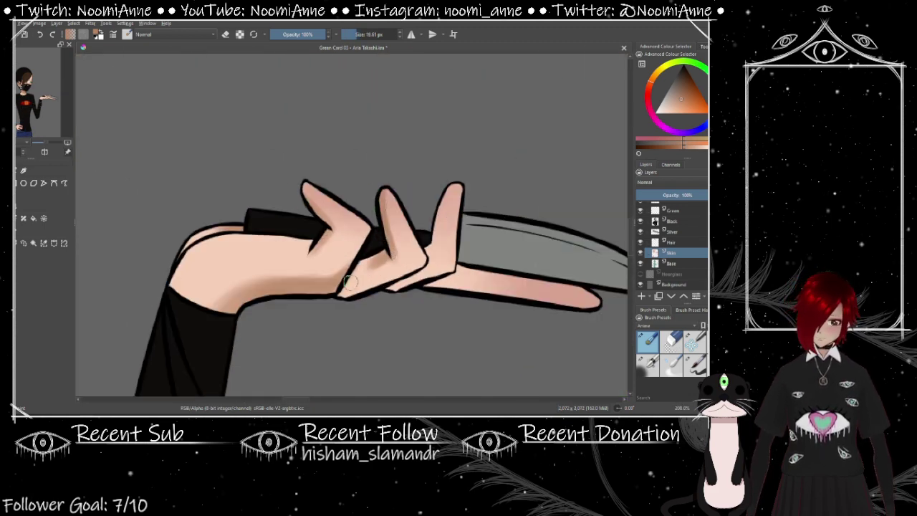
drag(320, 306, 172, 315)
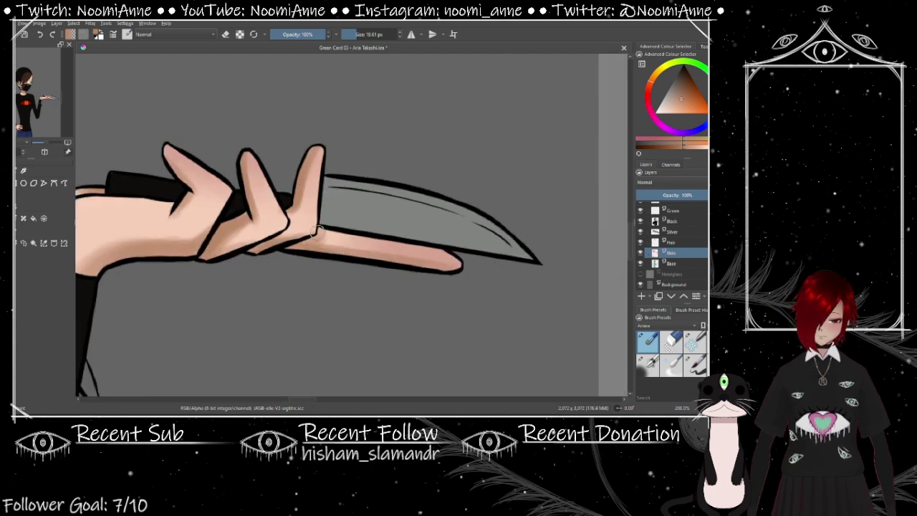
Add brown shading to the forehead and the skin beside the fringe on the Skin layer
scroll(349, 264, down, 6)
scroll(345, 256, up, 5)
drag(345, 256, 410, 323)
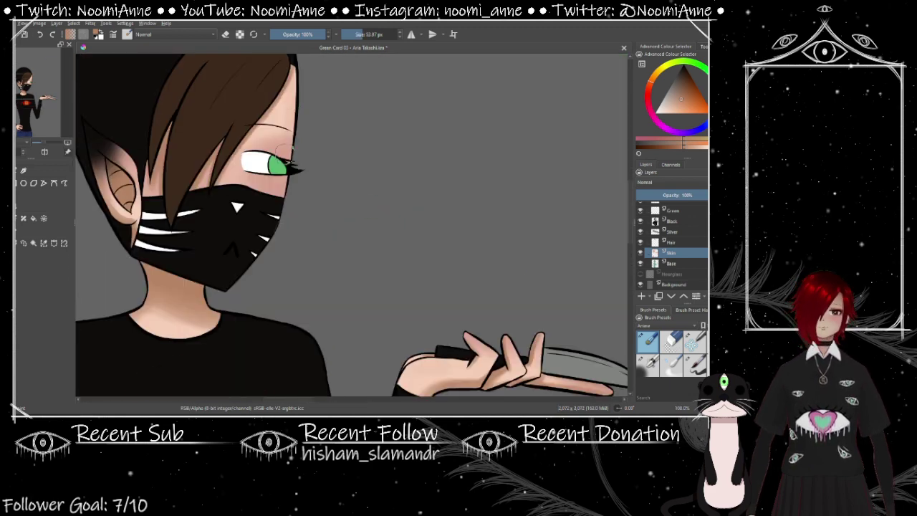
Add a Highlights layer in Screen mode above the line art and paint highlights on the eye and the skin around it
scroll(409, 237, down, 4)
scroll(153, 188, up, 2)
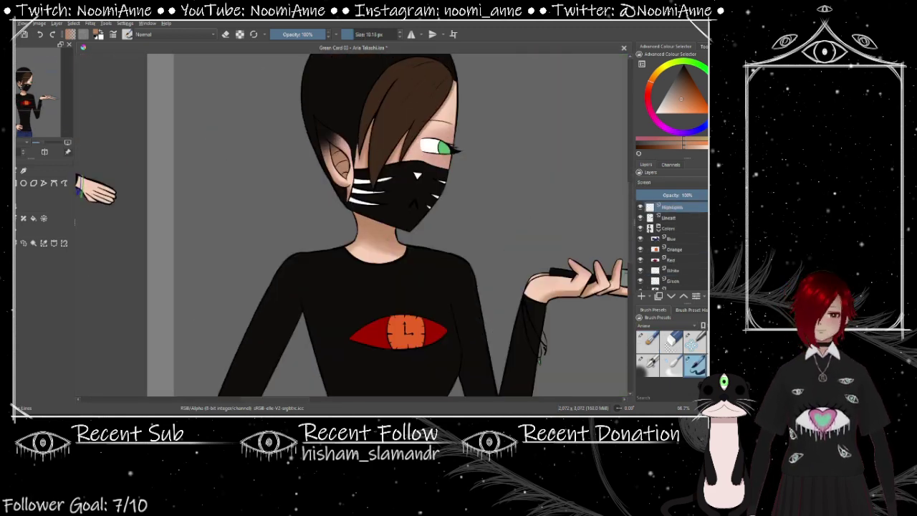
drag(154, 188, 358, 215)
scroll(358, 214, up, 2)
scroll(361, 176, up, 3)
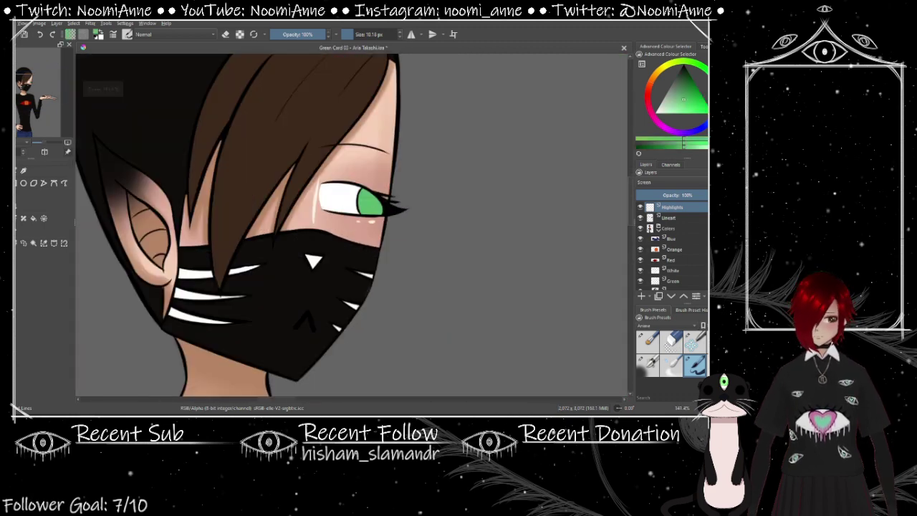
ctrl+click(451, 262)
scroll(411, 290, down, 5)
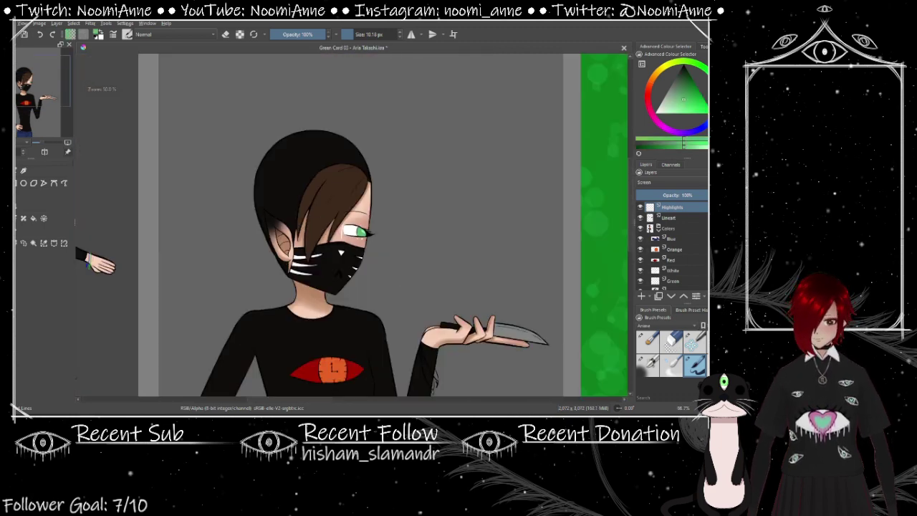
Darken the roots and tips of the brown fringe on the Hair layer with soft shading
click(671, 242)
click(647, 342)
scroll(342, 256, up, 3)
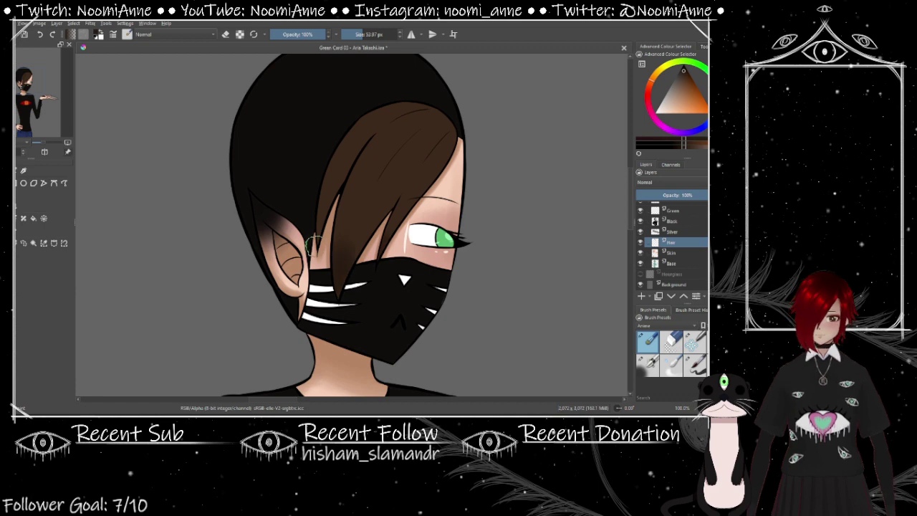
scroll(430, 208, up, 1)
Paint finer dark strands through the fringe on the Hair layer, varying the brush size
key(bracketleft)
key(bracketleft)
key(bracketleft)
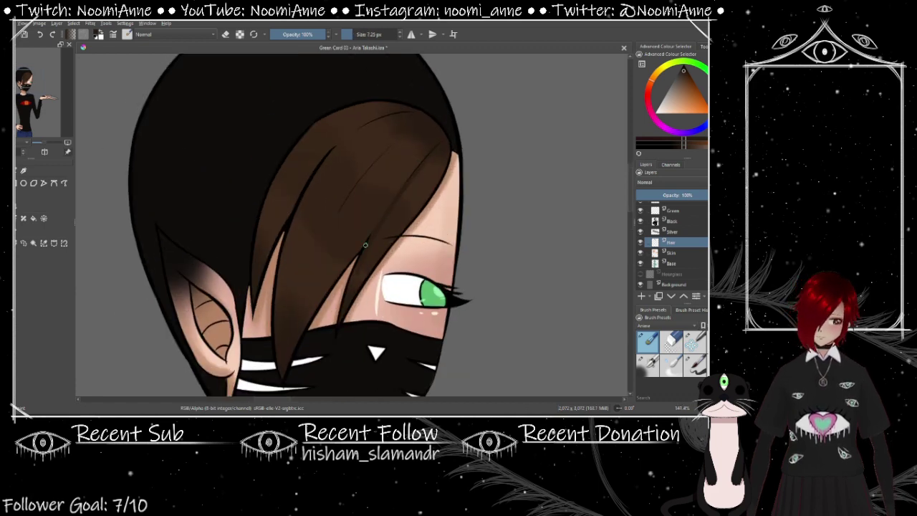
scroll(340, 211, up, 1)
key(bracketright)
key(bracketright)
mouse_move(474, 86)
mouse_down()
mouse_move(406, 116)
mouse_move(430, 191)
mouse_move(415, 198)
mouse_move(558, 103)
mouse_up()
scroll(377, 173, down, 4)
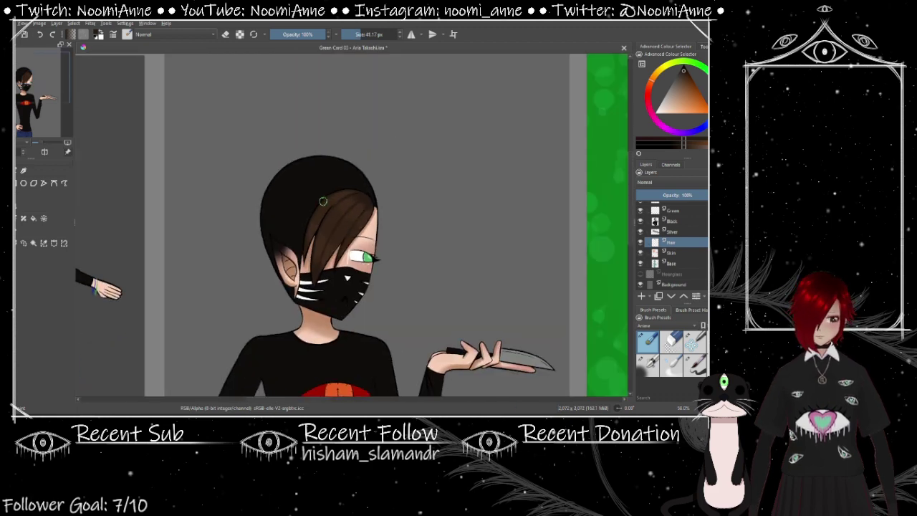
Shade the knife blade on the Silver layer with diagonal grey reflections and a lighter upper edge
key(Page_Up)
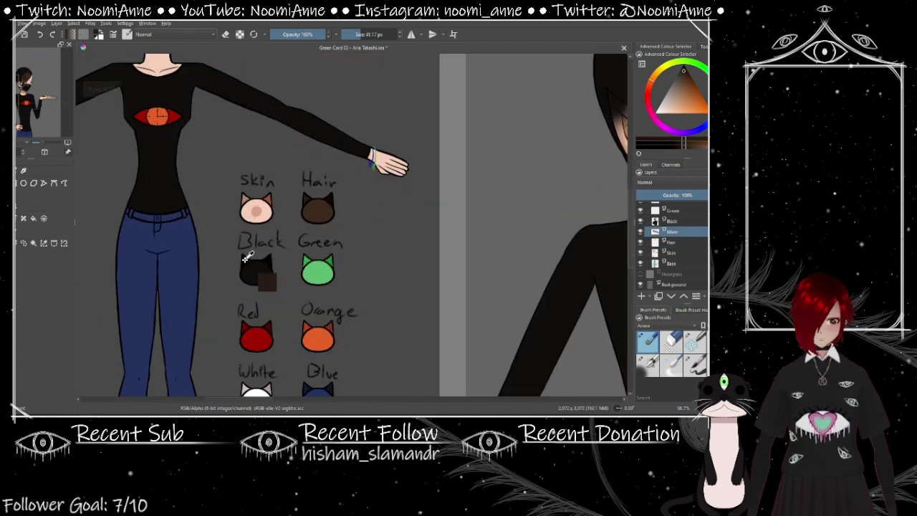
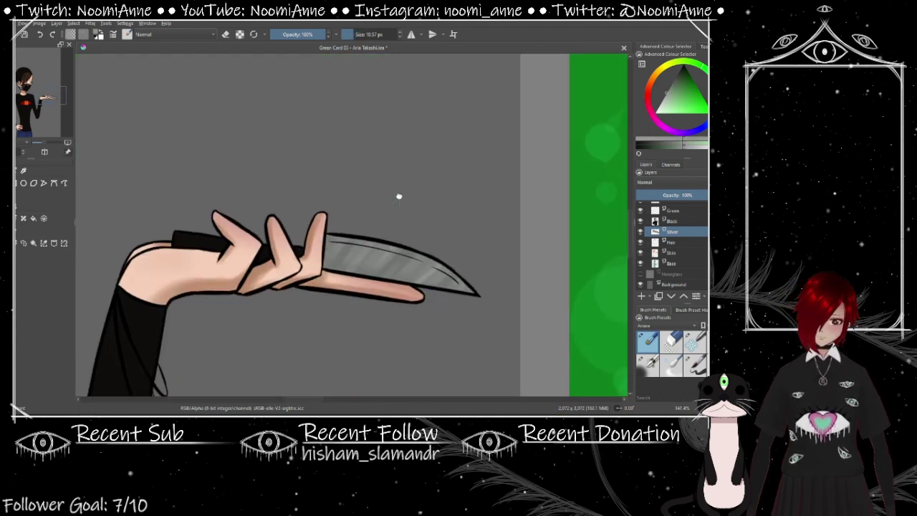
scroll(399, 197, up, 1)
scroll(674, 243, up, 3)
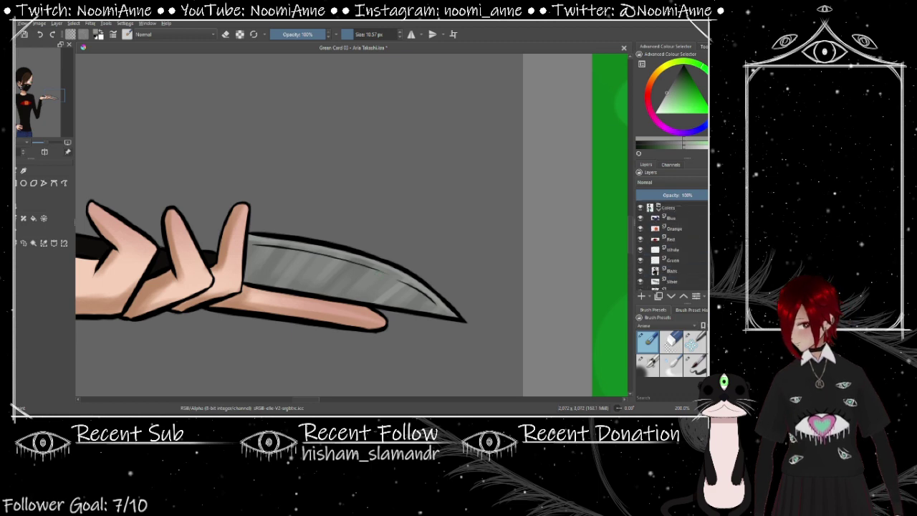
Shade the black sweater with soft dark tones along the sleeves, torso and waist on the Black layer
click(672, 207)
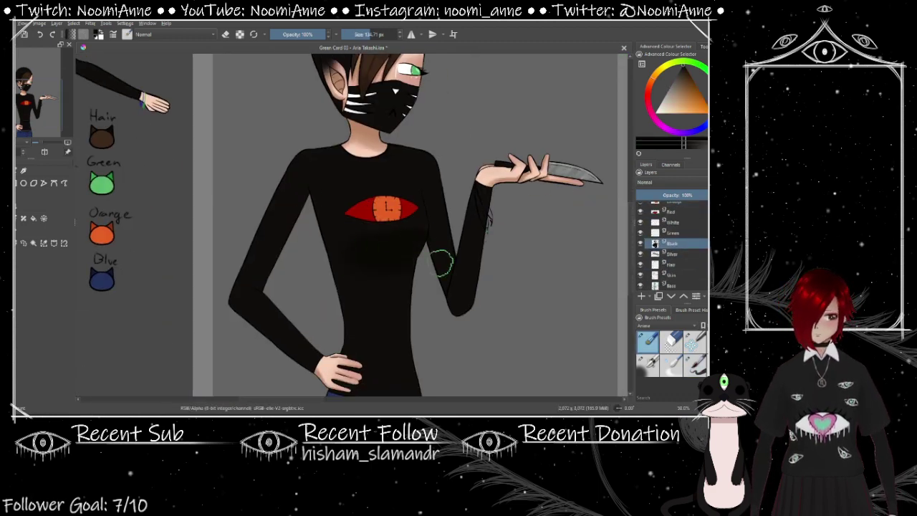
scroll(370, 255, down, 2)
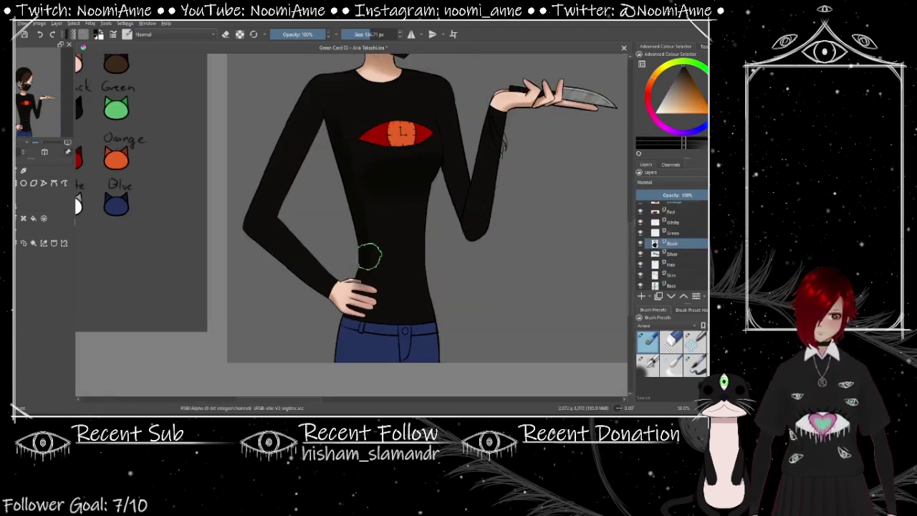
scroll(438, 240, up, 2)
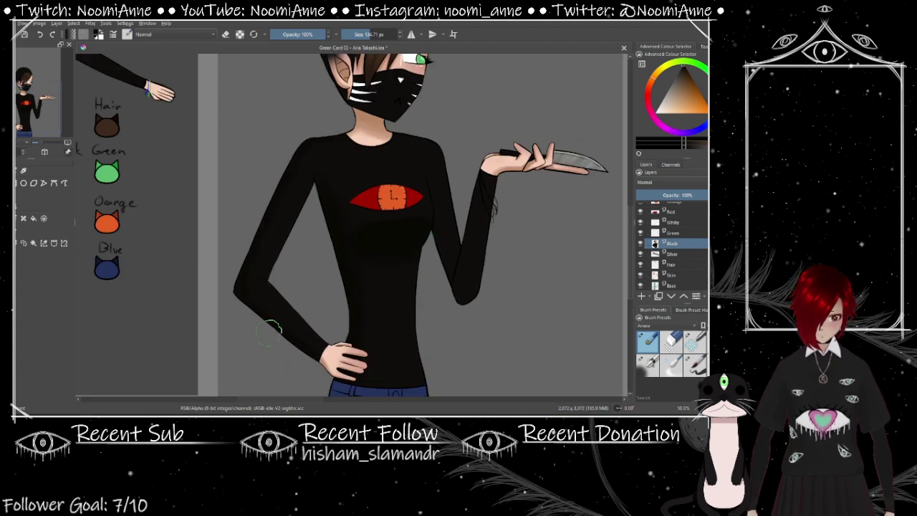
scroll(505, 175, up, 4)
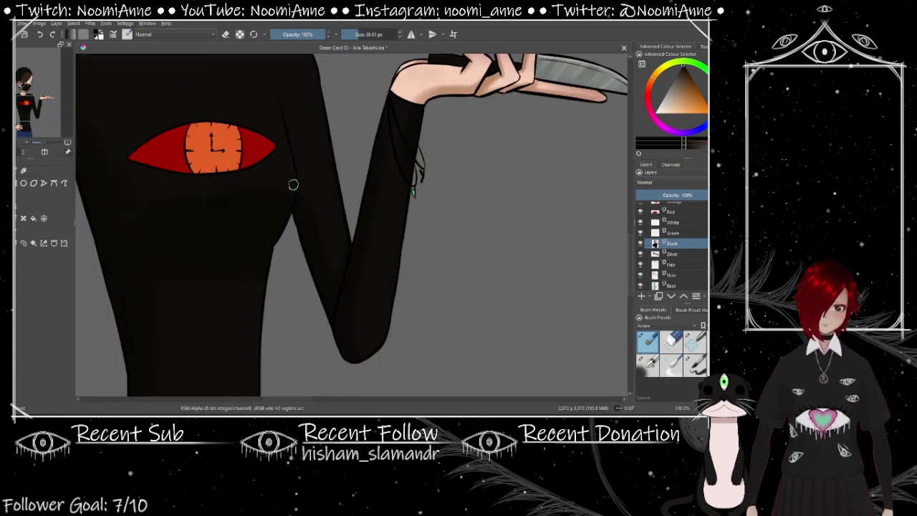
scroll(313, 180, down, 4)
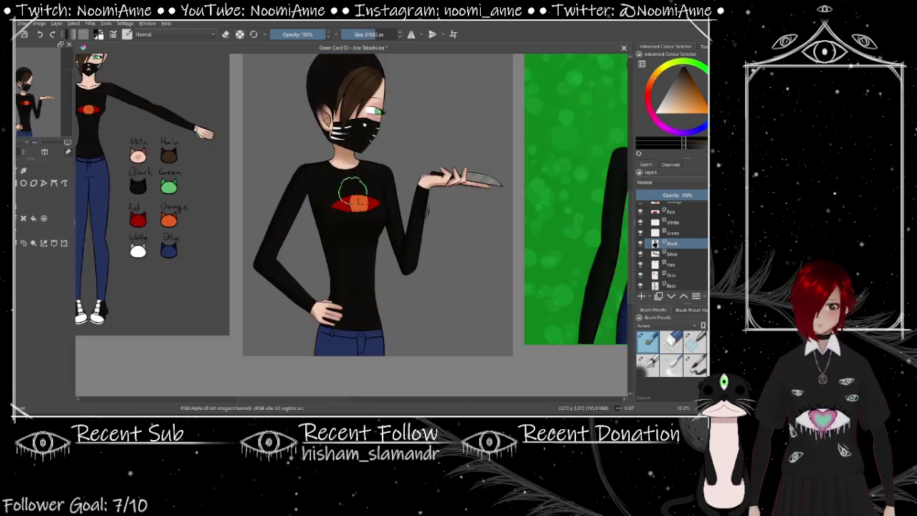
ctrl+click(354, 190)
Paint a lighter ring and soft light tones inside the green iris on the Green layer
scroll(351, 179, up, 5)
key(slash)
key(plus)
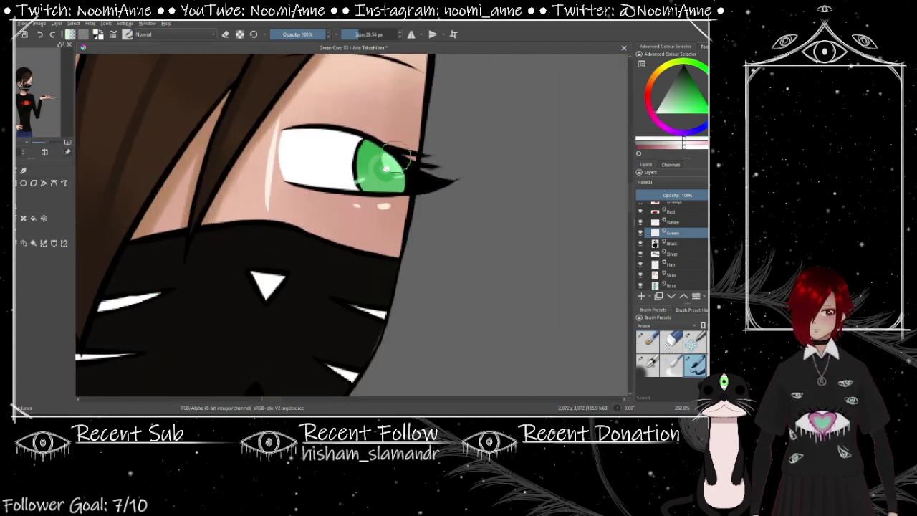
Shade the white of the eye and the white mask markings with soft pinkish grey on the White layer
scroll(393, 162, down, 6)
key(slash)
scroll(252, 239, down, 2)
ctrl+click(252, 239)
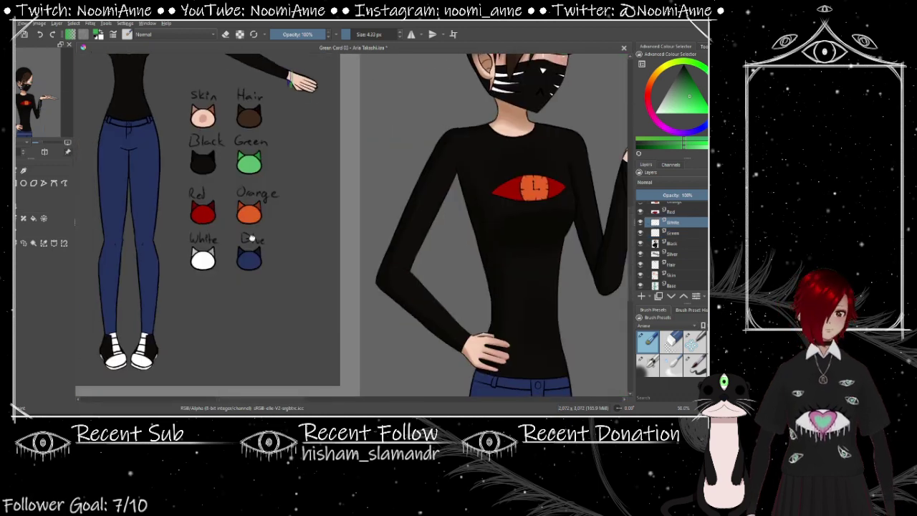
key(slash)
scroll(342, 222, up, 3)
drag(385, 260, 422, 218)
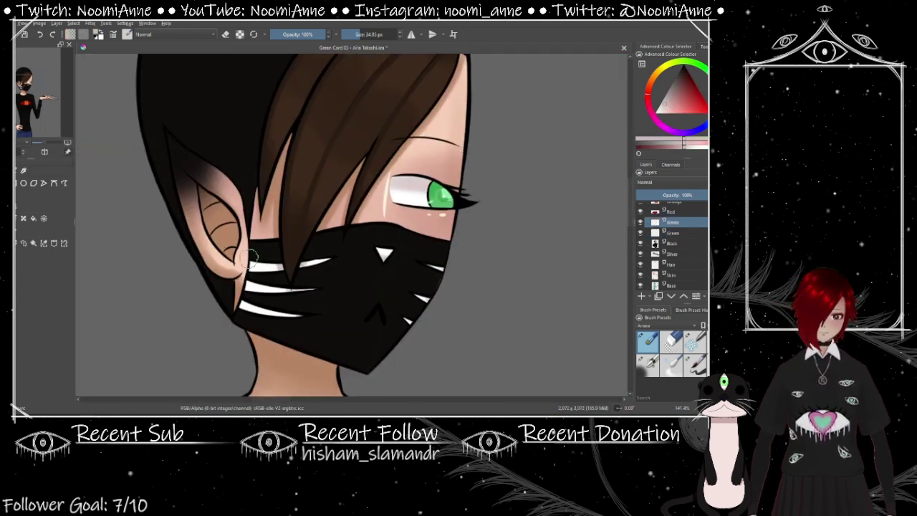
ctrl+click(251, 307)
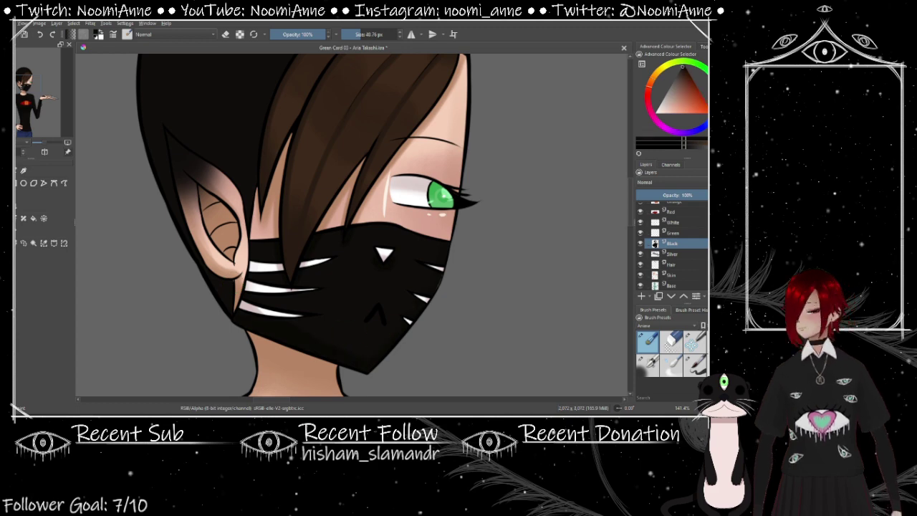
Shade the mask and the short black hair around the ear and crown on the Black layer, varying the brush size
drag(225, 284, 293, 315)
drag(261, 223, 308, 296)
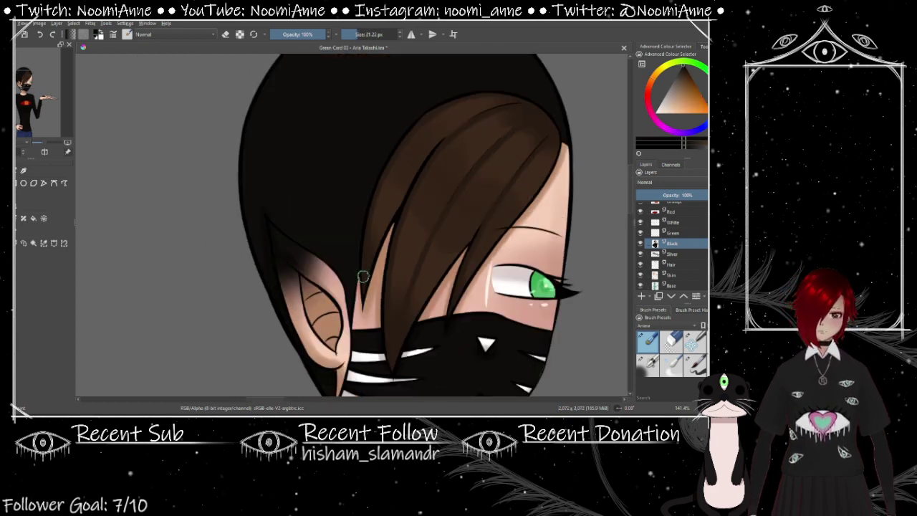
key(minus)
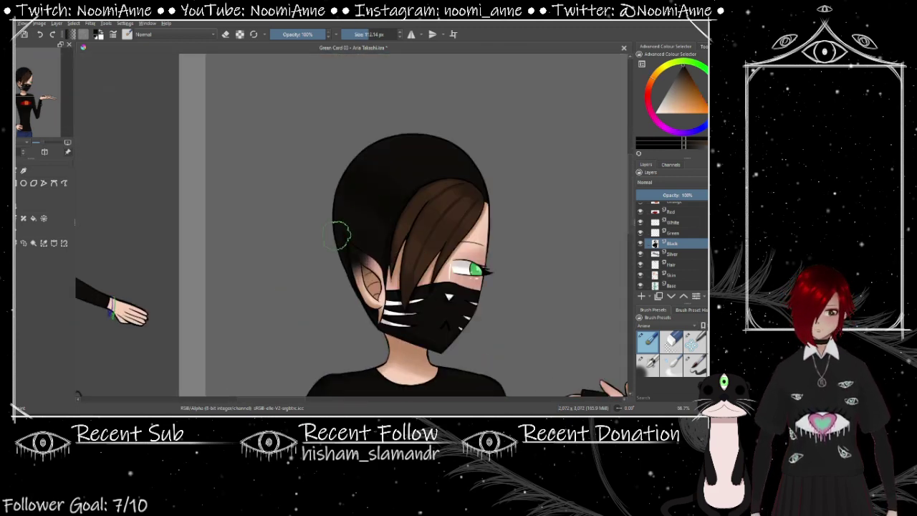
scroll(372, 239, up, 2)
key(minus)
key(minus)
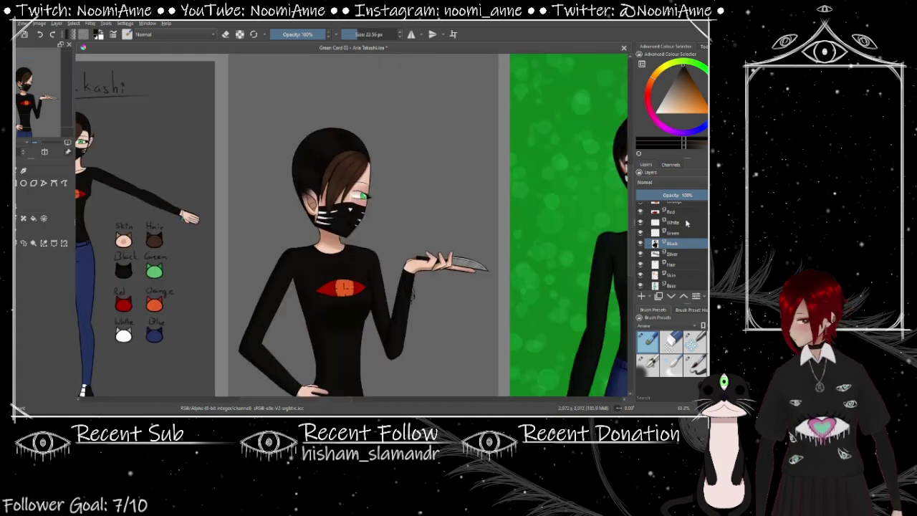
Shade the sweater's eye emblem, darkening the red on the Red layer and the clock iris on the Orange layer
scroll(450, 229, up, 3)
scroll(450, 229, down, 1)
scroll(450, 229, down, 3)
scroll(437, 220, up, 3)
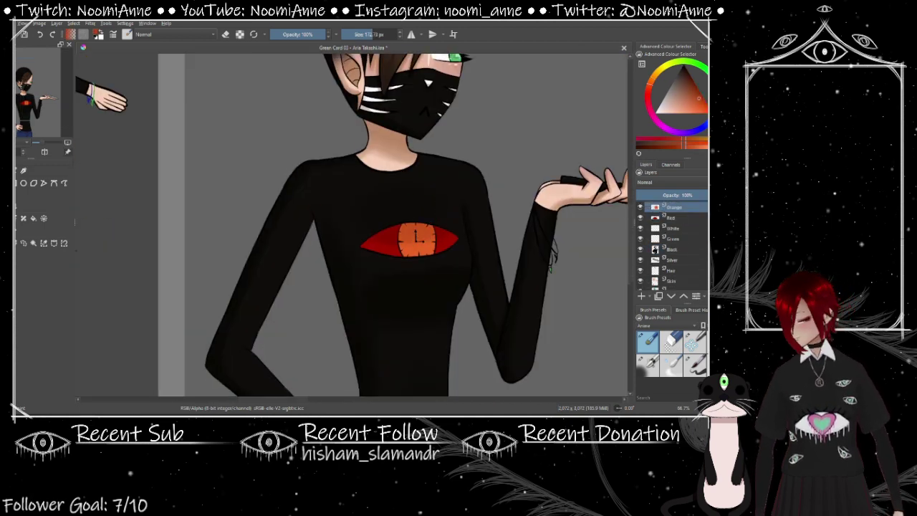
Shade the jeans on the Blue layer with a darker blue
scroll(437, 220, down, 3)
ctrl+click(462, 280)
scroll(482, 295, down, 3)
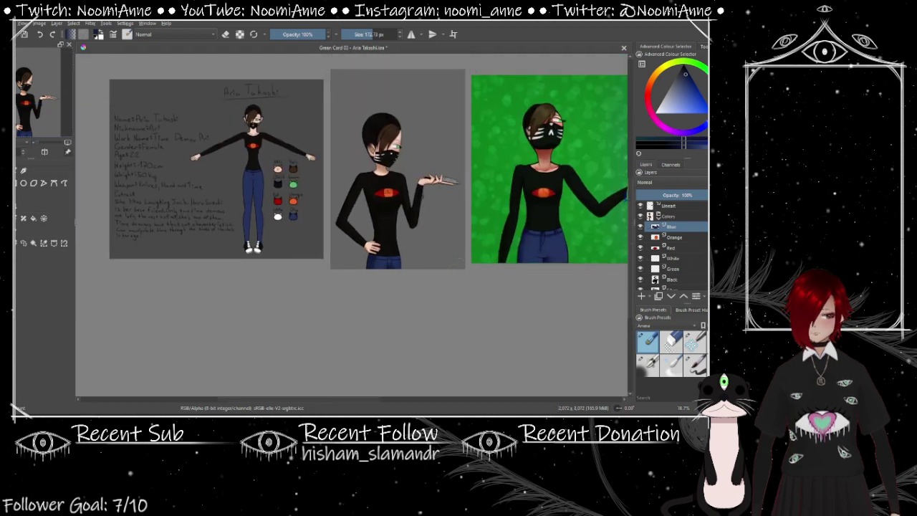
Recolour the skin outlines at the neck and cheek brown on the Lineart layer
scroll(501, 272, up, 3)
scroll(516, 255, up, 3)
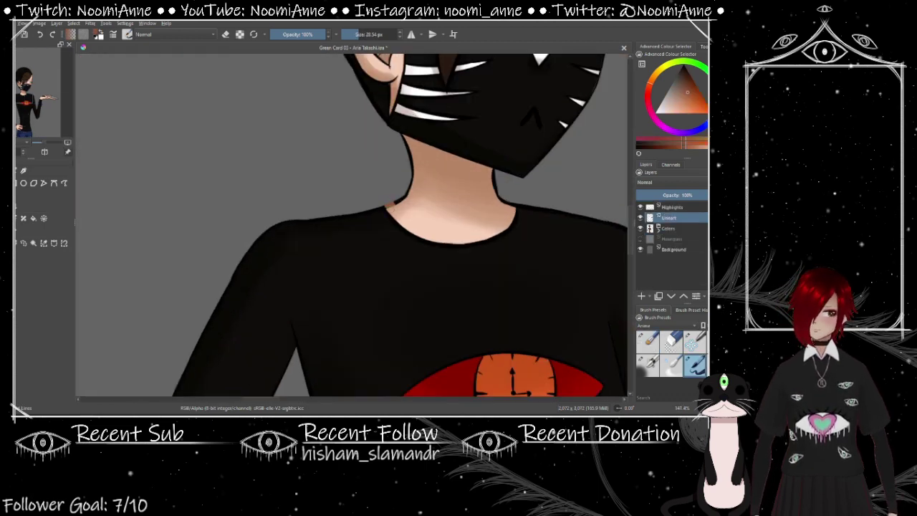
scroll(465, 190, up, 2)
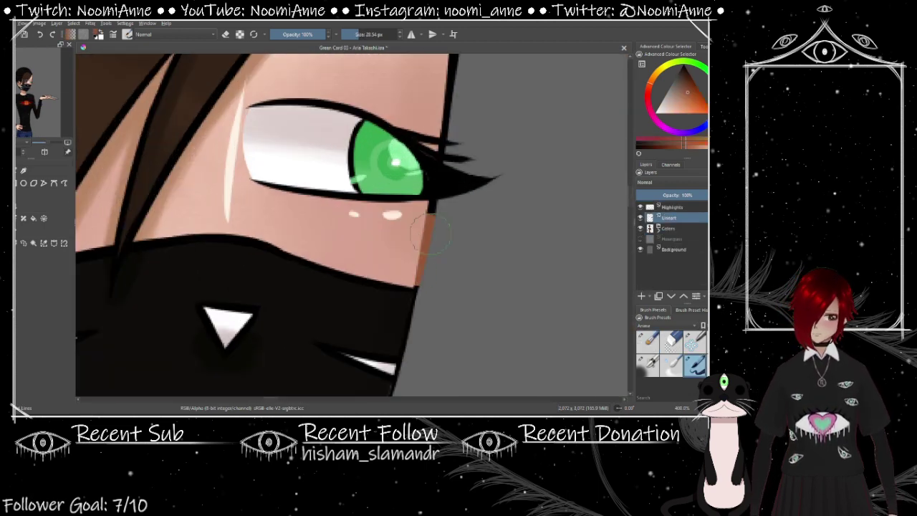
Recolour the black outlines along the face edge and ear to reddish brown on the Lineart layer
scroll(376, 255, up, 4)
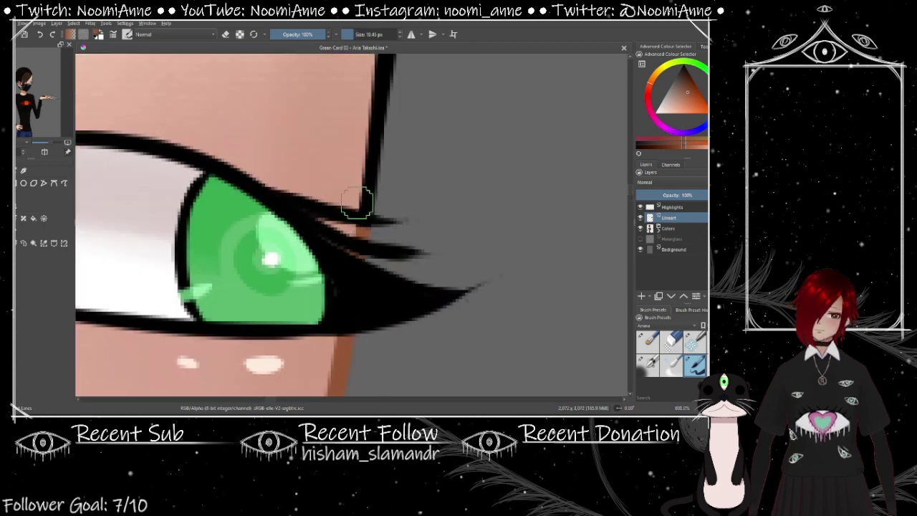
scroll(356, 203, down, 5)
scroll(375, 306, up, 1)
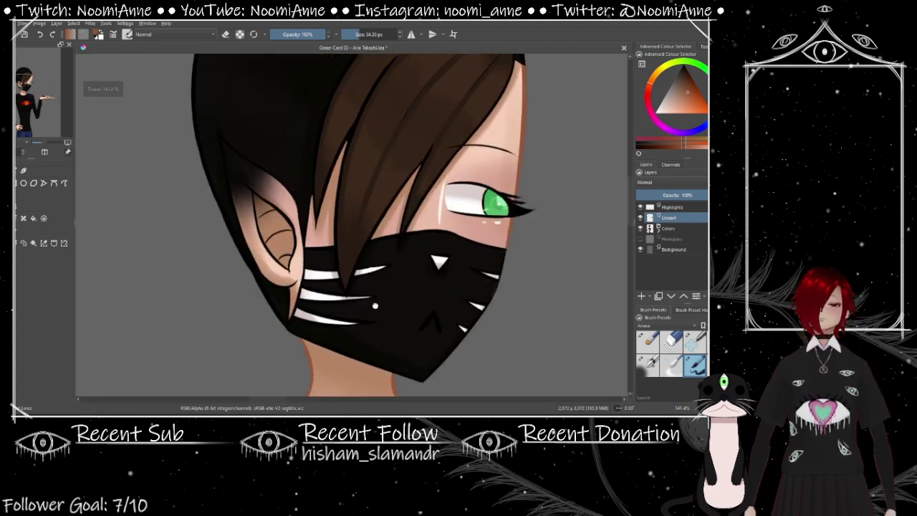
scroll(235, 184, up, 3)
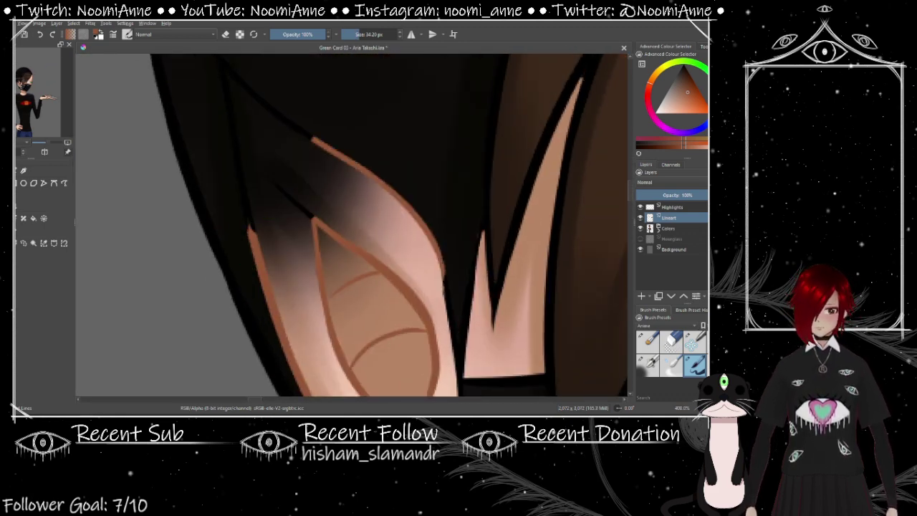
scroll(317, 154, down, 3)
Recolour the outlines of the hand resting on the hip to reddish brown, using a smaller brush around the fingers
scroll(290, 328, up, 3)
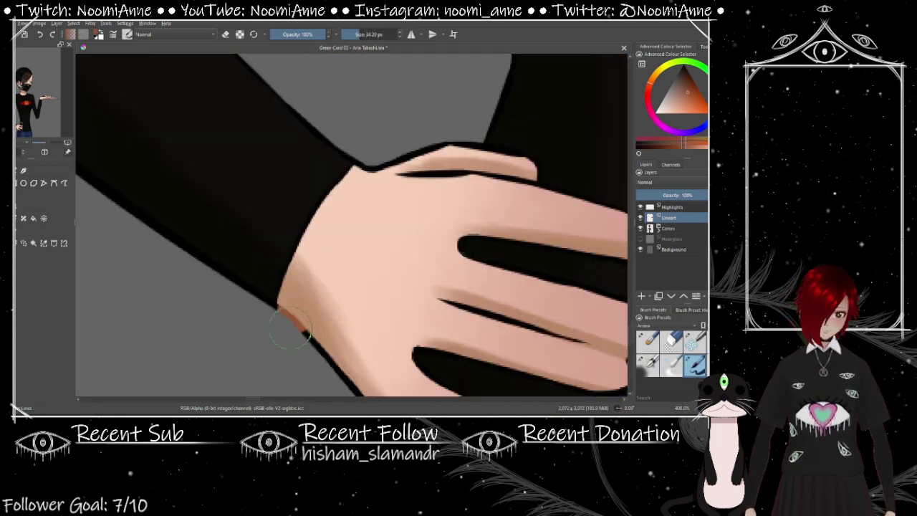
drag(290, 327, 358, 228)
ctrl+click(394, 228)
scroll(576, 230, up, 2)
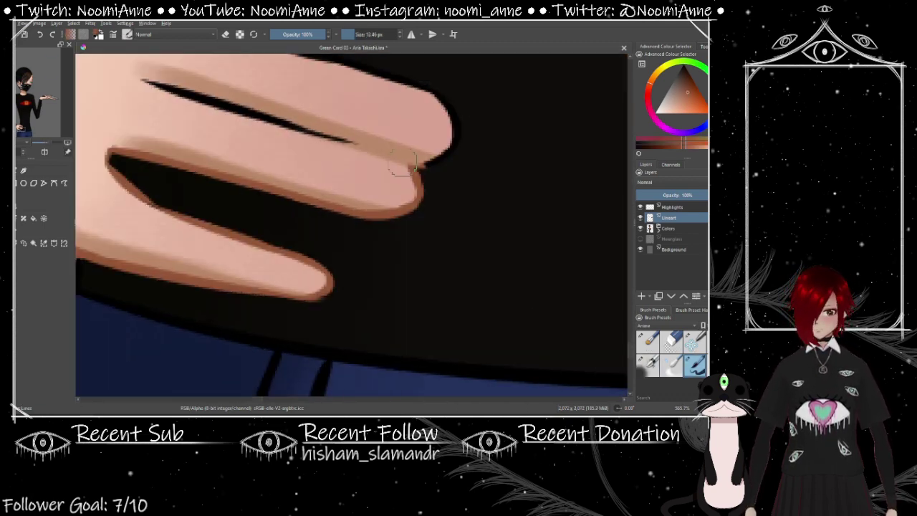
key(bracketleft)
key(bracketleft)
key(bracketleft)
drag(267, 141, 289, 191)
scroll(414, 187, down, 3)
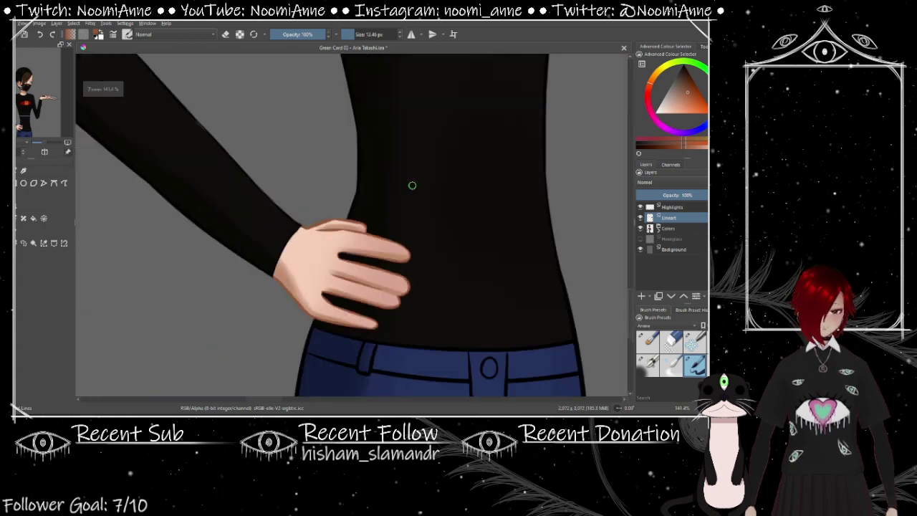
Recolour the outlines of the knife-holding hand and its fingers to reddish brown
scroll(413, 186, up, 3)
mouse_move(414, 186)
mouse_down()
mouse_move(458, 215)
mouse_move(433, 233)
mouse_up()
scroll(399, 286, up, 2)
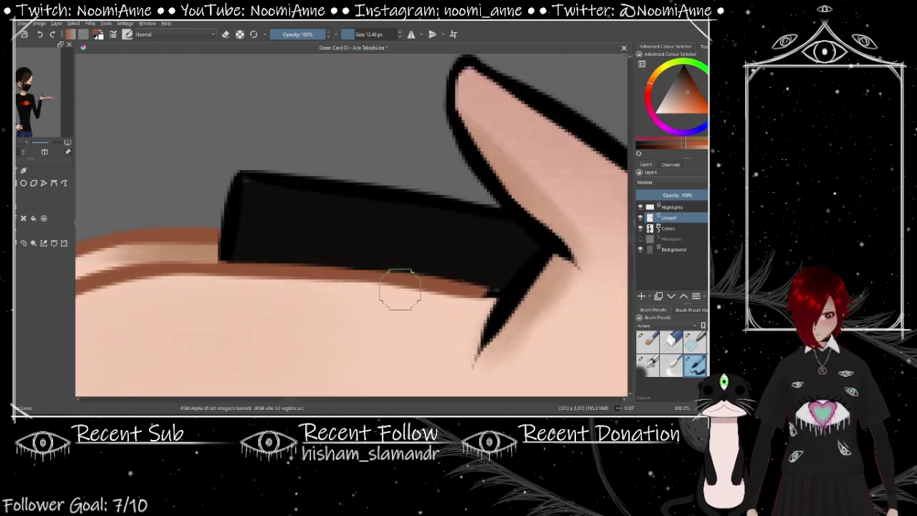
mouse_move(487, 329)
mouse_down()
mouse_move(515, 186)
mouse_move(370, 219)
mouse_move(384, 315)
mouse_up()
scroll(527, 203, up, 1)
scroll(451, 245, up, 2)
drag(287, 79, 301, 265)
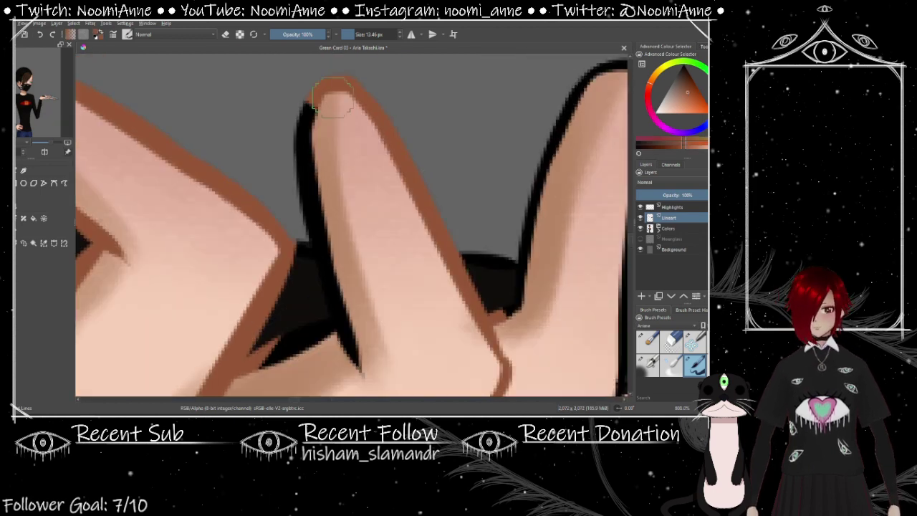
scroll(342, 296, down, 2)
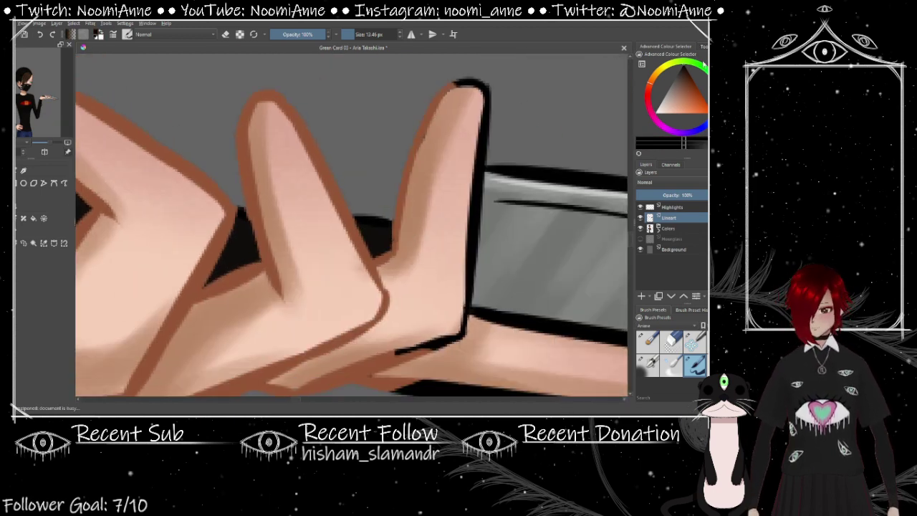
Recolour the outlines of the brown fringe strands with a very dark brown
scroll(352, 222, down, 8)
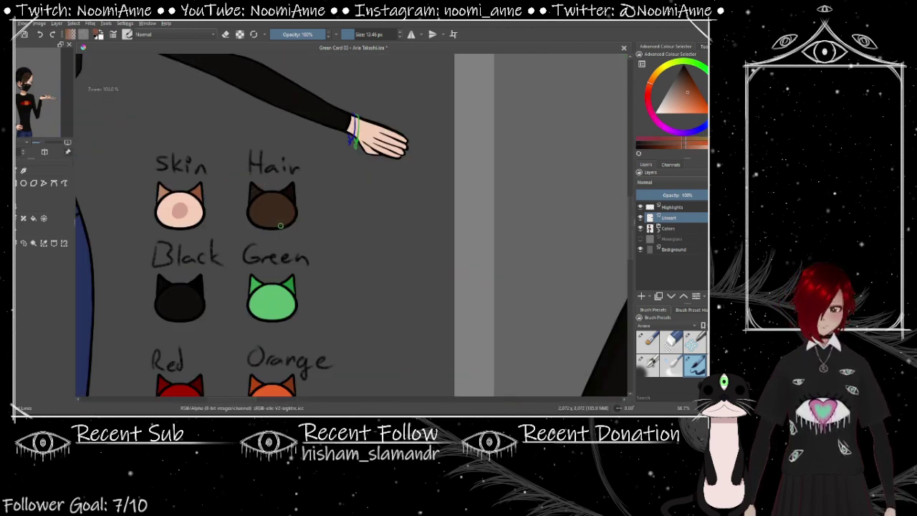
scroll(280, 225, up, 6)
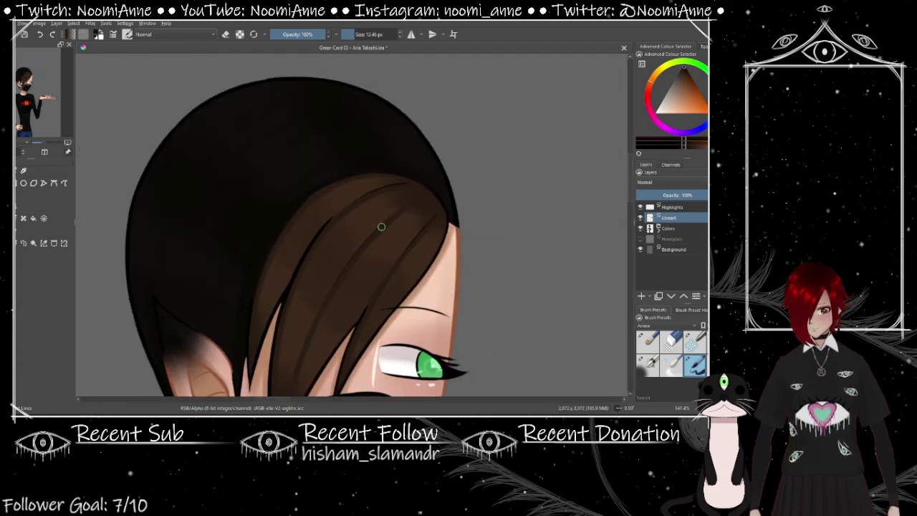
scroll(381, 226, up, 4)
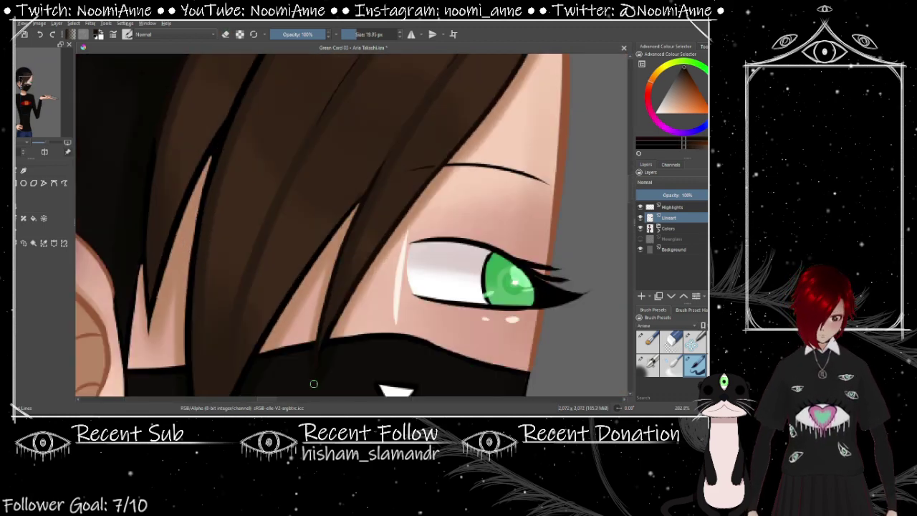
drag(313, 384, 502, 215)
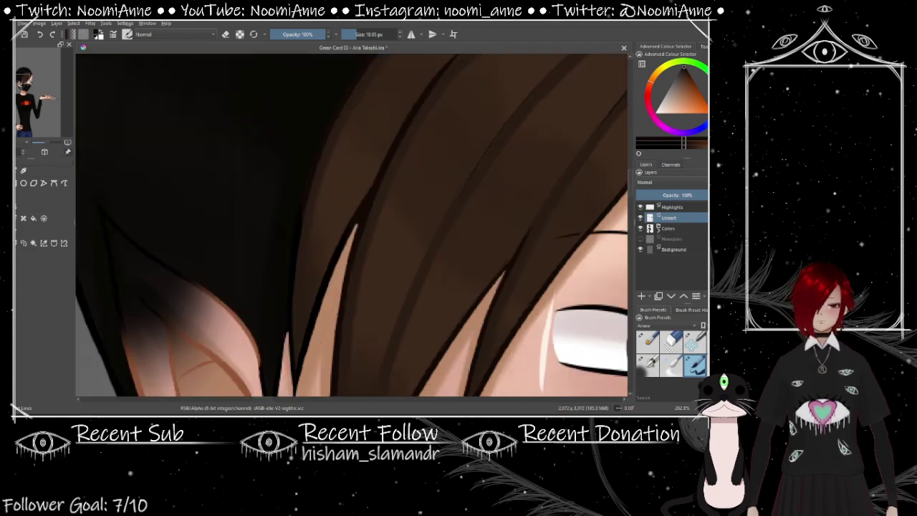
Recolour the outlines of the shirt's eye emblem dark red and its clock iris dark orange
scroll(338, 193, down, 5)
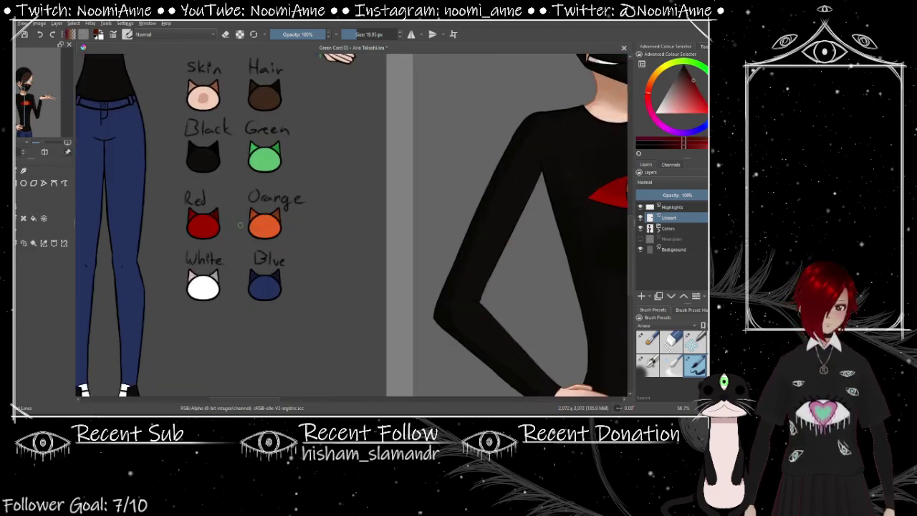
scroll(240, 225, up, 3)
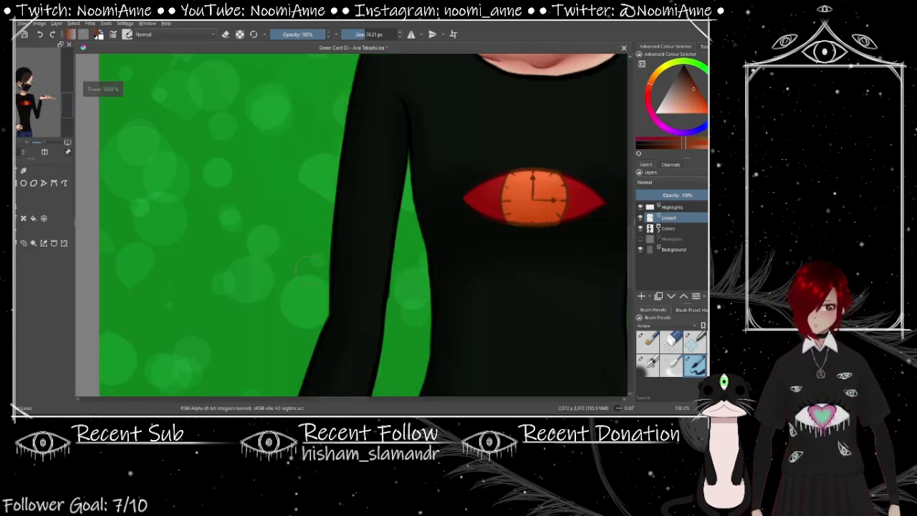
scroll(305, 266, down, 3)
Recolour the jeans' outlines, waistband, belt loop, button and fly lines to dark navy blue
scroll(277, 200, up, 4)
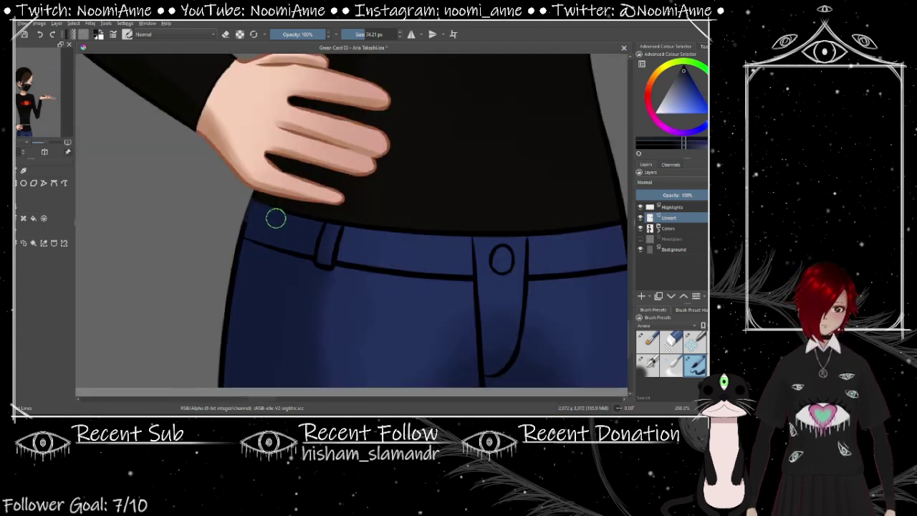
scroll(276, 218, down, 2)
scroll(322, 205, up, 2)
scroll(379, 117, up, 3)
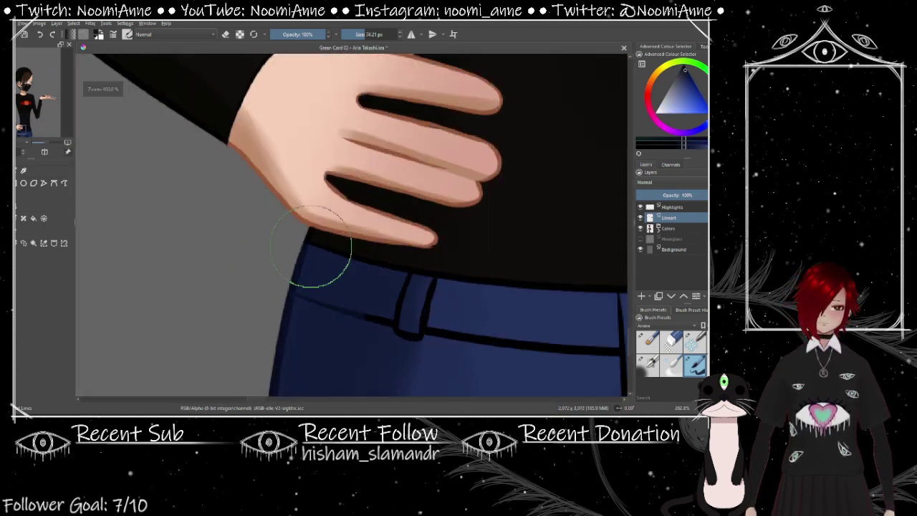
scroll(311, 246, up, 1)
scroll(466, 239, down, 1)
scroll(429, 258, up, 2)
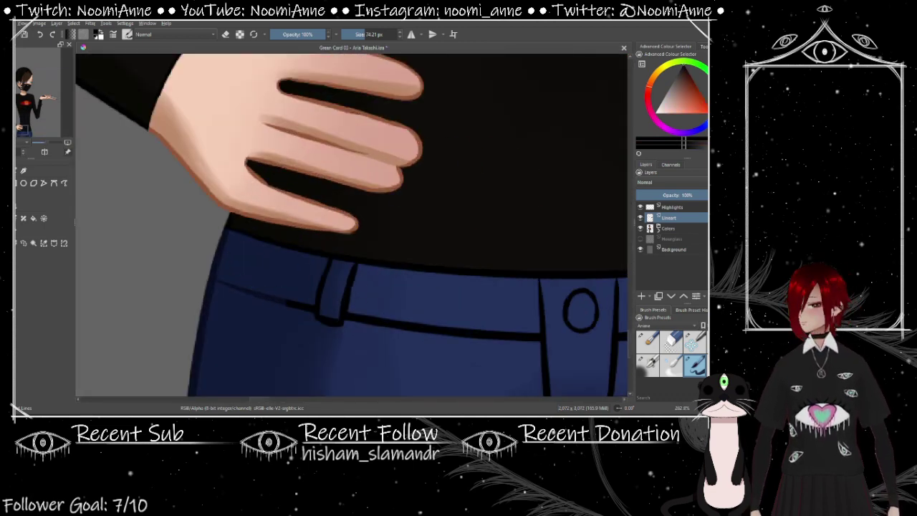
scroll(343, 259, down, 1)
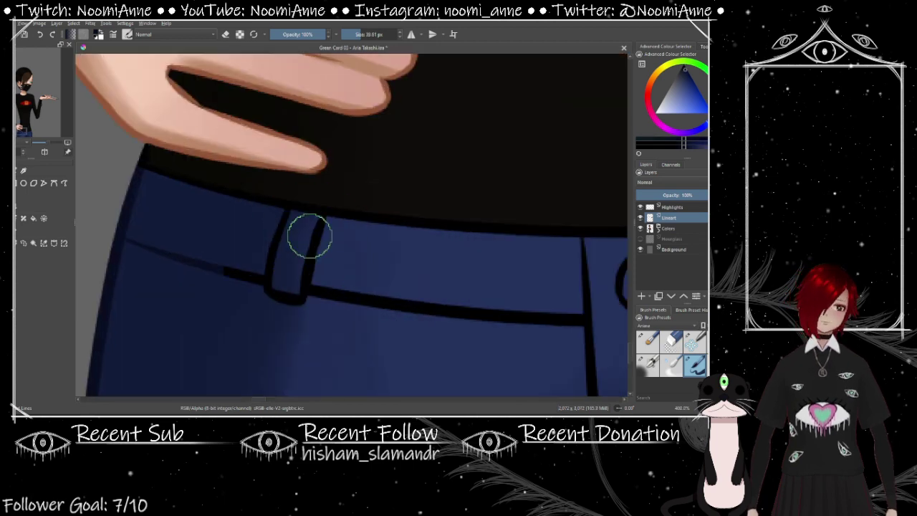
scroll(379, 220, down, 6)
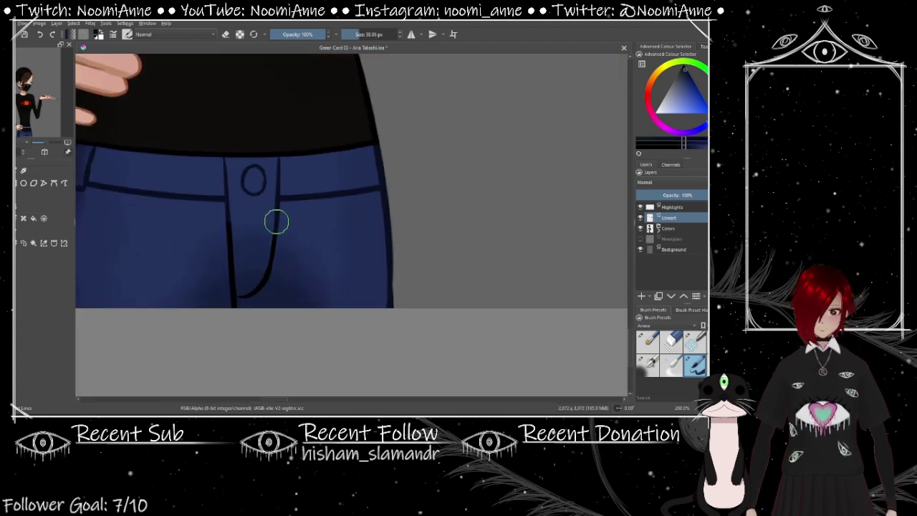
Recolour the outline of the green bracelet cord on the raised wrist to green
scroll(515, 271, up, 6)
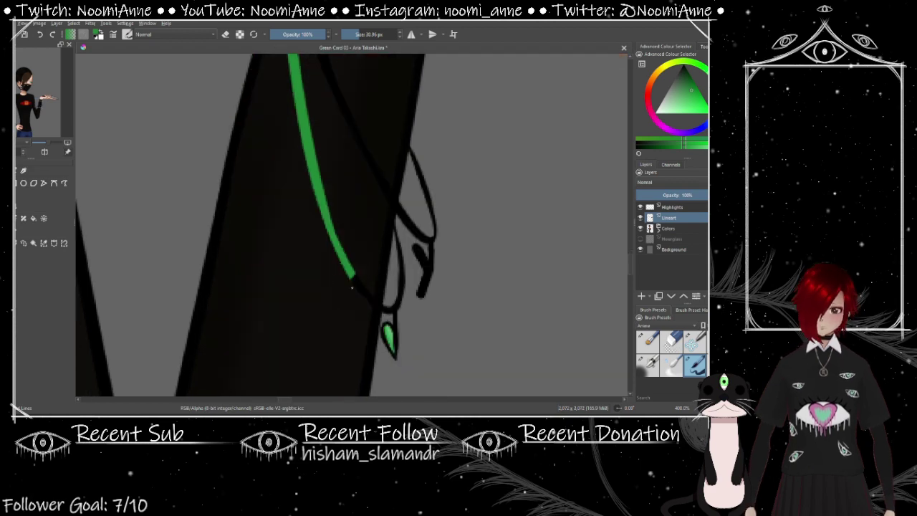
scroll(399, 263, down, 3)
Sample the dark grey of the reference knife and recolour the blade's outline with it
scroll(505, 184, up, 3)
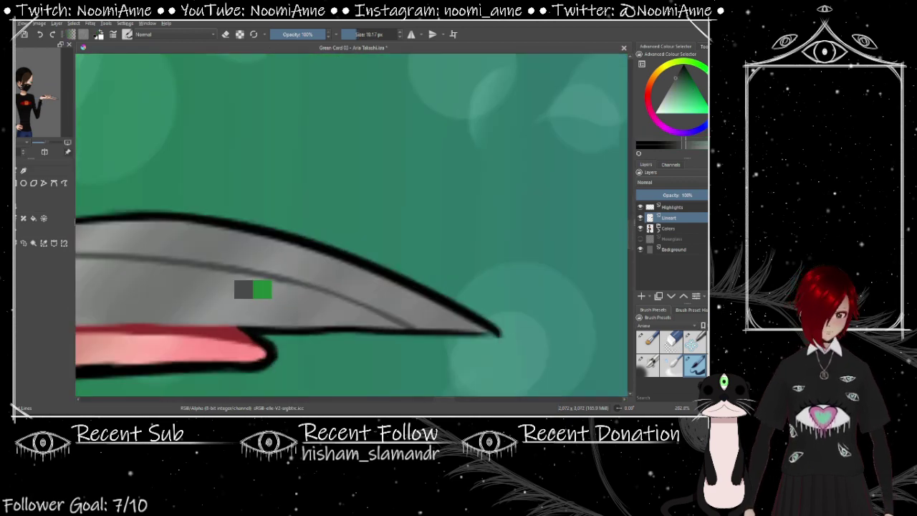
drag(505, 185, 340, 145)
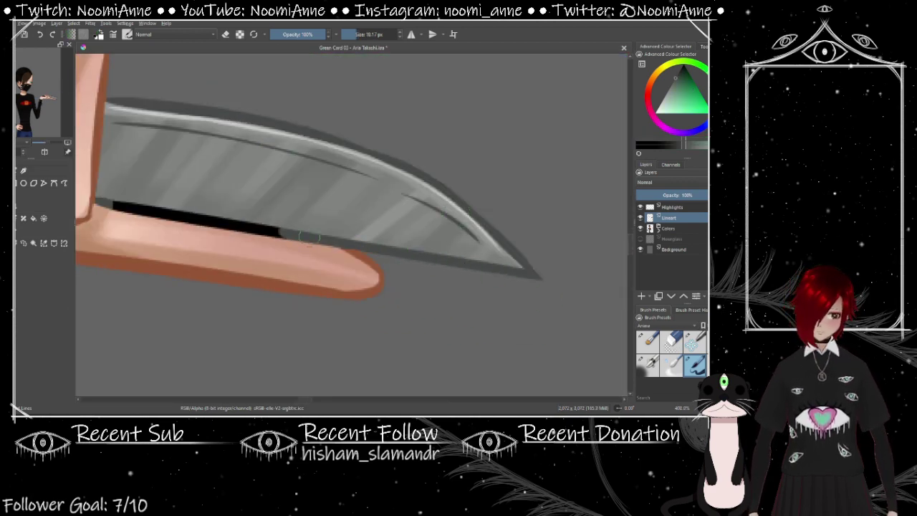
scroll(304, 236, down, 4)
Recolour the second bracelet cord on the raised wrist to blue
scroll(211, 207, up, 5)
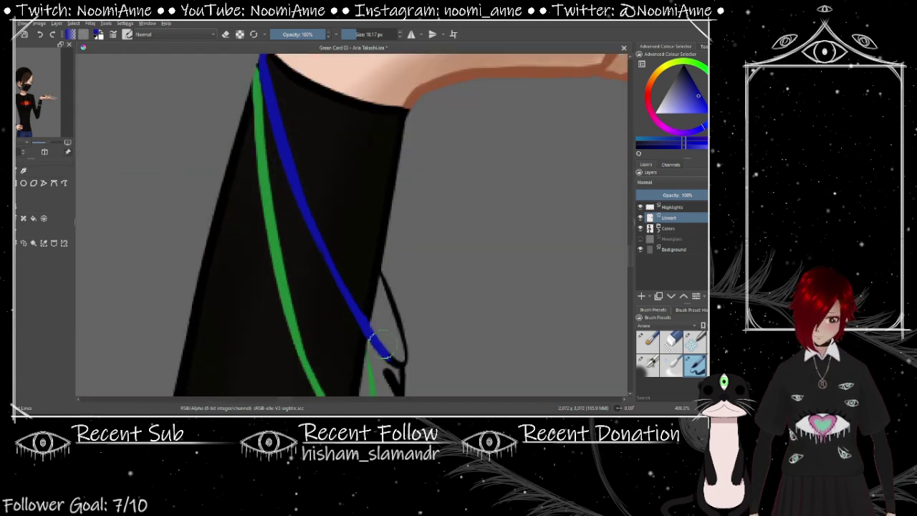
scroll(382, 344, down, 5)
drag(422, 282, 436, 303)
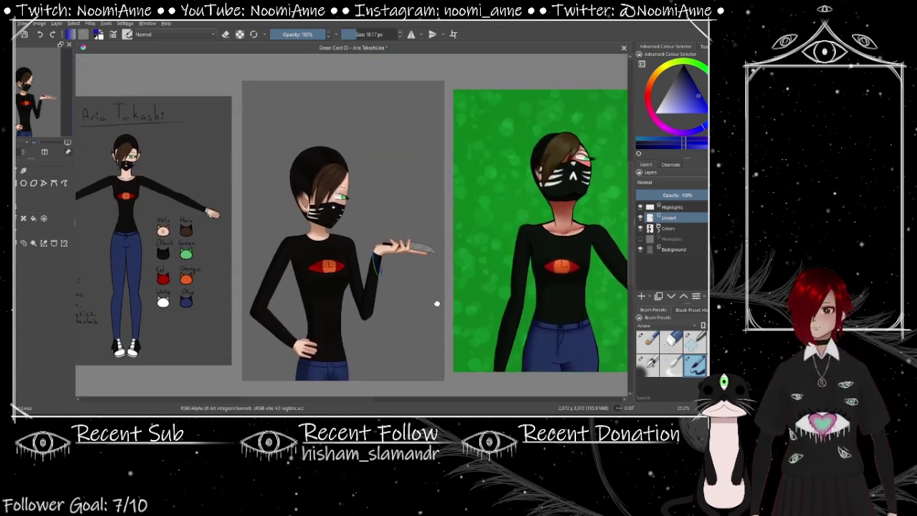
Show the Hourglass layer and fill a new paint layer above Background with the green sampled from the reference illustration
click(640, 239)
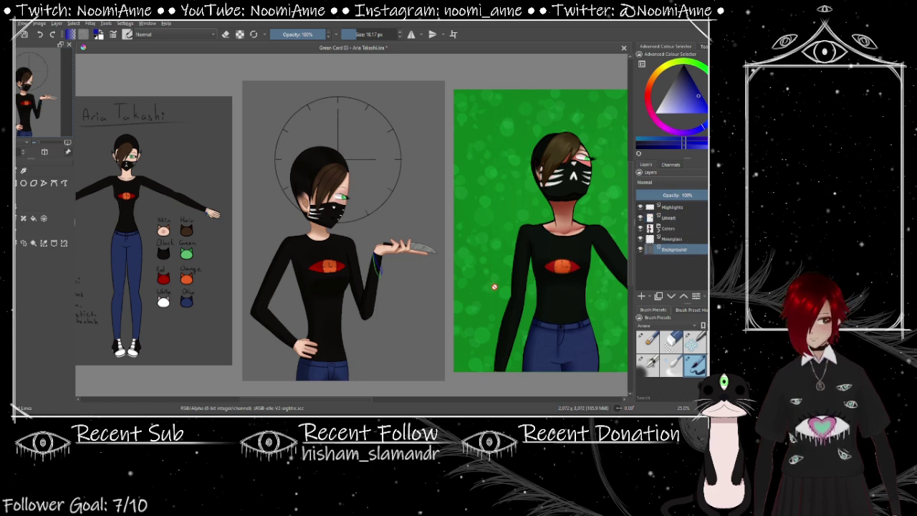
scroll(430, 258, up, 1)
ctrl+click(430, 258)
key(Insert)
key(shift+BackSpace)
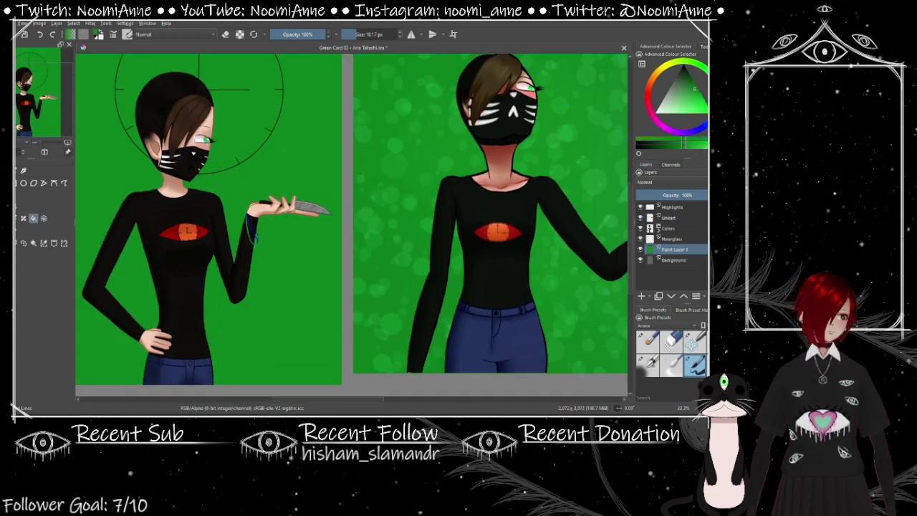
Add another paint layer in Soft Light (SVG) mode and dab white circles across the green background
key(Insert)
key(minus)
key(minus)
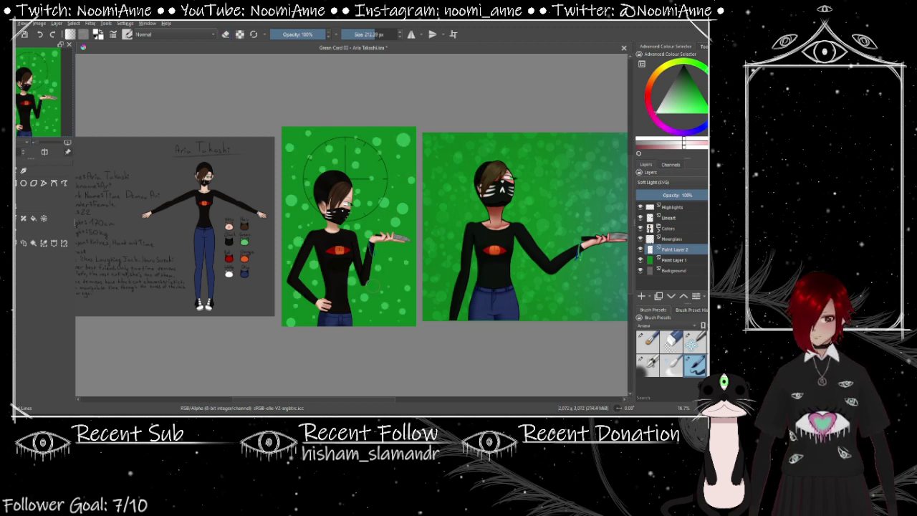
Duplicate the white circle layer three times at reduced opacity to build up a denser bubble pattern
key(ctrl+j)
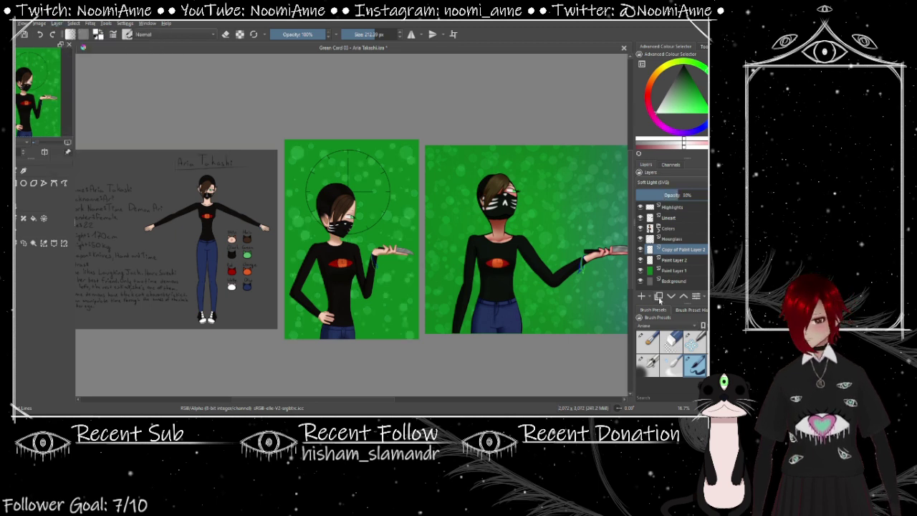
key(ctrl+j)
key(ctrl+j)
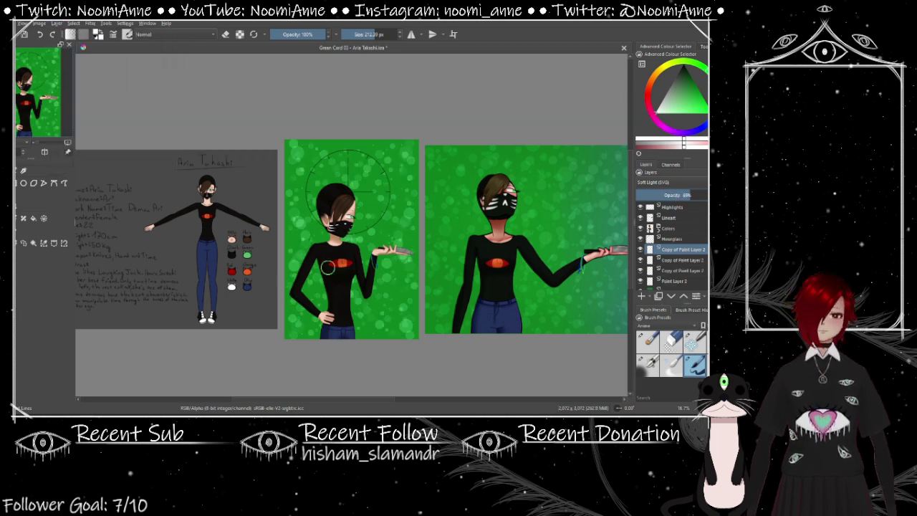
Insert the Green Card Background layer with its white frame between the Colors and Hourglass layers
scroll(503, 323, up, 1)
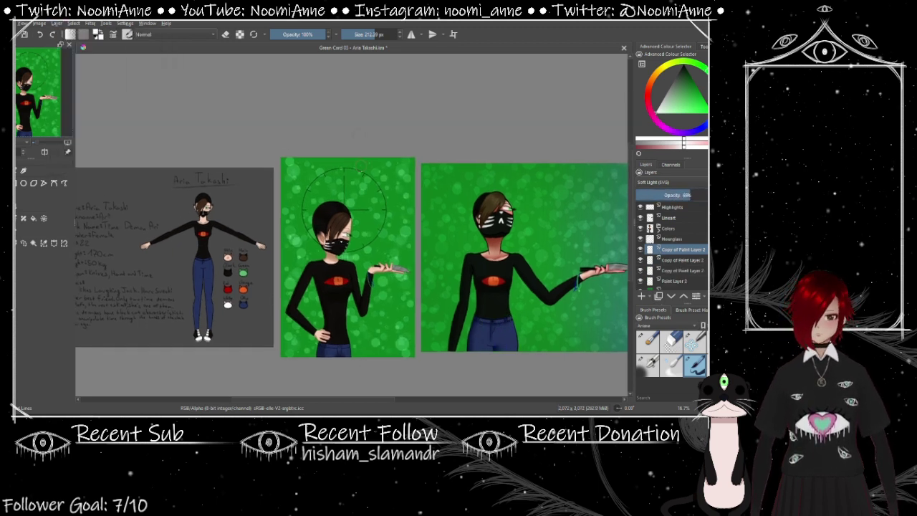
key(Page_Down)
key(Page_Down)
key(Page_Down)
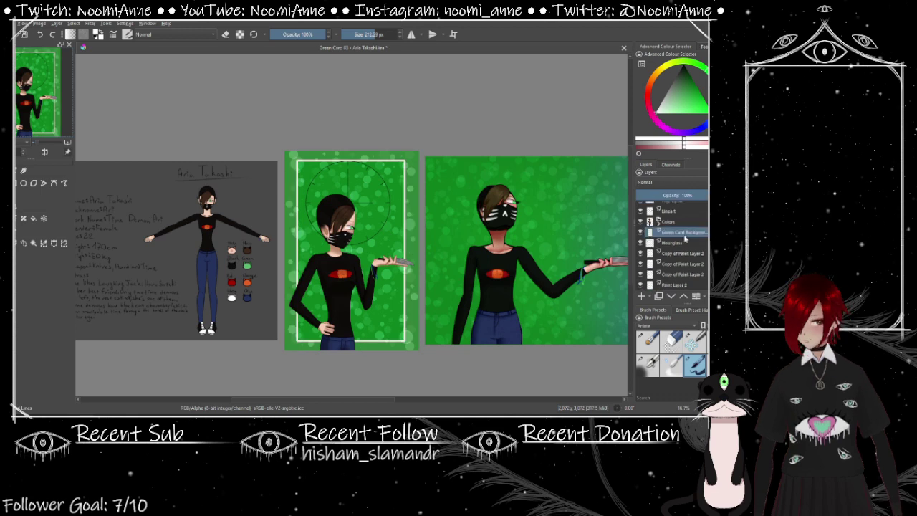
Copy the two 03 number layers from the Blue Card 03 document into the green card and close the blue card
double_click(375, 194)
click(459, 206)
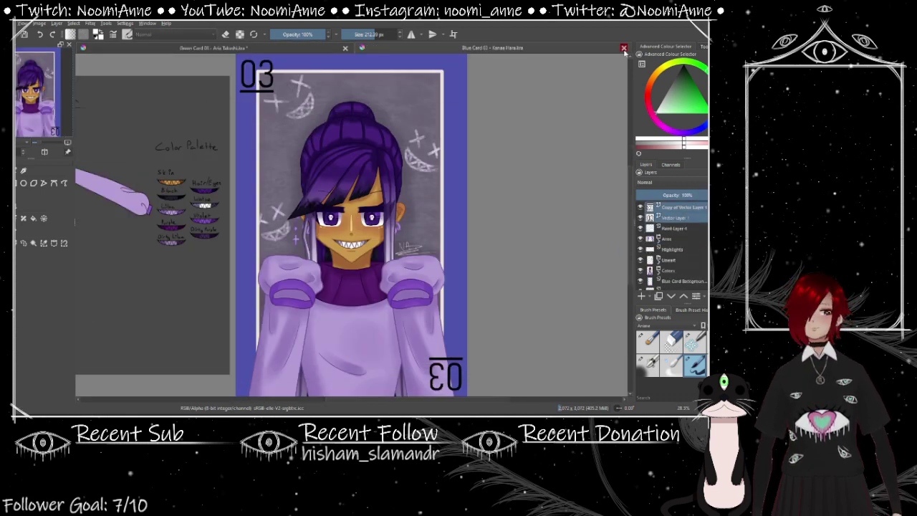
key(ctrl+w)
Repaint the clock dial's lines on the Hourglass layer in white with a chalky texture
click(671, 221)
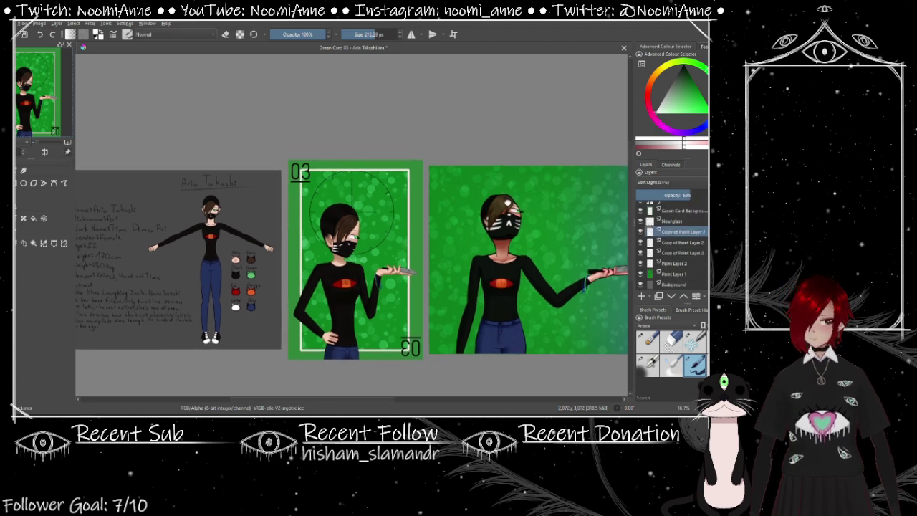
scroll(351, 215, up, 10)
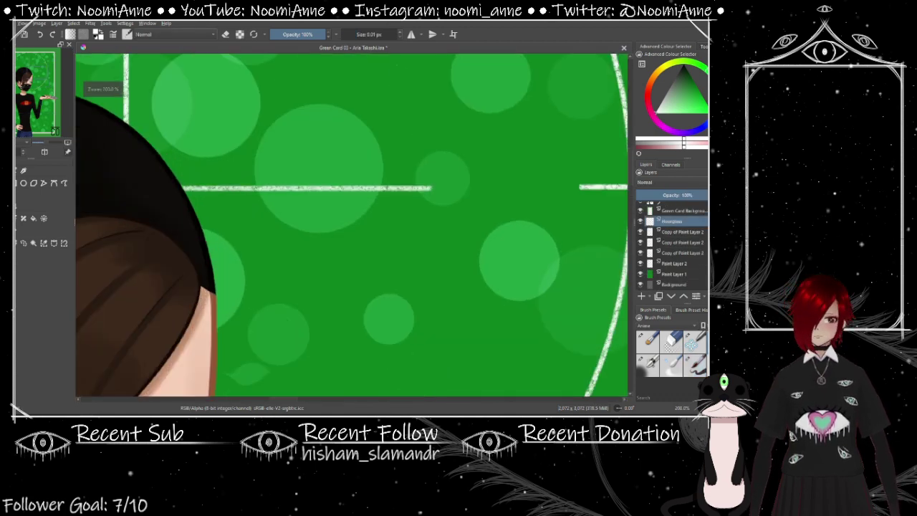
Finish repainting the clock hands and arrowheads on the Hourglass layer in white with the chalky texture
scroll(419, 188, down, 4)
scroll(387, 215, up, 4)
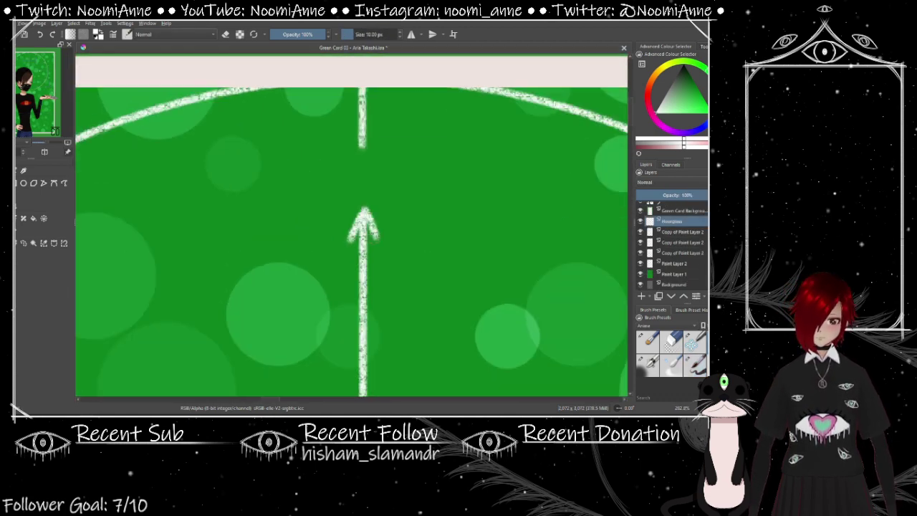
scroll(387, 215, down, 4)
scroll(402, 214, up, 5)
scroll(402, 214, down, 10)
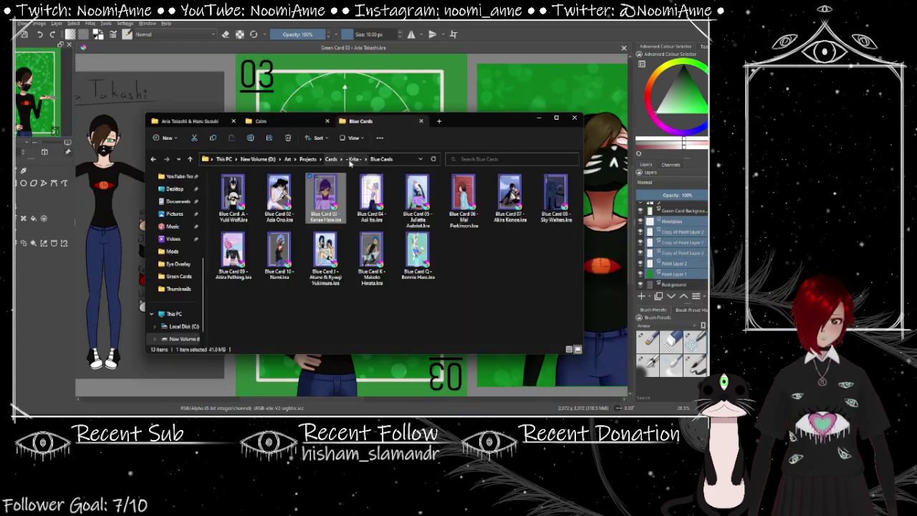
Paste the green bubble and clock layers into the Green Card 04 document as a Background group and mirror them horizontally
key(alt+Tab)
key(alt+Tab)
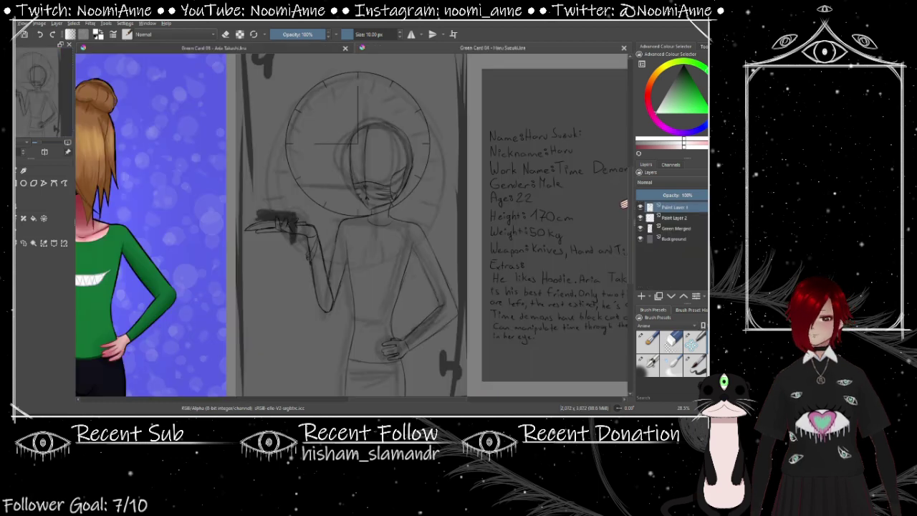
key(ctrl+v)
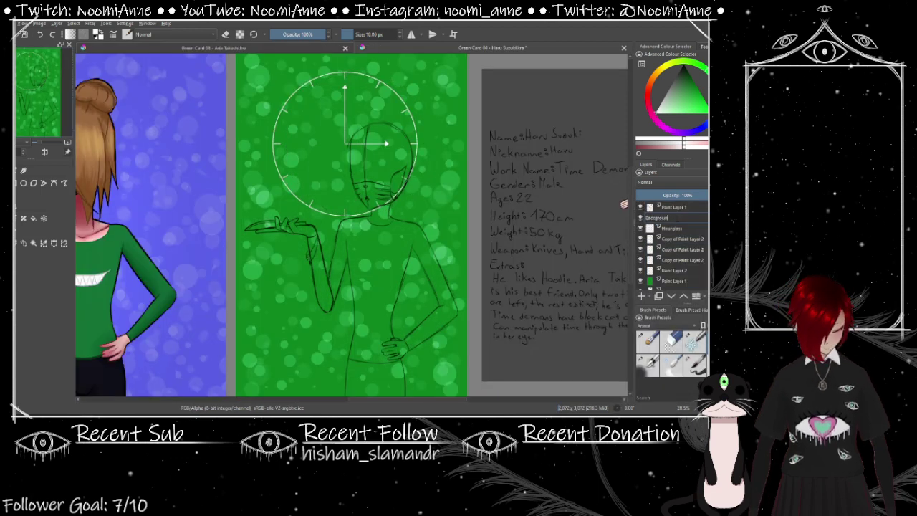
click(55, 22)
click(208, 89)
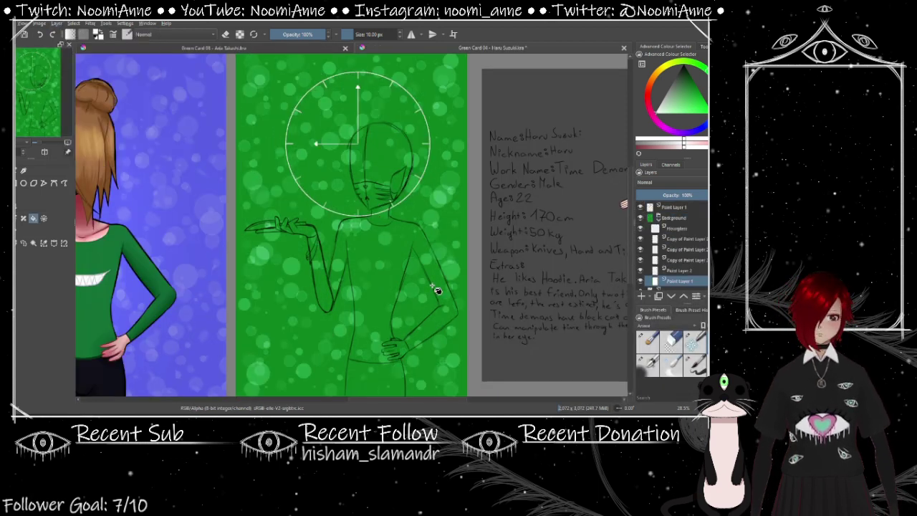
Fill the base layer of the pasted Background group with the blue-violet of the reference artwork
key(ctrl+v)
drag(416, 264, 546, 262)
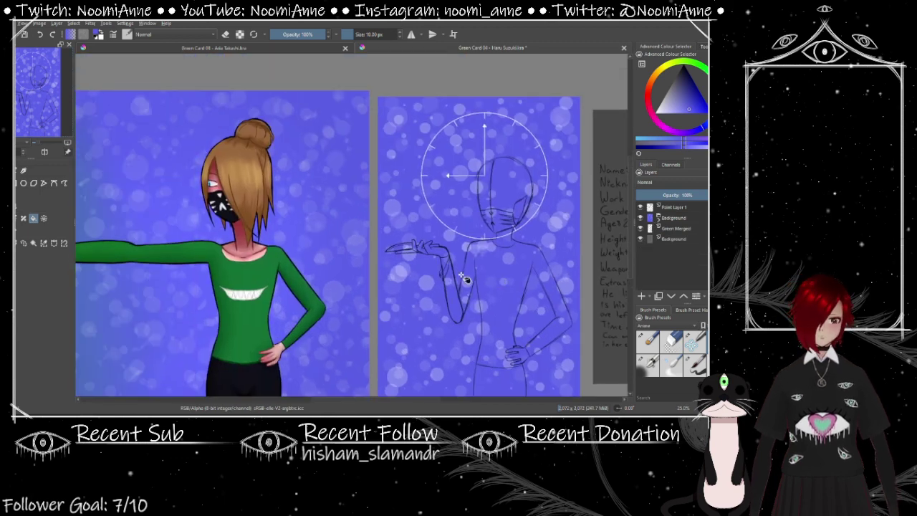
scroll(399, 252, down, 3)
Add the Green Card Background frame layer to Green Card 04 and order it between the sketch and the blue background
key(alt+Tab)
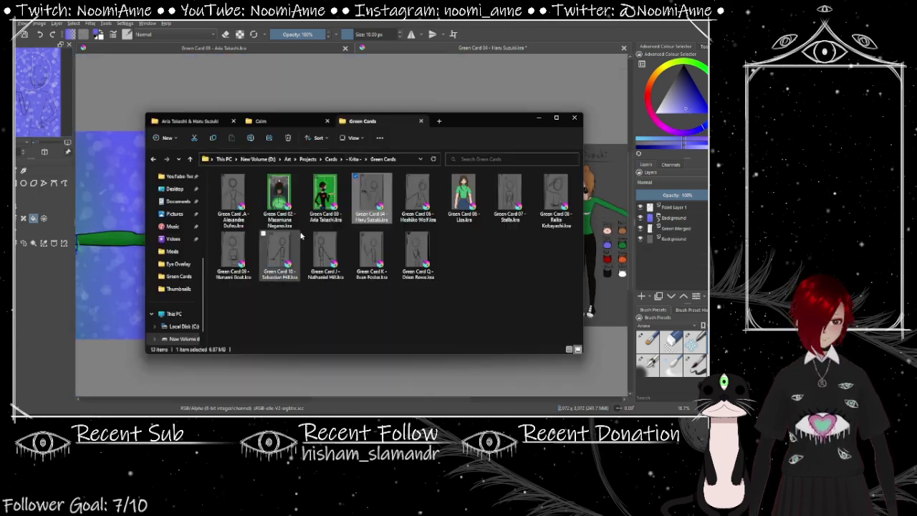
click(194, 136)
drag(461, 195, 601, 225)
click(631, 230)
drag(653, 242, 678, 214)
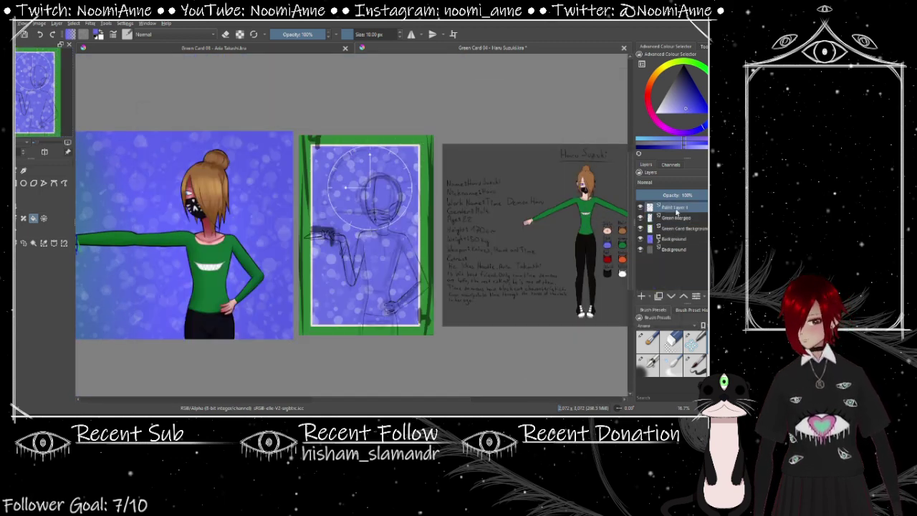
Return to the Blue Cards folder and bring the vector number layer into Green Card 04
key(alt+Tab)
key(alt+Left)
key(alt+Left)
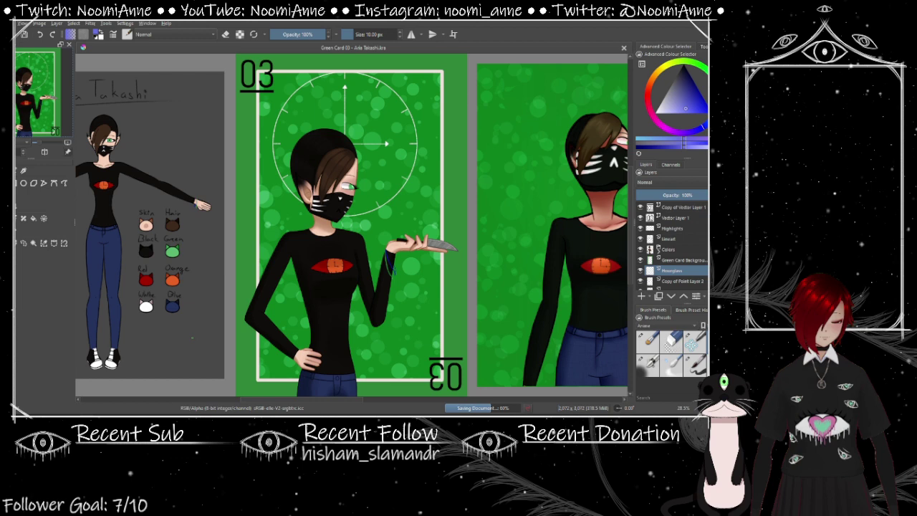
Save the finished Green Card 03 illustration as a PNG image with the default compression options
key(alt+Tab)
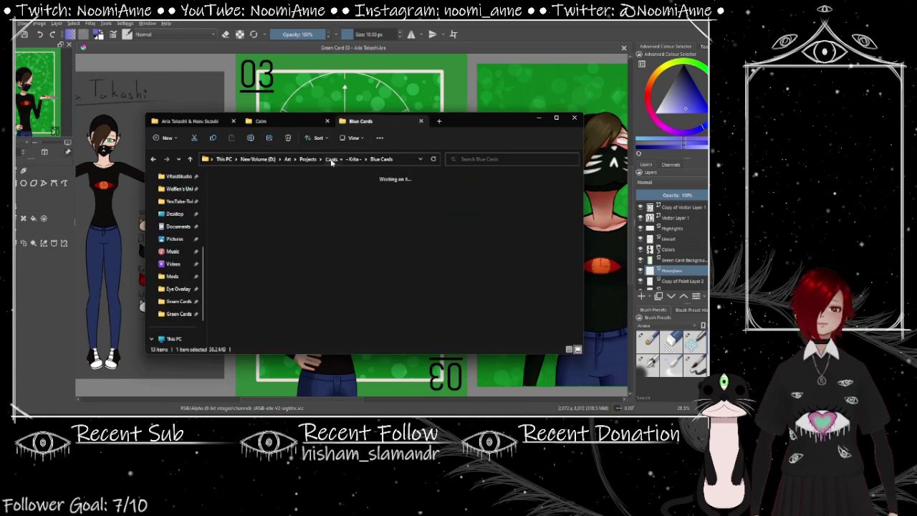
key(alt+Tab)
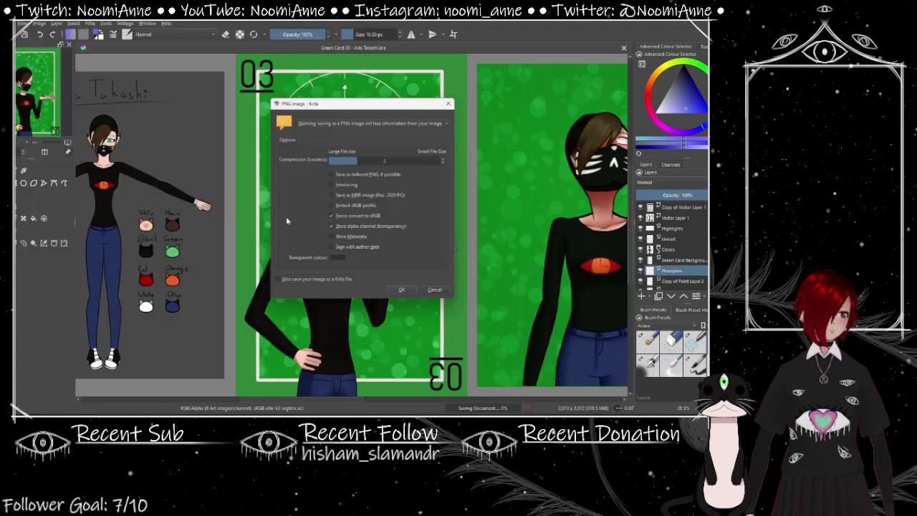
key(Return)
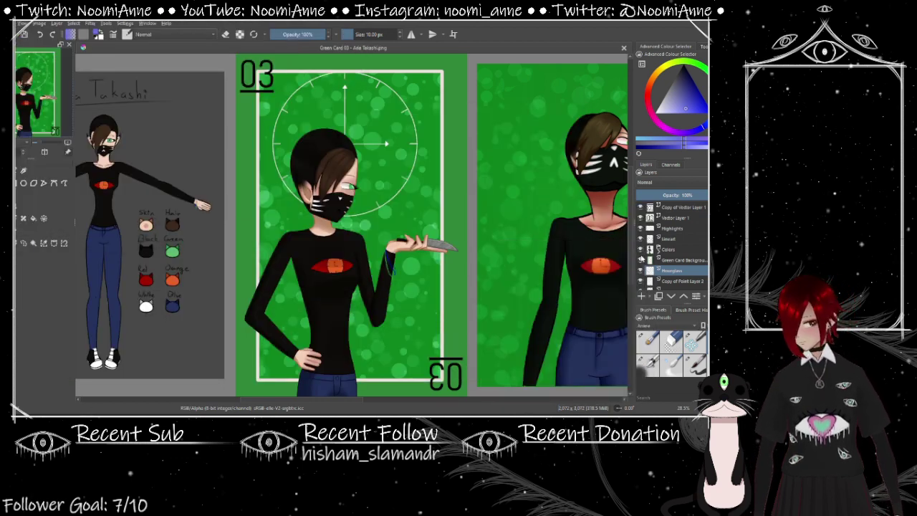
Save a second PNG of the illustration, with the number and frame layers hidden, in the character's folder
key(ctrl+shift+s)
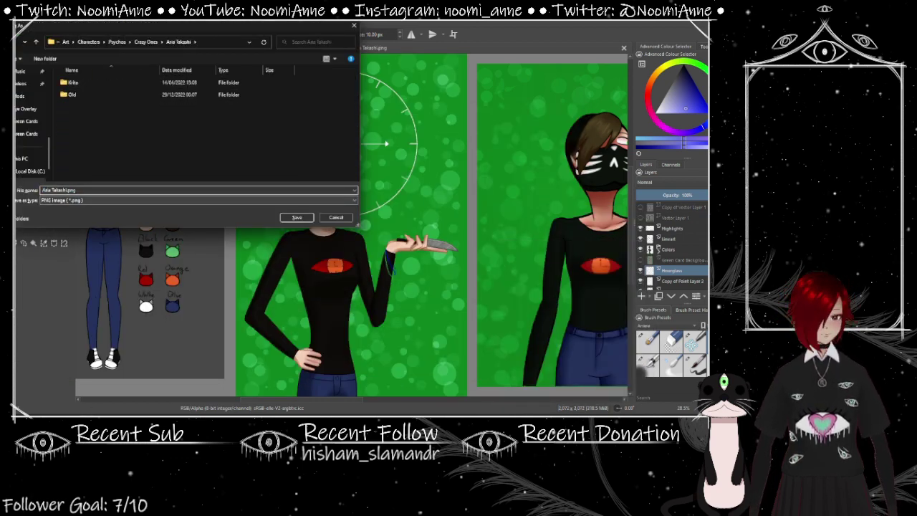
text(1)
key(Return)
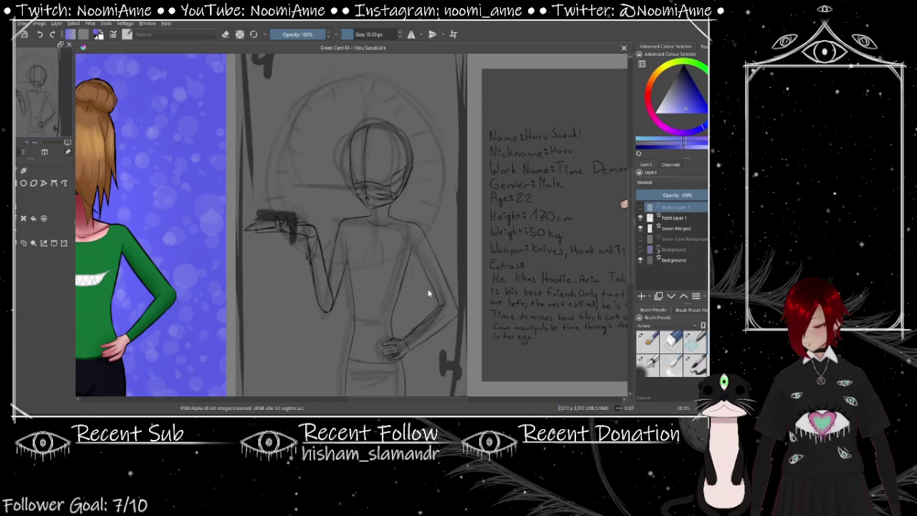
Erase the open hand from the line art on Paint Layer 1 of Green Card 04
scroll(410, 285, up, 5)
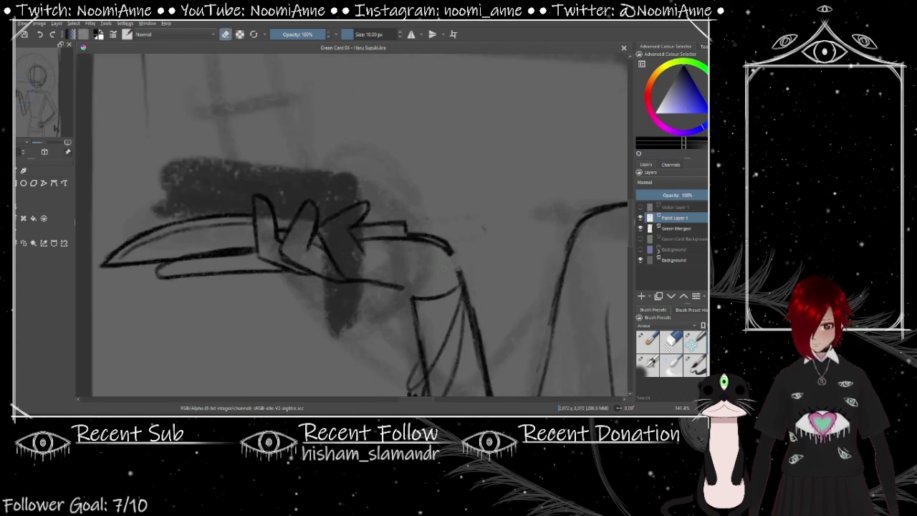
scroll(434, 250, down, 10)
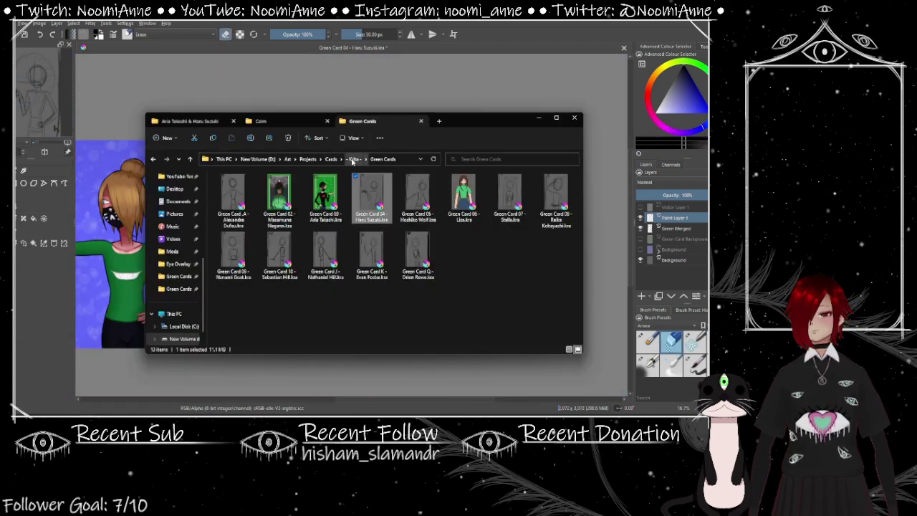
Insert the artwork of both characters as a reference layer and cut away everything except the hand holding the gun
drag(372, 198, 614, 236)
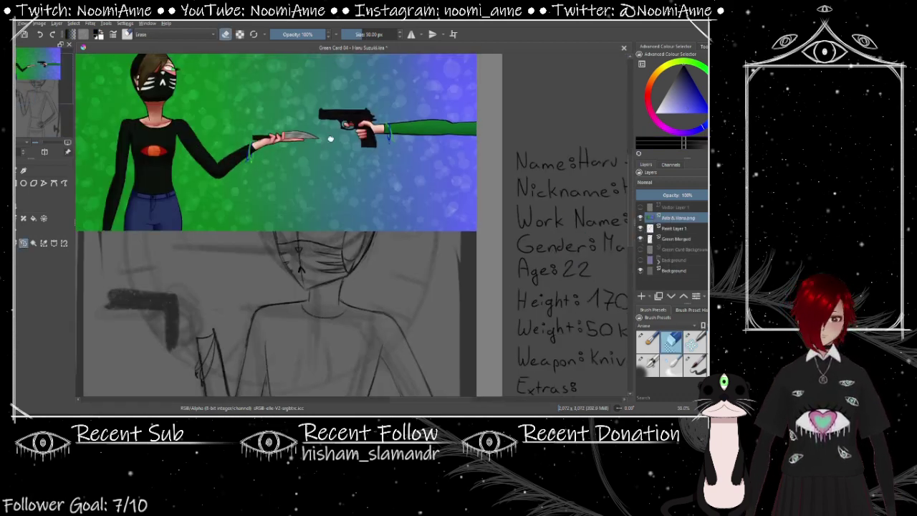
key(ctrl+shift+i)
key(Delete)
Move the gun-hand reference beneath the line art onto the raised arm and lower its opacity
scroll(322, 214, up, 3)
key(ctrl+t)
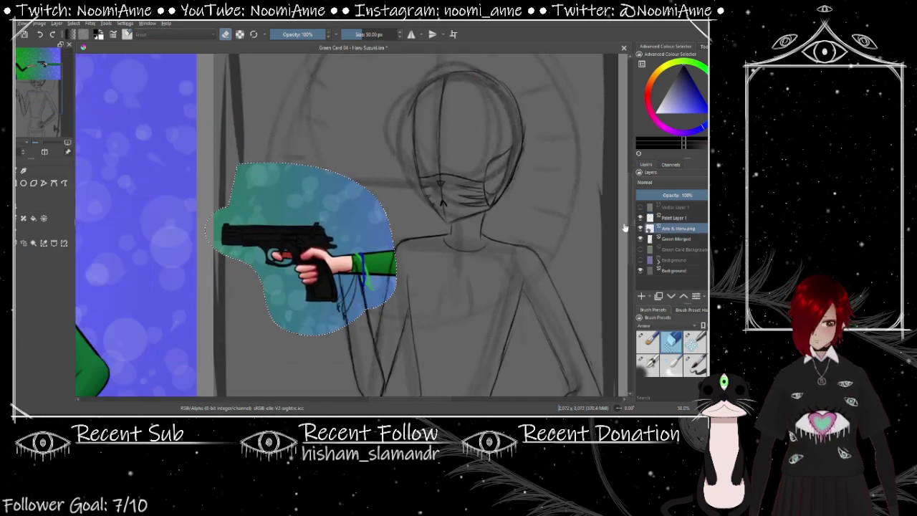
mouse_move(326, 236)
mouse_down()
mouse_move(374, 249)
mouse_move(353, 263)
mouse_move(394, 244)
mouse_move(415, 278)
mouse_up()
scroll(415, 278, up, 5)
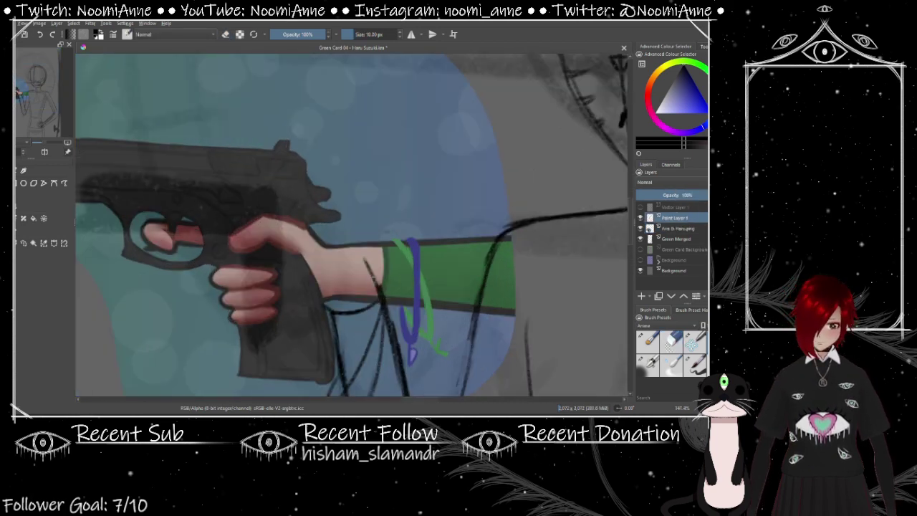
Outline the back of the hand over the reference and scale the gun reference down to fit the arm
drag(307, 245, 335, 219)
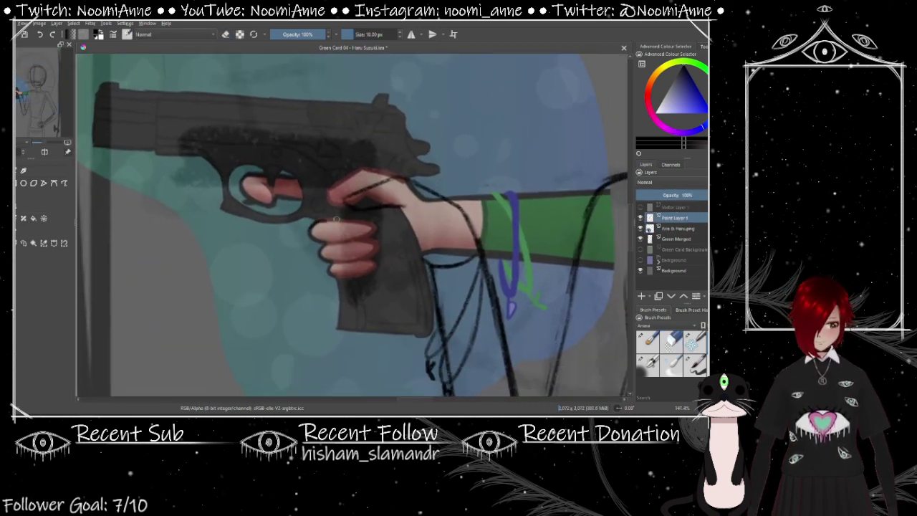
scroll(361, 261, down, 3)
key(Page_Down)
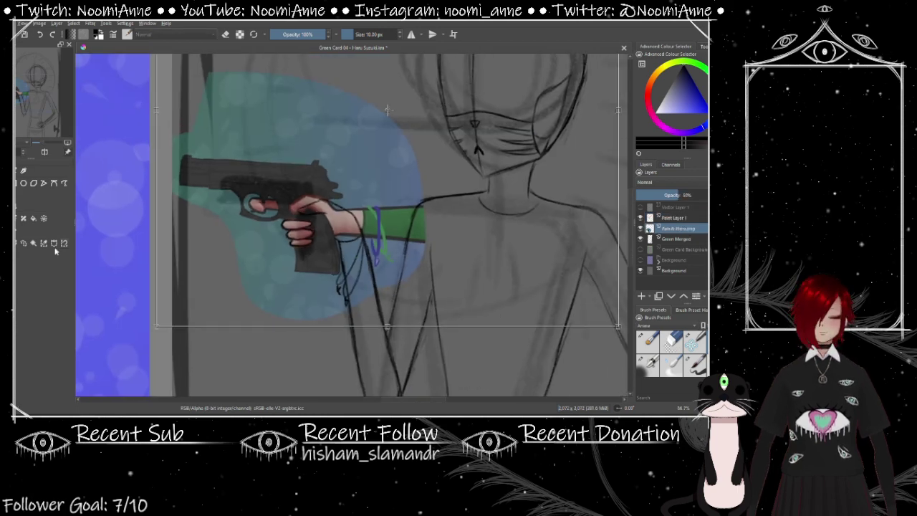
drag(366, 246, 432, 281)
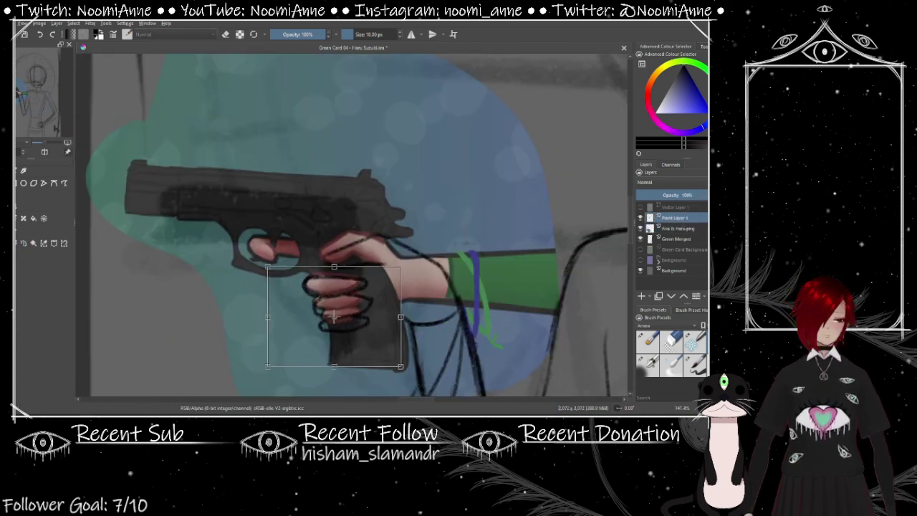
Trace the trigger finger, trigger guard and gun grip on Paint Layer 1
scroll(333, 316, up, 2)
key(b)
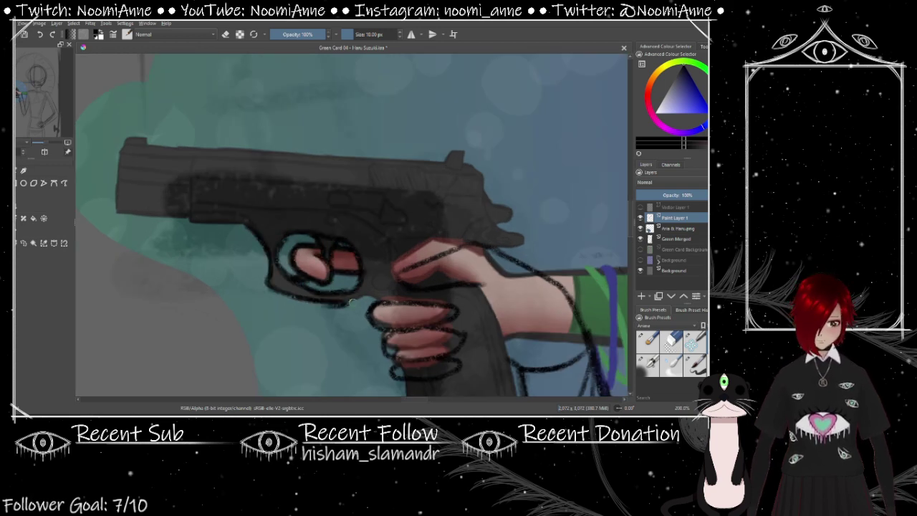
scroll(351, 302, down, 3)
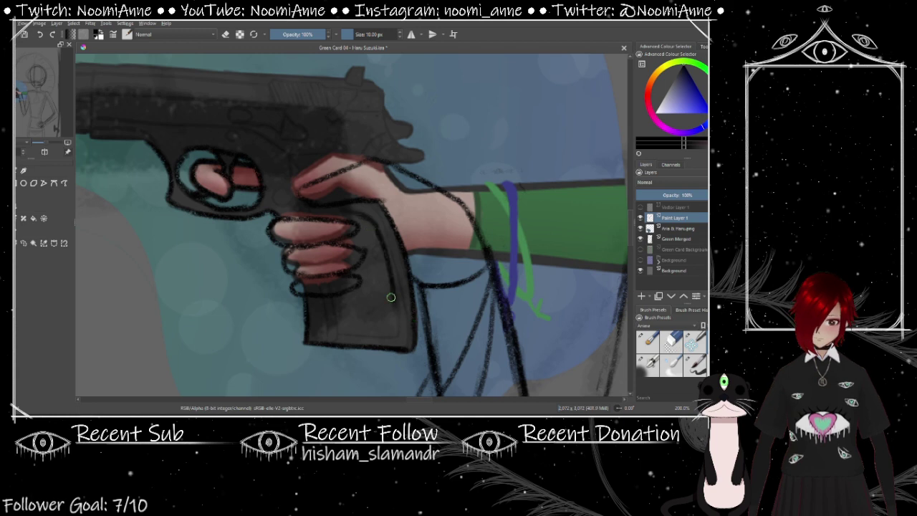
scroll(334, 318, up, 2)
Trace the gun's barrel, slide, sights and hammer in black on Paint Layer 1
mouse_move(116, 141)
mouse_down()
mouse_move(456, 315)
mouse_move(333, 207)
mouse_up()
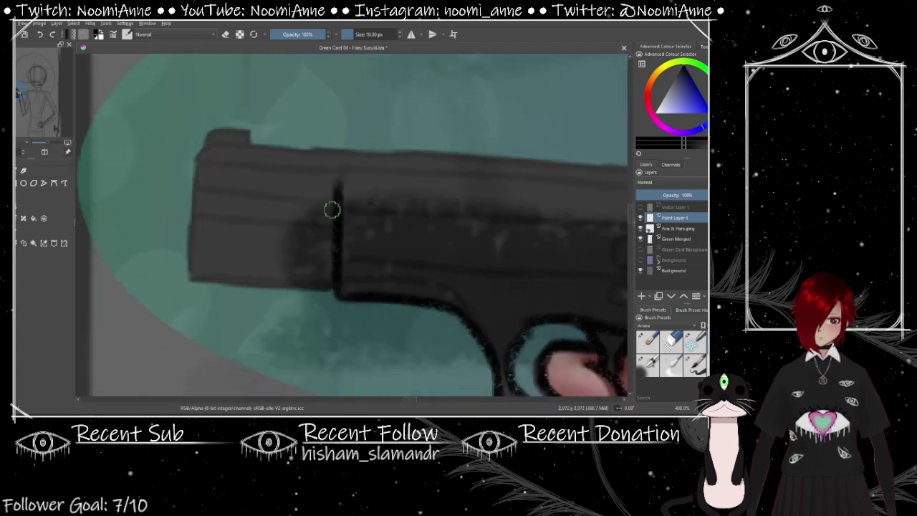
mouse_move(337, 281)
mouse_down()
mouse_move(204, 276)
mouse_move(428, 180)
mouse_move(268, 84)
mouse_up()
drag(215, 124, 492, 136)
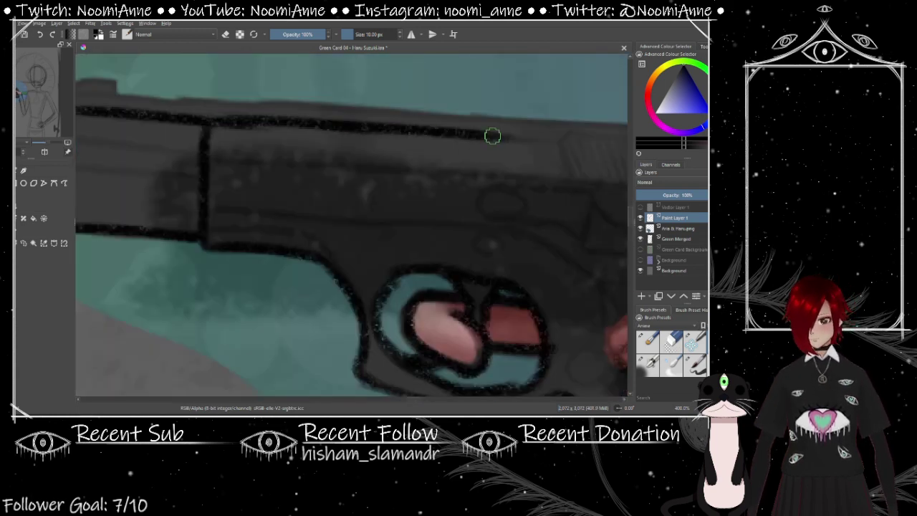
mouse_move(70, 122)
mouse_down()
mouse_move(256, 237)
mouse_move(329, 215)
mouse_up()
mouse_move(269, 229)
mouse_down()
mouse_move(450, 234)
mouse_move(432, 199)
mouse_move(339, 222)
mouse_move(591, 311)
mouse_move(503, 209)
mouse_up()
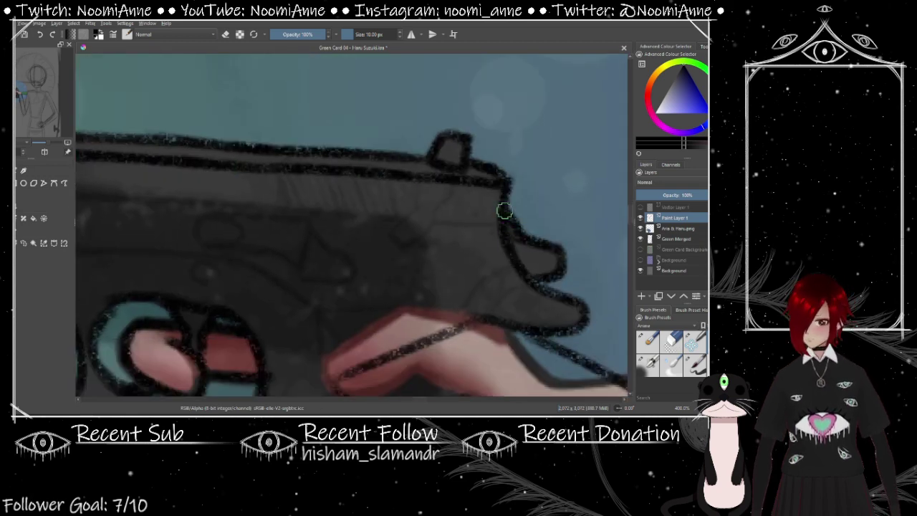
key(minus)
mouse_move(136, 169)
mouse_down()
mouse_move(254, 180)
mouse_move(425, 244)
mouse_up()
key(minus)
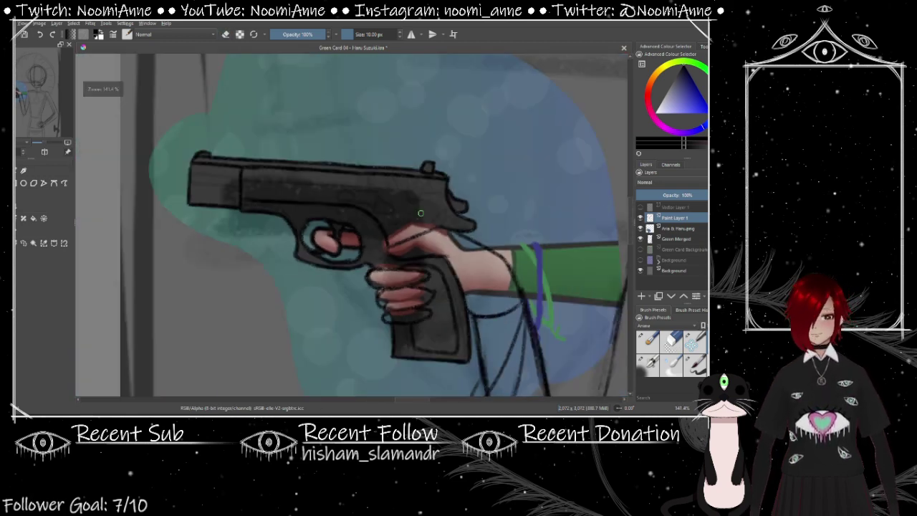
Hide and remove the gun reference layer and the Green Merged rough sketch layer
click(640, 239)
click(641, 238)
click(640, 239)
key(minus)
key(plus)
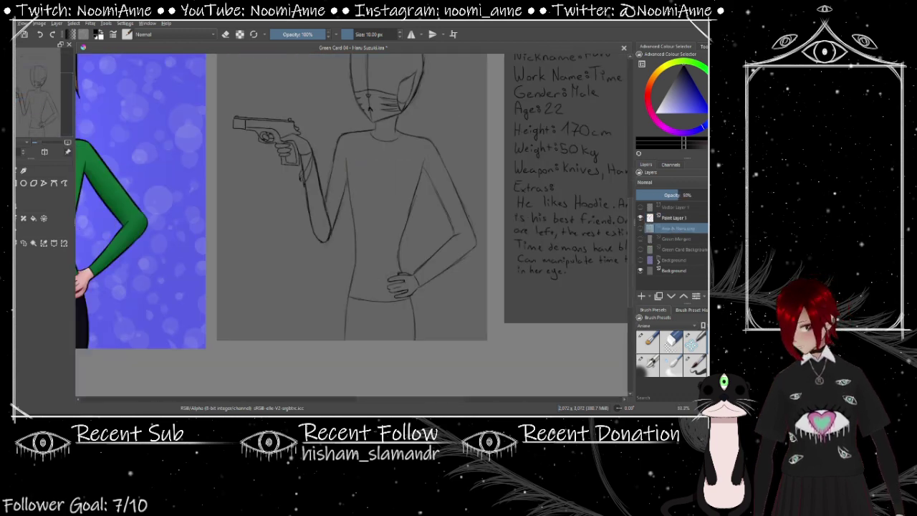
key(plus)
key(plus)
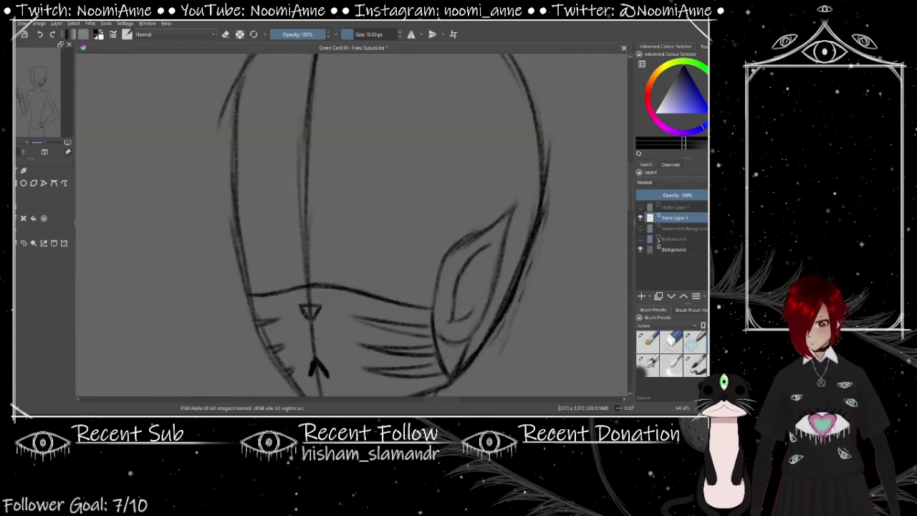
Draw the inner ear details and the visible eye above the mask on Paint Layer 1
key(minus)
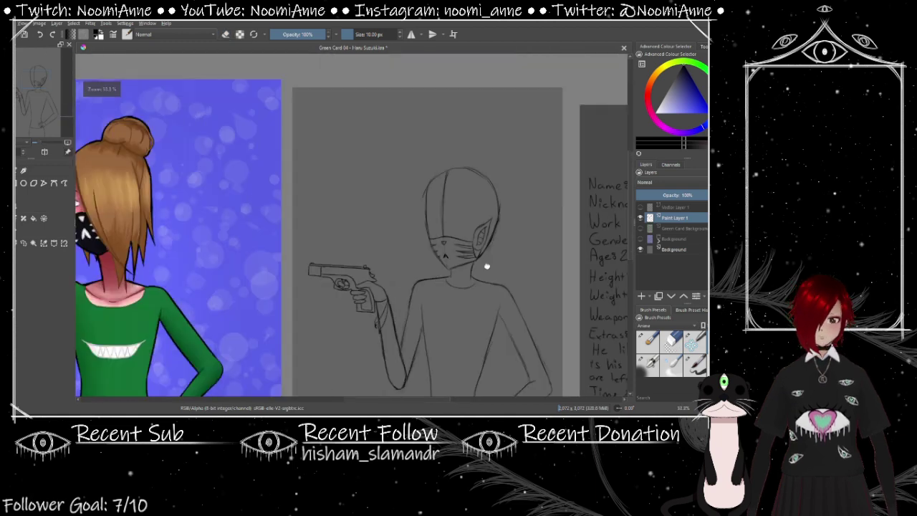
key(minus)
key(minus)
key(plus)
key(plus)
key(plus)
key(plus)
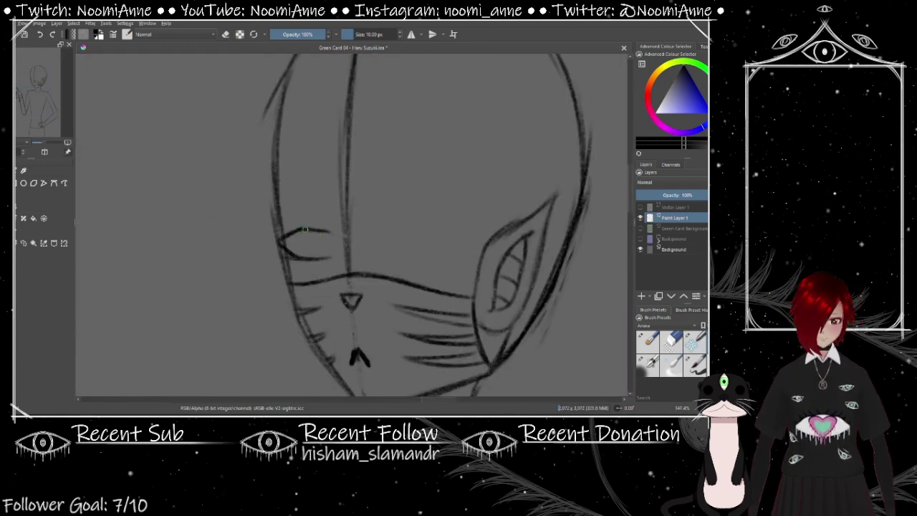
key(minus)
key(minus)
key(minus)
key(minus)
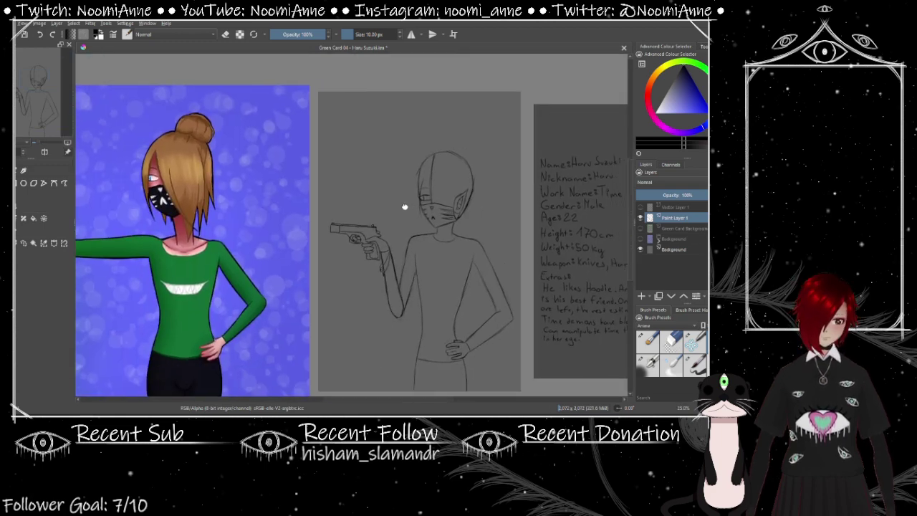
Sketch the long side strands and the diagonal fringe of the hair over the character's face and head on Paint Layer 1
key(plus)
key(plus)
key(plus)
key(plus)
key(minus)
key(minus)
key(minus)
key(minus)
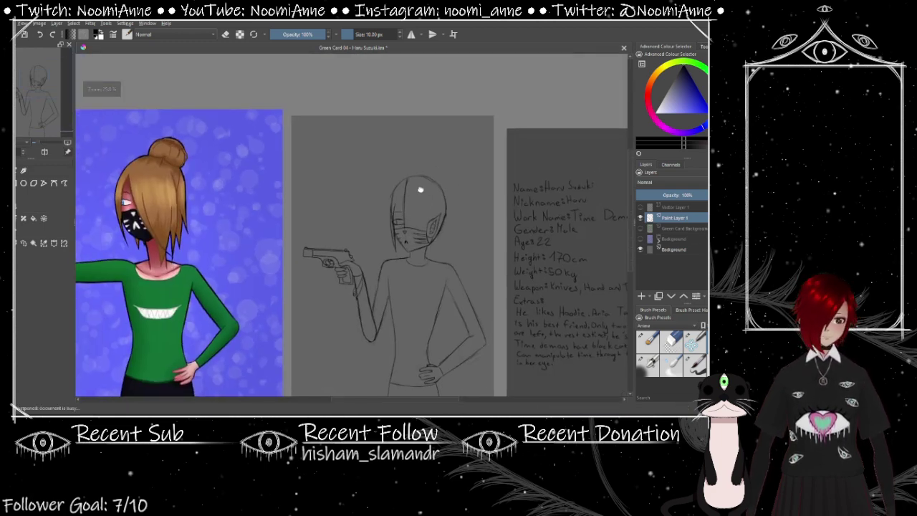
key(plus)
key(plus)
key(plus)
key(minus)
key(minus)
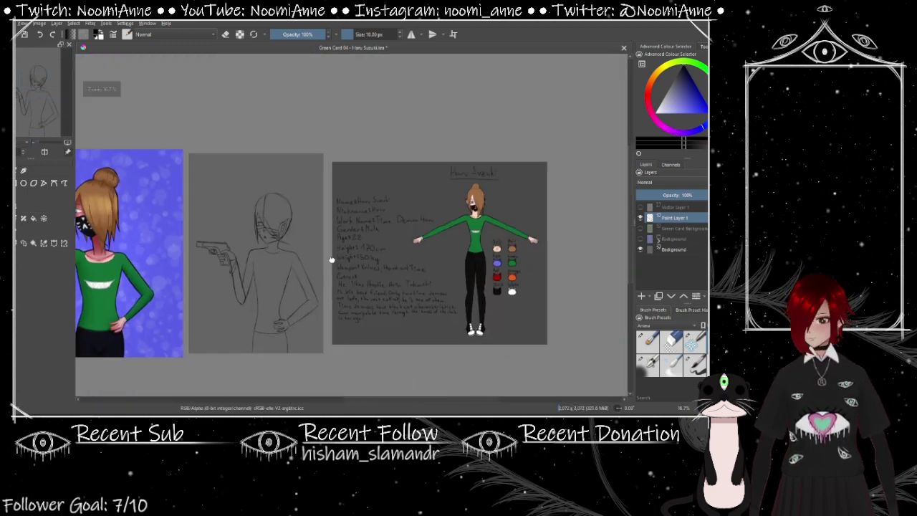
key(plus)
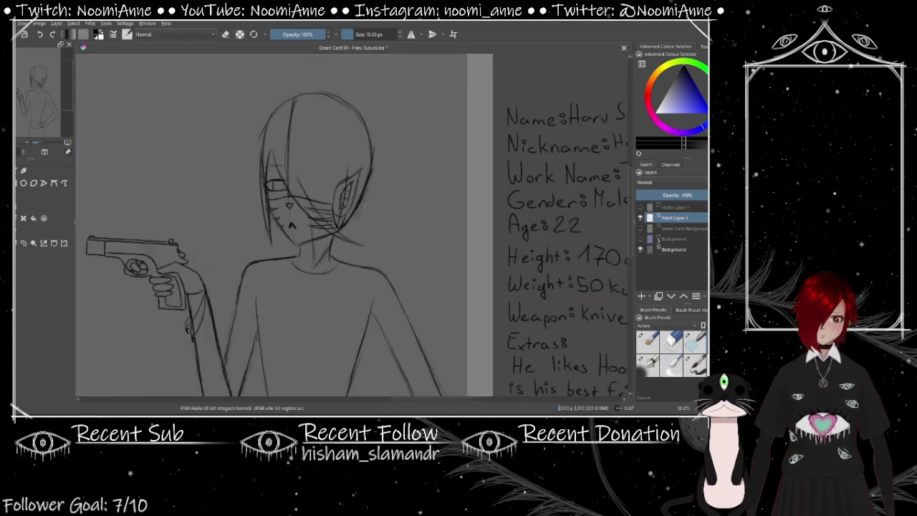
key(plus)
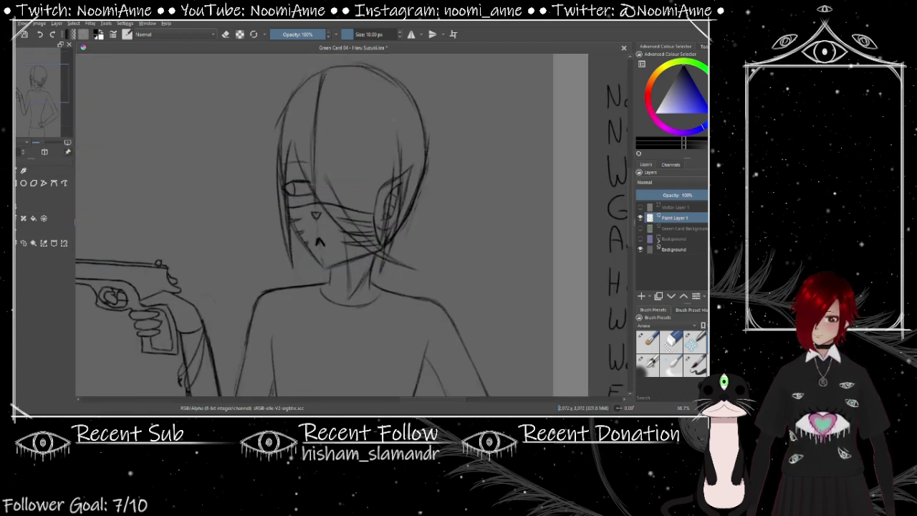
Erase the parts of the mask and ear lines that are covered by the diagonal fringe
key(plus)
key(plus)
key(e)
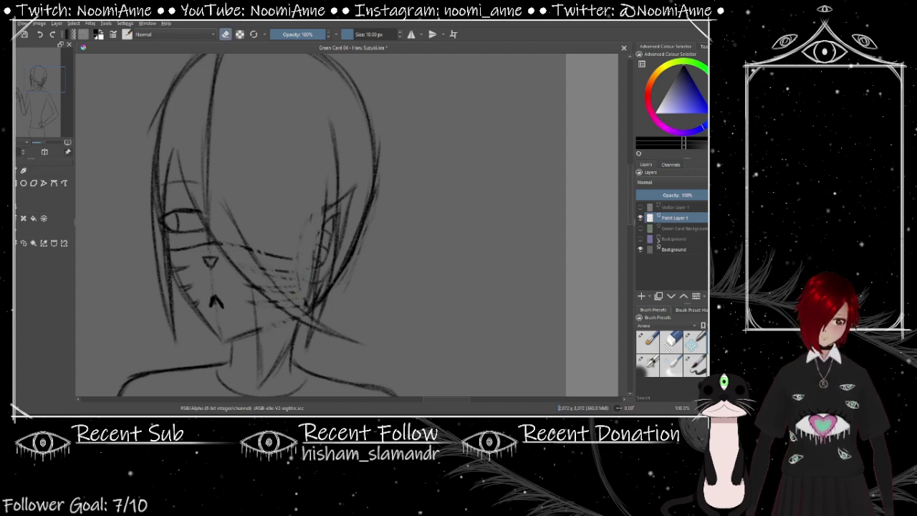
key(minus)
key(minus)
key(minus)
key(minus)
key(e)
Erase the vertical guideline running down through the character's head
key(plus)
key(plus)
key(plus)
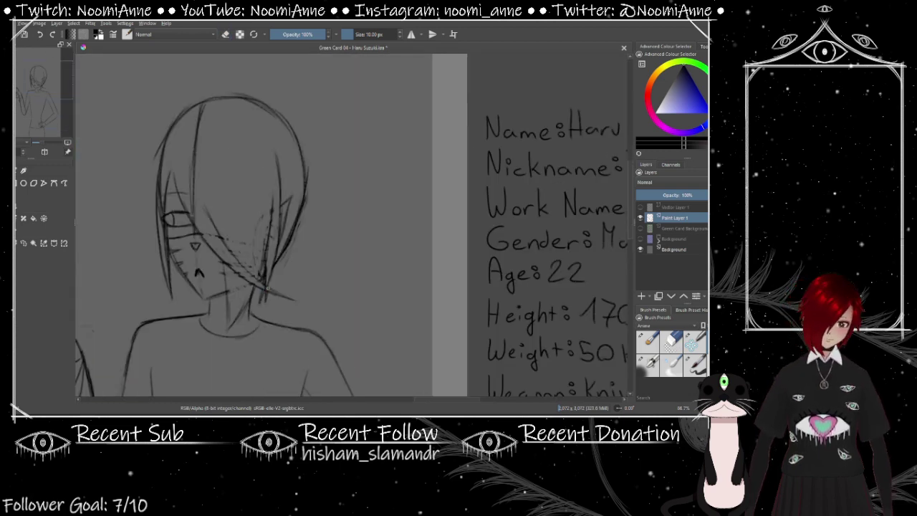
key(minus)
key(e)
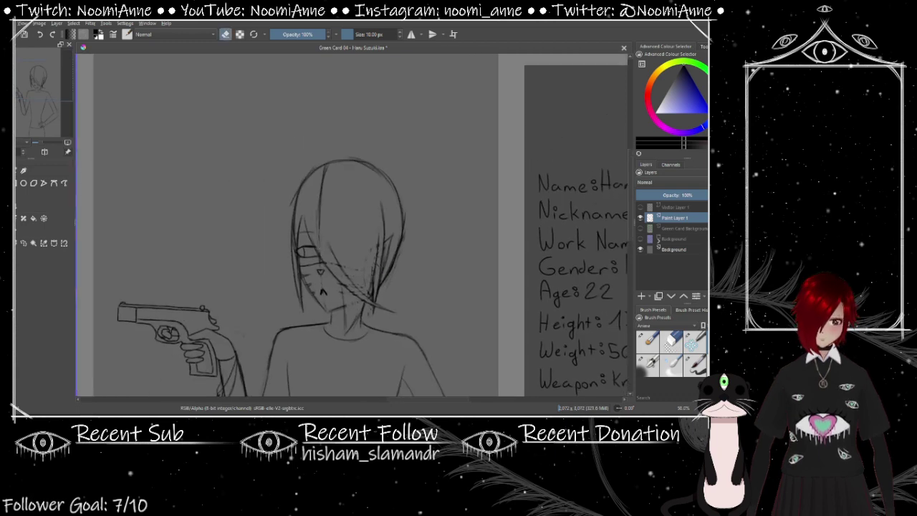
key(minus)
key(e)
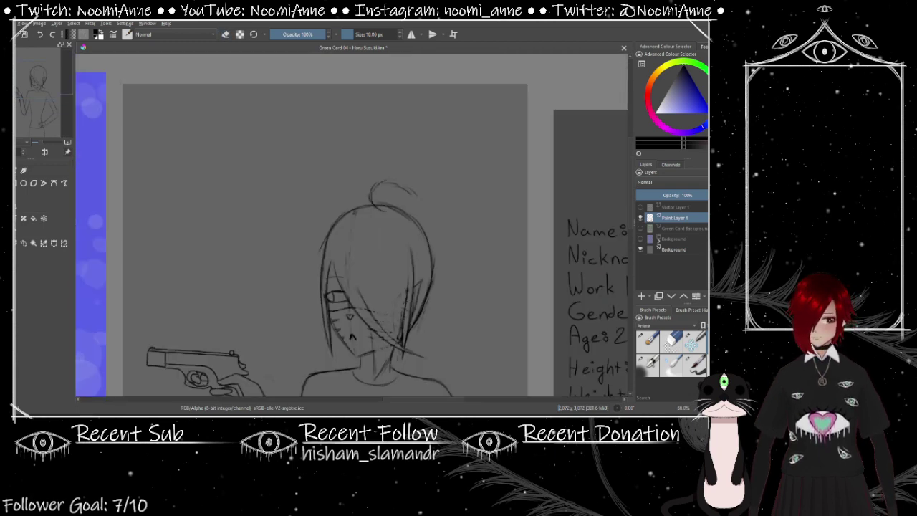
Sketch a rounded hair bun on top of the head and add loose strands behind the ear, cleaning up stray lines
key(plus)
key(minus)
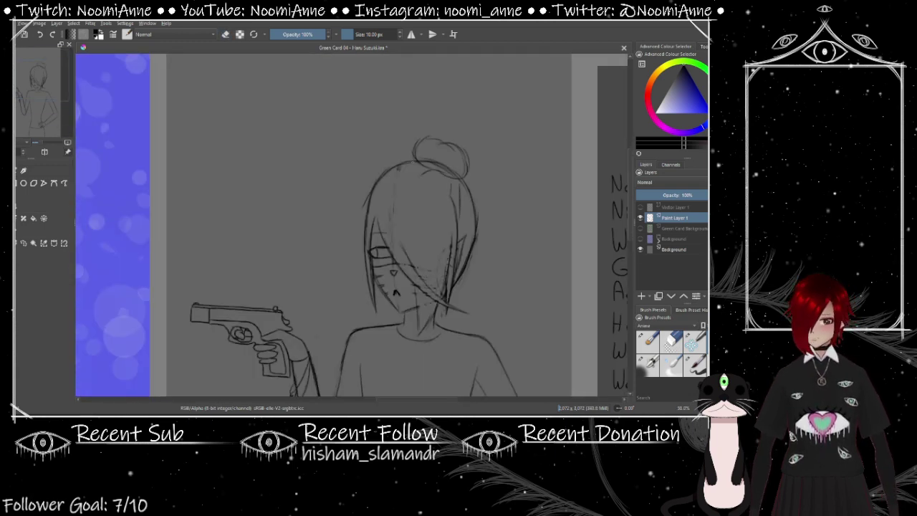
key(plus)
key(minus)
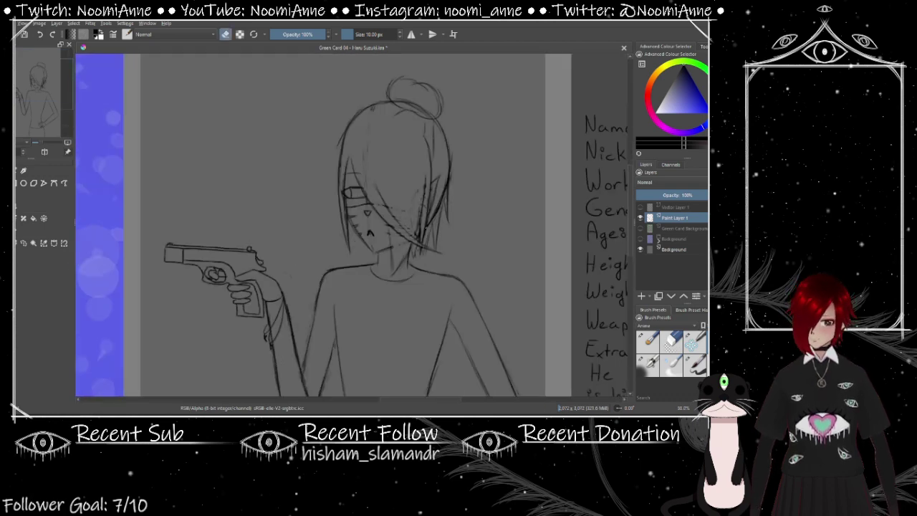
key(e)
key(minus)
key(plus)
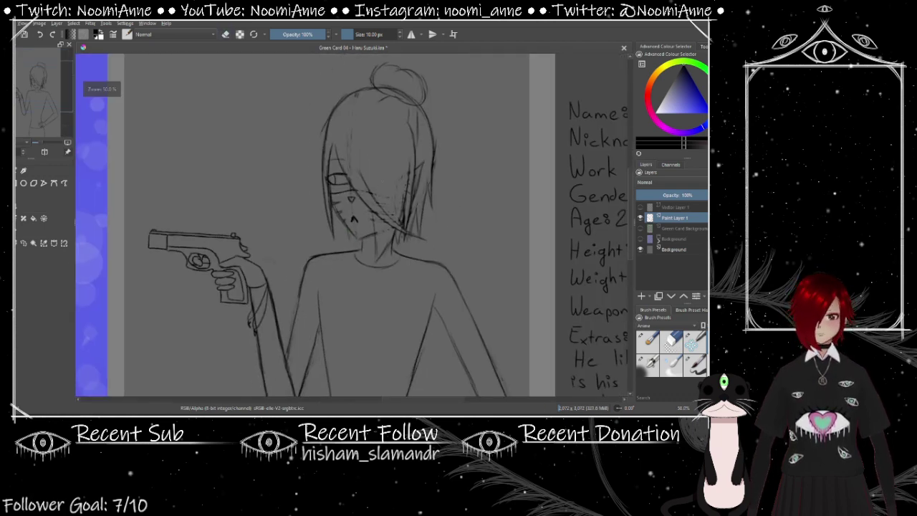
Sketch a wide grinning mouth with a row of jagged teeth across the chest of the shirt
drag(360, 275, 423, 280)
key(minus)
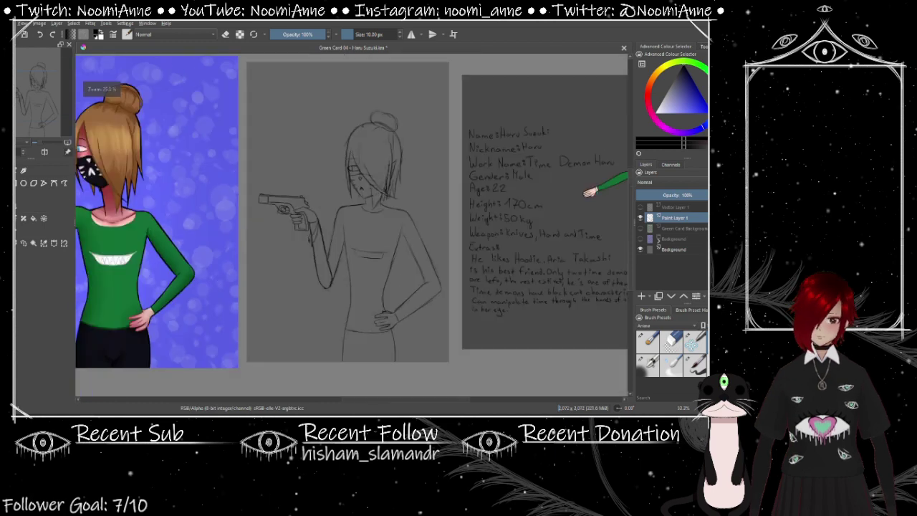
key(plus)
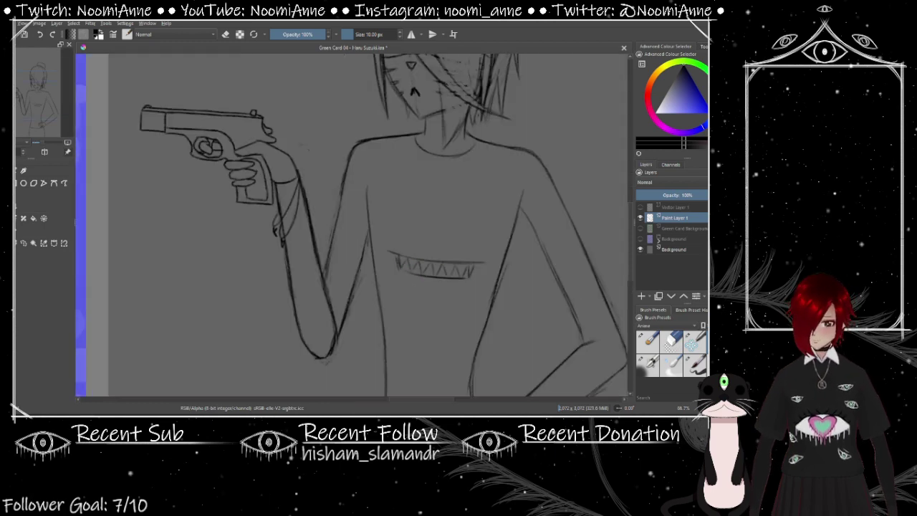
key(minus)
key(minus)
key(plus)
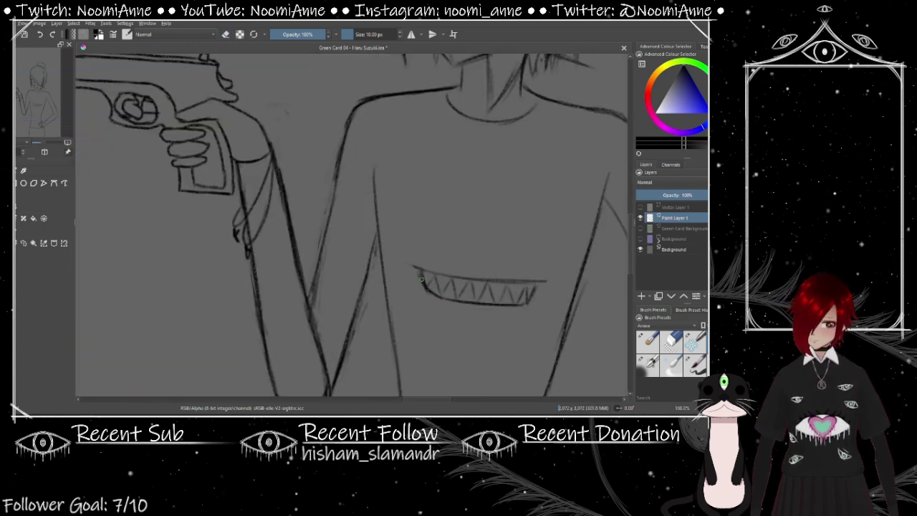
key(minus)
key(minus)
key(minus)
key(minus)
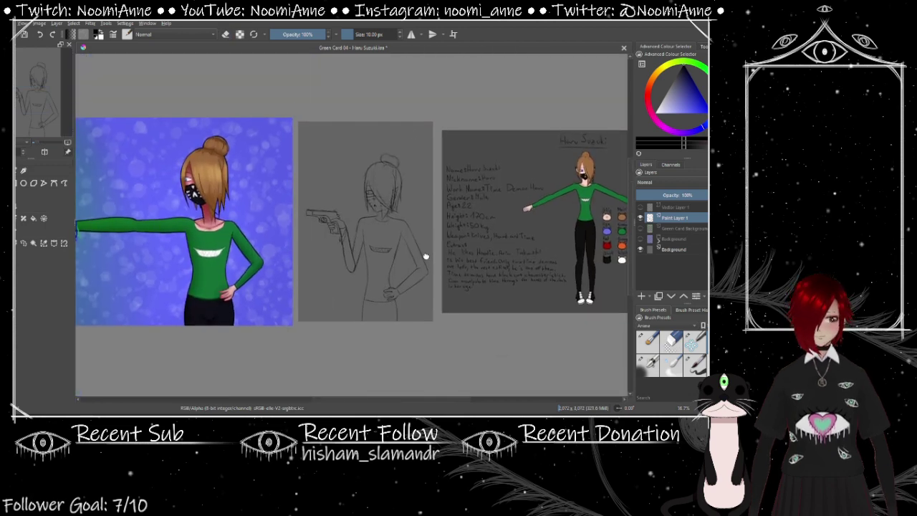
Select the toothed mouth on the shirt with a freehand outline and transform it to fit the chest
drag(425, 256, 418, 258)
key(plus)
key(minus)
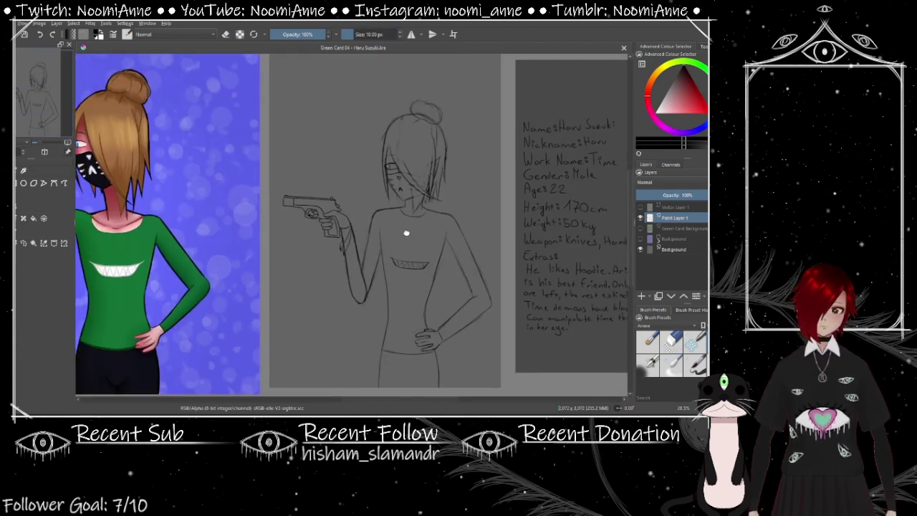
key(plus)
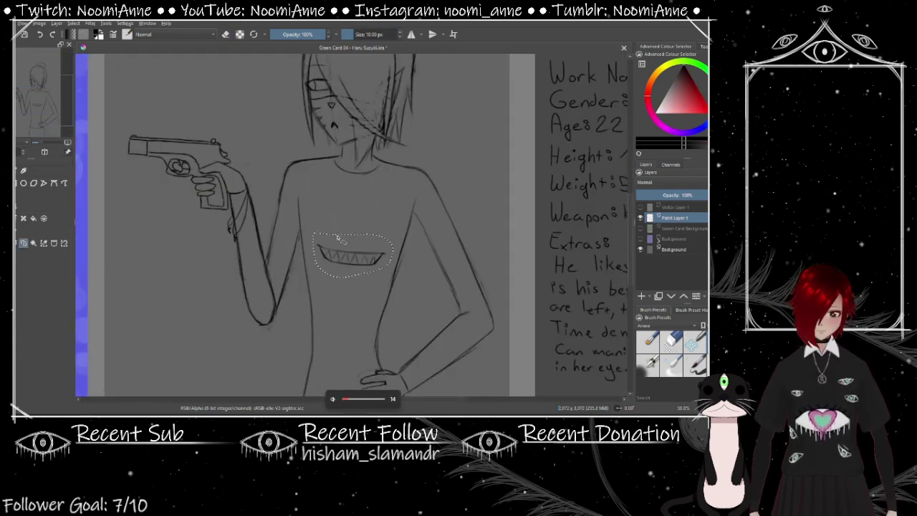
key(minus)
key(minus)
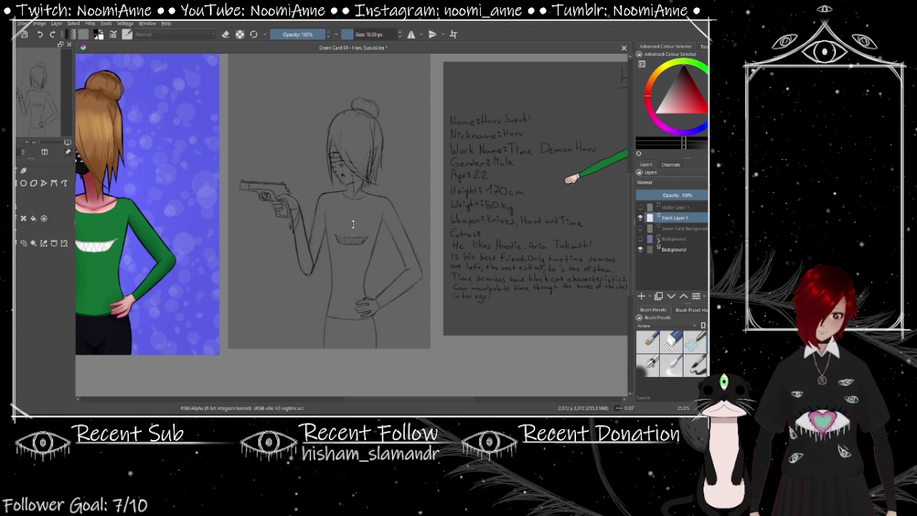
key(Return)
key(minus)
key(plus)
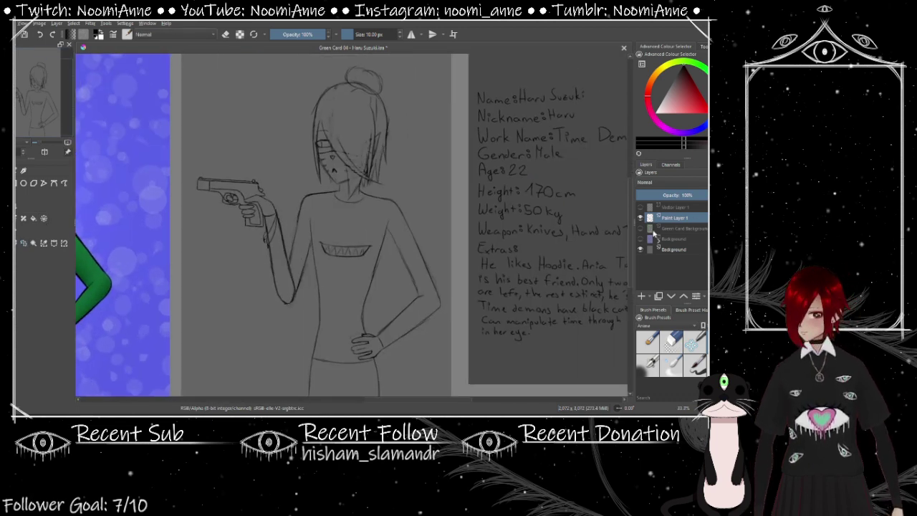
Add a new paint layer above the faded sketch layer and choose the inking brush preset for the line art
key(minus)
key(minus)
key(plus)
key(Insert)
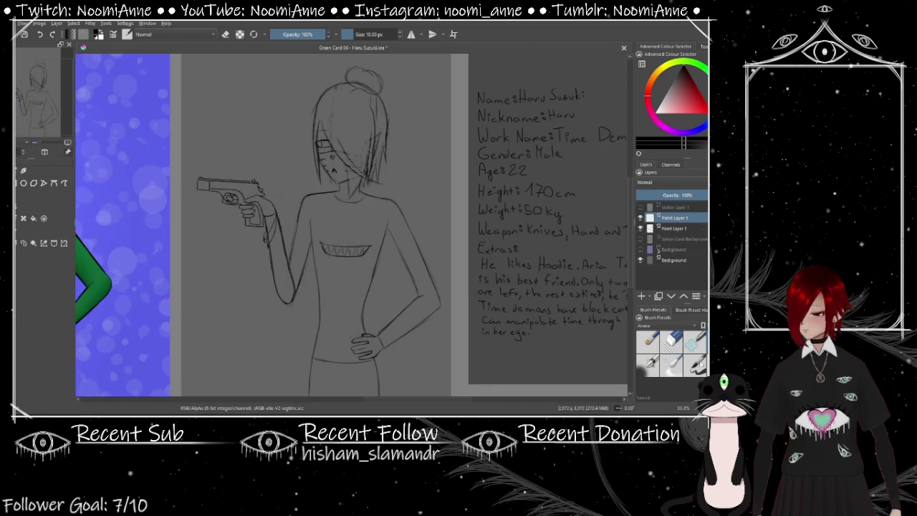
click(695, 366)
click(649, 228)
click(674, 217)
scroll(321, 254, up, 1)
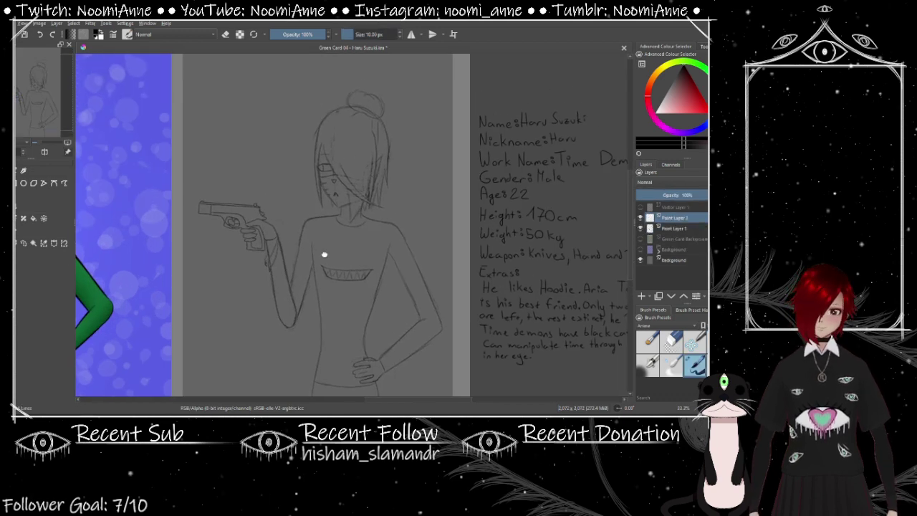
Ink the two long curves of the diagonal fringe lock in black on the new layer and clean up its tip
key(1)
drag(278, 166, 481, 370)
drag(330, 220, 498, 362)
key(plus)
key(e)
drag(387, 319, 402, 324)
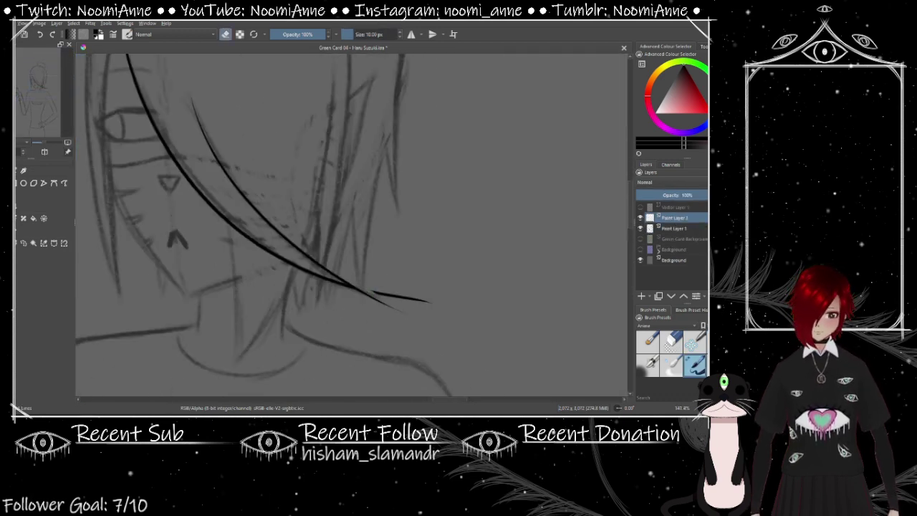
key(e)
Ink the pointed hair strand over the neck on a separate layer, merge it down and erase the overshoot at its tip
key(1)
key(Insert)
drag(322, 227, 328, 342)
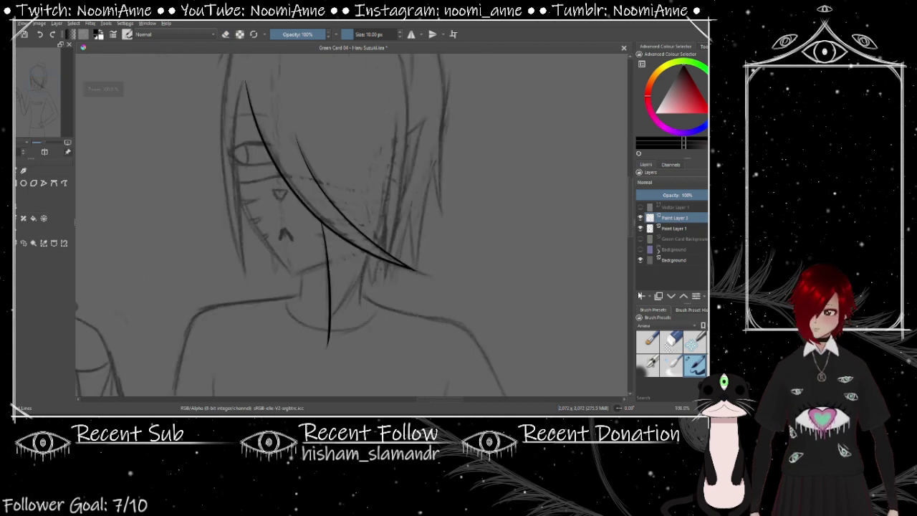
drag(394, 119, 308, 341)
key(plus)
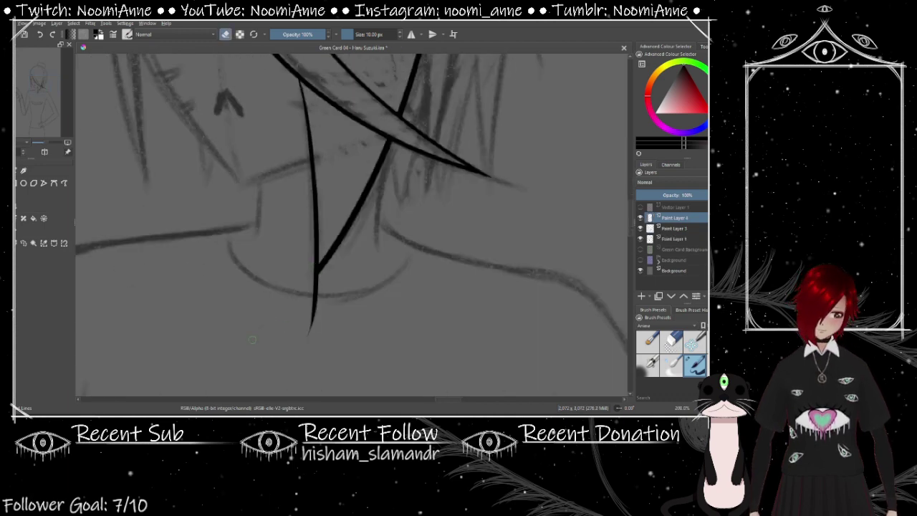
key(ctrl+e)
key(e)
drag(317, 274, 314, 334)
Ink the inner edge of the face-framing strand beside the eye, joining it to the fringe in a sharp point
key(plus)
key(plus)
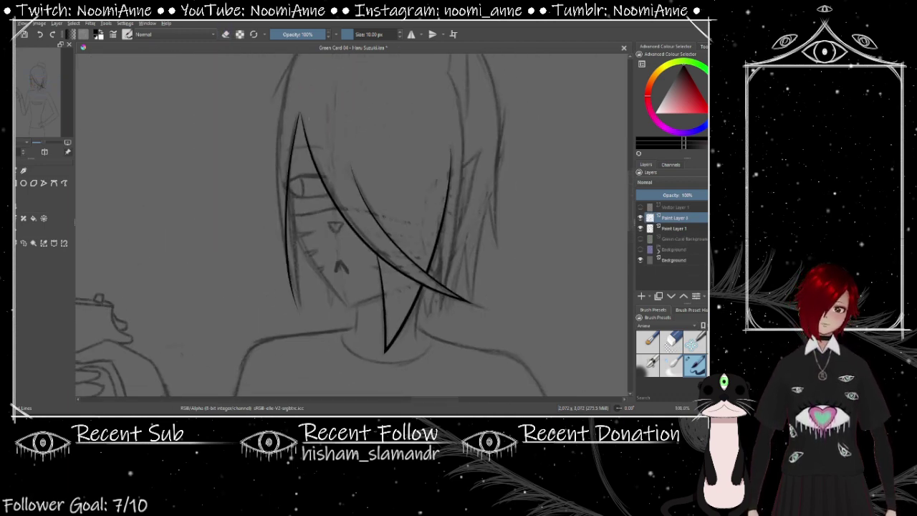
drag(277, 182, 268, 121)
key(minus)
key(minus)
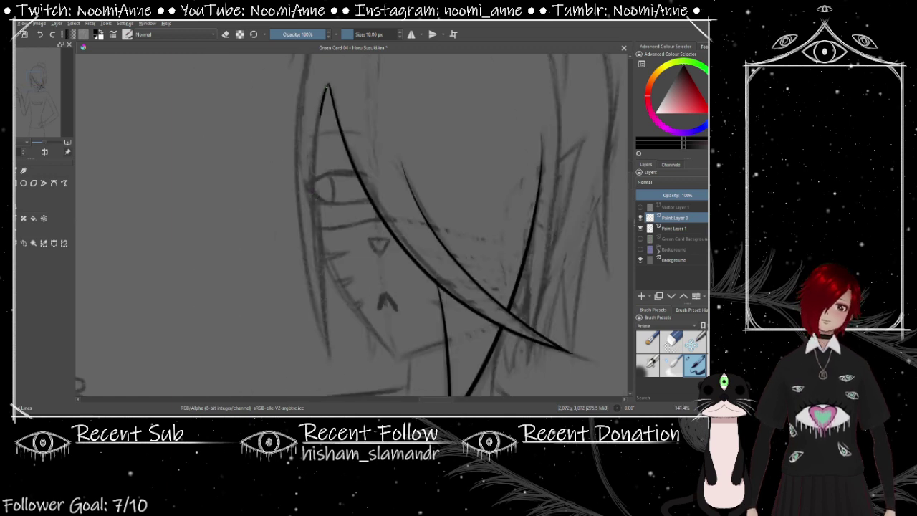
Ink the head's outer curve from the crown down along the outside of the strand beside the visible eye
drag(307, 188, 438, 96)
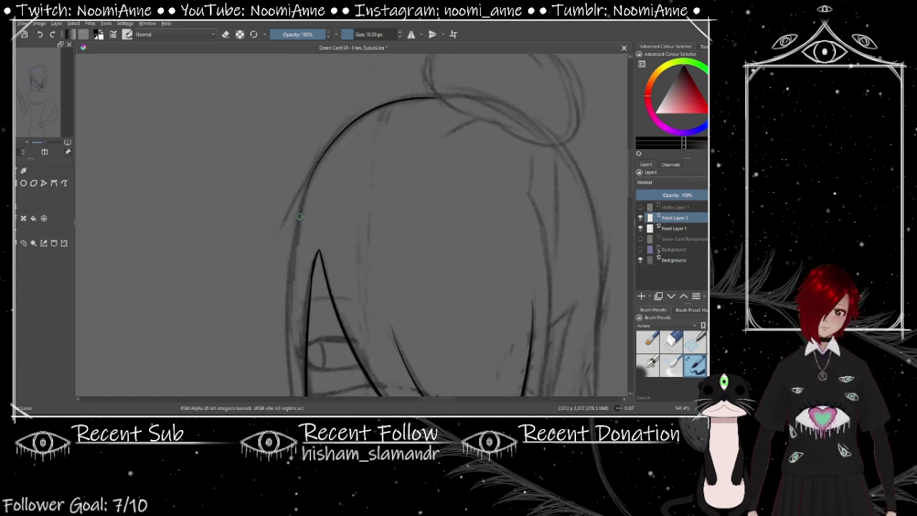
key(plus)
mouse_move(302, 104)
mouse_down()
mouse_move(270, 310)
mouse_move(272, 166)
mouse_move(305, 110)
mouse_up()
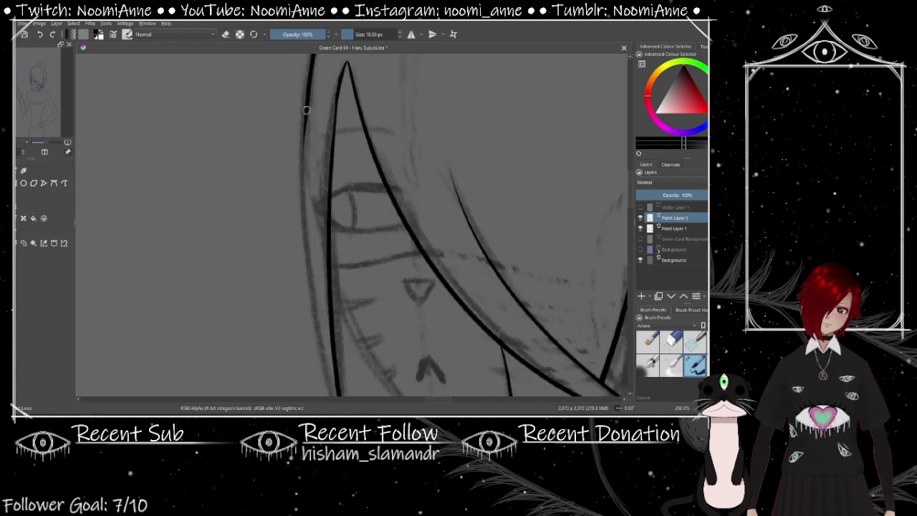
scroll(309, 182, down, 2)
key(minus)
key(e)
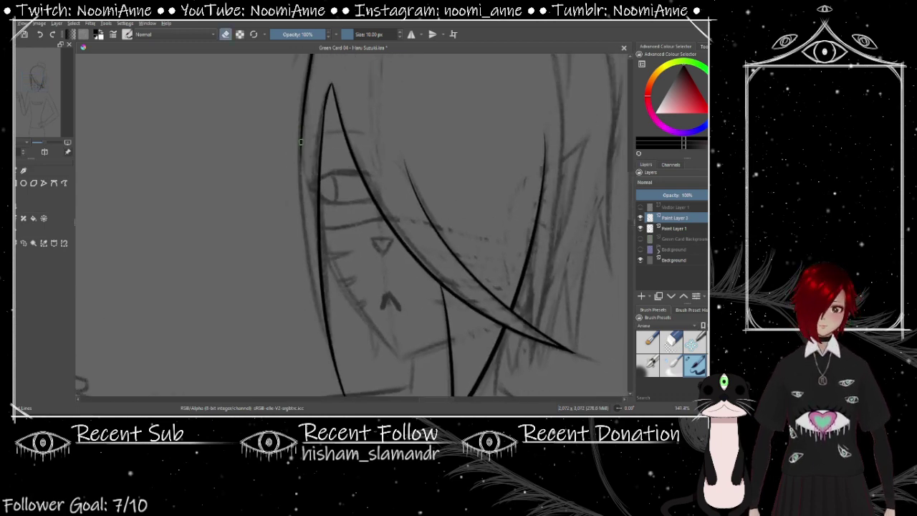
key(e)
mouse_move(301, 142)
mouse_down()
mouse_move(310, 271)
mouse_move(343, 330)
mouse_up()
Ink the hair bun's outline in overlapping curves, redoing the curve on its back side
scroll(351, 223, down, 2)
scroll(313, 354, up, 5)
key(plus)
key(e)
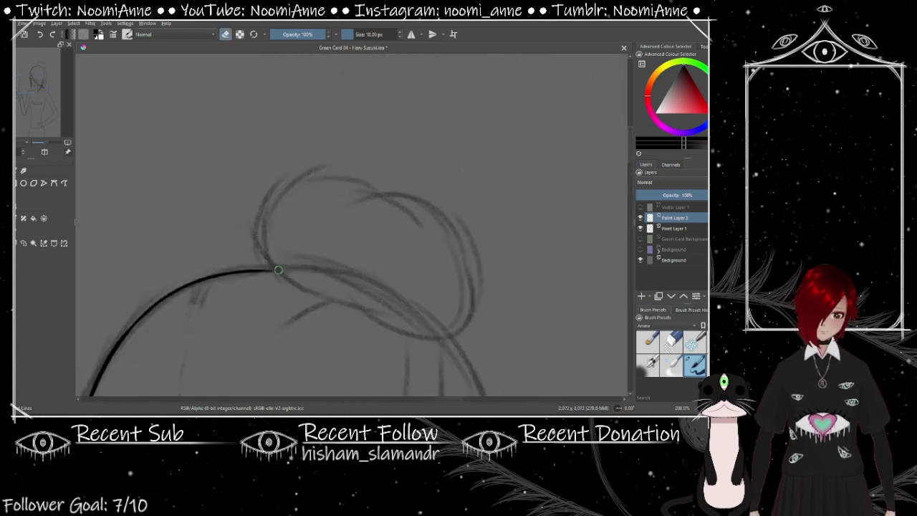
mouse_move(279, 270)
mouse_down()
mouse_move(283, 194)
mouse_move(390, 183)
mouse_up()
drag(272, 247, 419, 304)
mouse_move(359, 201)
mouse_down()
mouse_move(365, 315)
mouse_move(491, 270)
mouse_up()
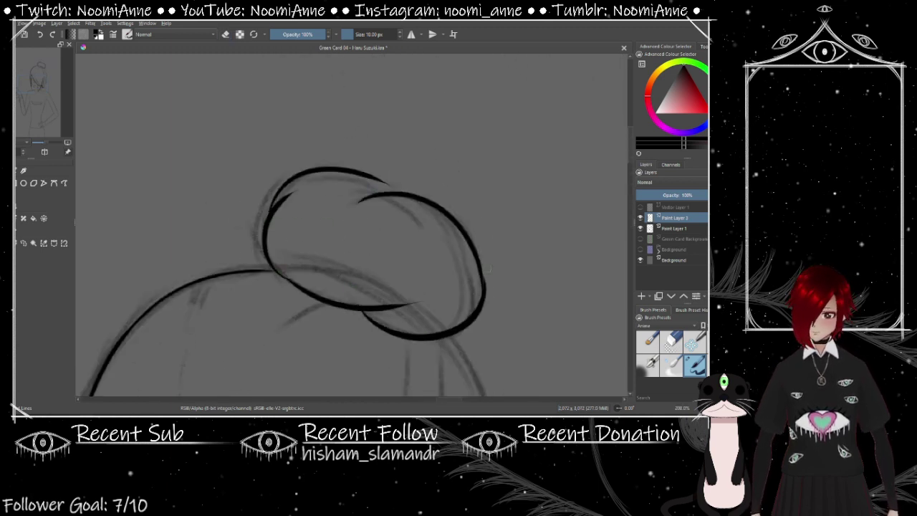
key(ctrl+z)
drag(385, 210, 366, 316)
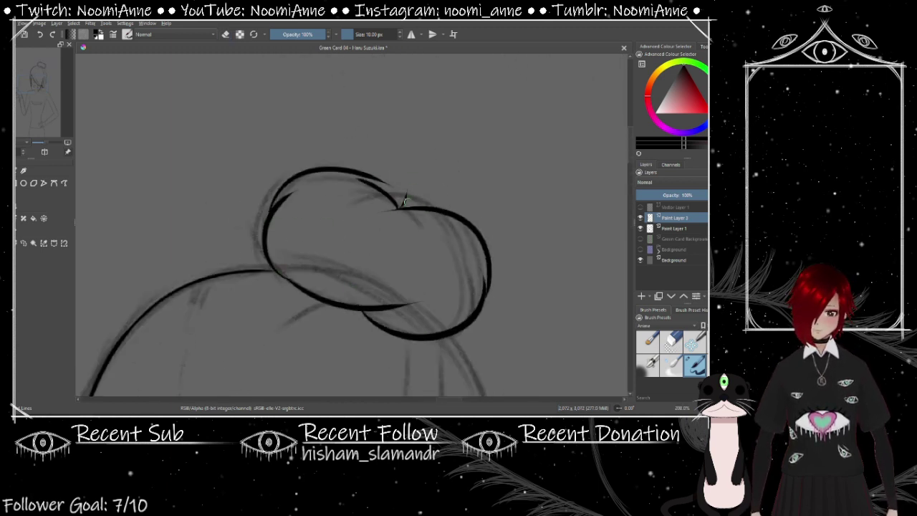
Ink small overlapping hair loops at the bun's upper notch and curved strand lines inside the bun
scroll(403, 207, down, 2)
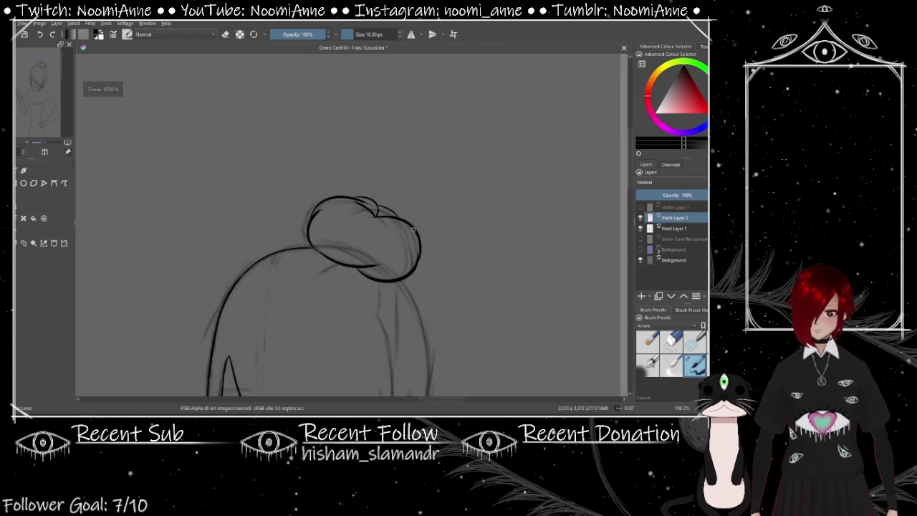
scroll(369, 179, up, 2)
scroll(359, 175, up, 1)
scroll(379, 192, down, 2)
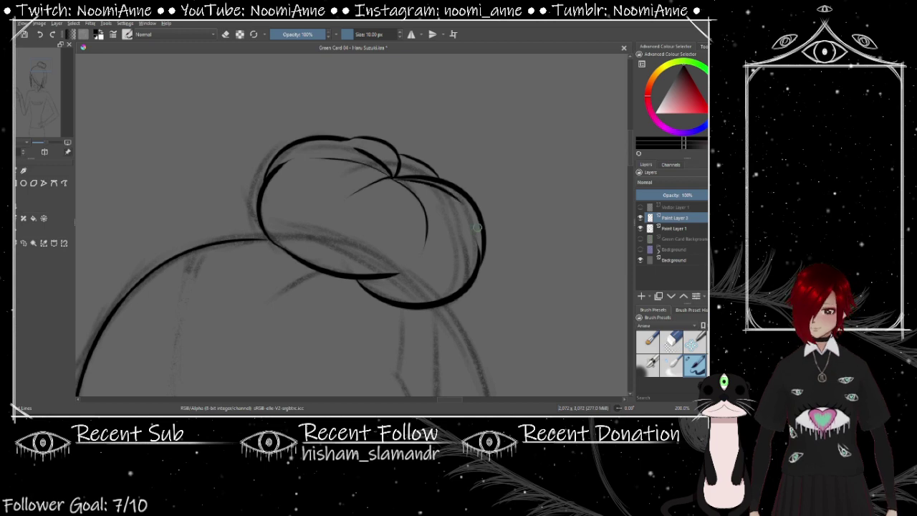
scroll(457, 225, down, 2)
Select the hair bun's line art with a freehand outline and adjust its placement with the Transform tool
scroll(420, 251, up, 4)
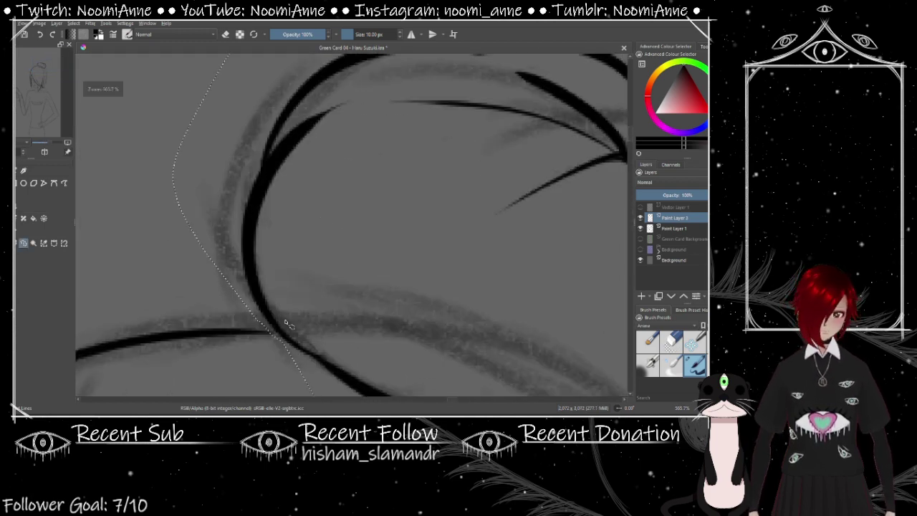
scroll(290, 333, down, 3)
scroll(377, 234, up, 1)
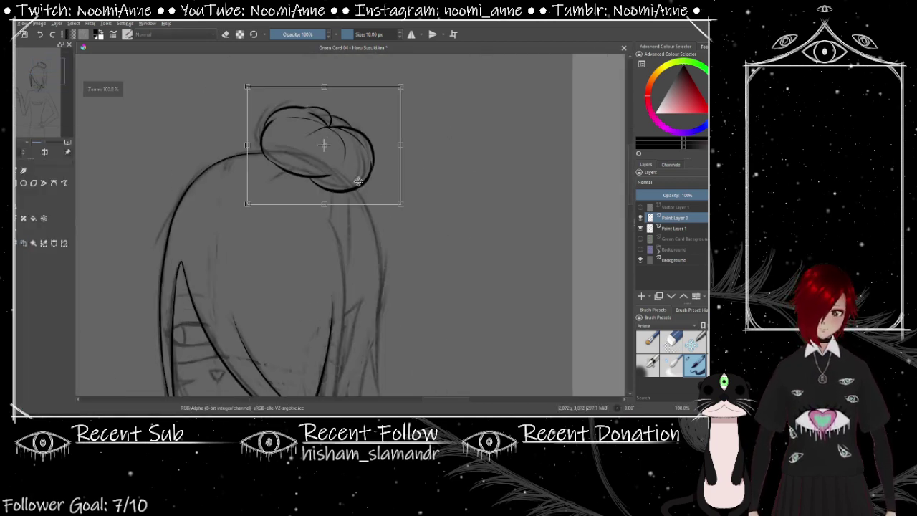
Ink the long curved strand behind the fringe down to a pointed tip on a separate layer, cleaning its overlaps
scroll(376, 234, up, 2)
scroll(287, 215, down, 2)
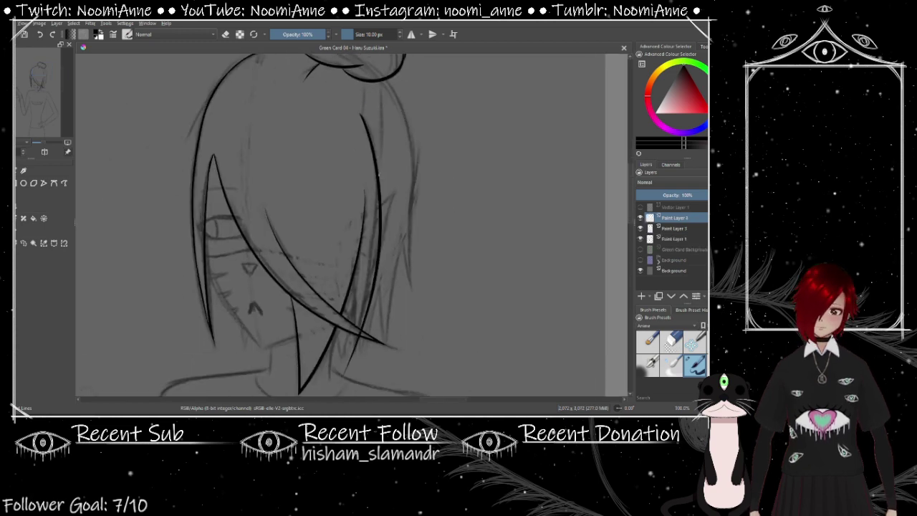
key(e)
scroll(367, 225, up, 2)
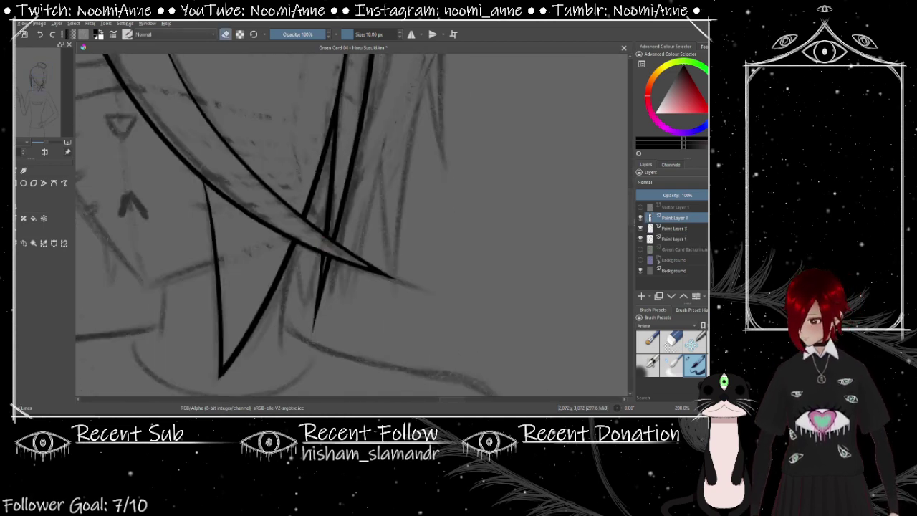
scroll(332, 272, down, 3)
Ink the strand lines running down from beneath the bun and the outer curve of the back hair
scroll(336, 250, up, 3)
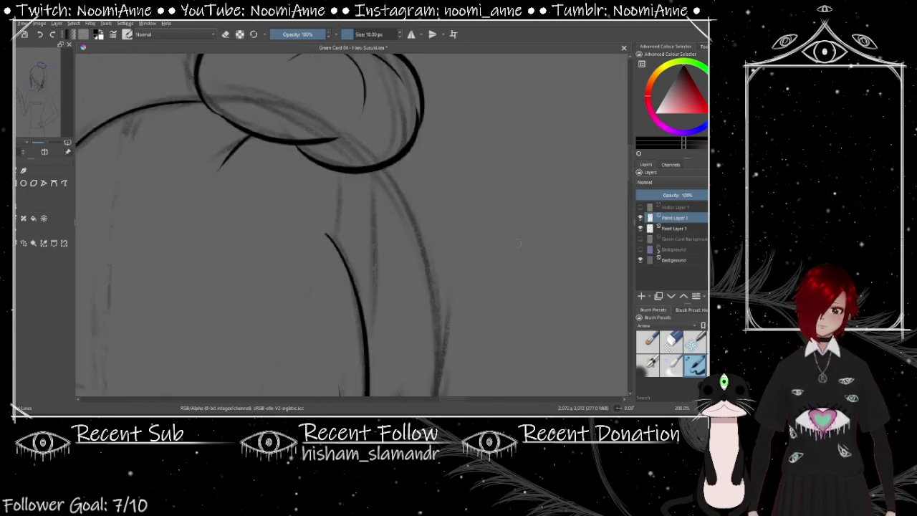
key(e)
drag(346, 147, 336, 254)
scroll(336, 254, down, 2)
scroll(260, 156, up, 3)
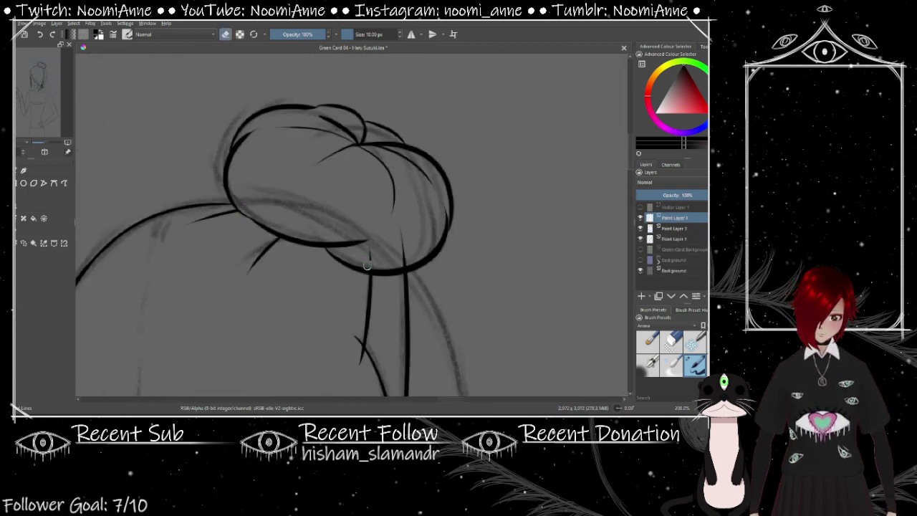
scroll(338, 80, down, 1)
scroll(338, 81, up, 2)
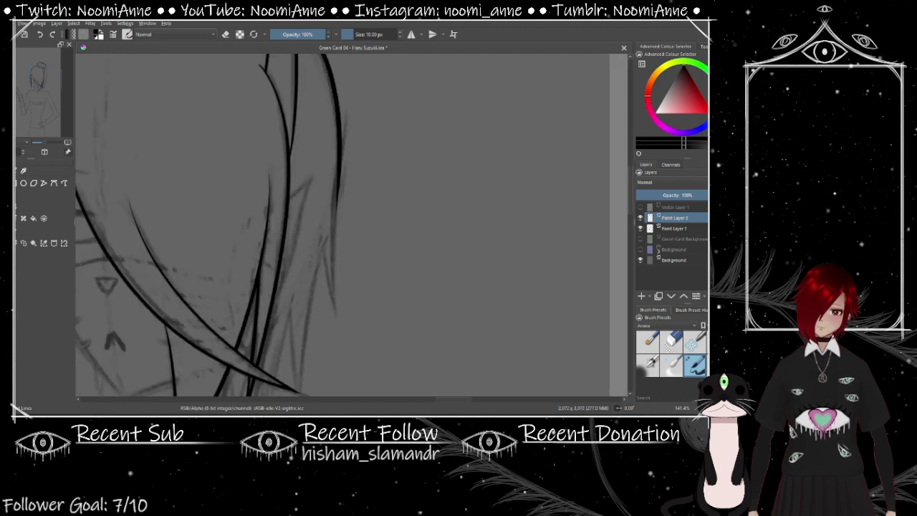
Extend the back hair's outer curve into a pointed tip and clean up its edges
key(e)
drag(328, 209, 333, 107)
drag(326, 147, 322, 315)
key(e)
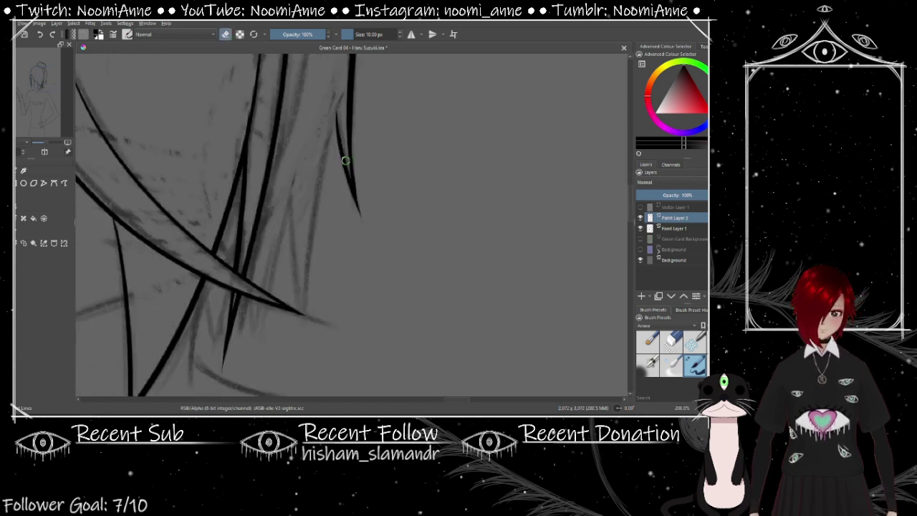
Ink the jagged hair tips behind the fringe point on a new layer, erase the overshoots and merge it down
key(Insert)
drag(336, 119, 302, 364)
drag(300, 201, 324, 379)
drag(291, 197, 247, 372)
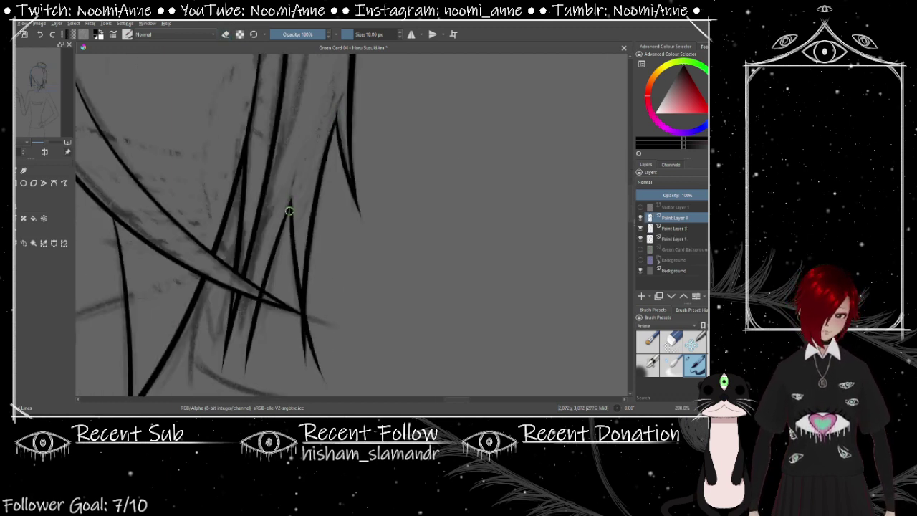
drag(287, 219, 256, 376)
drag(260, 232, 254, 276)
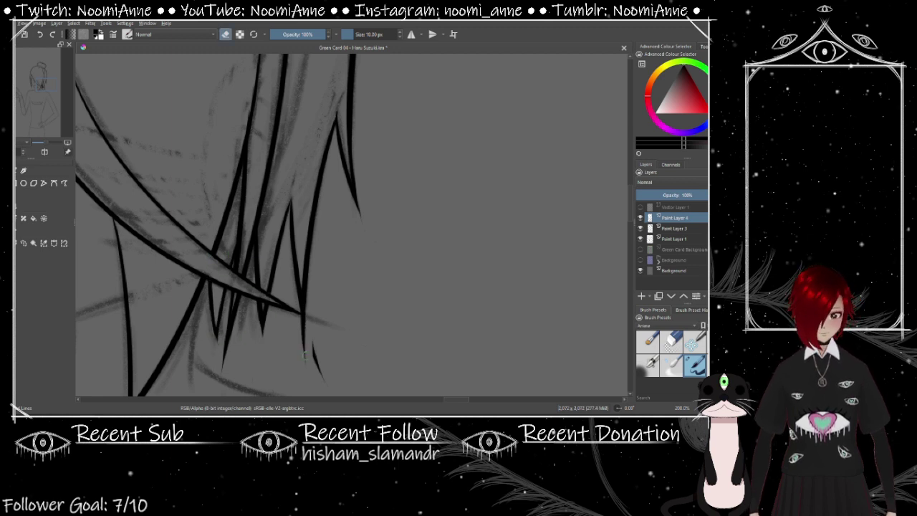
scroll(301, 237, up, 2)
scroll(335, 177, down, 1)
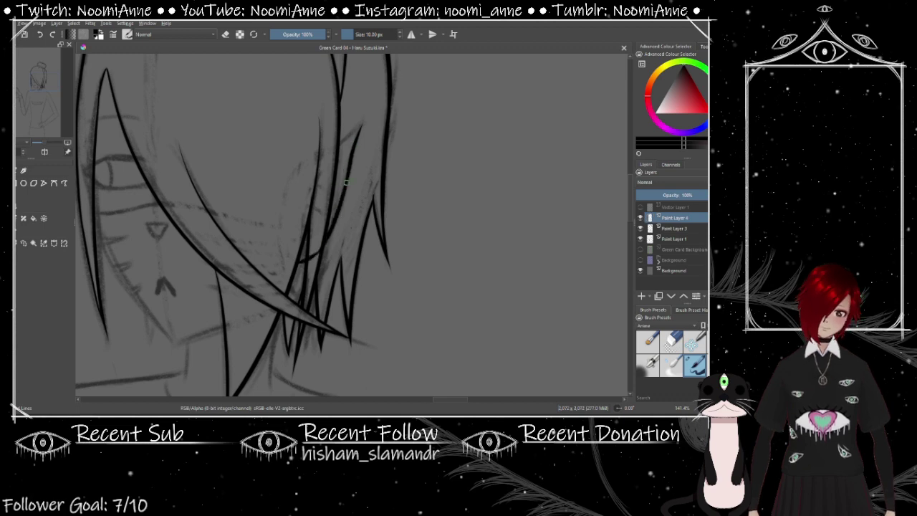
key(ctrl+e)
Ink the visible eye's outline and iris edge on a new layer
scroll(345, 202, up, 2)
key(Insert)
scroll(356, 217, down, 2)
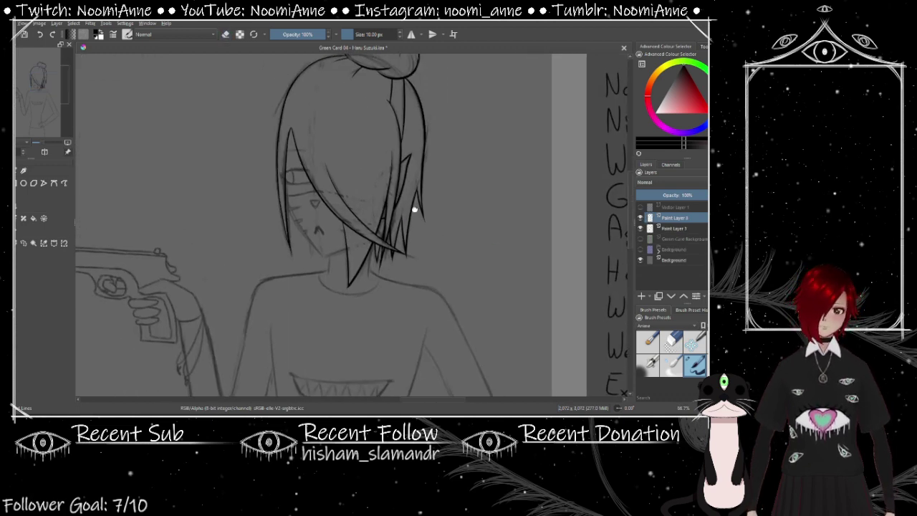
scroll(272, 265, up, 2)
drag(262, 257, 292, 283)
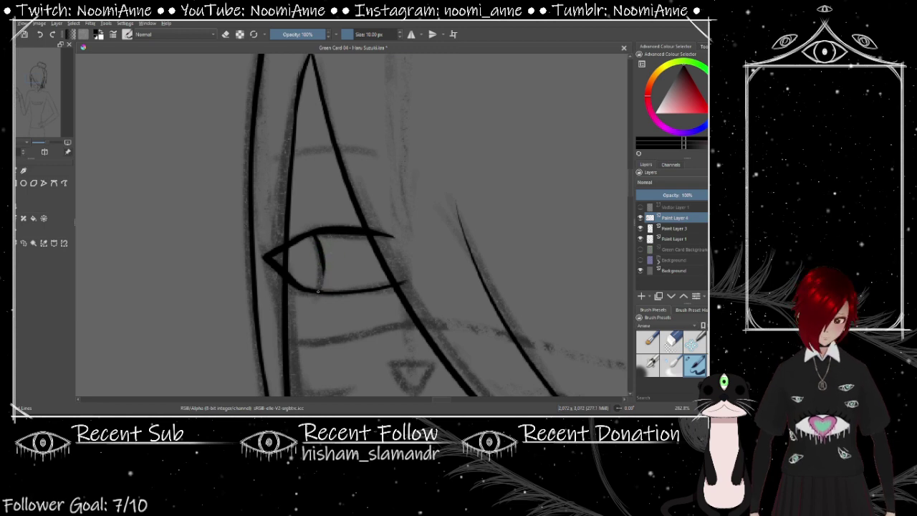
Ink the eyebrow above the eye and lighten the eye and brow lines where the hair overlaps them
drag(236, 188, 322, 192)
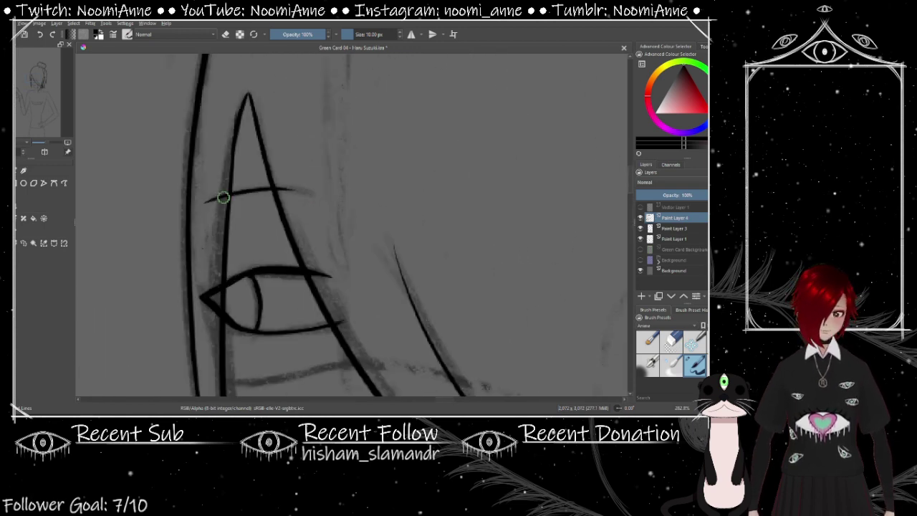
key(e)
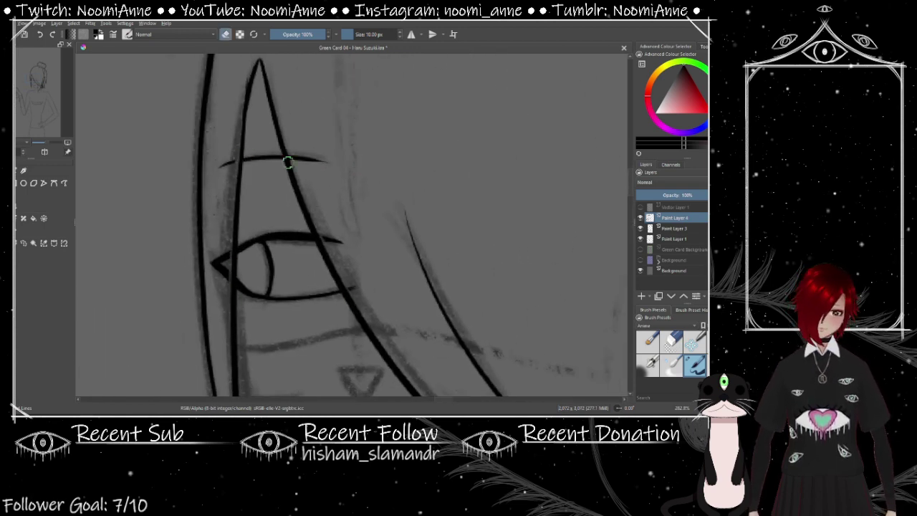
key(e)
key(minus)
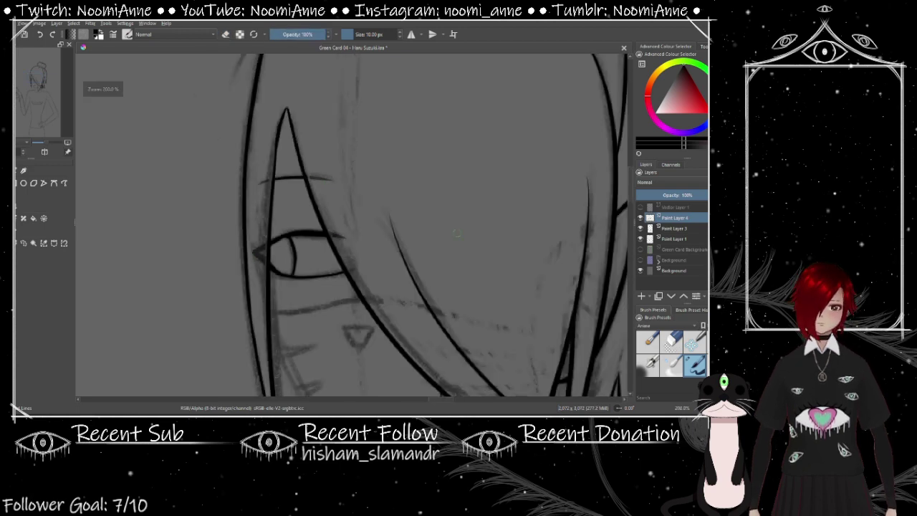
Ink the face outline from the cheek down to the chin and along the jaw to the hair strand
scroll(219, 215, down, 3)
mouse_move(202, 171)
mouse_down()
mouse_move(211, 213)
mouse_move(315, 369)
mouse_up()
drag(315, 369, 334, 290)
drag(427, 259, 310, 299)
key(e)
key(e)
scroll(402, 265, up, 3)
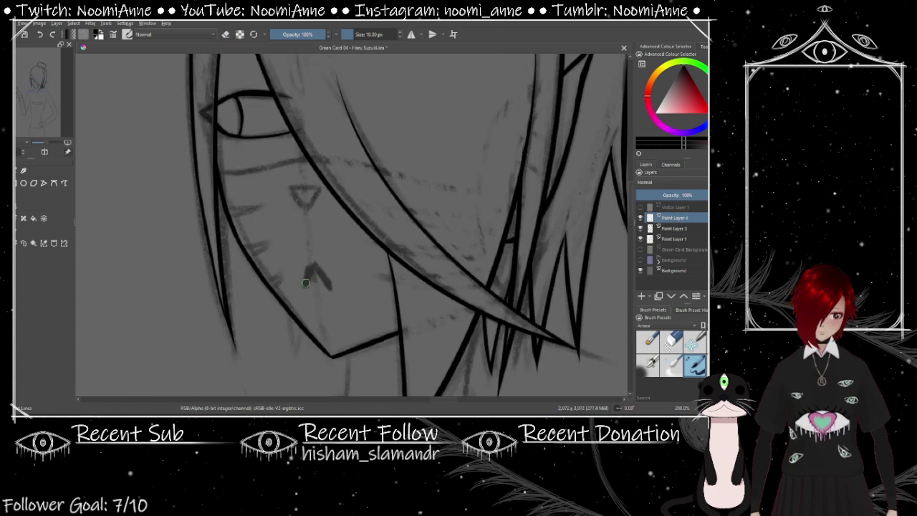
Open the Green Card 03 file alongside the current drawing
key(minus)
key(super+e)
double_click(676, 260)
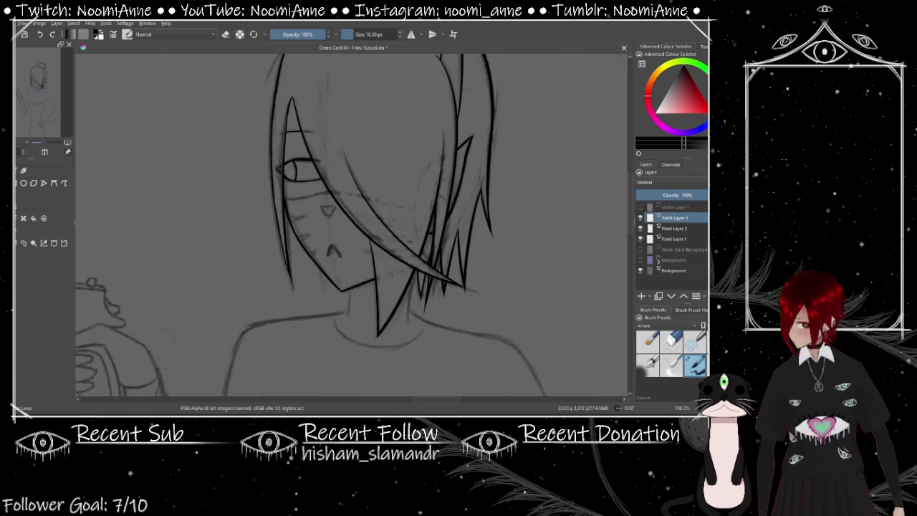
key(alt+Tab)
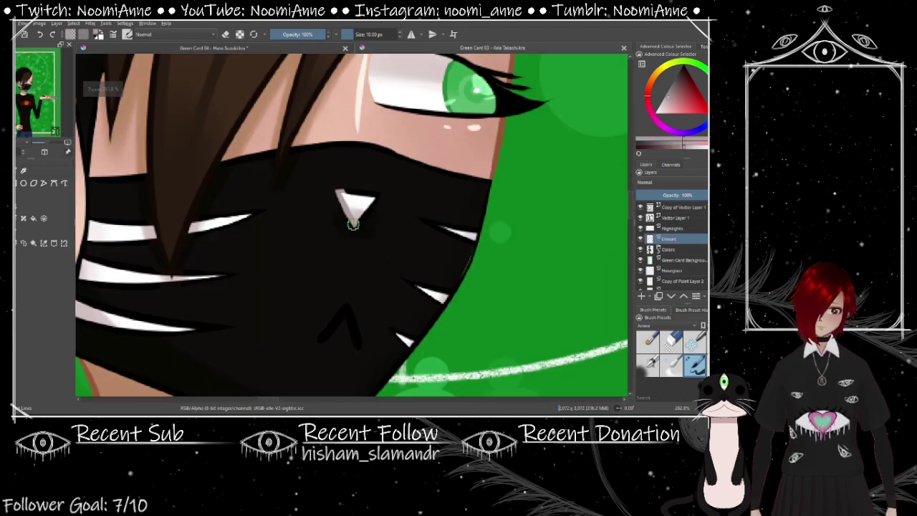
Paint greyish-pink shading over the white nose, mouth and whisker markings on Green Card 03's black mask
drag(320, 339, 348, 313)
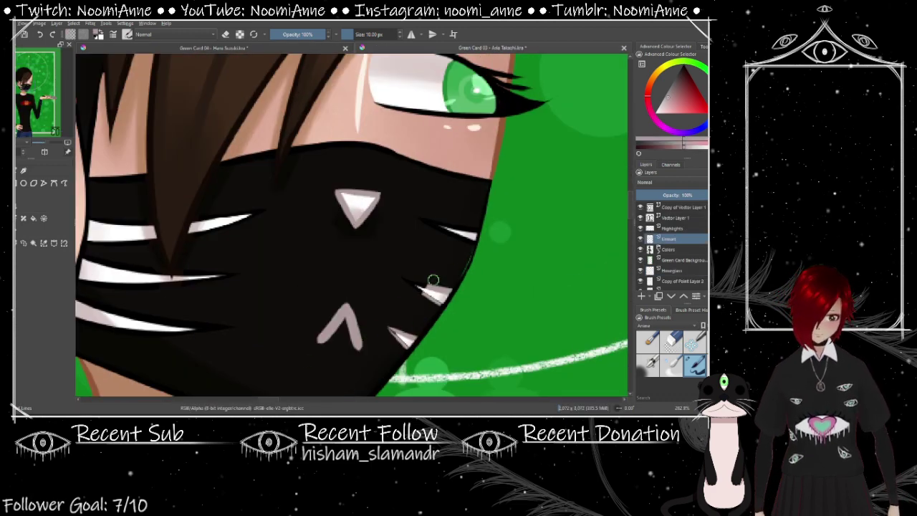
drag(432, 279, 560, 264)
drag(300, 266, 373, 260)
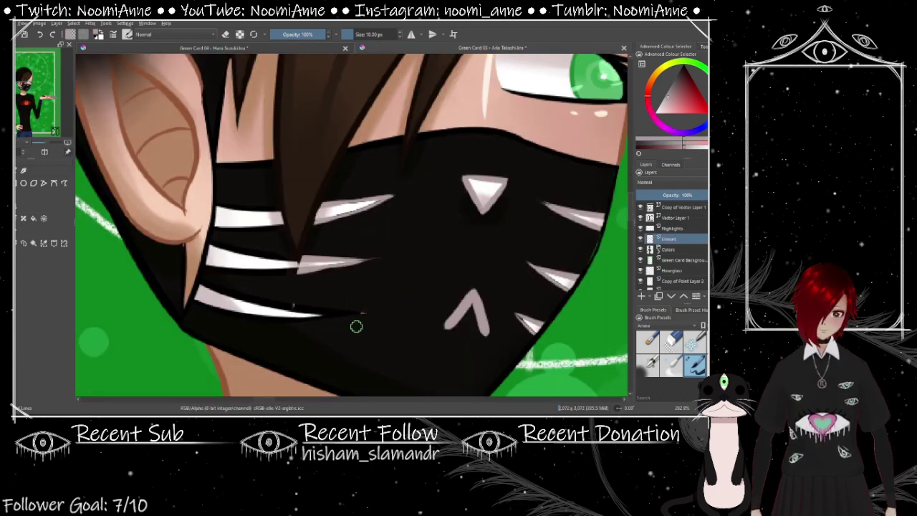
mouse_move(362, 315)
mouse_down()
mouse_move(289, 328)
mouse_move(247, 302)
mouse_up()
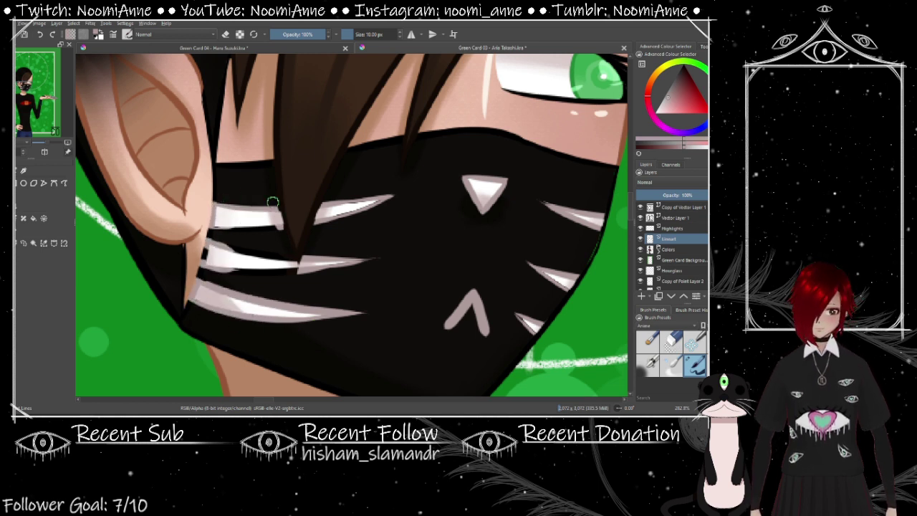
drag(234, 247, 294, 266)
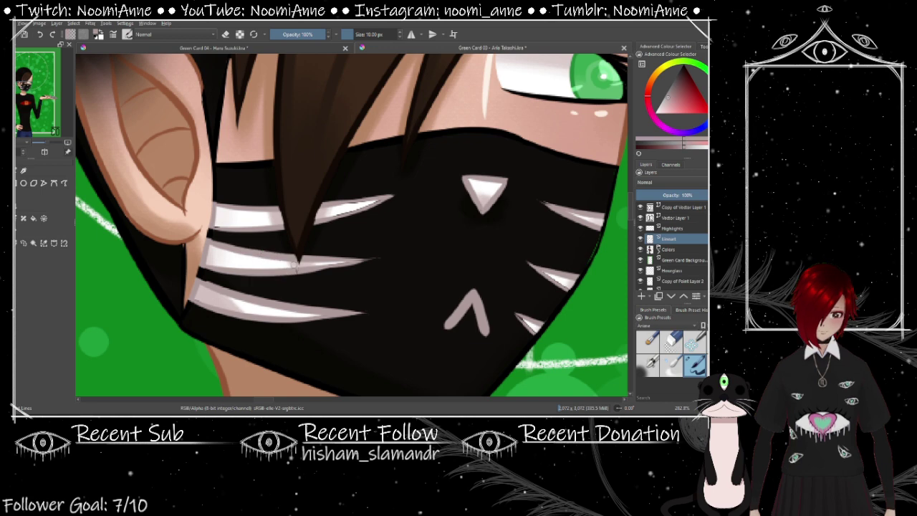
Save the updated Green Card 03 as a PNG image
scroll(370, 272, down, 8)
key(ctrl+shift+s)
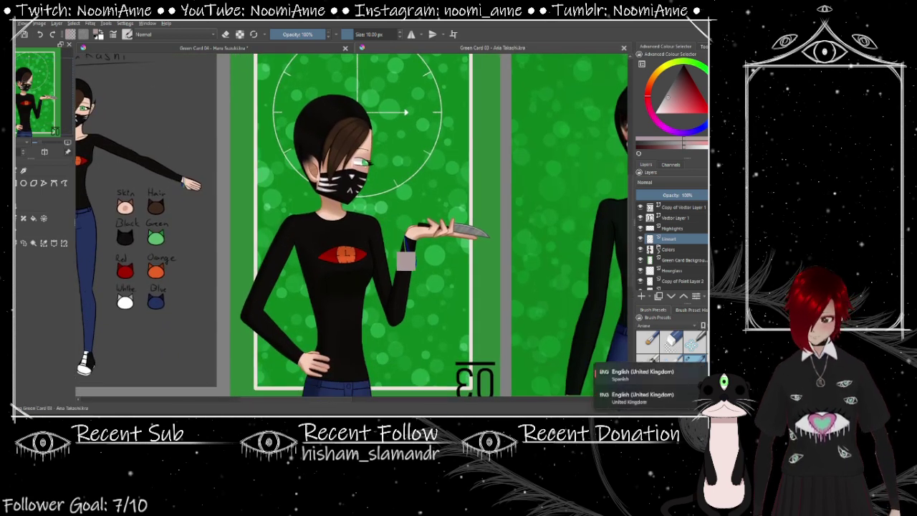
key(Return)
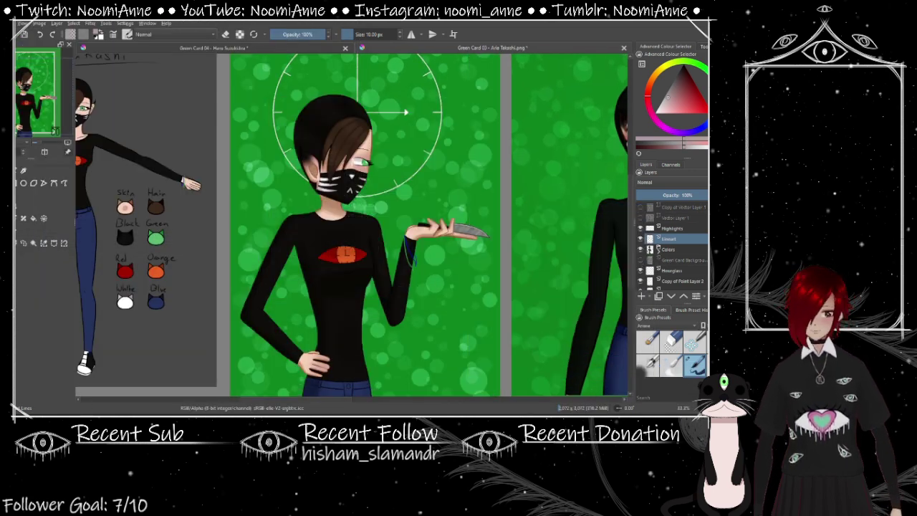
Save Green Card 03 without its frame layers as the character's Card Illustration PNG, replacing the existing file
key(ctrl+shift+s)
click(190, 42)
double_click(100, 156)
key(Return)
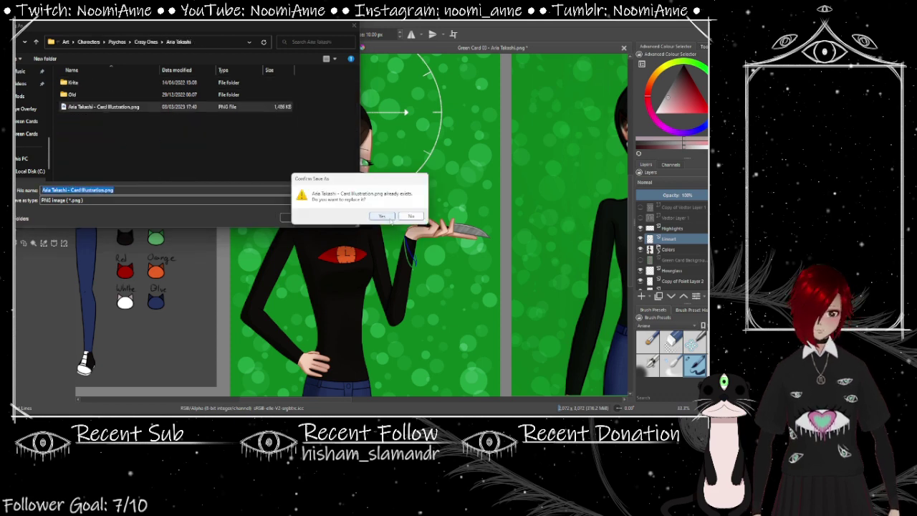
key(Return)
Return to Green Card 04, ink the mask's nose, mouth, whisker markings and upper edge, and merge the layer down
key(ctrl+Tab)
scroll(400, 254, up, 2)
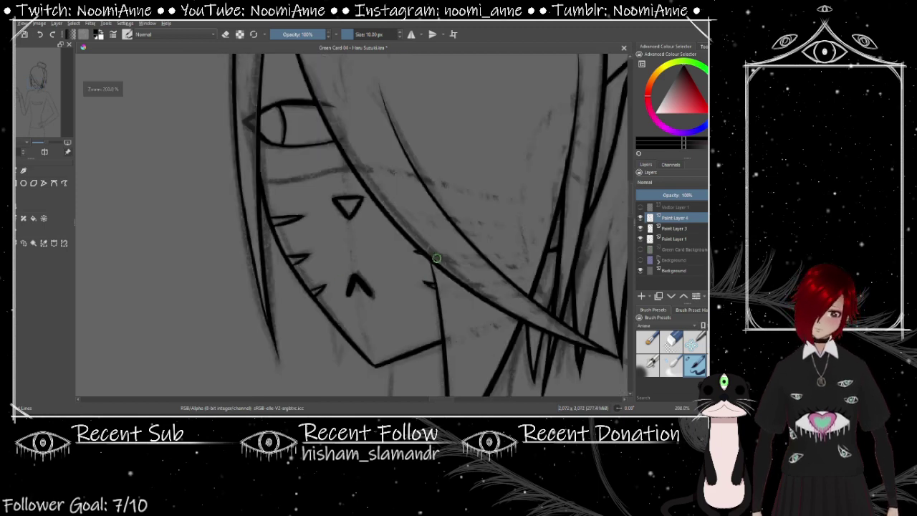
key(1)
scroll(542, 231, up, 2)
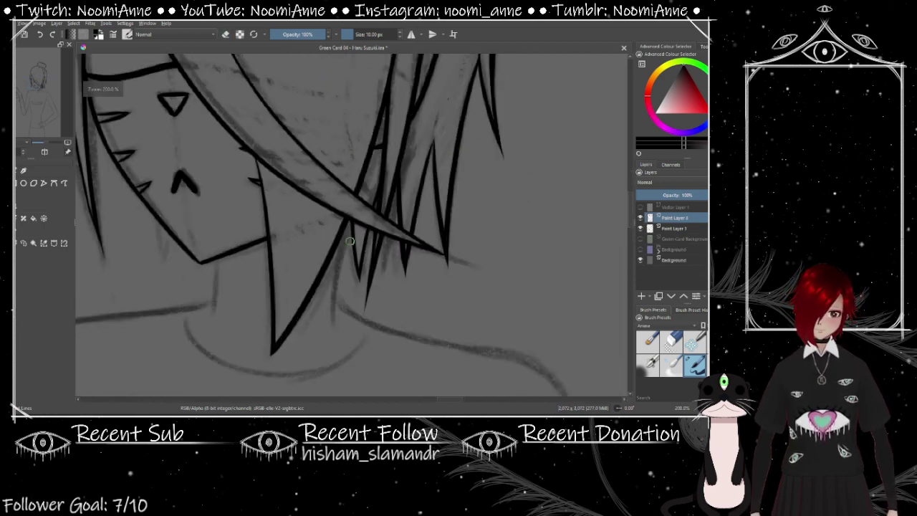
Ink the neck line below the chin and the shoulder line running outward from it
scroll(341, 226, up, 1)
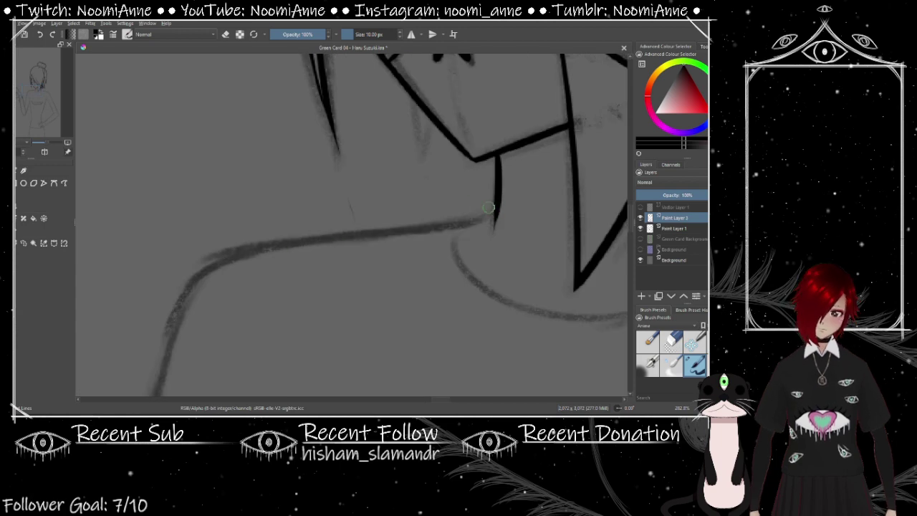
drag(494, 213, 268, 247)
mouse_move(384, 241)
mouse_down()
mouse_move(378, 174)
mouse_move(338, 174)
mouse_move(308, 316)
mouse_move(304, 206)
mouse_move(280, 215)
mouse_move(351, 251)
mouse_up()
Ink the three fingers wrapped around the gun as stacked ovals and start the grip's outline below them
scroll(303, 205, down, 5)
scroll(304, 206, up, 1)
mouse_move(329, 195)
mouse_down()
mouse_move(473, 199)
mouse_move(394, 241)
mouse_move(342, 252)
mouse_move(315, 307)
mouse_move(382, 309)
mouse_move(445, 289)
mouse_move(428, 340)
mouse_move(391, 327)
mouse_move(378, 345)
mouse_move(366, 341)
mouse_move(402, 349)
mouse_up()
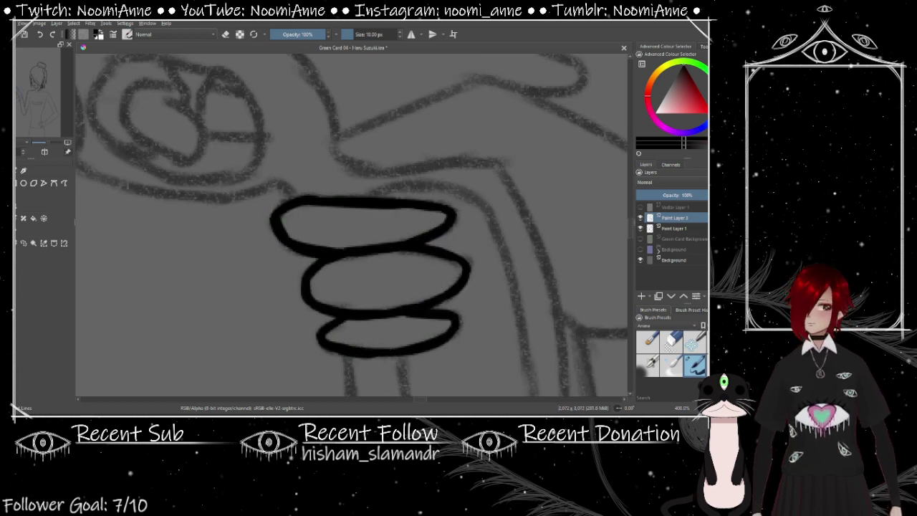
mouse_move(345, 351)
mouse_down()
mouse_move(286, 251)
mouse_move(292, 344)
mouse_move(508, 362)
mouse_up()
mouse_move(312, 93)
mouse_down()
mouse_move(439, 124)
mouse_move(451, 223)
mouse_up()
key(ctrl+z)
drag(433, 115, 469, 340)
key(ctrl+z)
mouse_move(338, 254)
mouse_down()
mouse_move(349, 319)
mouse_move(409, 327)
mouse_up()
key(ctrl+z)
Mirror the canvas and ink the inner and outer curves along the back of the gun's grip
key(m)
mouse_move(285, 97)
mouse_down()
mouse_move(235, 237)
mouse_move(342, 324)
mouse_up()
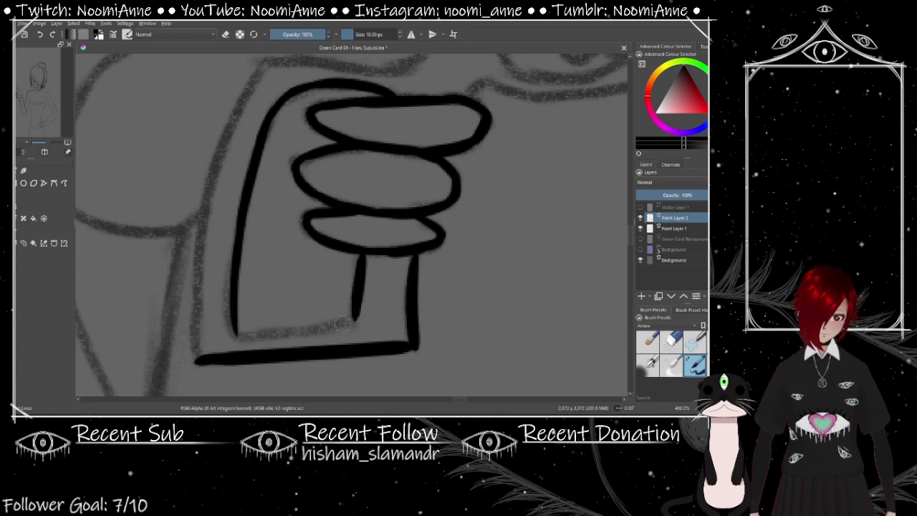
drag(237, 315, 267, 324)
drag(308, 68, 222, 344)
drag(306, 139, 324, 278)
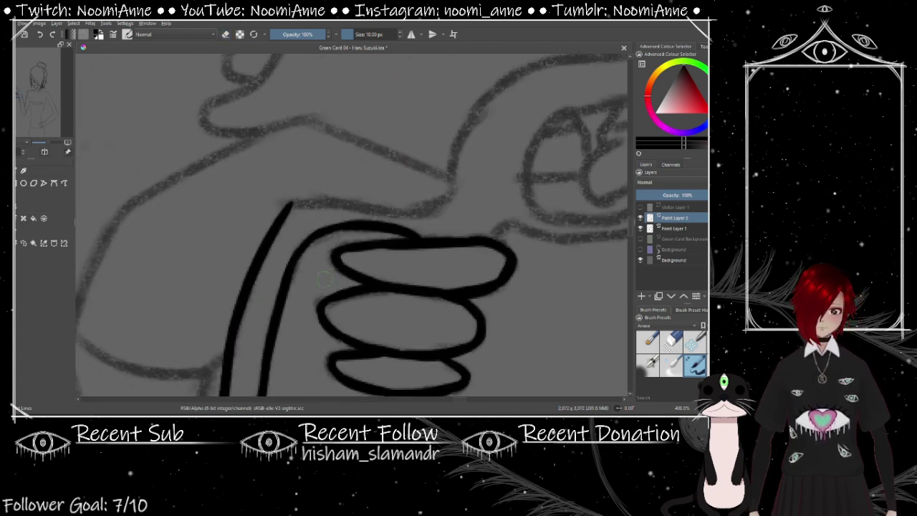
Mirror the canvas back and ink the thumb's outline and the back of the hand down to the wrist
key(m)
drag(394, 120, 247, 181)
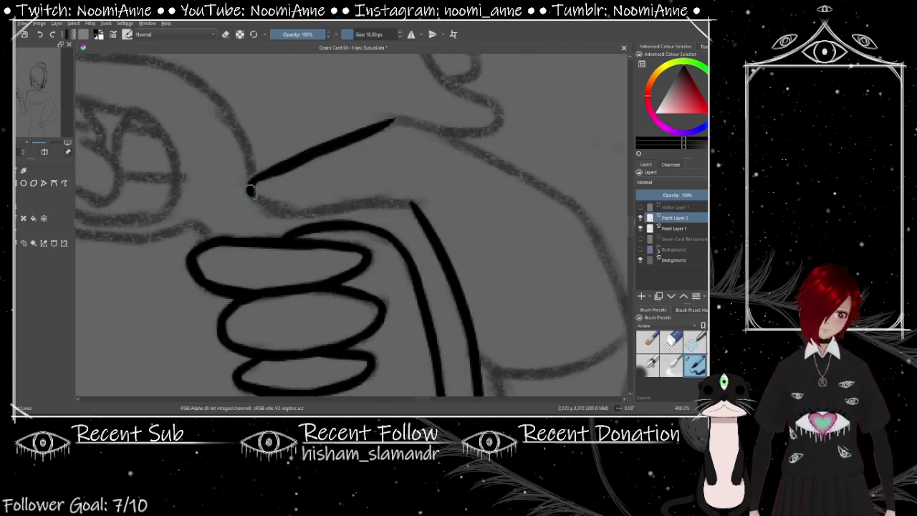
mouse_move(380, 202)
mouse_down()
mouse_move(275, 209)
mouse_move(347, 212)
mouse_up()
key(ctrl+z)
drag(384, 127, 230, 170)
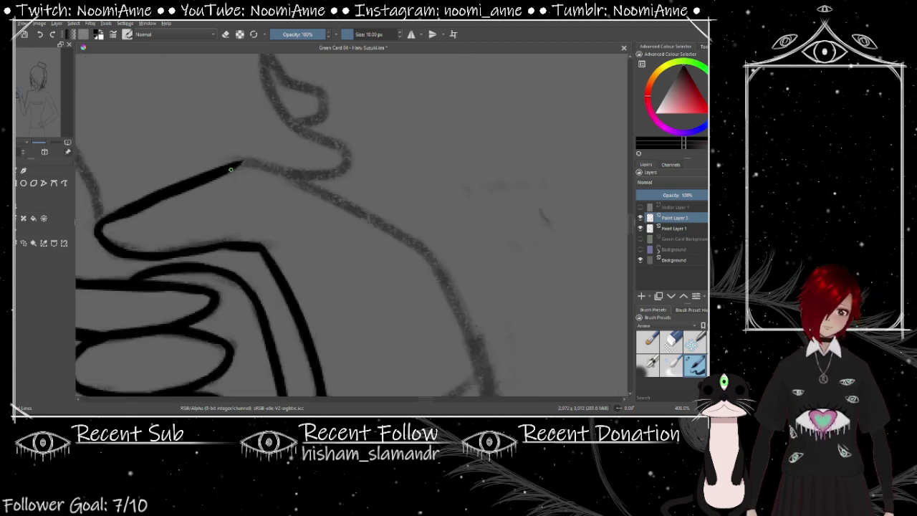
drag(390, 220, 262, 166)
drag(303, 161, 365, 294)
key(minus)
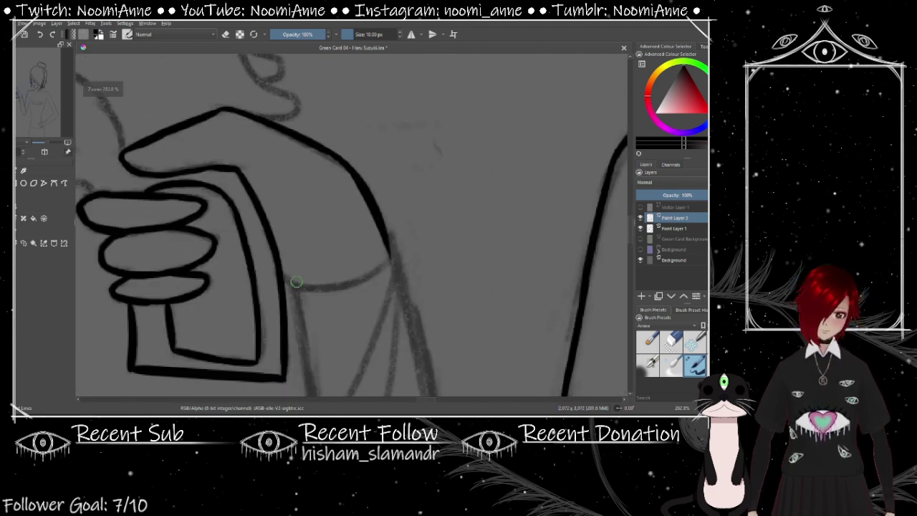
Ink the trigger finger, trigger details and the oval opening of the trigger guard
mouse_move(215, 215)
mouse_down()
mouse_move(379, 229)
mouse_move(408, 248)
mouse_up()
drag(251, 251, 318, 231)
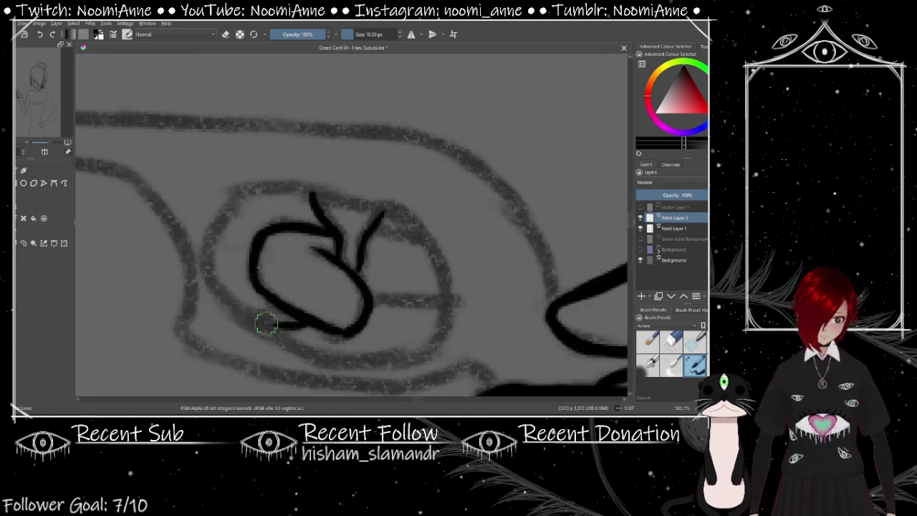
drag(266, 323, 223, 294)
drag(240, 154, 364, 185)
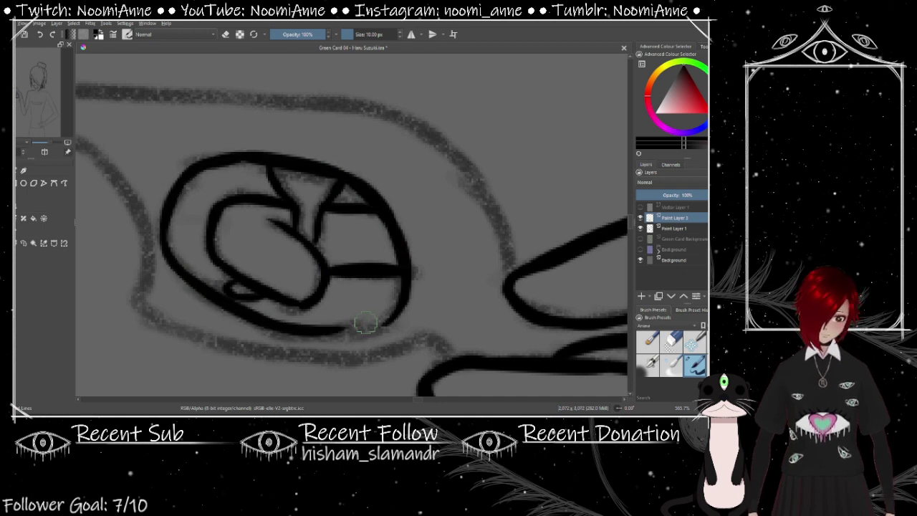
Close the guard's opening and ink the outer edge of the trigger guard from the gun's underside around to the fingers
drag(374, 313, 557, 340)
drag(107, 153, 285, 180)
drag(204, 159, 283, 185)
key(m)
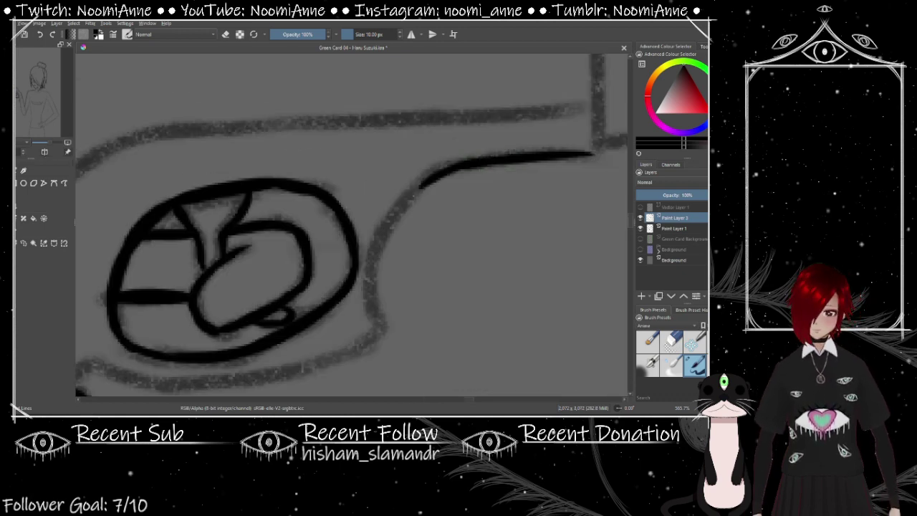
drag(372, 294, 379, 324)
drag(379, 324, 456, 230)
key(m)
drag(273, 319, 308, 317)
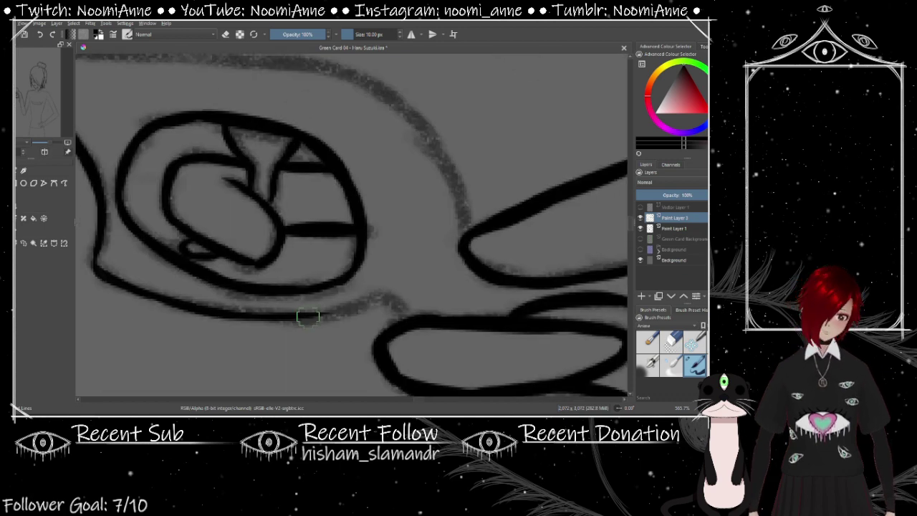
key(minus)
key(minus)
drag(432, 375, 502, 473)
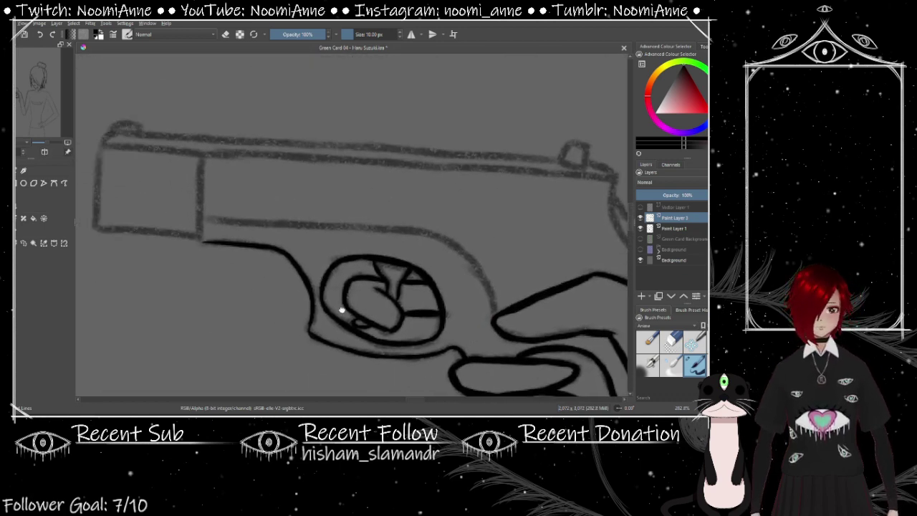
Ink the gun's muzzle block with its underside, rear divider and front edge, plus the small front sight above it
key(plus)
key(plus)
drag(355, 344, 349, 222)
drag(352, 328, 131, 318)
drag(152, 164, 143, 317)
key(ctrl+z)
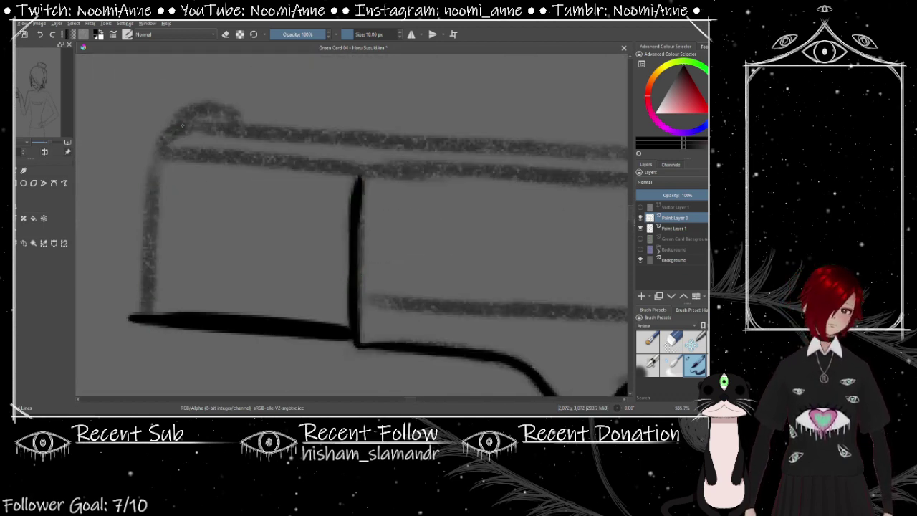
drag(181, 125, 146, 315)
key(e)
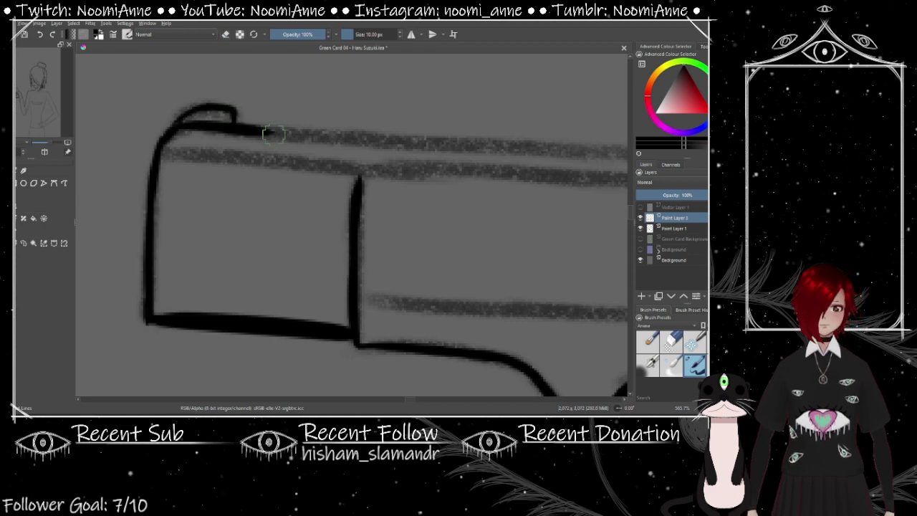
Ink the two long parallel lines along the top of the slide and start the rear sight
key(minus)
key(minus)
mouse_move(611, 228)
mouse_down()
mouse_move(125, 182)
mouse_move(134, 185)
mouse_up()
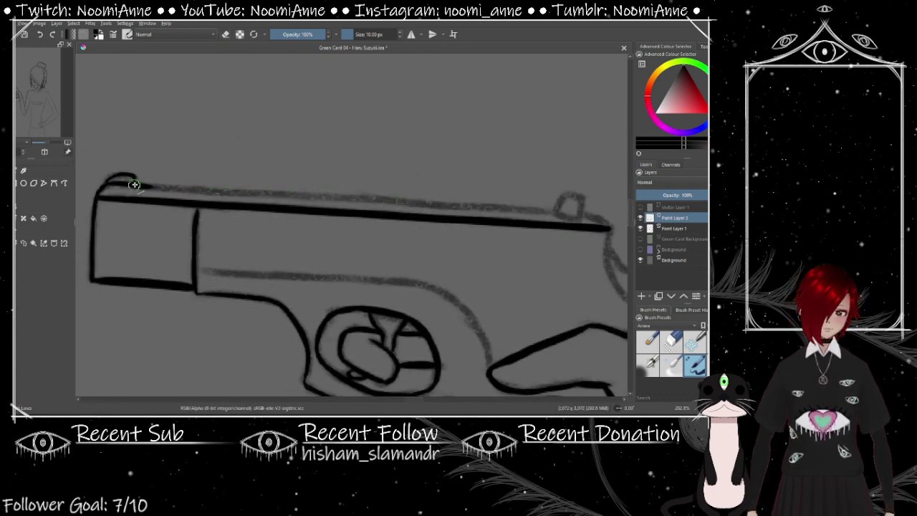
drag(555, 213, 134, 185)
key(plus)
key(plus)
key(plus)
drag(265, 176, 237, 235)
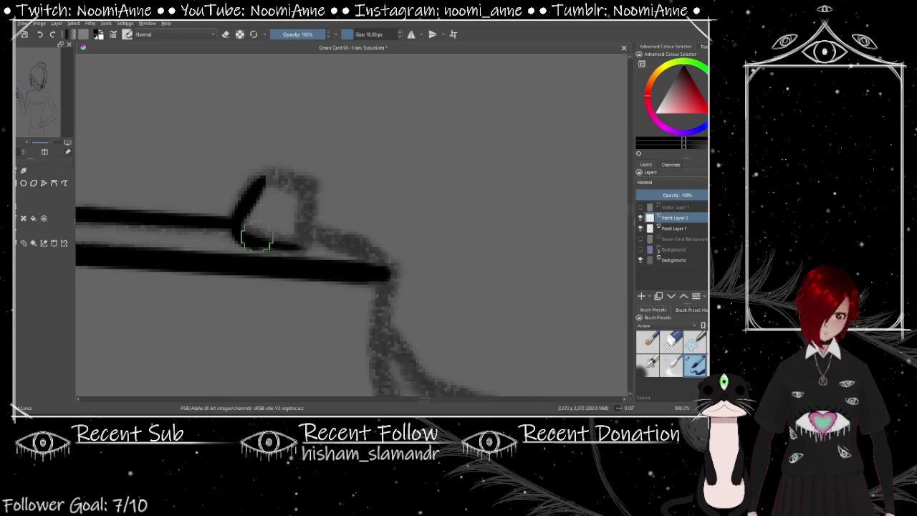
Finish the rear sight, then ink the gun's back edge and hammer above the hand
drag(329, 147, 319, 306)
drag(337, 258, 437, 344)
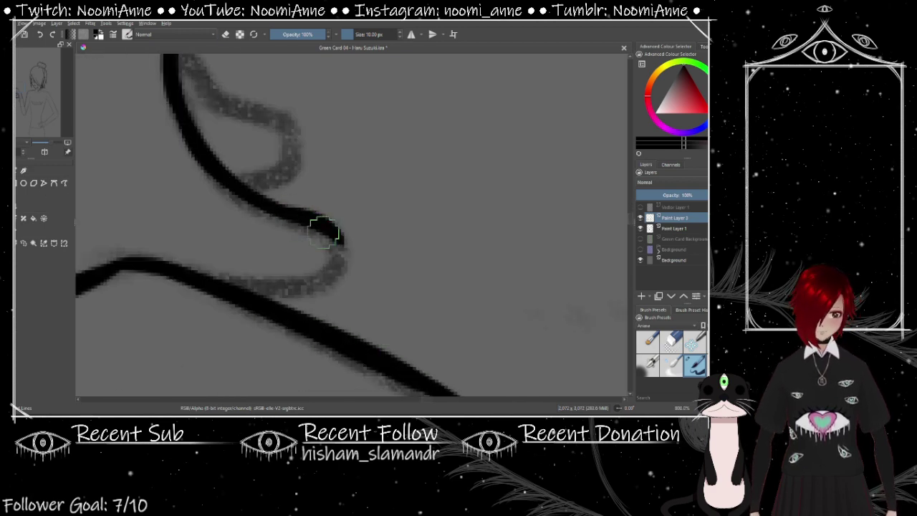
drag(317, 225, 222, 290)
drag(252, 164, 307, 282)
key(minus)
key(minus)
key(minus)
key(minus)
key(minus)
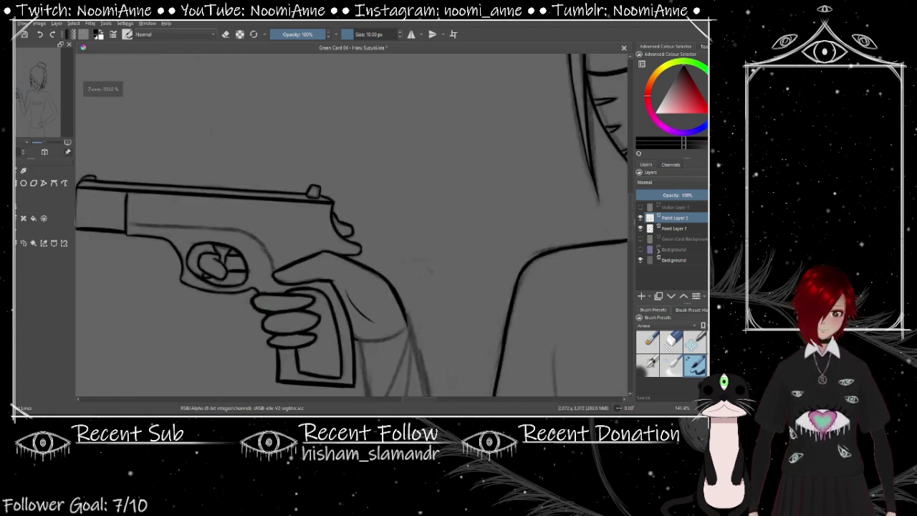
Ink the lower slide line, curving it down behind the trigger guard to the tip of the thumb
key(plus)
key(plus)
drag(226, 214, 447, 227)
key(plus)
key(plus)
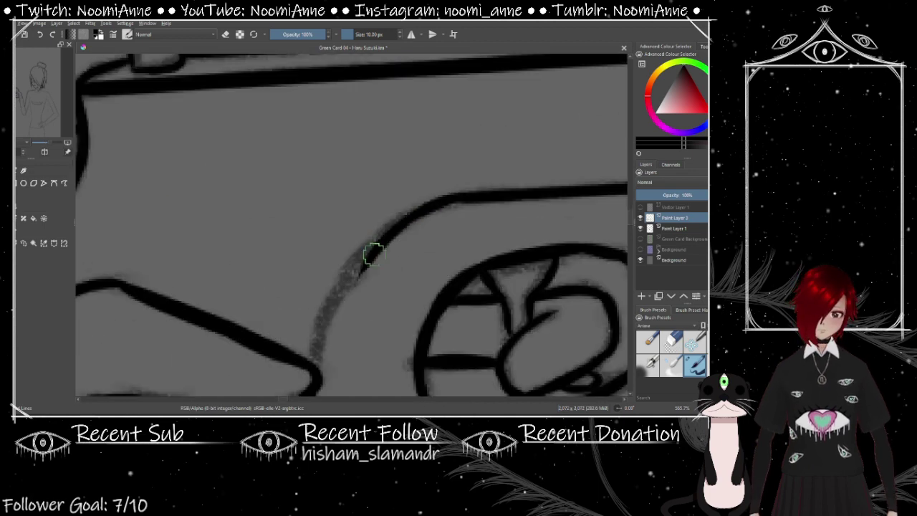
drag(372, 253, 325, 349)
Ink the wrist line and both long edges of the gun arm's forearm down toward the elbow
key(minus)
key(minus)
key(minus)
key(minus)
key(minus)
key(m)
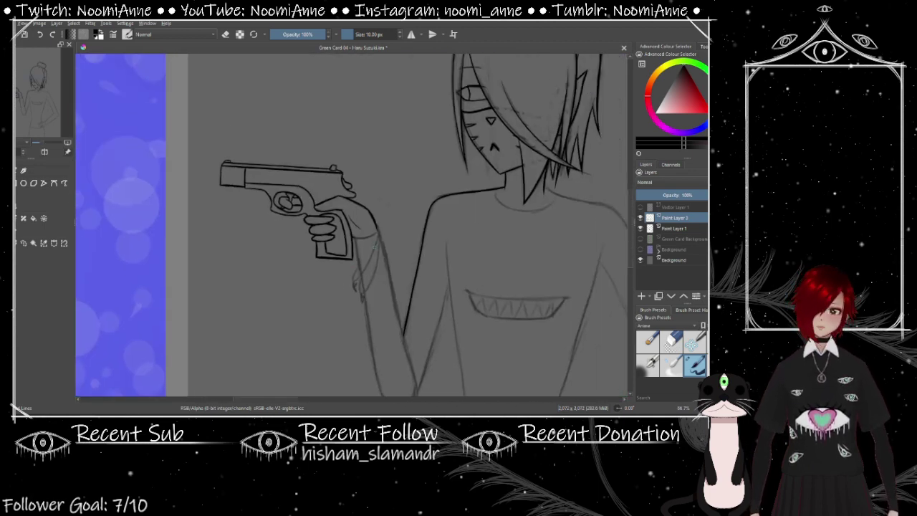
key(plus)
key(plus)
key(plus)
key(plus)
key(plus)
key(minus)
key(minus)
drag(412, 392, 281, 99)
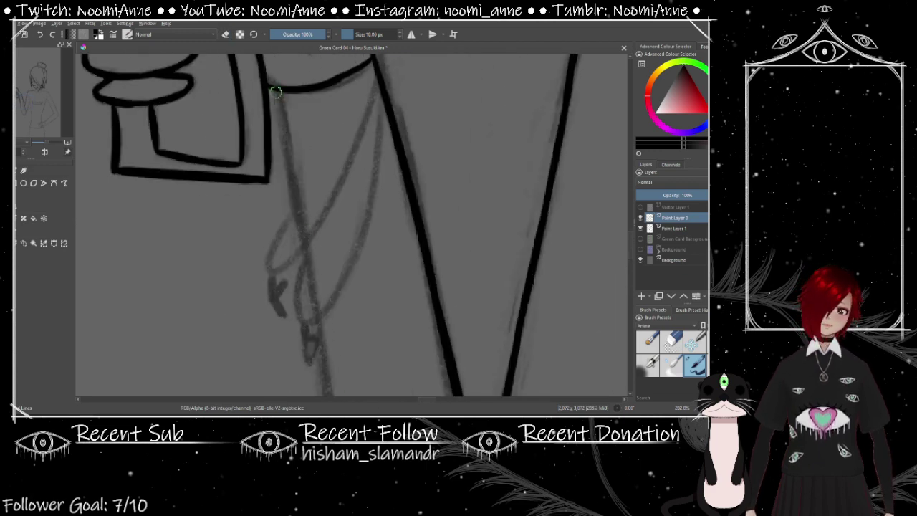
scroll(291, 198, down, 10)
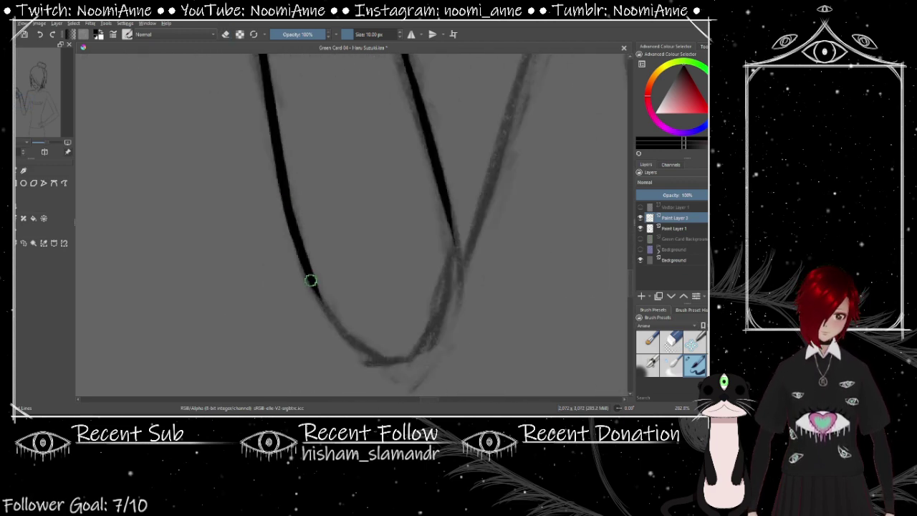
Ink the elbow curve and the upper arm's inner line, using a new paint layer to erase overlapping ends at the elbow
key(plus)
key(plus)
key(minus)
key(minus)
key(minus)
key(minus)
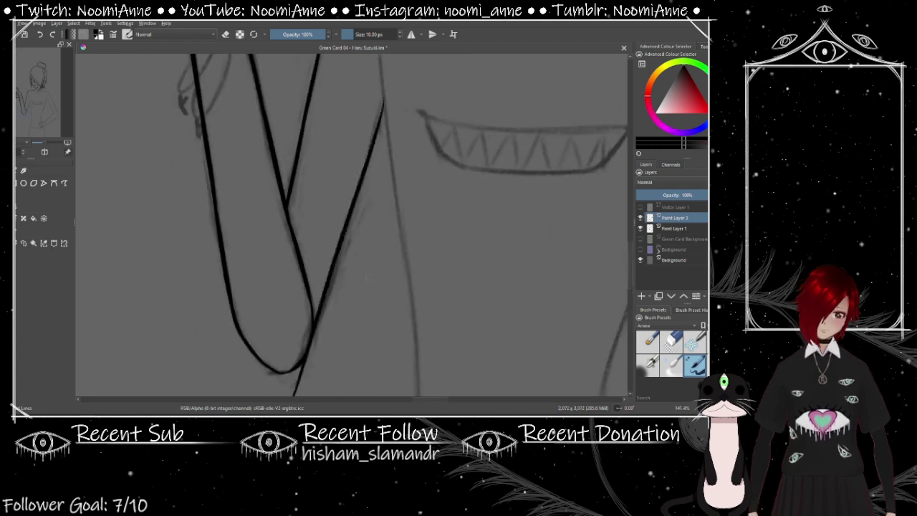
key(Insert)
key(plus)
key(plus)
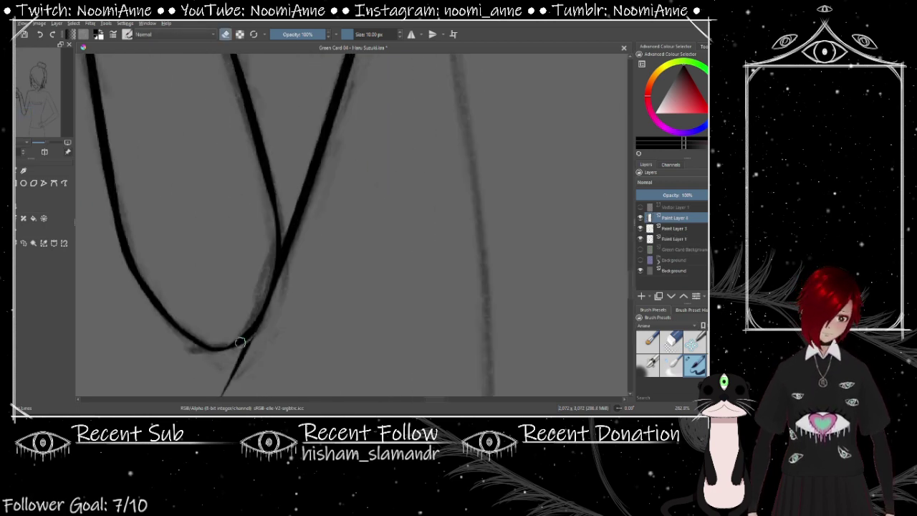
key(e)
key(e)
Ink the opposite shoulder line from the neck beside the hair outward and around the shoulder's curve
key(minus)
key(minus)
key(minus)
scroll(409, 282, down, 3)
key(plus)
key(plus)
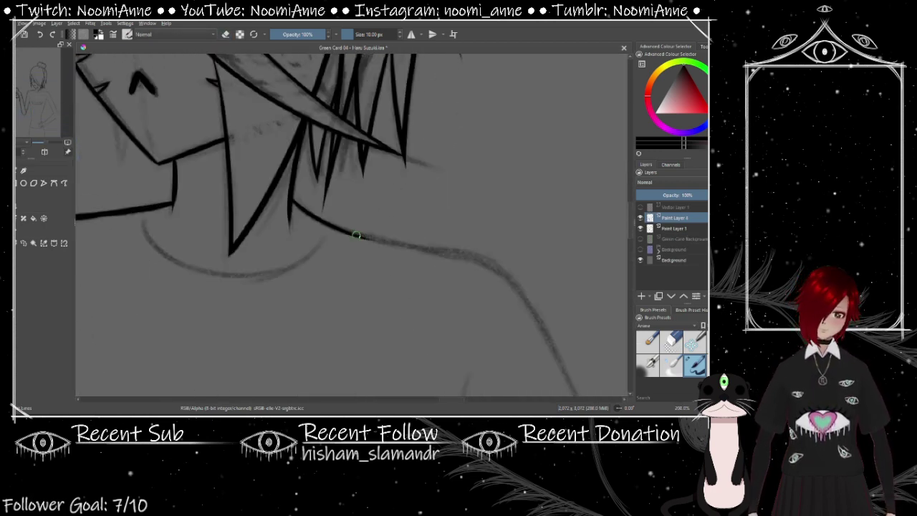
key(plus)
key(plus)
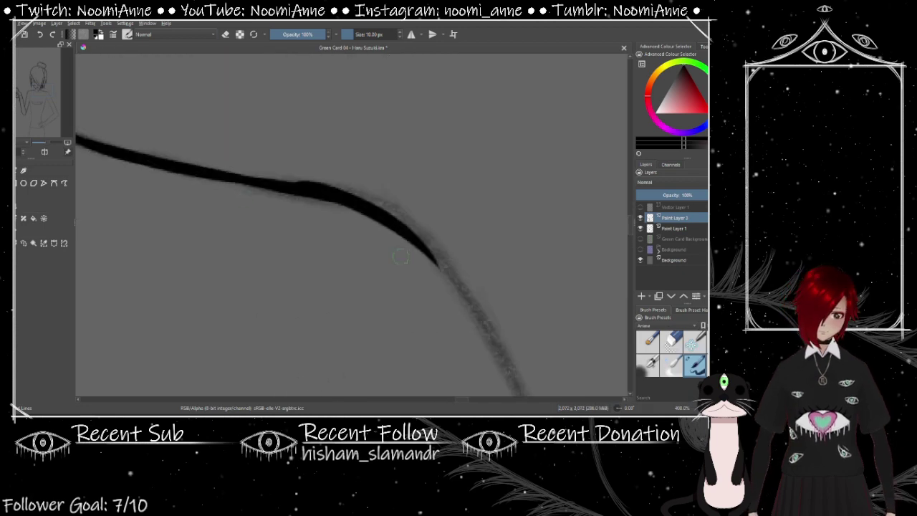
Ink the outer edge of the bent arm from the shoulder down around the elbow and along the forearm
key(minus)
key(minus)
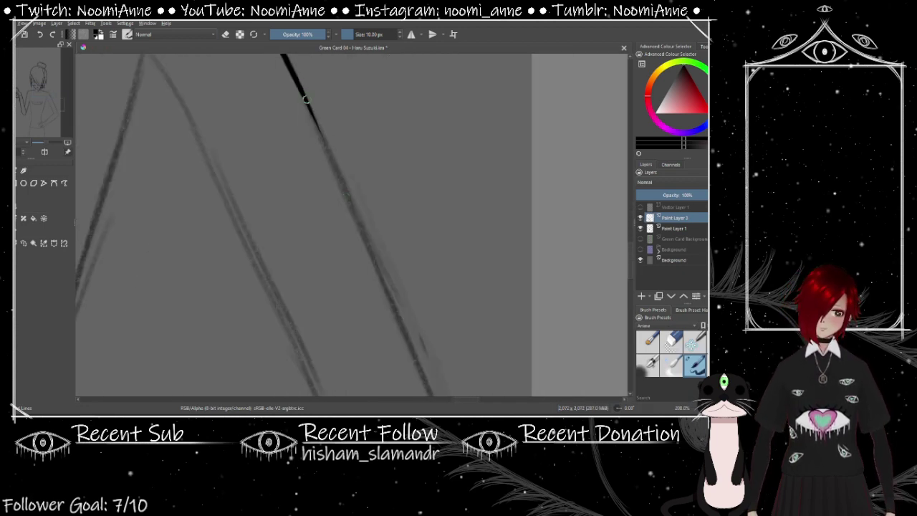
drag(395, 328, 367, 167)
key(m)
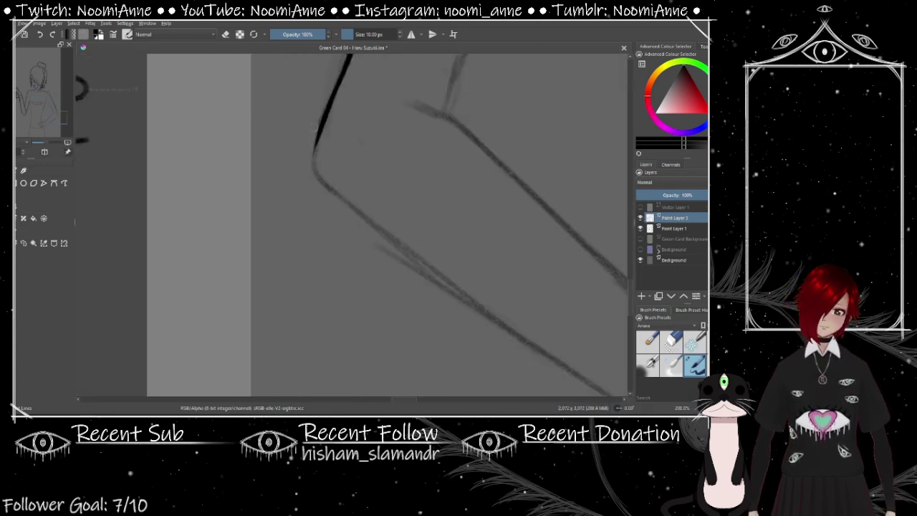
key(m)
mouse_move(616, 57)
mouse_down()
mouse_move(555, 75)
mouse_move(420, 221)
mouse_move(352, 233)
mouse_up()
Ink the lower edge of the hand on the hip and the outline of its little finger
key(plus)
key(plus)
mouse_move(436, 241)
mouse_down()
mouse_move(206, 316)
mouse_move(315, 317)
mouse_up()
drag(338, 287, 471, 259)
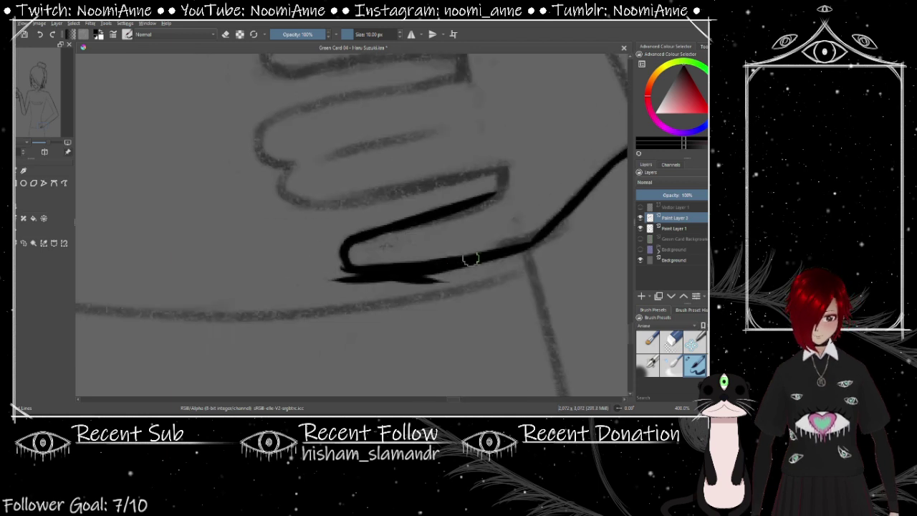
drag(500, 185, 234, 215)
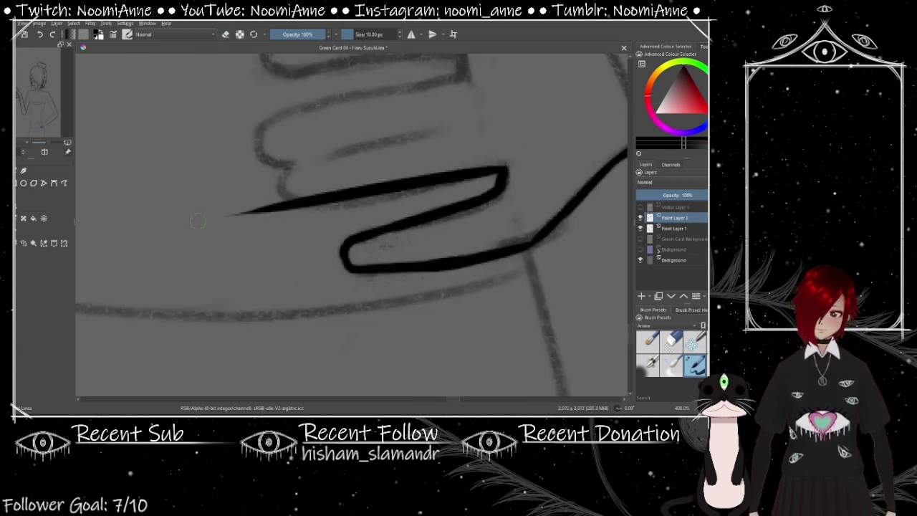
Ink the two joined middle fingers with the short line between them and erase the overshooting ends
scroll(454, 153, up, 3)
drag(455, 158, 215, 217)
drag(246, 211, 257, 242)
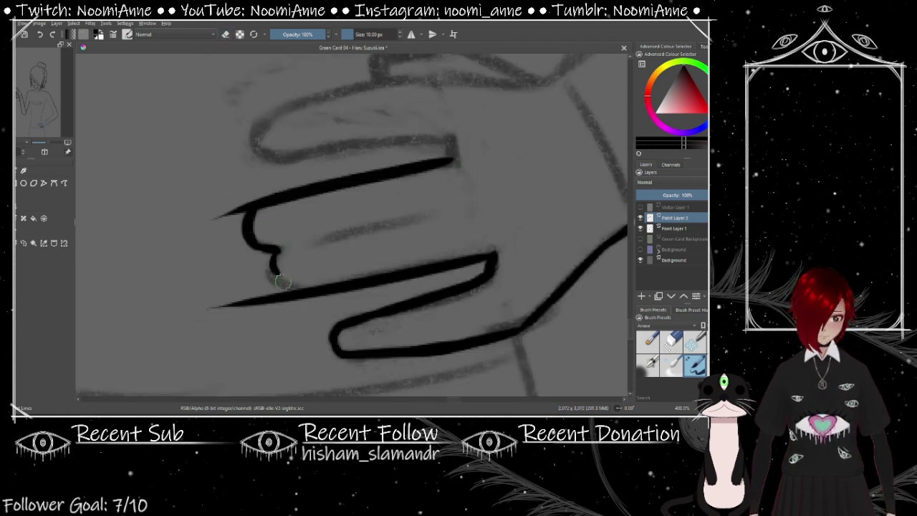
drag(273, 301, 281, 297)
drag(302, 297, 259, 301)
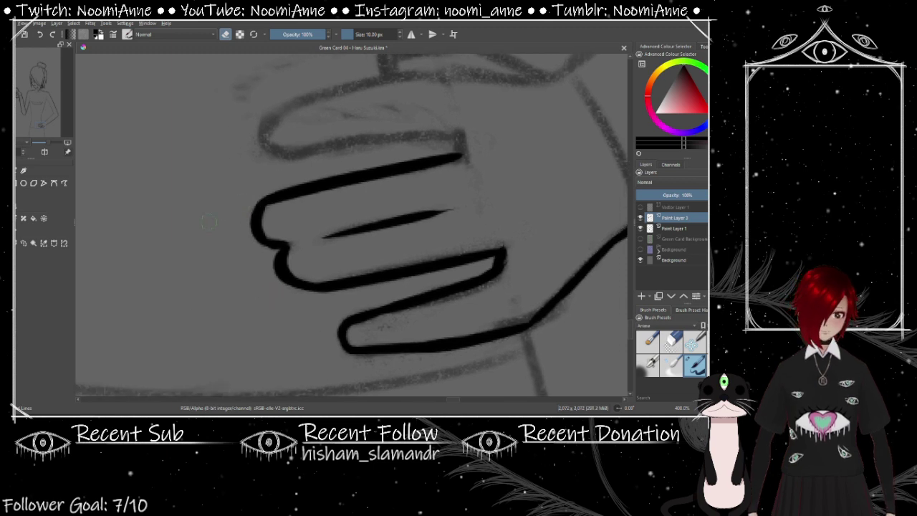
key(e)
drag(208, 221, 201, 286)
Ink the index finger of the hand on the hip and clean up its tip
drag(453, 228, 247, 221)
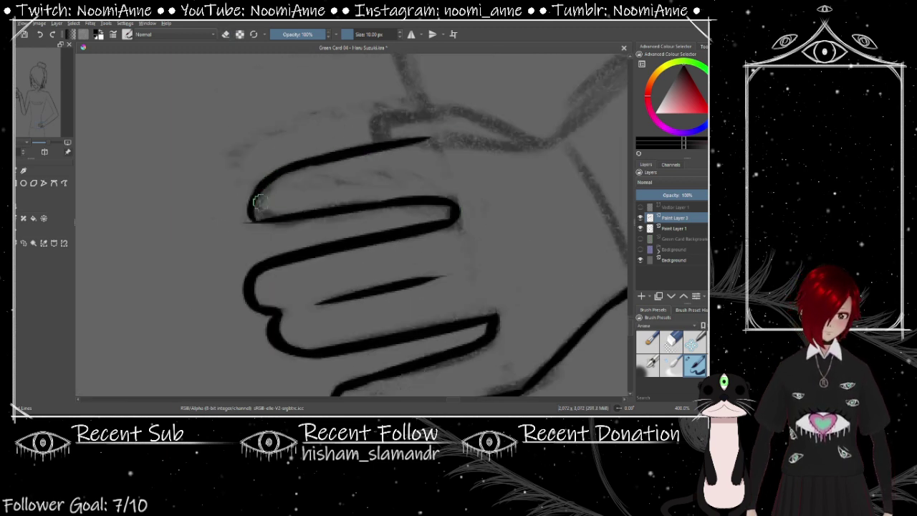
key(e)
drag(310, 210, 210, 249)
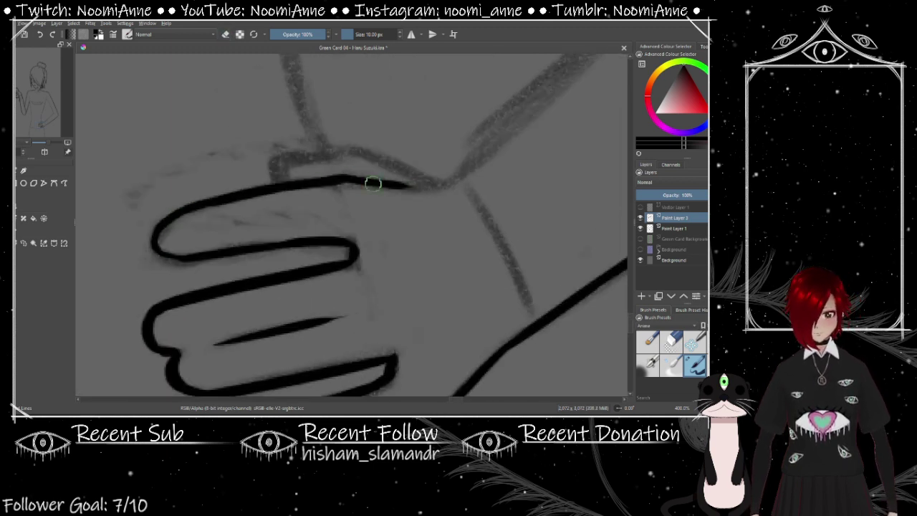
Ink the thumb above the index finger and the forearm's upper edge from the wrist to the inner elbow
drag(275, 161, 209, 190)
drag(351, 197, 302, 183)
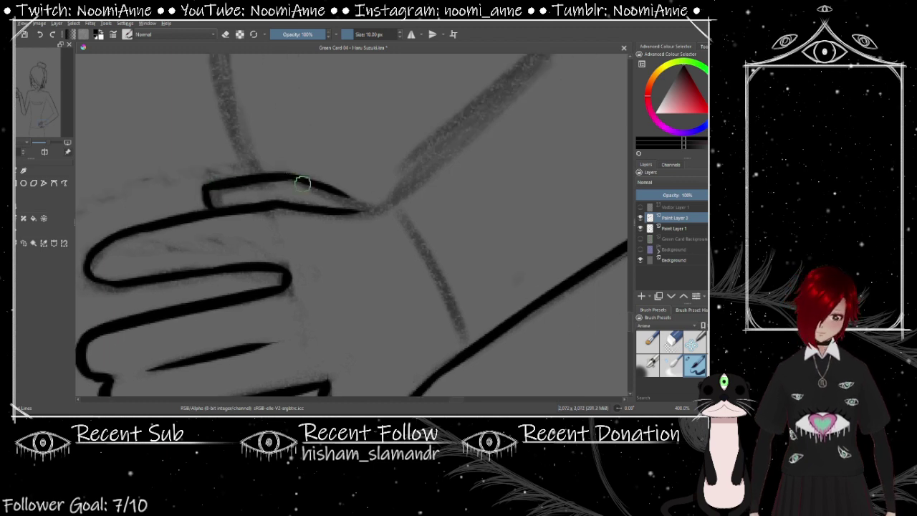
drag(362, 206, 325, 283)
mouse_move(556, 57)
mouse_down()
mouse_move(394, 164)
mouse_move(246, 324)
mouse_up()
scroll(376, 211, down, 3)
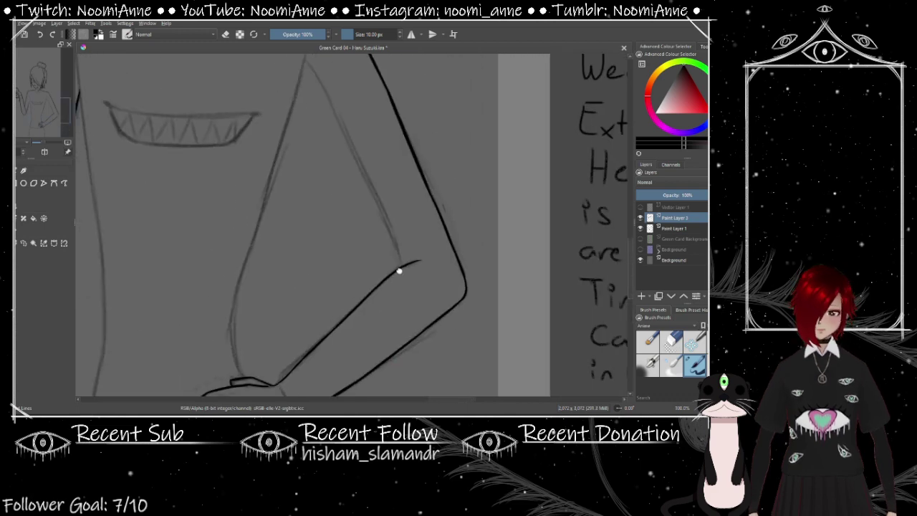
Ink the torso's sides, running the line on the gun arm's side over waist and hip to the card's lower edge
mouse_move(399, 266)
mouse_down()
mouse_move(399, 379)
mouse_move(399, 245)
mouse_move(344, 215)
mouse_move(401, 387)
mouse_move(433, 80)
mouse_up()
scroll(326, 342, up, 2)
scroll(342, 211, down, 3)
drag(341, 107, 346, 280)
drag(317, 320, 318, 198)
drag(336, 147, 309, 337)
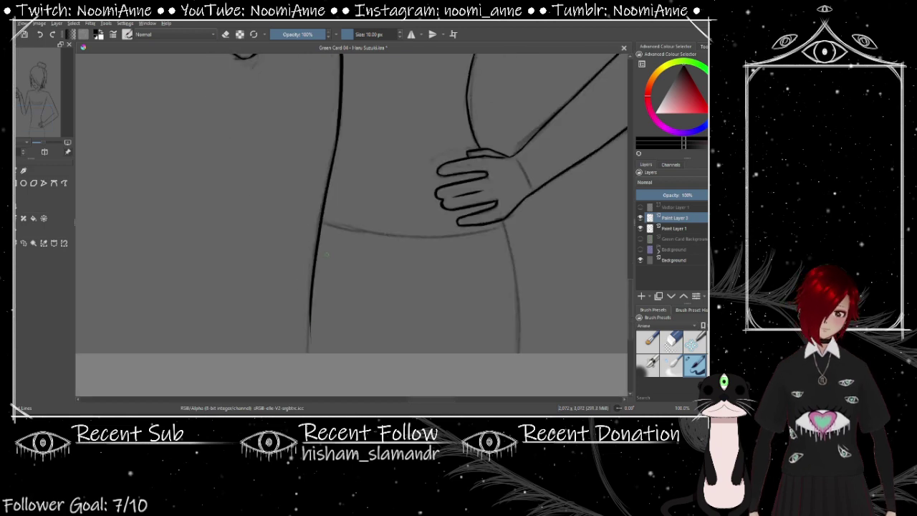
Ink the inner edge of the hip-side upper arm from armpit to elbow without overshoot, and merge its layer down
scroll(310, 302, up, 1)
scroll(322, 225, down, 3)
scroll(272, 264, up, 5)
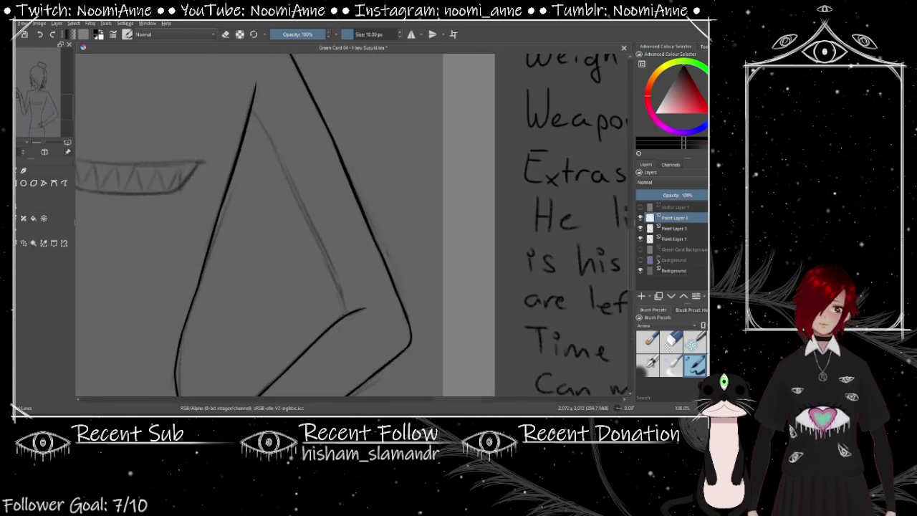
key(e)
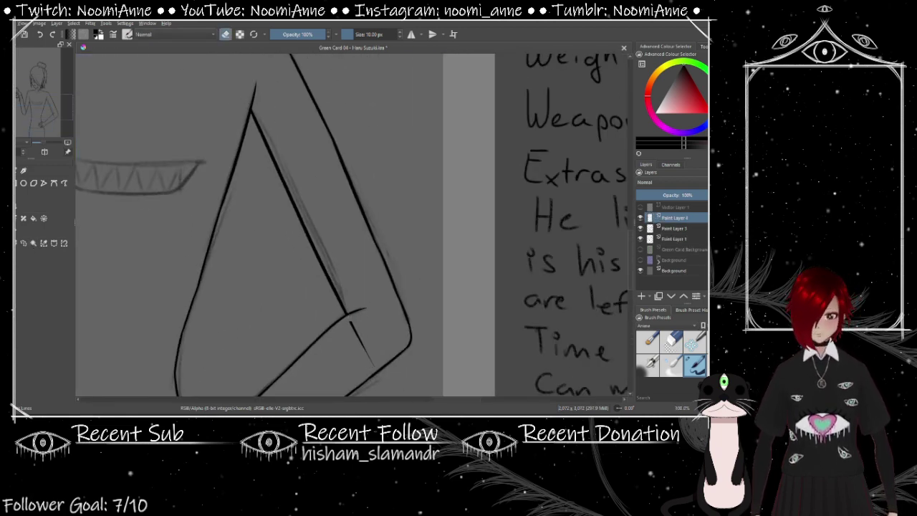
scroll(384, 241, down, 5)
key(ctrl+e)
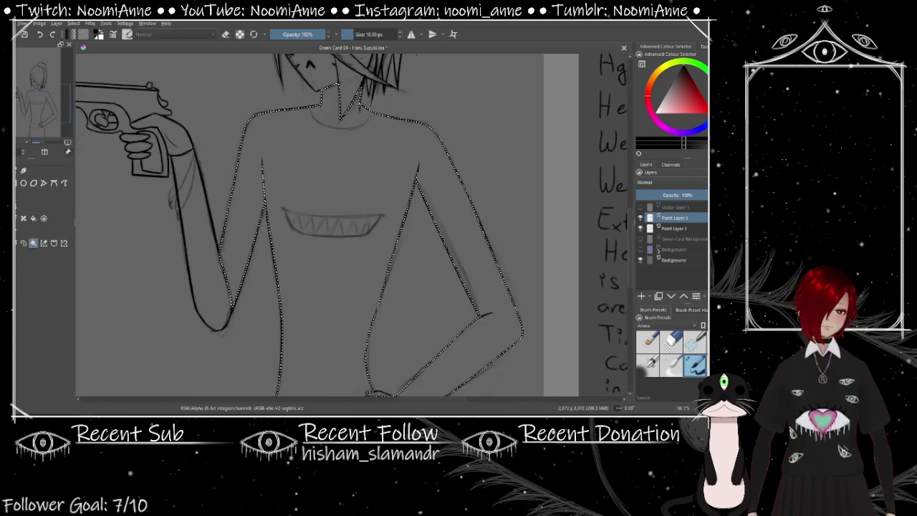
Select the area inside the body outline and ink the shirt's curved neckline within it
scroll(334, 220, up, 3)
scroll(334, 220, up, 6)
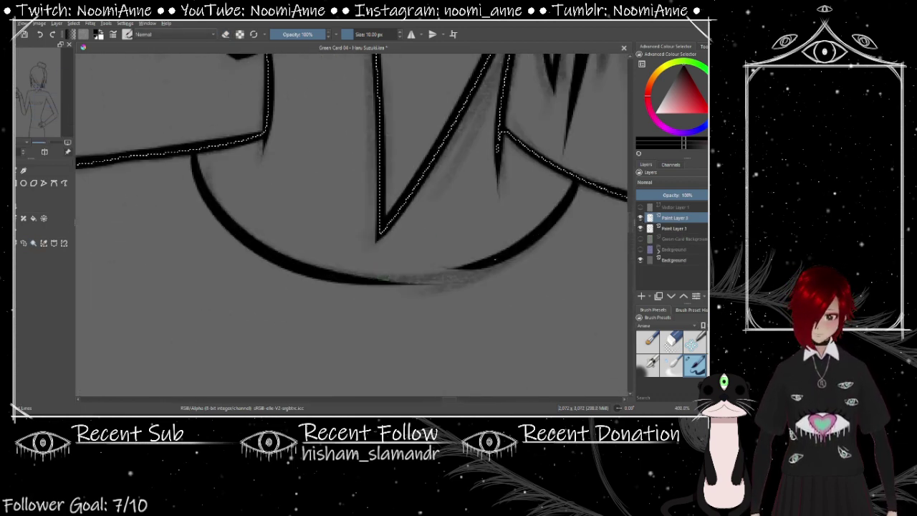
key(e)
scroll(329, 308, down, 4)
Ink the outline of the grinning mouth on the chest, with its long upper lip, slanted corners and curved lower edge
scroll(287, 236, up, 2)
key(e)
mouse_move(150, 219)
mouse_down()
mouse_move(419, 253)
mouse_move(491, 243)
mouse_move(192, 287)
mouse_up()
scroll(172, 287, up, 2)
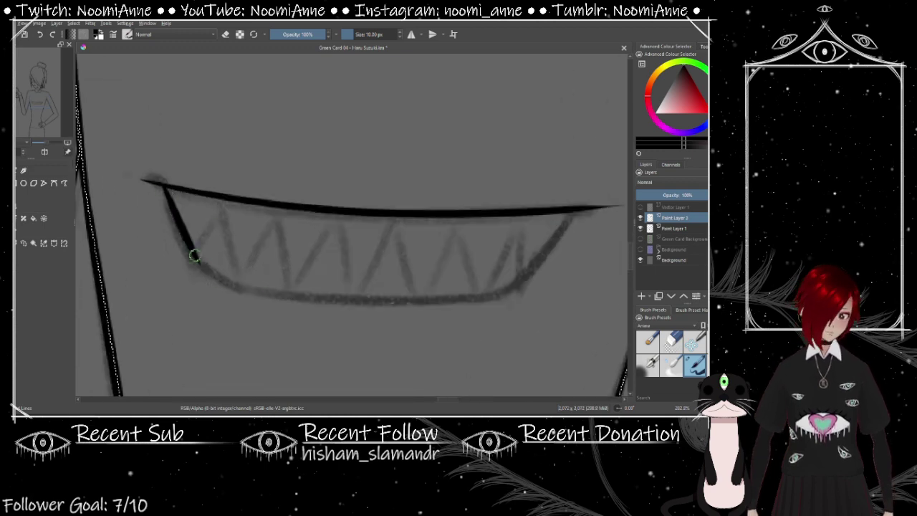
drag(572, 200, 528, 189)
drag(529, 203, 505, 237)
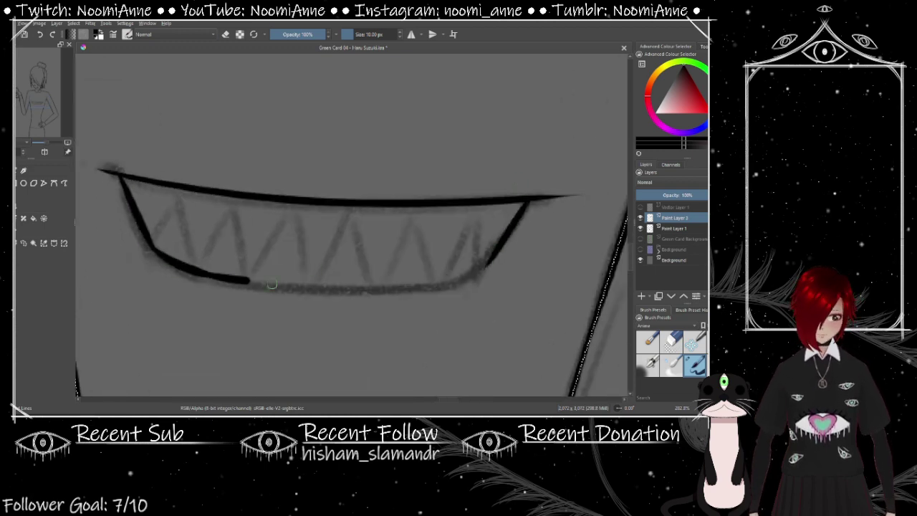
drag(272, 284, 487, 265)
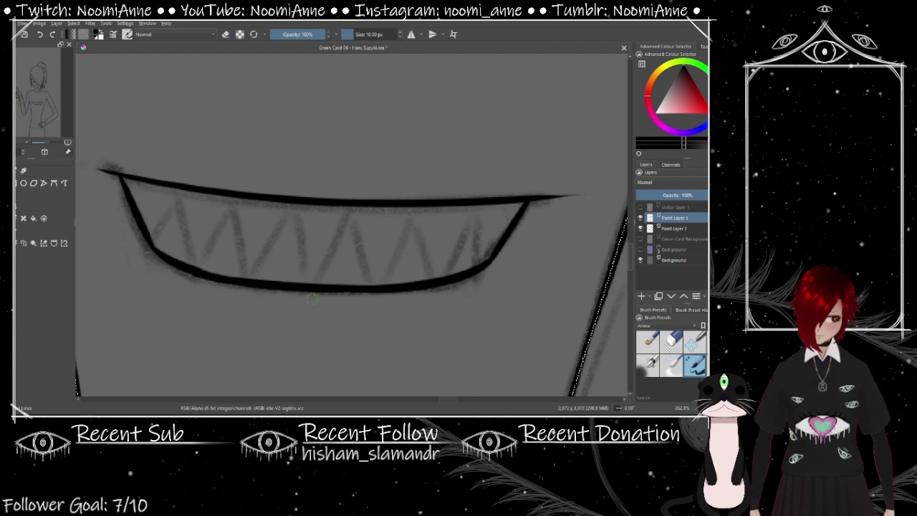
Select the inside of the chest mouth and ink the zigzag row of pointed teeth across it
click(315, 244)
drag(268, 281, 326, 285)
drag(185, 187, 269, 281)
drag(152, 247, 185, 188)
mouse_move(326, 285)
mouse_down()
mouse_move(369, 207)
mouse_move(387, 283)
mouse_up()
mouse_move(386, 283)
mouse_down()
mouse_move(428, 206)
mouse_move(456, 274)
mouse_move(487, 208)
mouse_move(499, 240)
mouse_up()
drag(138, 180, 144, 210)
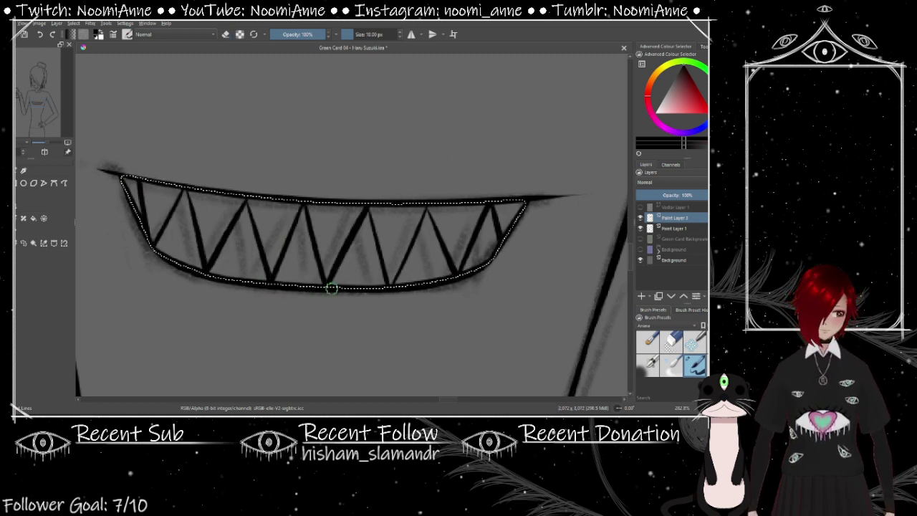
Select the area inside the body outline and ink the shirt's hem across the waist
scroll(332, 288, down, 5)
scroll(323, 215, up, 3)
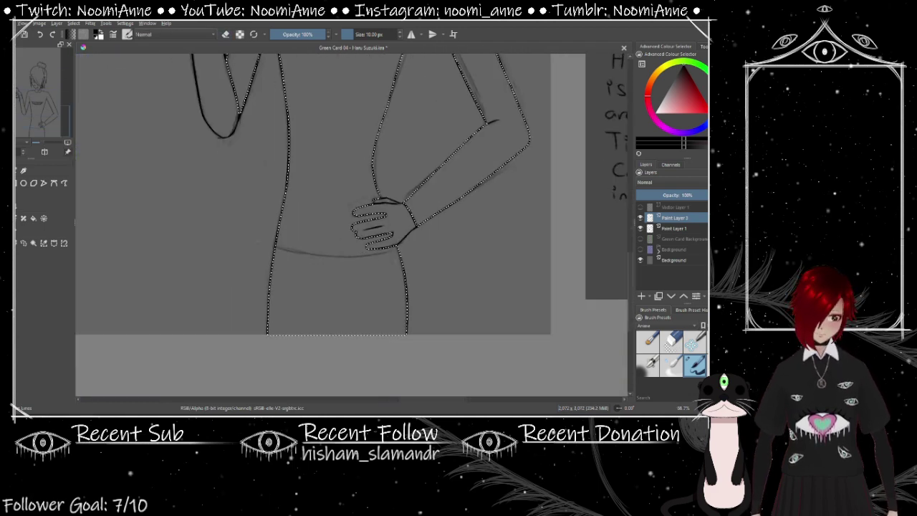
scroll(322, 215, down, 5)
Ink the two narrow bands hanging from the gun hand's wrist with their tail ends, erasing overshooting strokes
scroll(270, 294, up, 5)
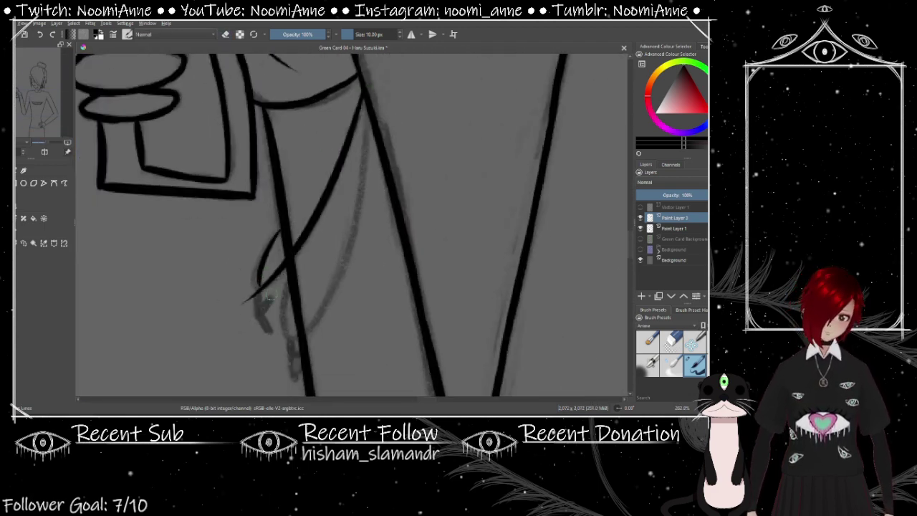
drag(266, 289, 260, 243)
drag(369, 72, 265, 311)
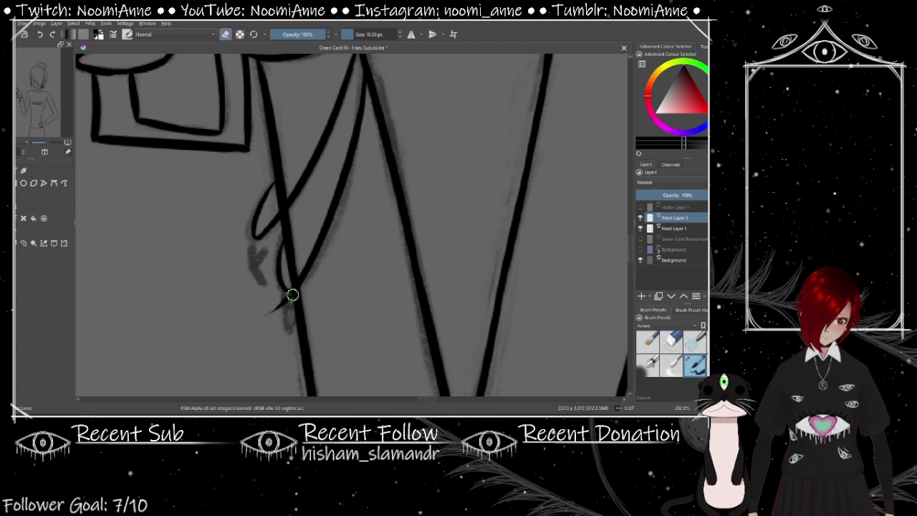
scroll(292, 294, up, 2)
drag(293, 183, 296, 155)
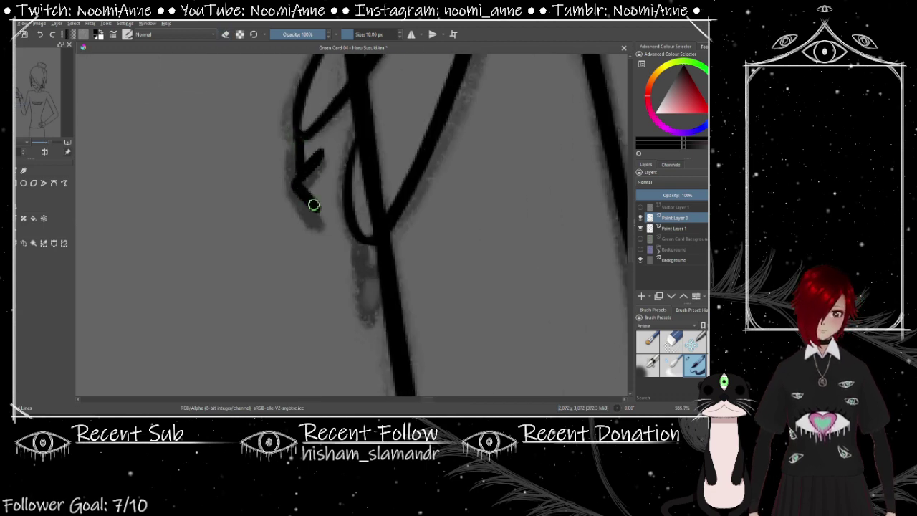
drag(302, 200, 316, 209)
drag(359, 244, 340, 220)
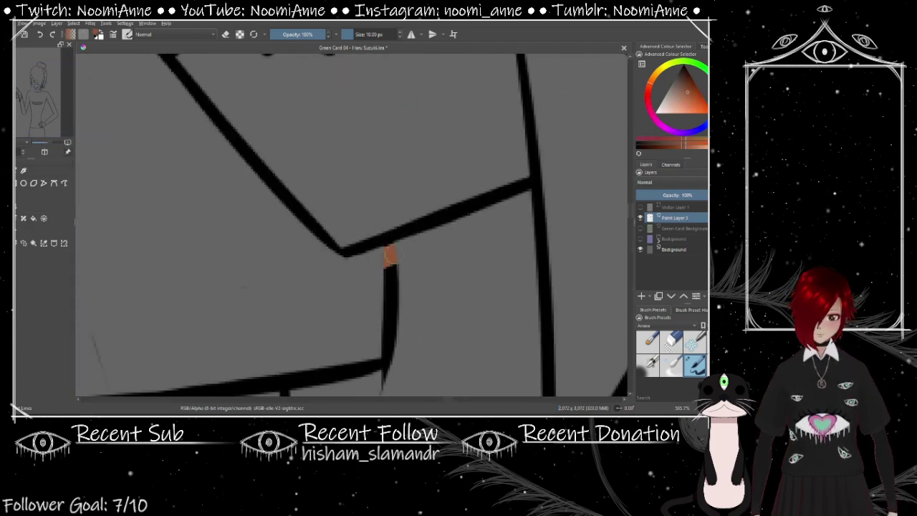
Recolour the line art by part, with orange-brown fingers, a dark blue outer wrist band and reddish-brown hair
mouse_move(481, 174)
mouse_down()
mouse_move(470, 296)
mouse_move(375, 327)
mouse_up()
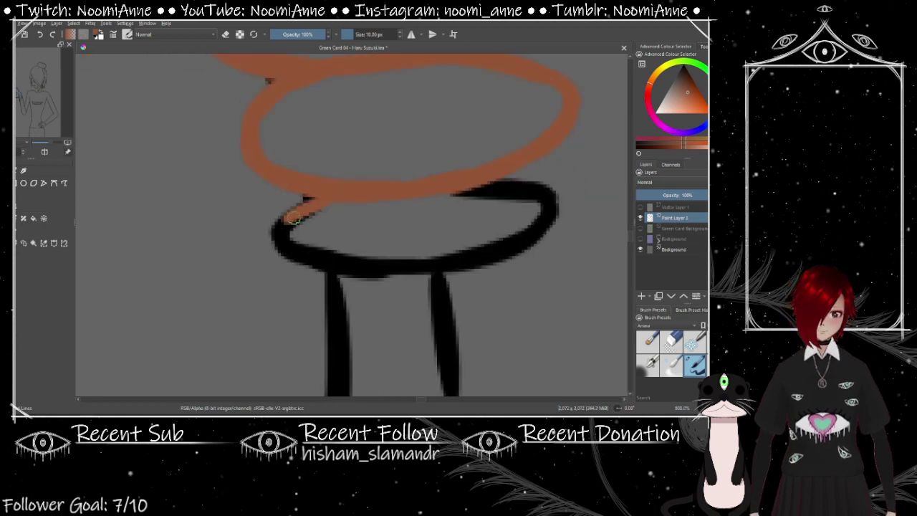
mouse_move(297, 215)
mouse_down()
mouse_move(331, 270)
mouse_move(464, 256)
mouse_up()
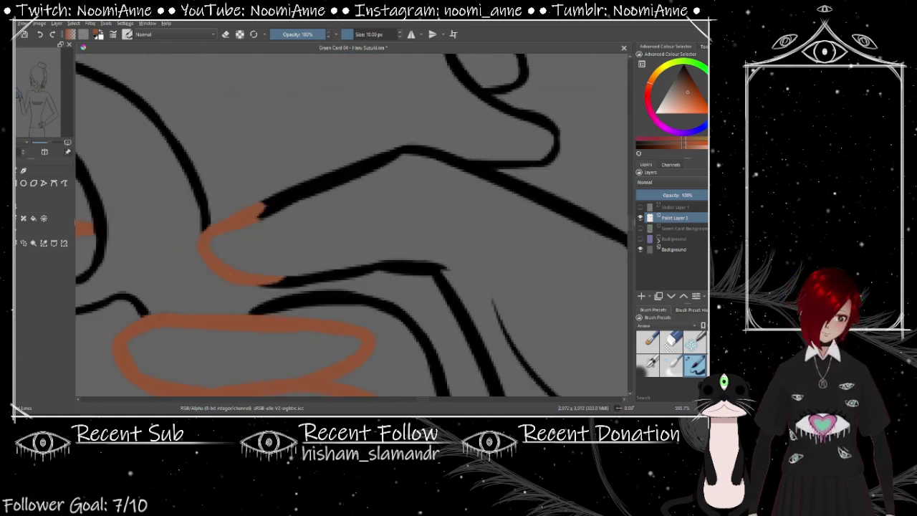
drag(297, 275, 444, 272)
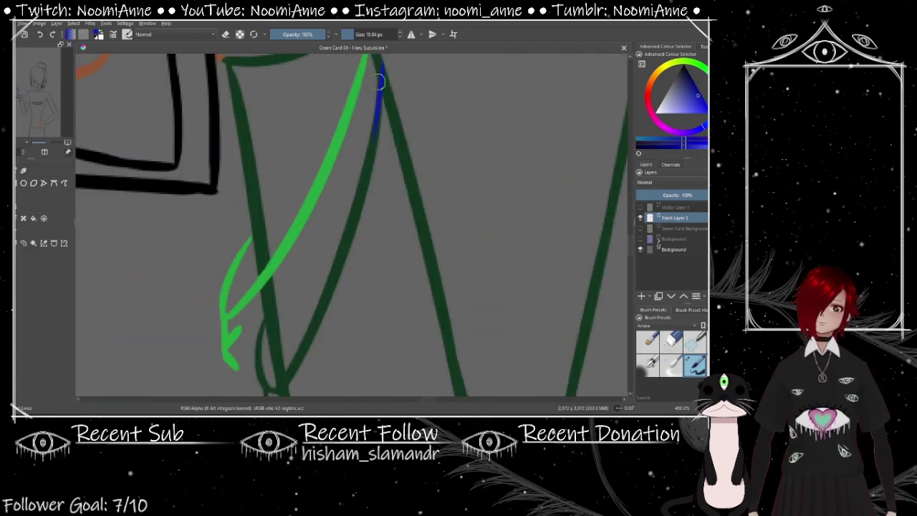
drag(362, 194, 305, 307)
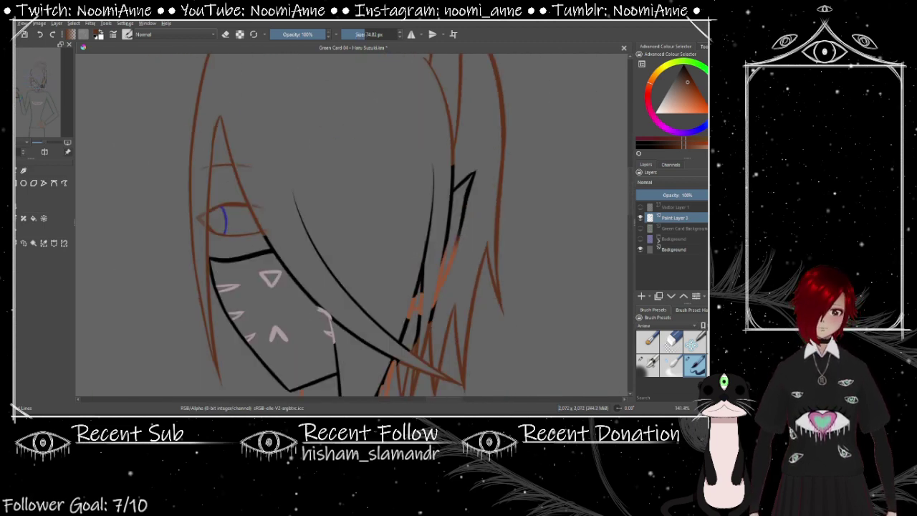
scroll(327, 194, up, 3)
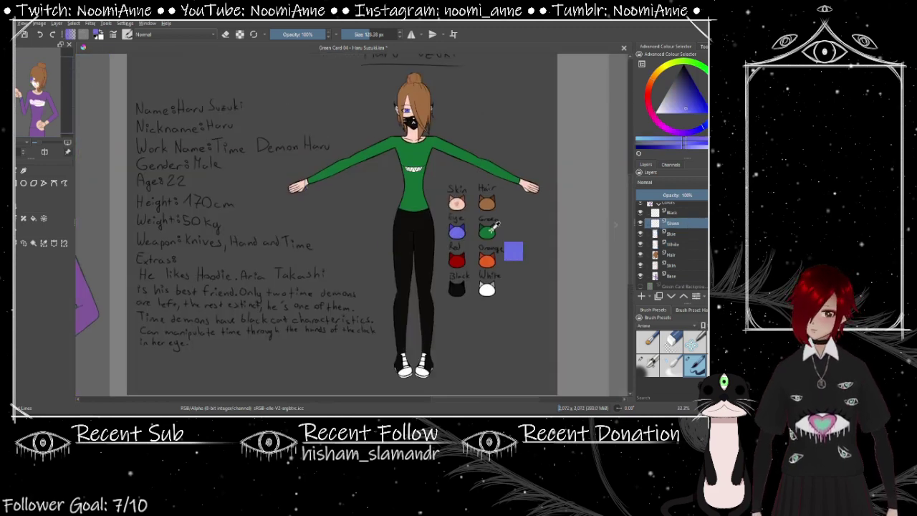
Paint the shirt's sleeves and torso on the Green layer with the green from the reference palette
drag(236, 208, 229, 290)
drag(272, 187, 359, 272)
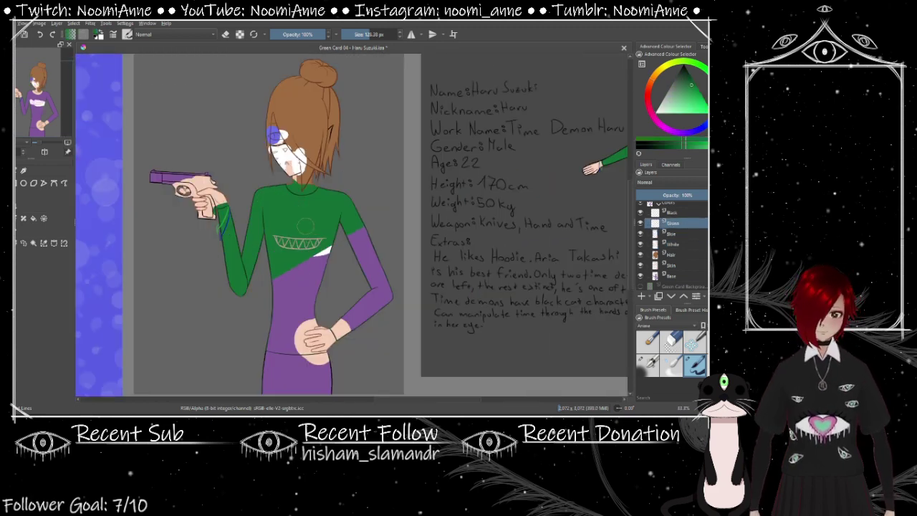
mouse_move(387, 236)
mouse_down()
mouse_move(337, 337)
mouse_move(272, 373)
mouse_up()
Paint the trousers, gun, mask and ear black on the Black layer
click(672, 212)
drag(294, 294, 358, 340)
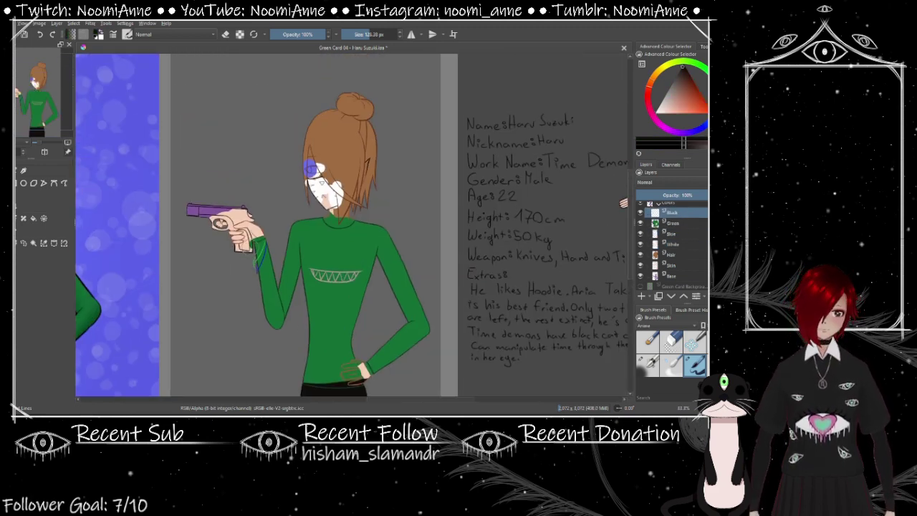
scroll(323, 180, up, 5)
Hide the Green, Blue, White, Hair and Skin layers and erase the excess black around the pointed ear
drag(640, 223, 641, 265)
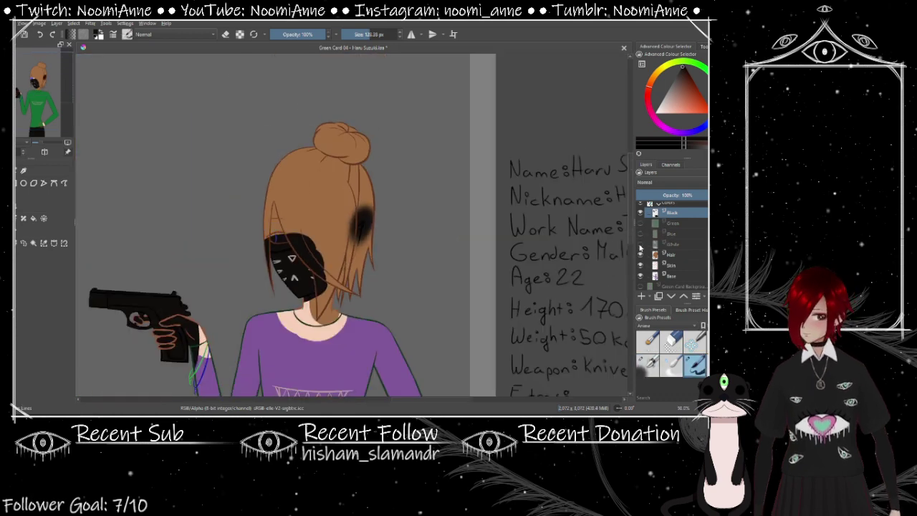
scroll(296, 303, up, 6)
mouse_move(329, 204)
mouse_down()
mouse_move(356, 187)
mouse_move(344, 215)
mouse_up()
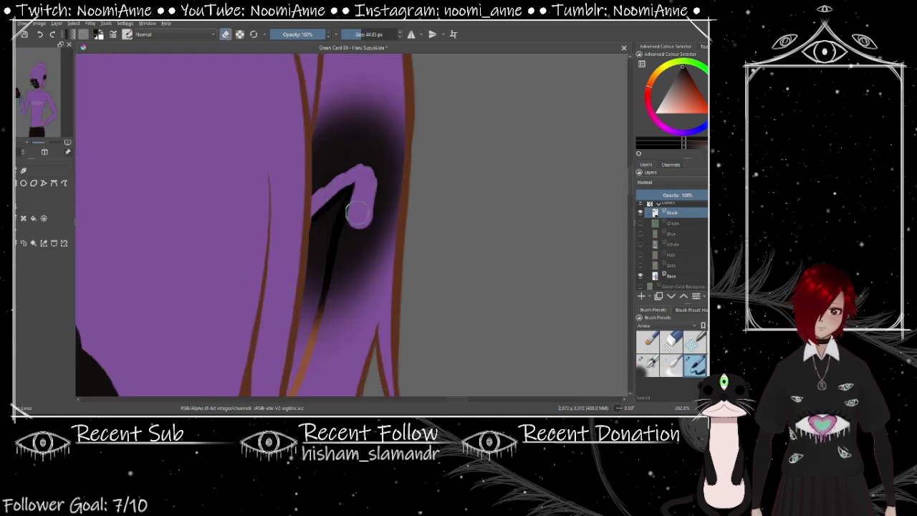
Erase the stray black around the mask's edges and inside its triangular marking
scroll(330, 215, down, 5)
scroll(262, 326, up, 5)
scroll(263, 326, up, 3)
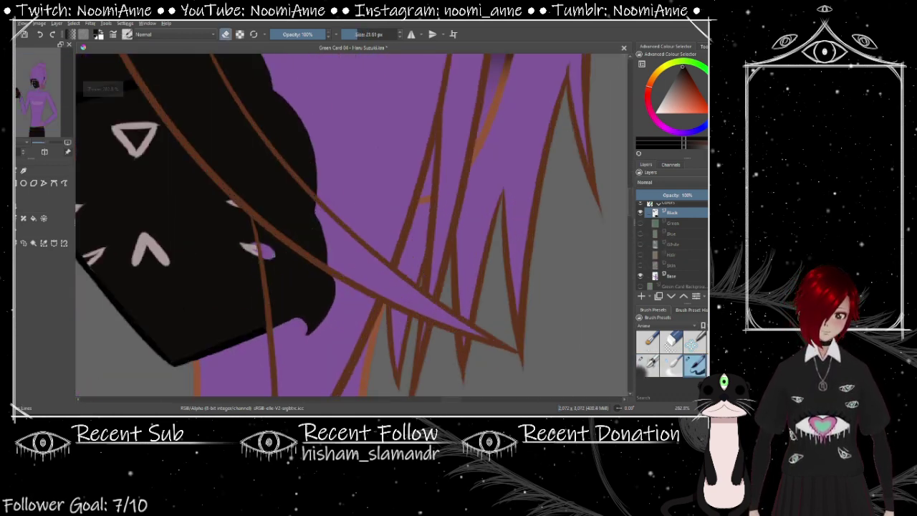
mouse_move(265, 250)
mouse_down()
mouse_move(262, 214)
mouse_move(301, 294)
mouse_up()
scroll(258, 252, up, 2)
mouse_move(258, 252)
mouse_down()
mouse_move(380, 172)
mouse_move(286, 125)
mouse_move(143, 158)
mouse_move(118, 258)
mouse_up()
mouse_move(174, 344)
mouse_down()
mouse_move(218, 277)
mouse_move(261, 355)
mouse_up()
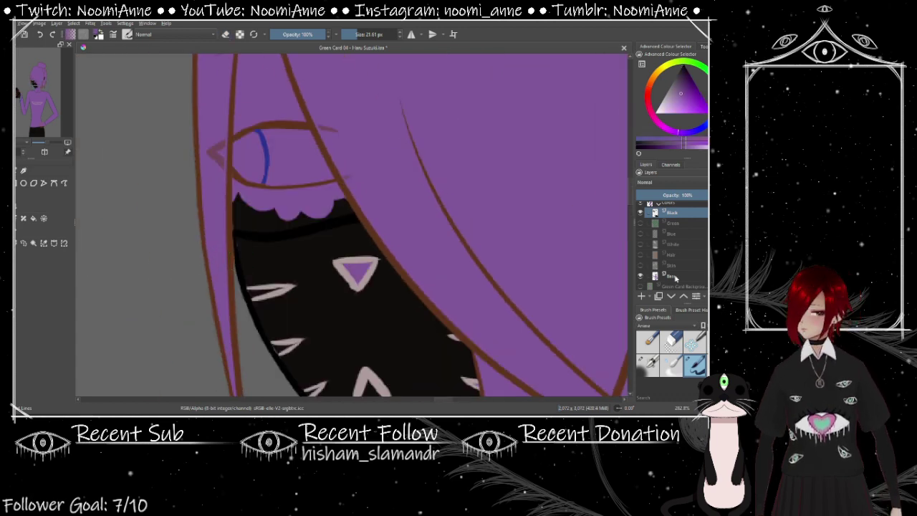
Clear the black inside the mask's side markings and touch up the mask with its picked black
scroll(346, 210, up, 2)
drag(272, 229, 349, 245)
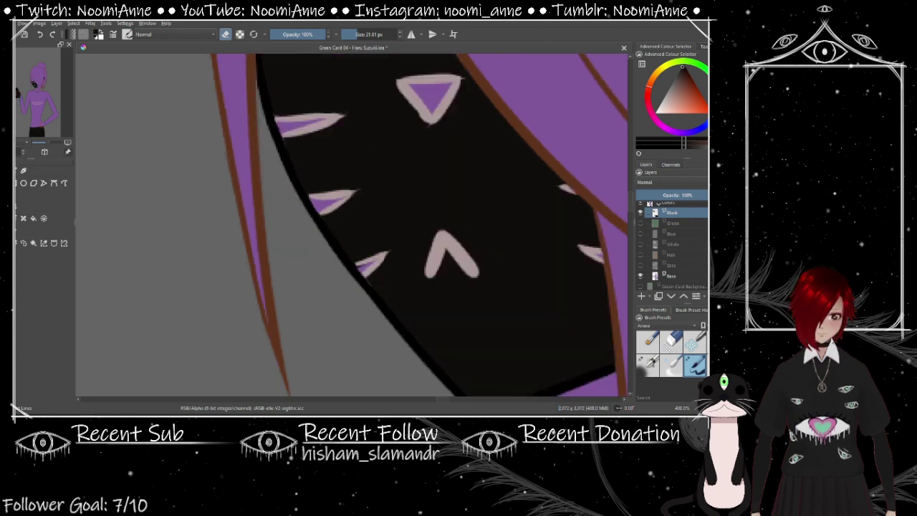
key(e)
ctrl+click(349, 245)
scroll(320, 202, down, 3)
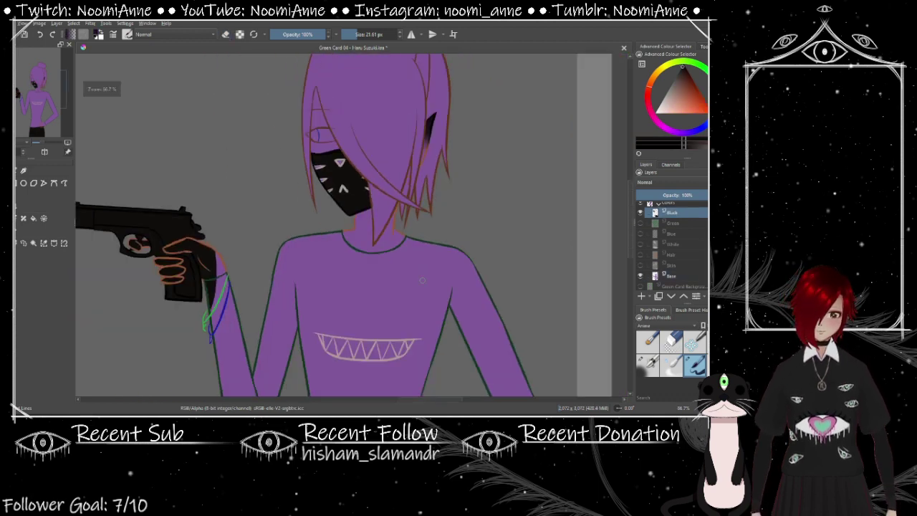
Select the gun hand's fingers and back from the Lineart layer and clear the black fill there
scroll(557, 255, up, 2)
scroll(385, 208, down, 2)
scroll(418, 248, up, 2)
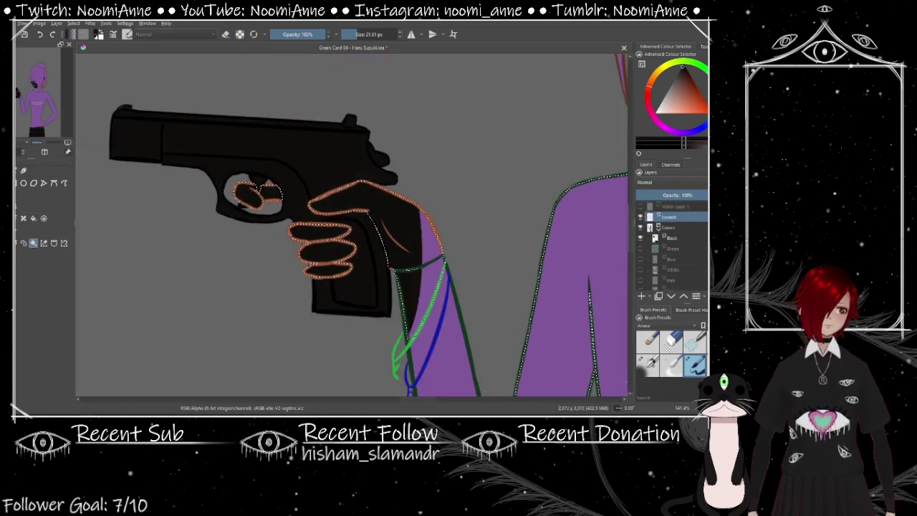
scroll(351, 222, down, 3)
scroll(382, 263, up, 3)
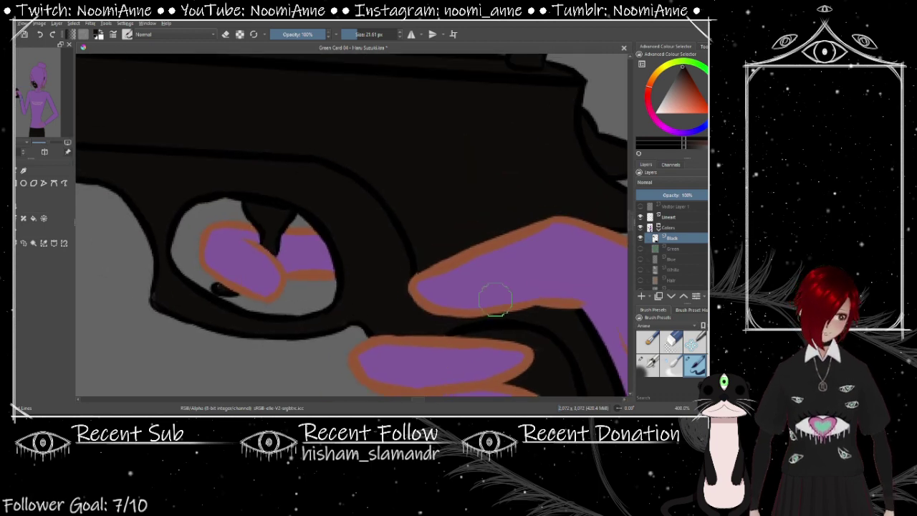
Touch up the gun's fill along the trigger guard and the barrel's front end
click(151, 288)
scroll(278, 324, down, 2)
scroll(223, 147, up, 1)
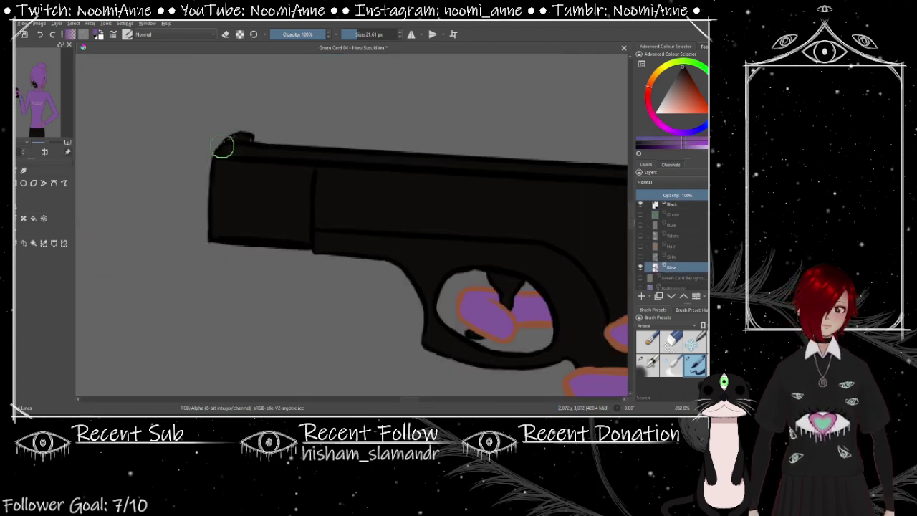
Show the Green layer, select the chest mouth's teeth areas from the Lineart layer and clear the green inside them
scroll(343, 229, down, 3)
click(640, 238)
click(669, 207)
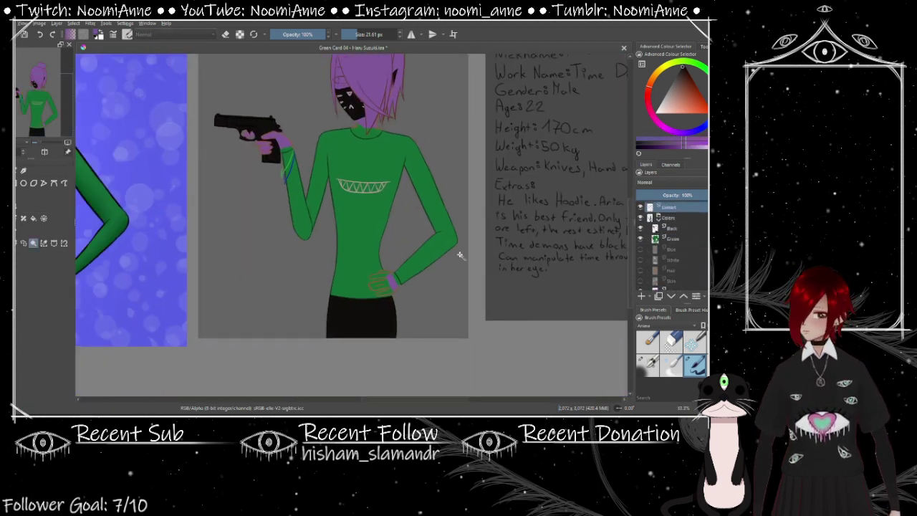
scroll(402, 265, up, 3)
scroll(375, 263, down, 3)
scroll(401, 301, up, 2)
scroll(420, 332, up, 1)
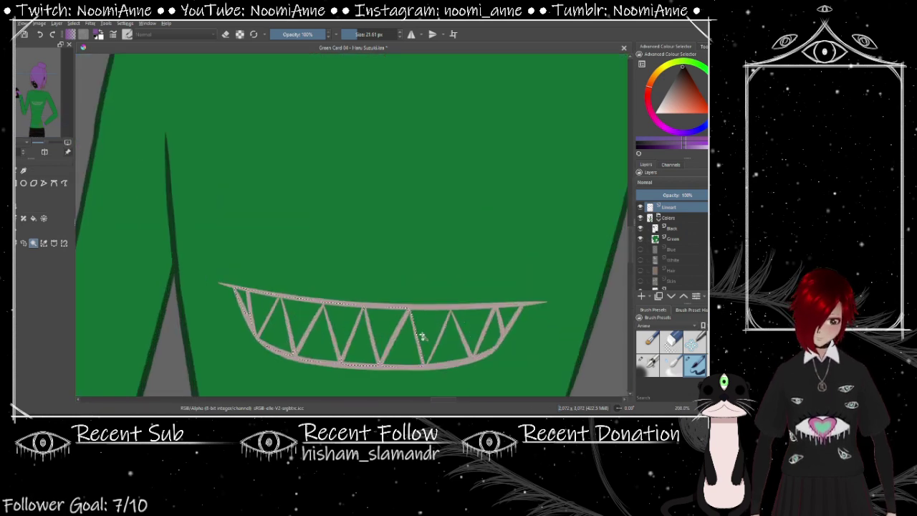
click(466, 309)
scroll(466, 310, up, 2)
Erase the excess green around the hand on the hip on the Green layer
scroll(430, 251, down, 3)
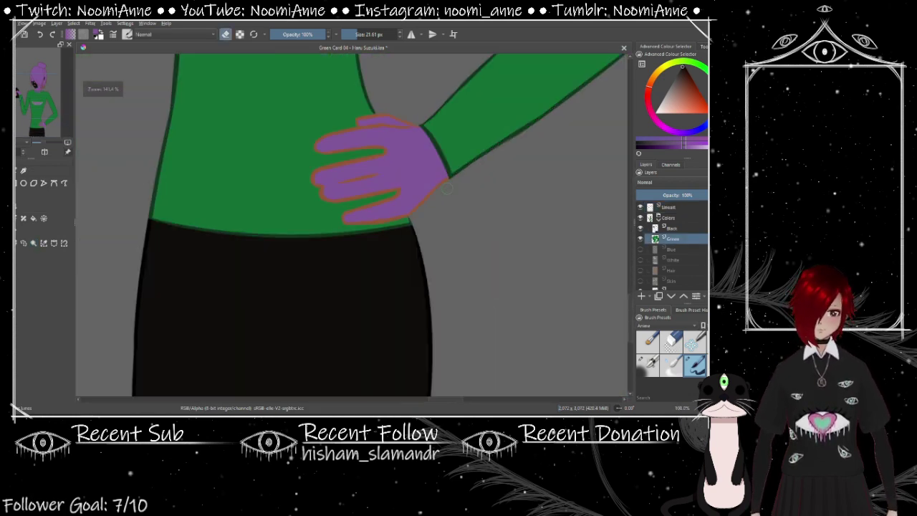
scroll(433, 220, up, 1)
key(e)
scroll(434, 220, down, 2)
scroll(402, 179, up, 2)
scroll(351, 265, down, 4)
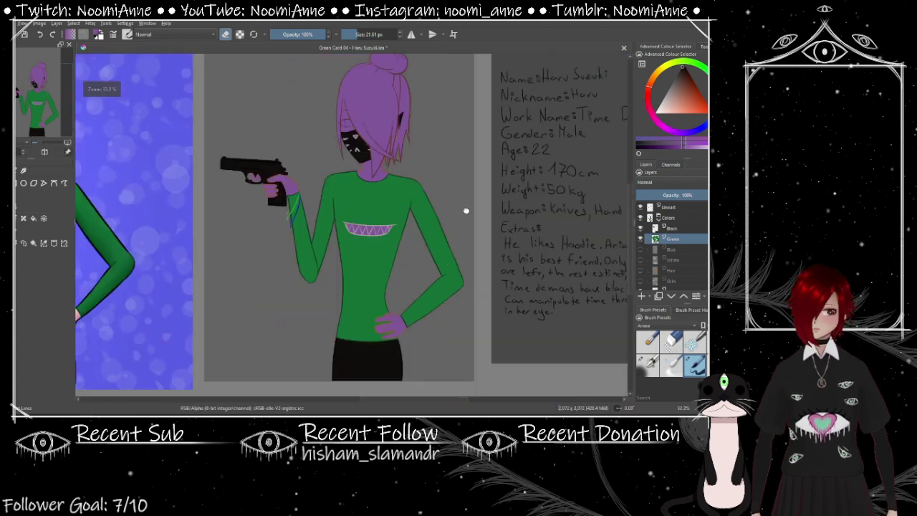
Show the Blue layer and erase the excess blue around the eye's iris
scroll(352, 263, up, 1)
key(Page_Down)
scroll(308, 208, up, 6)
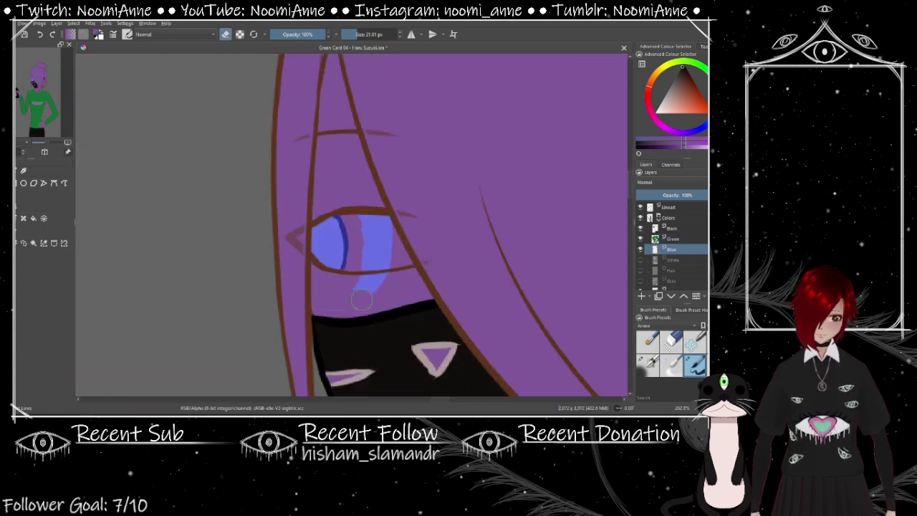
Clear the leftover blue beside the iris and, on the White layer, fill the white of the eye and erase the excess around it
scroll(361, 300, down, 6)
scroll(373, 251, up, 6)
key(Page_Down)
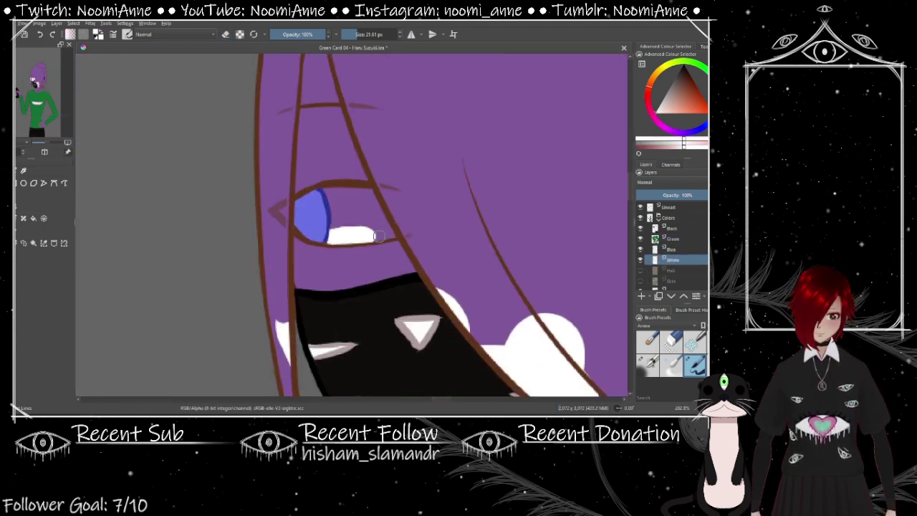
scroll(367, 192, down, 1)
key(e)
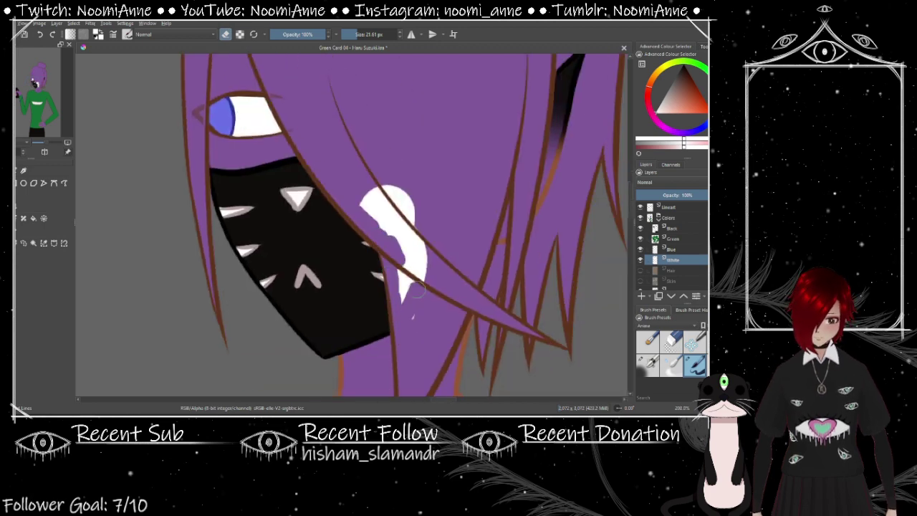
scroll(358, 192, down, 4)
scroll(358, 192, up, 5)
Show the Hair layer and erase the excess brown over the face, neck and ear
key(Page_Down)
mouse_move(257, 102)
mouse_down()
mouse_move(242, 337)
mouse_move(356, 373)
mouse_up()
scroll(262, 129, down, 3)
scroll(344, 275, up, 5)
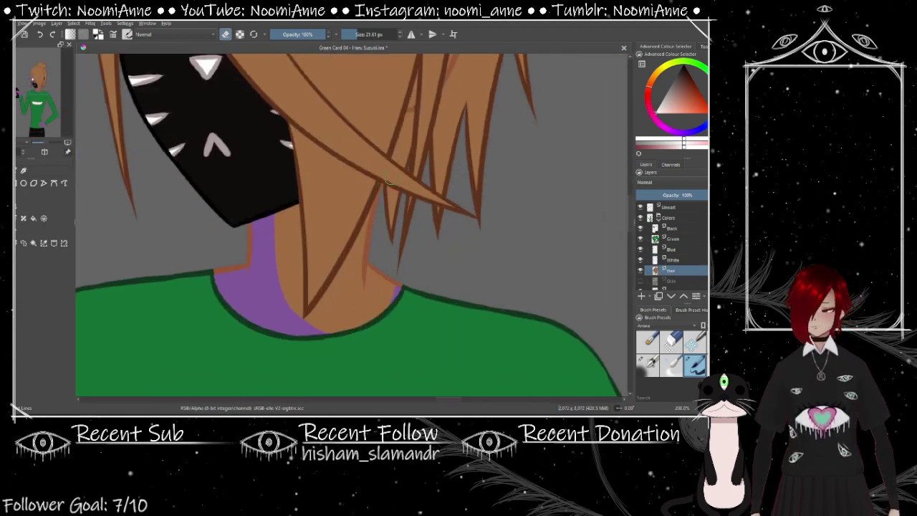
scroll(376, 123, down, 1)
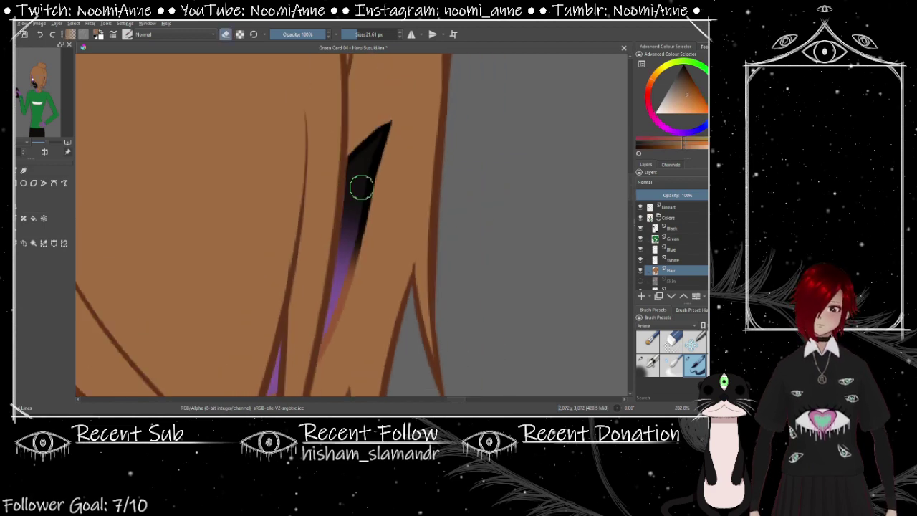
scroll(316, 321, down, 3)
mouse_move(351, 337)
mouse_down()
mouse_move(444, 323)
mouse_move(402, 279)
mouse_up()
scroll(373, 215, down, 6)
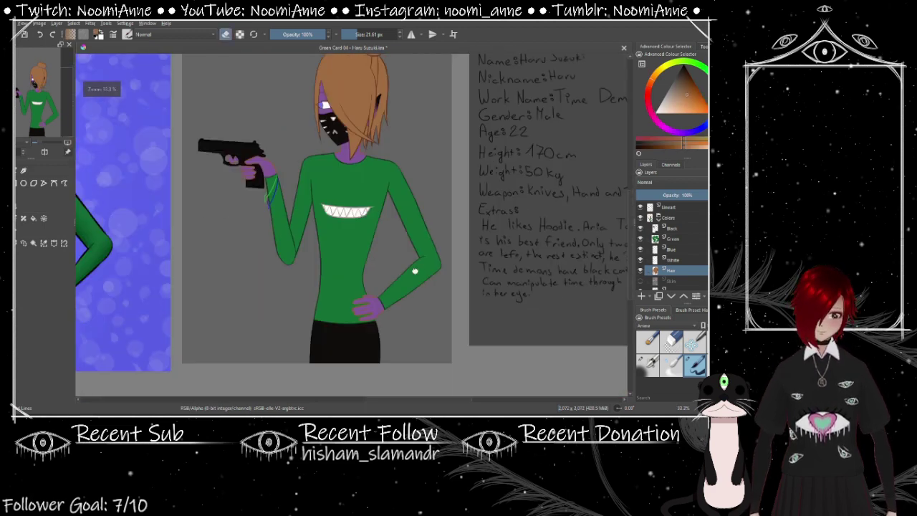
Show the Skin layer and brush soft pink shading onto the fingers of both hands and the face
key(Page_Down)
key(slash)
scroll(426, 309, down, 1)
scroll(308, 286, up, 4)
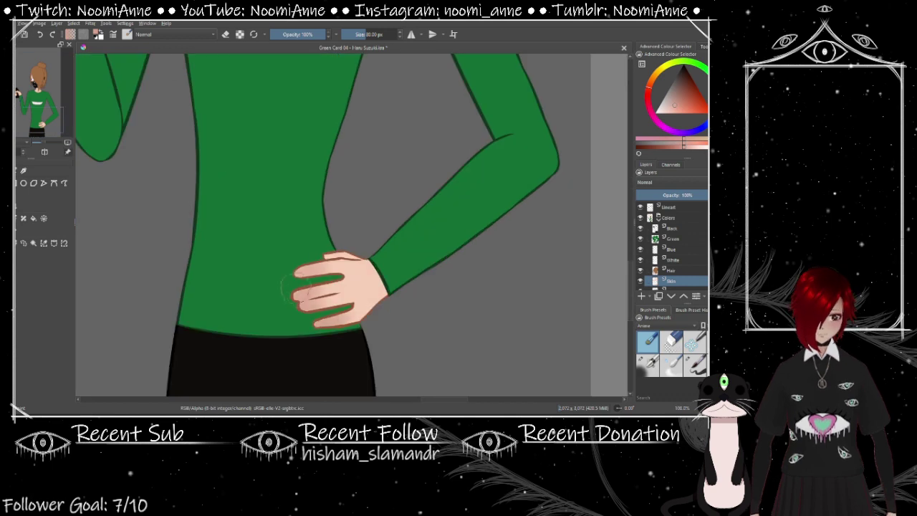
scroll(197, 175, down, 2)
scroll(350, 176, up, 2)
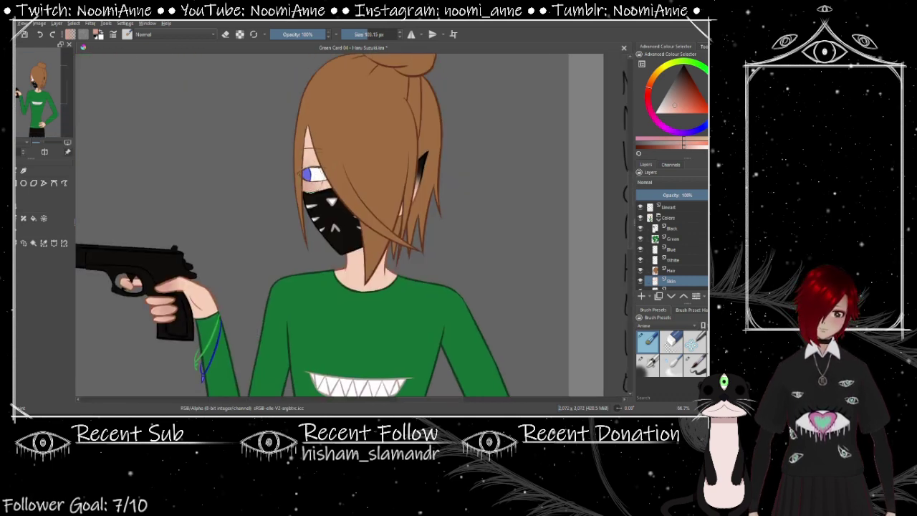
Shade the neck beneath the mask and hair with a darker skin tone on the Skin layer
scroll(343, 179, down, 3)
scroll(344, 179, up, 3)
scroll(353, 215, down, 2)
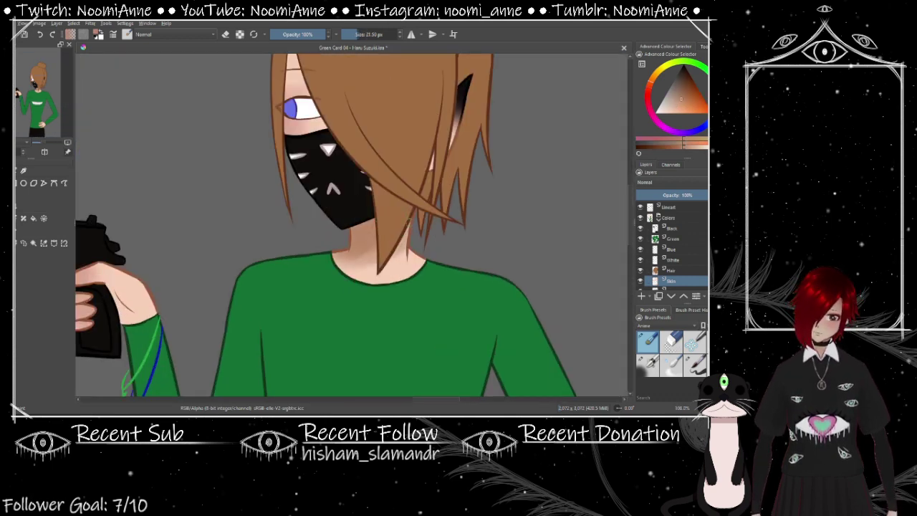
scroll(354, 293, down, 3)
scroll(358, 294, up, 4)
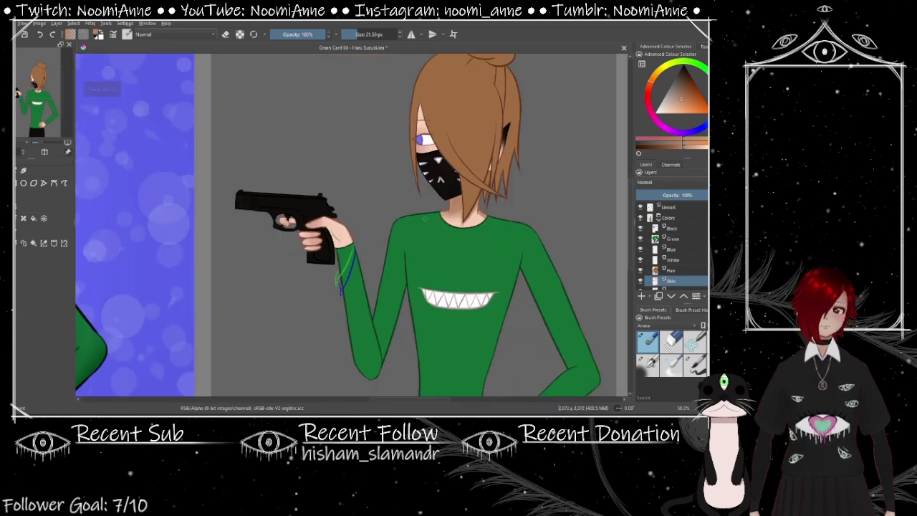
scroll(302, 256, down, 2)
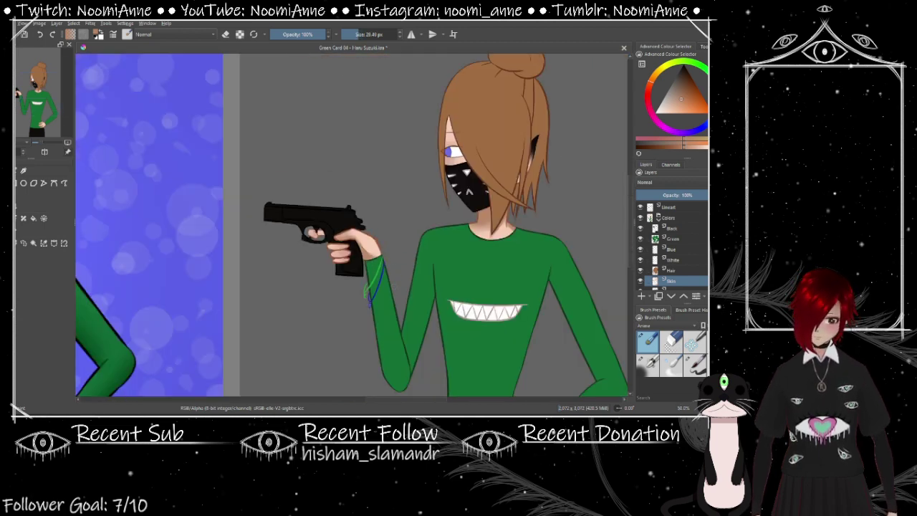
Shade the gun hand and the hand on the hip along the fingers and lower edges with a small brush
scroll(286, 215, up, 4)
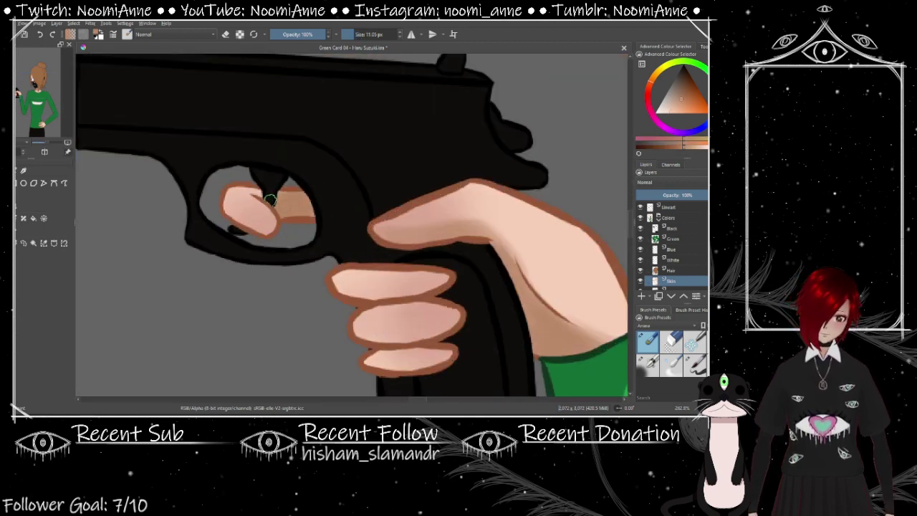
drag(405, 335, 427, 246)
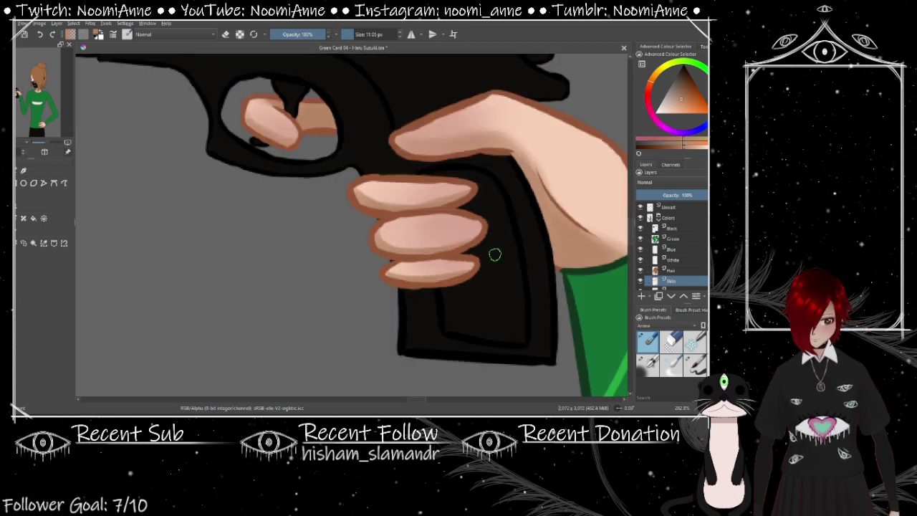
drag(494, 255, 291, 268)
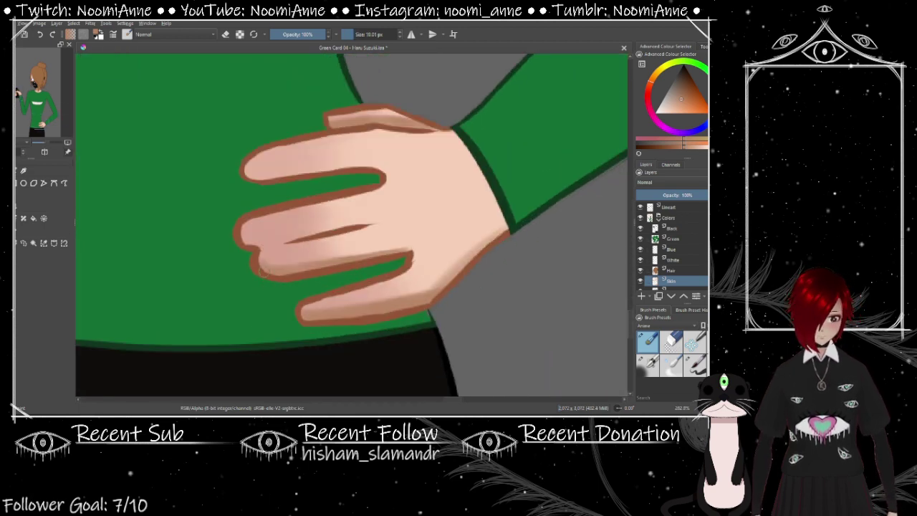
scroll(371, 166, down, 4)
scroll(405, 172, up, 4)
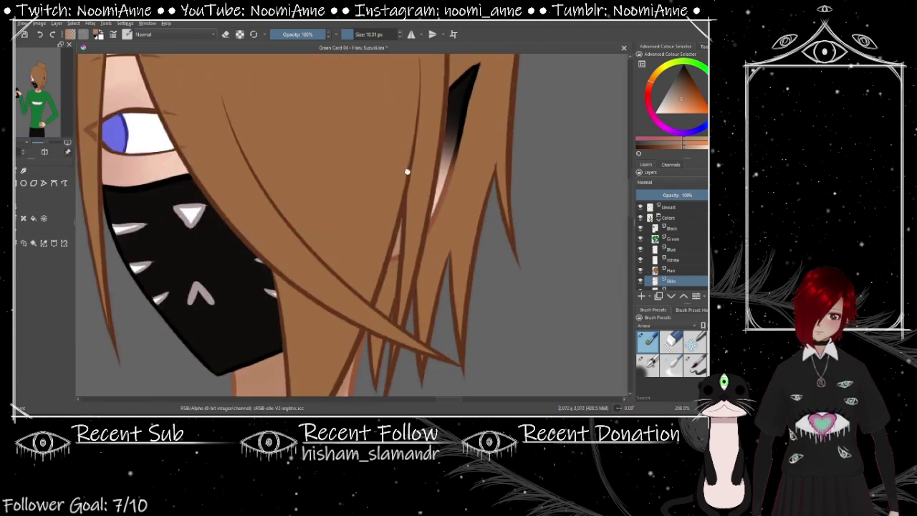
scroll(406, 172, down, 4)
Add a layer named Highlights in Screen mode above Lineart and paint light blue highlights on the iris
click(695, 365)
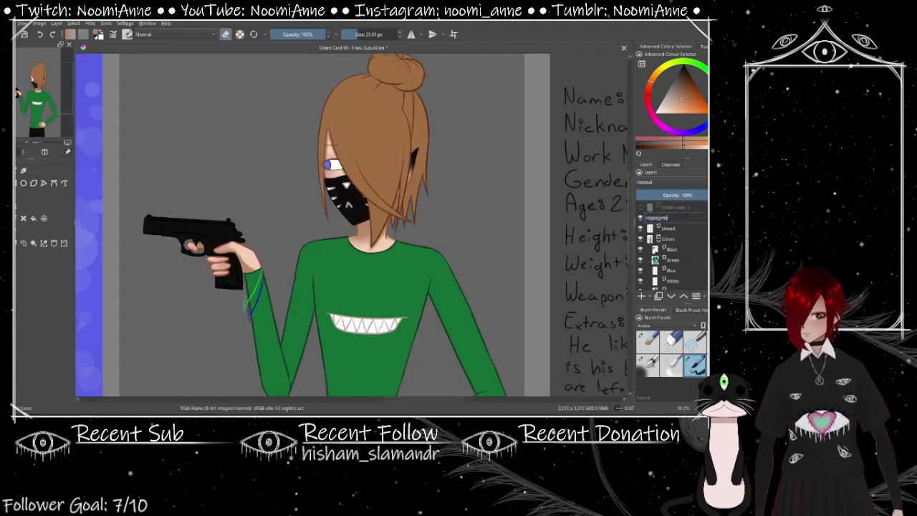
scroll(338, 164, up, 5)
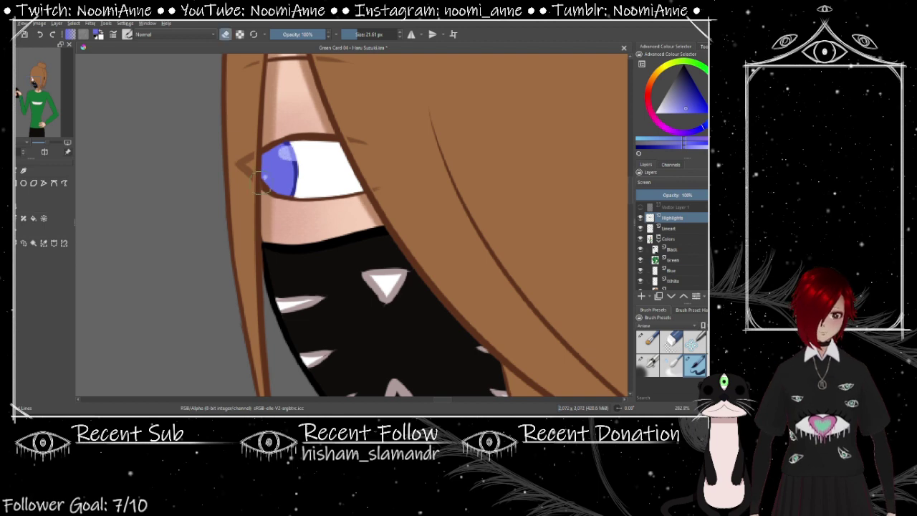
key(e)
Paint subtle highlights on the gun on the Highlights layer
scroll(257, 174, down, 5)
scroll(231, 223, up, 6)
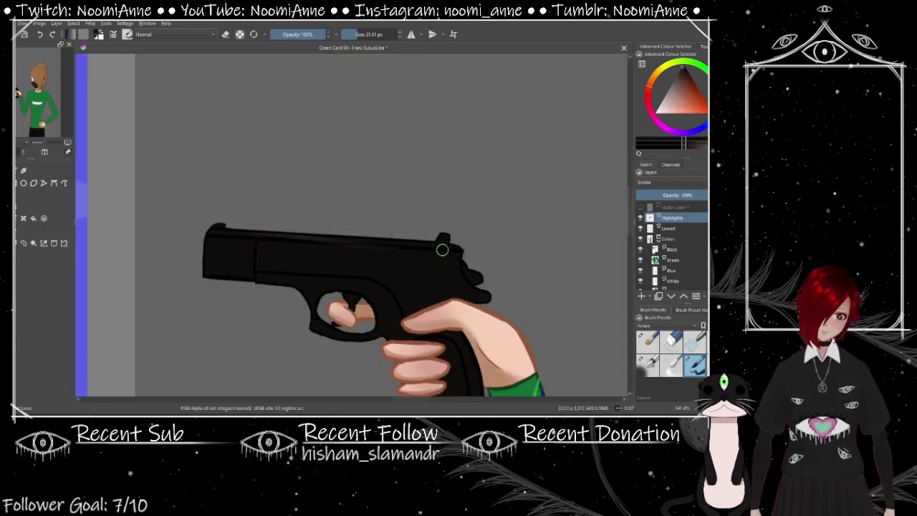
scroll(442, 249, up, 2)
scroll(528, 315, down, 5)
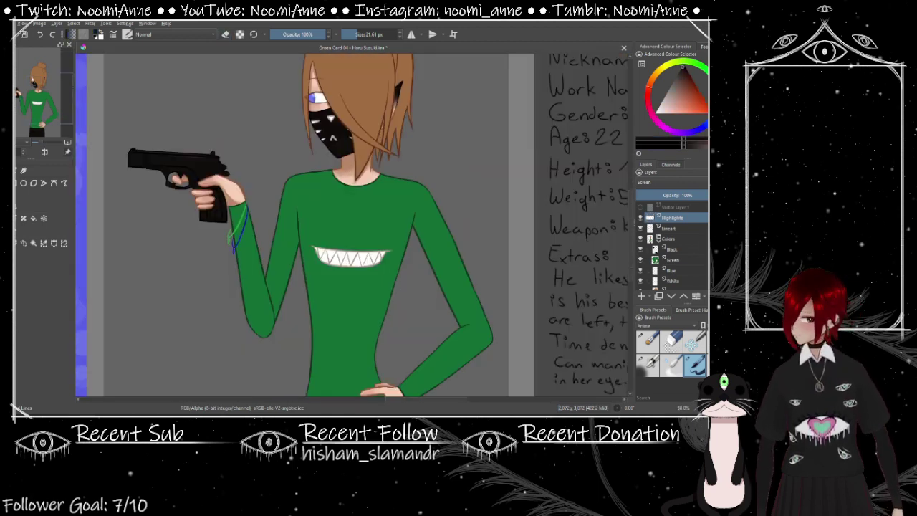
On the Hair layer, shade the hair tips, the area around the bun's base and a broad band across the fringe
scroll(313, 278, up, 4)
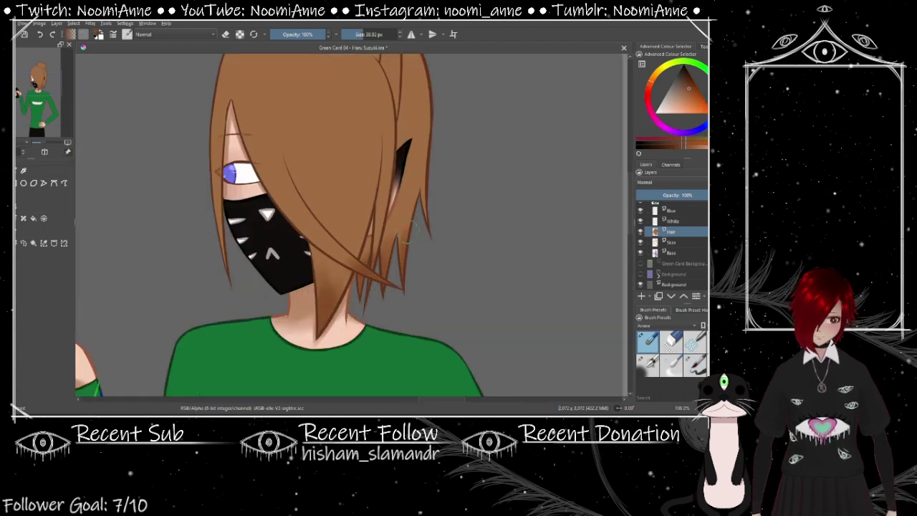
scroll(351, 215, up, 5)
drag(315, 154, 427, 179)
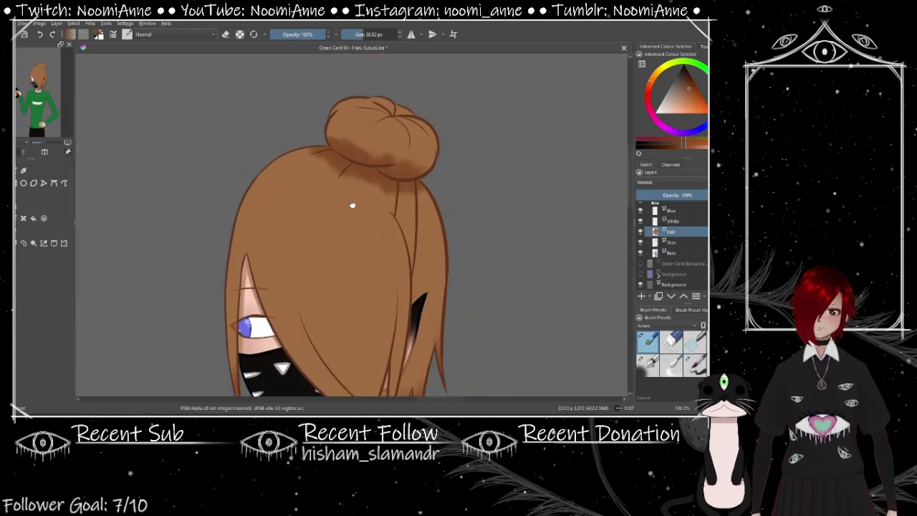
scroll(352, 205, down, 1)
scroll(352, 206, down, 5)
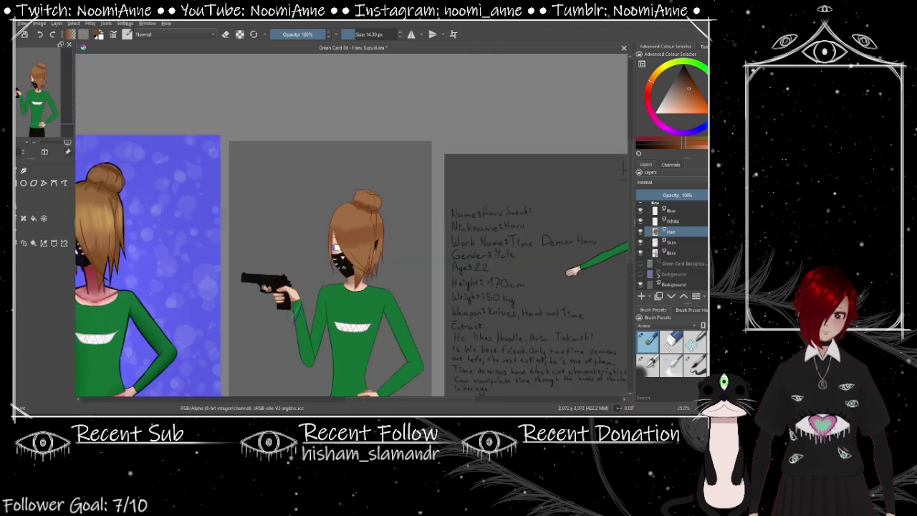
Darken the hair along the fringe's edge and the strand framing the face with a 14.30 px brush
scroll(352, 236, up, 8)
scroll(352, 236, down, 2)
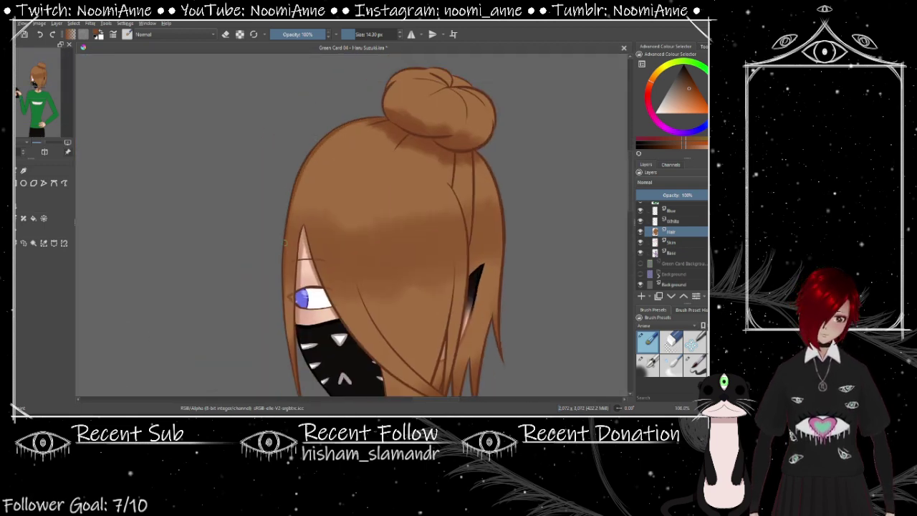
scroll(284, 244, up, 1)
scroll(301, 198, down, 5)
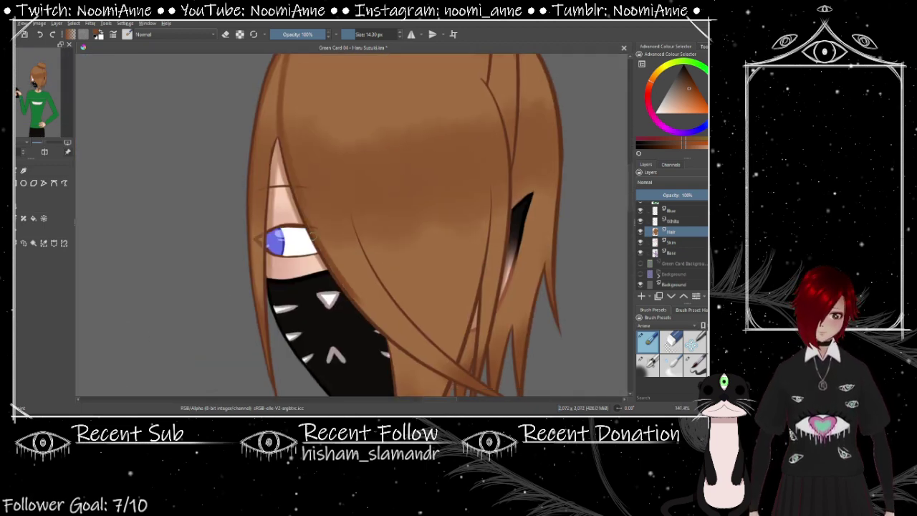
scroll(351, 275, up, 2)
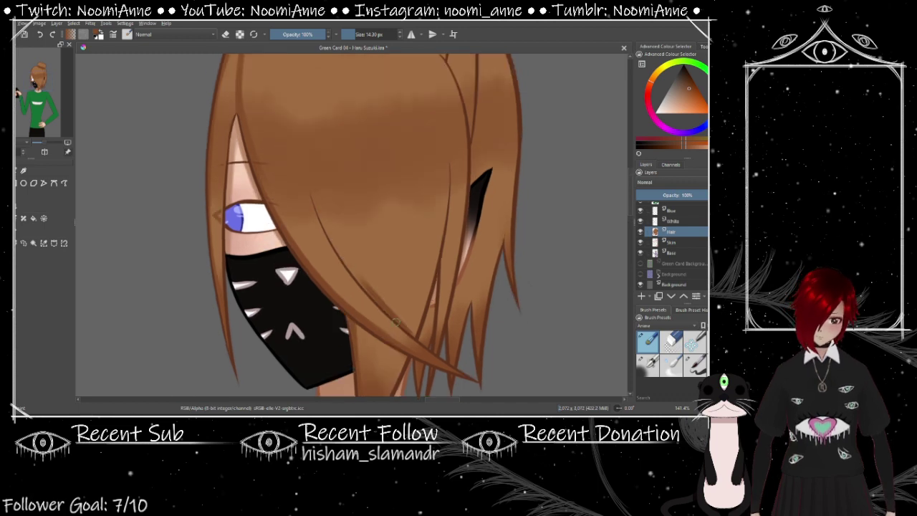
Paint darker curved strand lines fanning from the parting down across the fringe
scroll(289, 71, up, 5)
scroll(351, 222, down, 1)
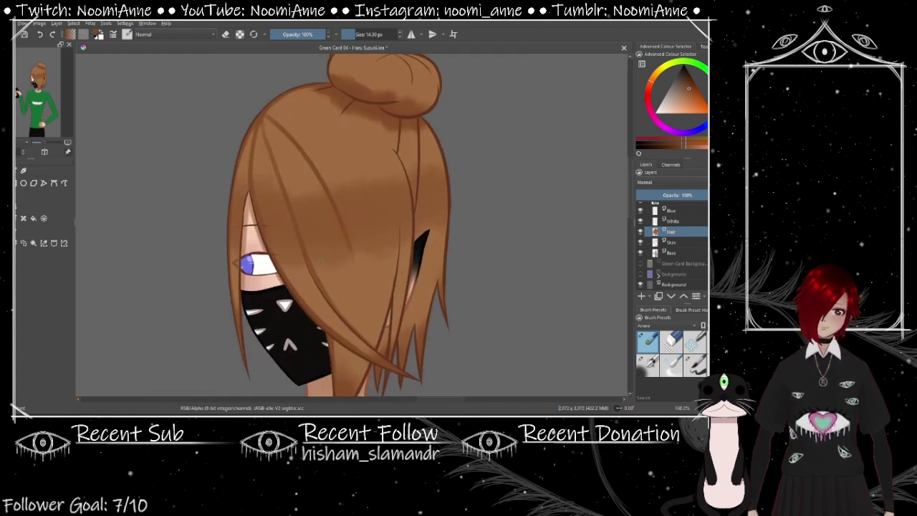
scroll(351, 222, up, 1)
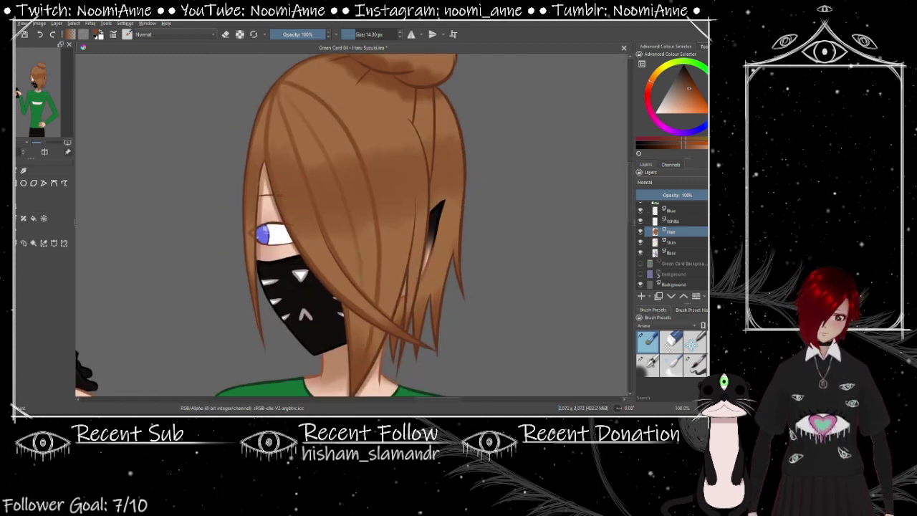
scroll(336, 225, up, 2)
scroll(336, 225, down, 2)
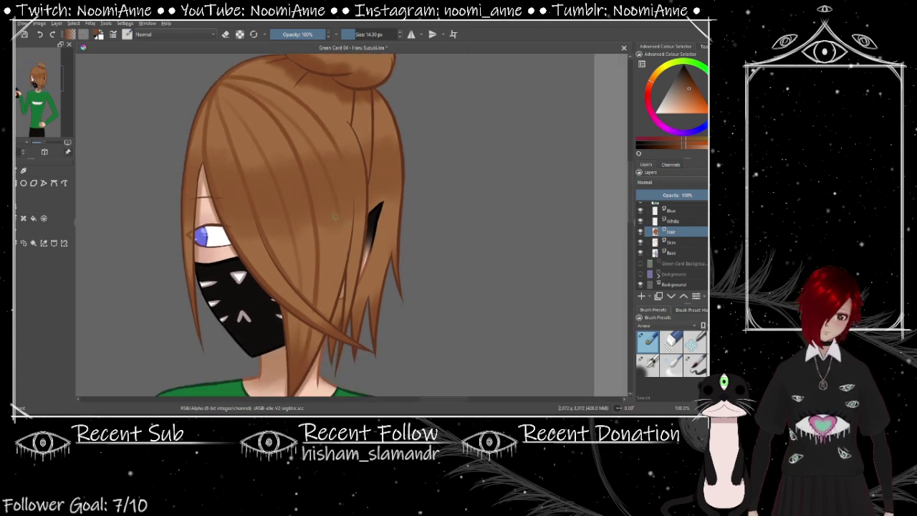
Add darker strand shading to the lower hair tips and the side hair around the ear
scroll(335, 216, up, 2)
scroll(330, 244, down, 3)
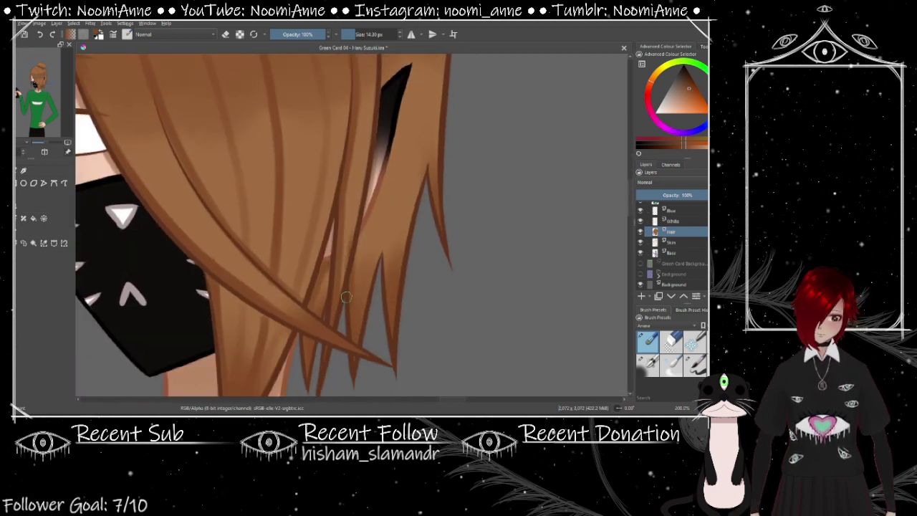
scroll(346, 297, up, 5)
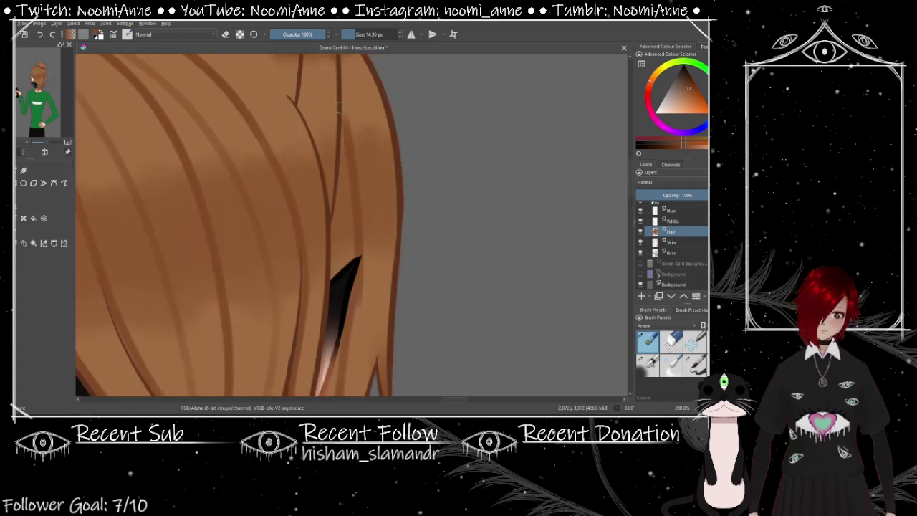
scroll(361, 210, down, 1)
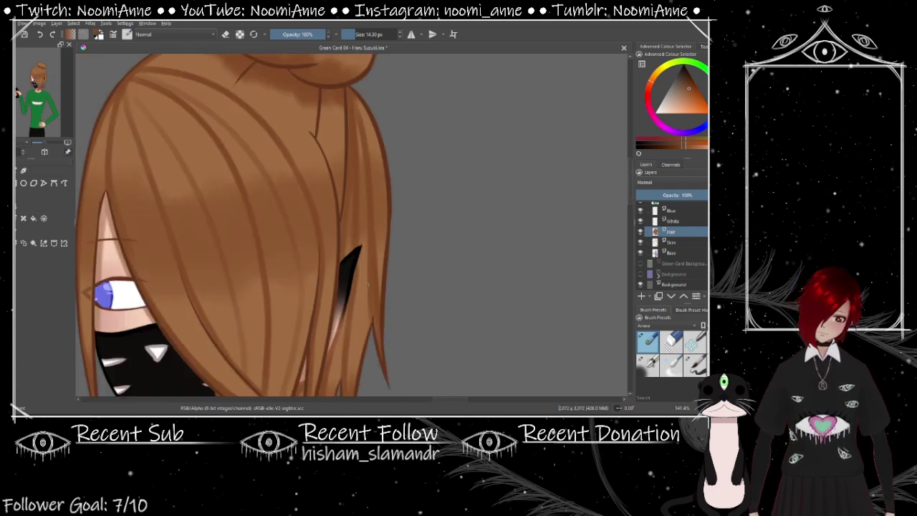
drag(369, 285, 409, 379)
scroll(361, 247, up, 2)
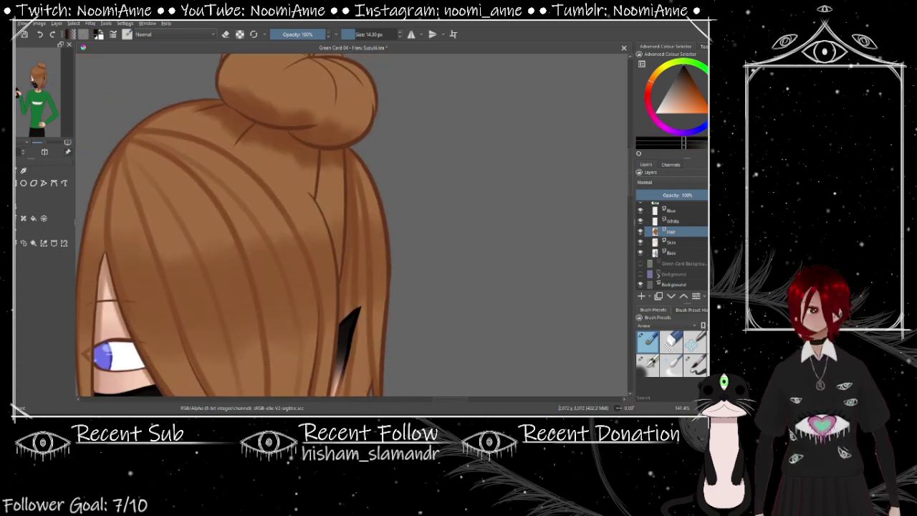
Paint darker strands on the crown beneath the bun, mirroring the canvas view to check them
scroll(395, 295, down, 1)
key(m)
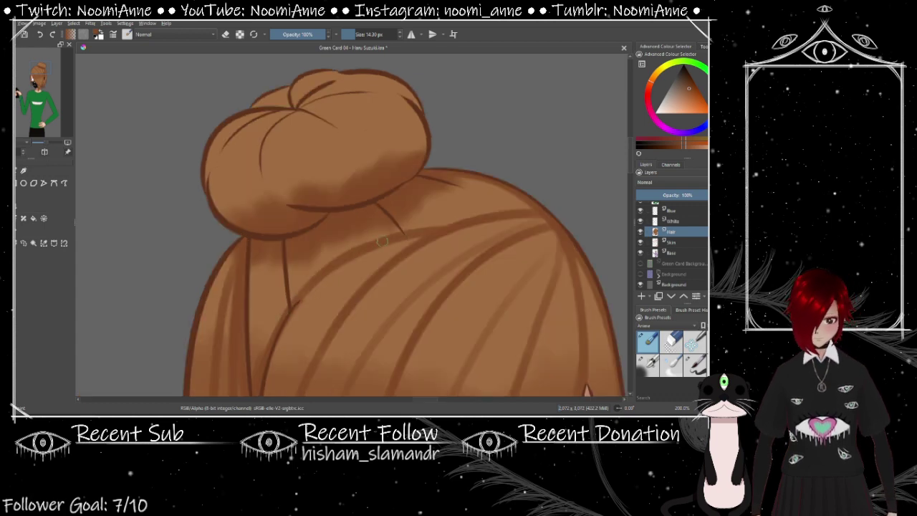
key(m)
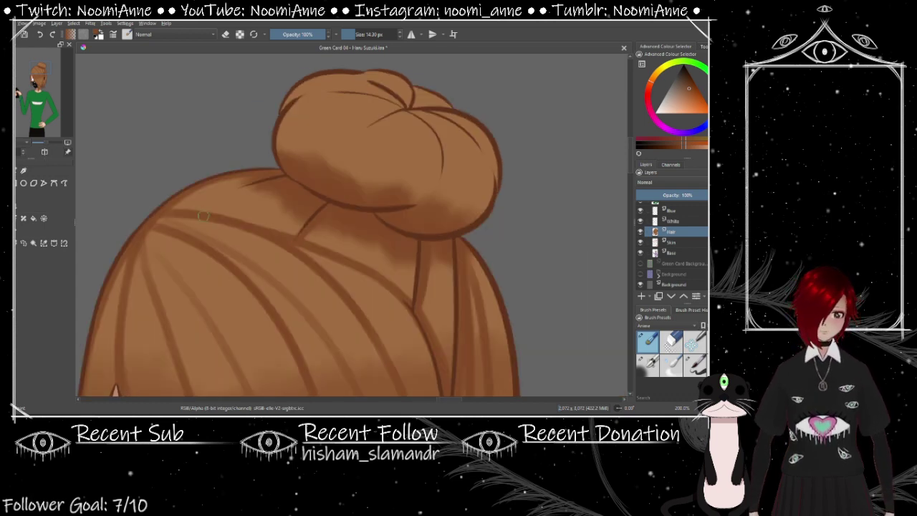
scroll(336, 280, down, 4)
Shade the hair bun along its creases, around its central knot and at its underside
scroll(325, 238, up, 2)
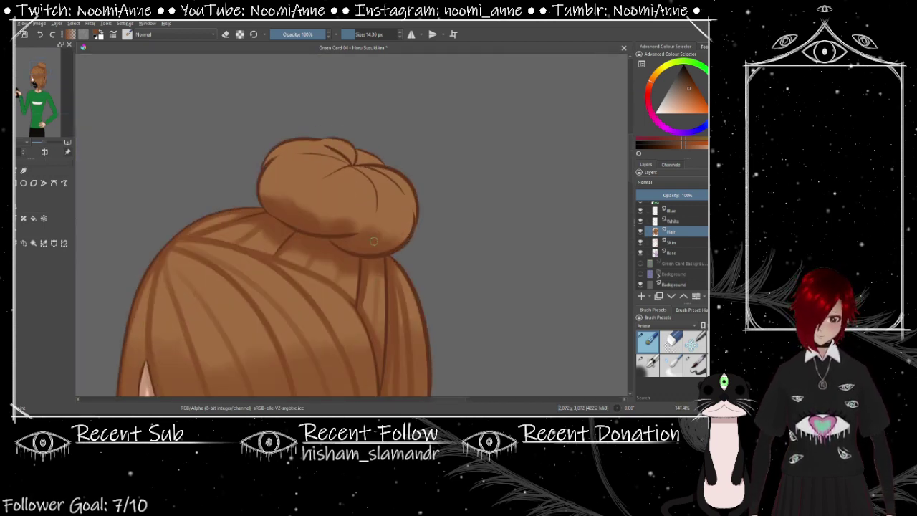
scroll(373, 241, up, 1)
drag(349, 222, 371, 226)
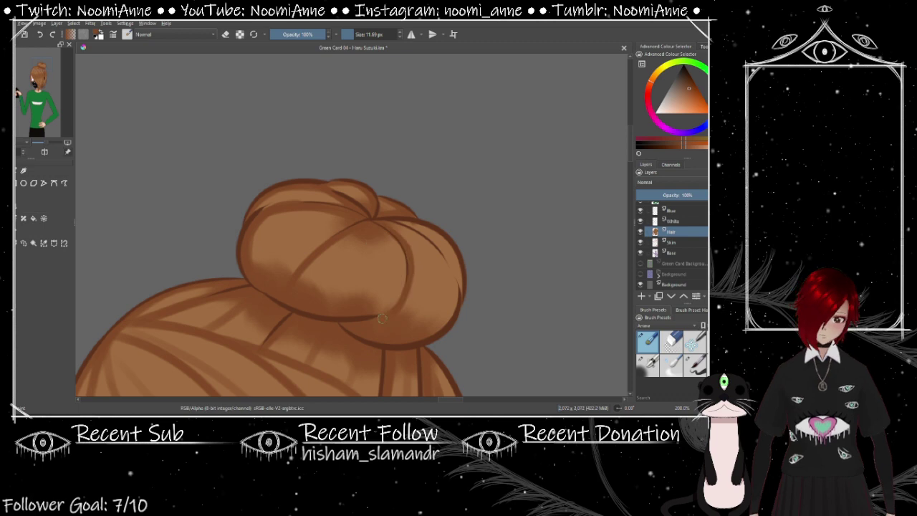
Shade the white of the eye and the white spikes on the mask with greyish pink on the White layer
drag(419, 254, 362, 238)
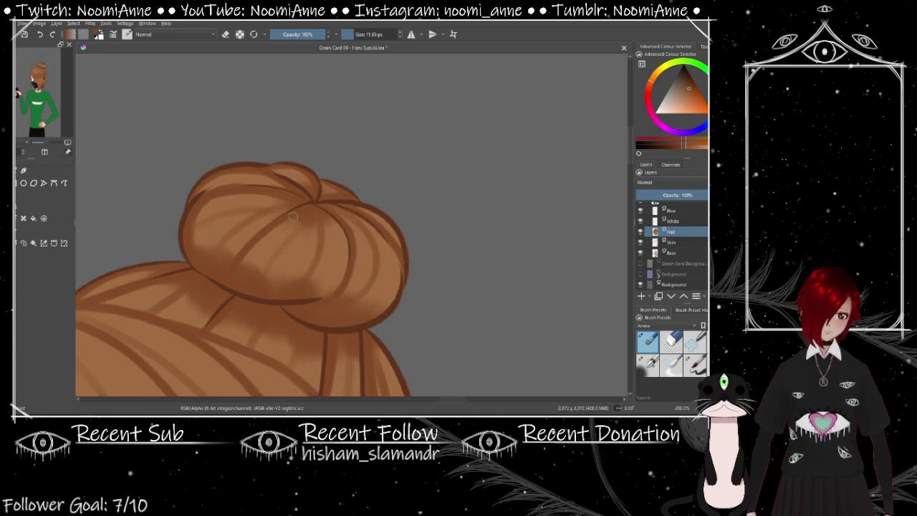
scroll(351, 280, down, 5)
scroll(351, 281, up, 3)
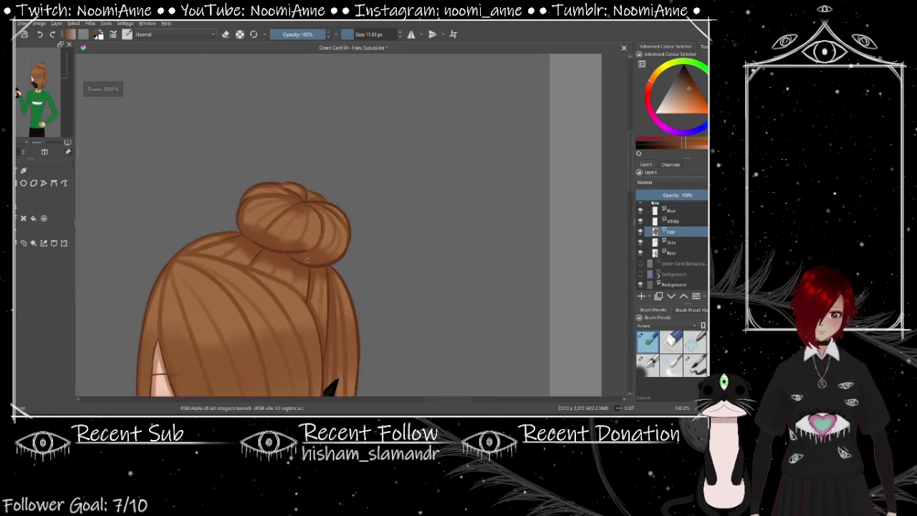
scroll(351, 280, down, 3)
scroll(351, 281, up, 5)
key(Page_Up)
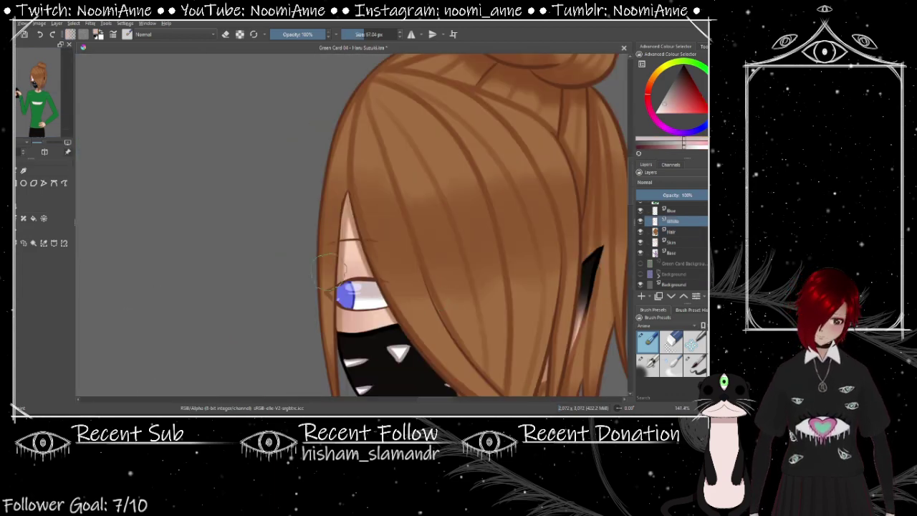
scroll(424, 312, down, 5)
scroll(424, 311, up, 3)
scroll(432, 264, down, 4)
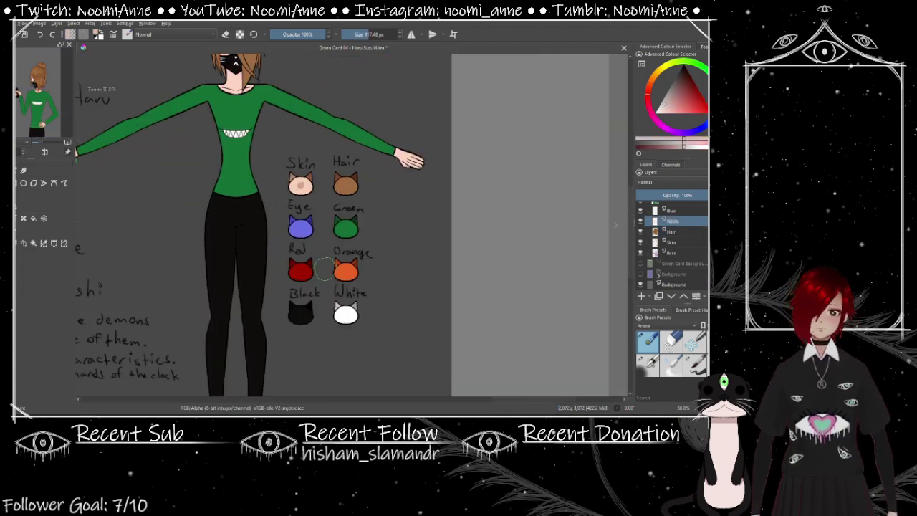
Paint a darker blue pupil and soft shading inside the iris on the Blue layer
key(Page_Up)
scroll(432, 263, up, 9)
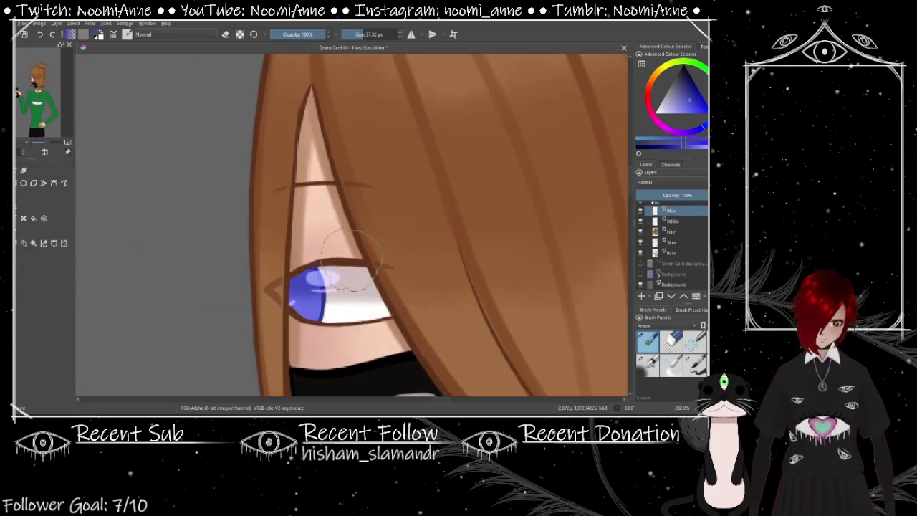
key(slash)
mouse_move(410, 278)
mouse_down()
mouse_move(404, 273)
mouse_move(428, 256)
mouse_up()
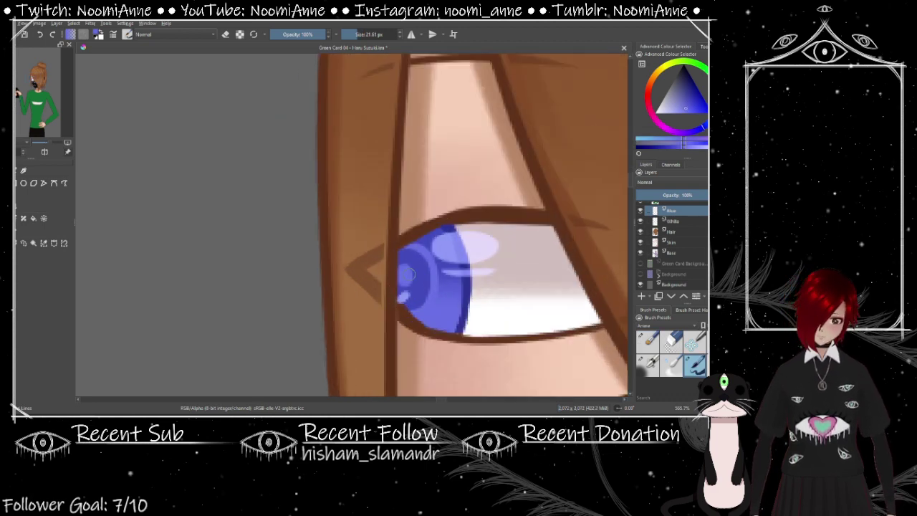
ctrl+click(409, 276)
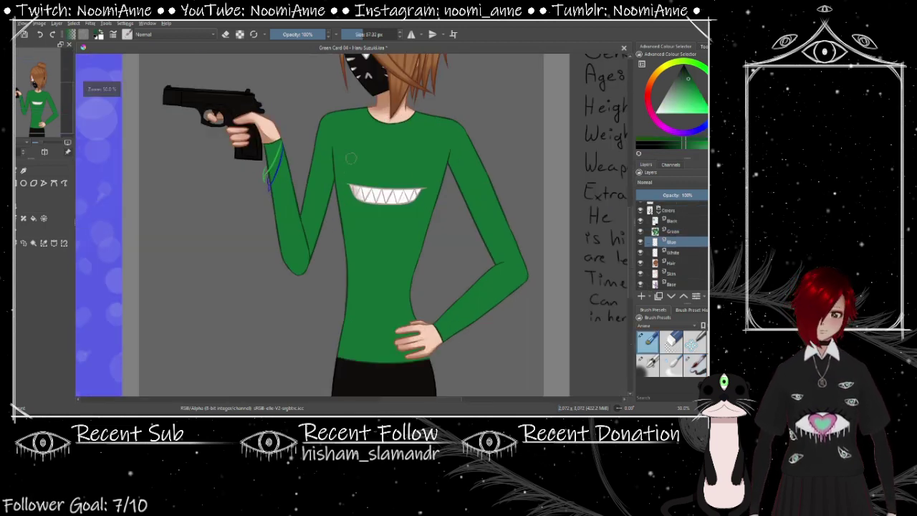
Shade the green sweater on the Green layer with darker green along the torso sides, sleeves and shoulders
key(Page_Up)
drag(351, 158, 351, 247)
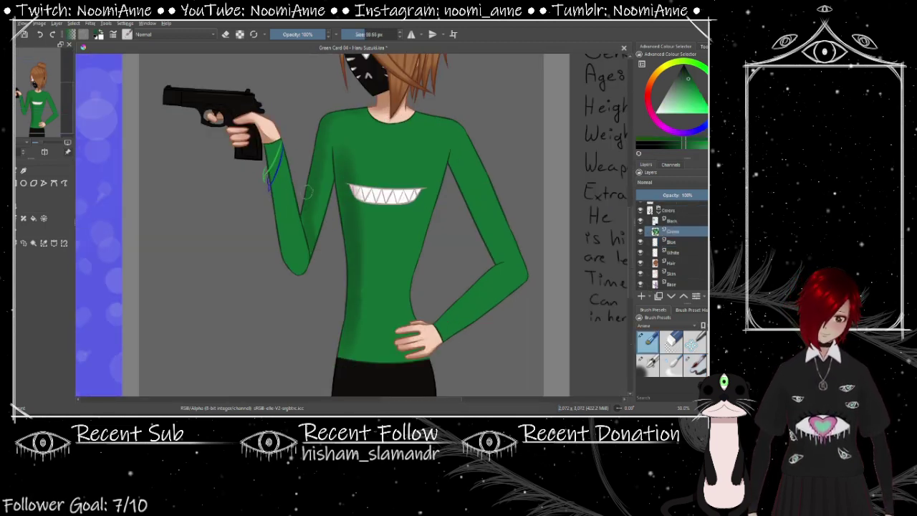
drag(310, 294, 273, 258)
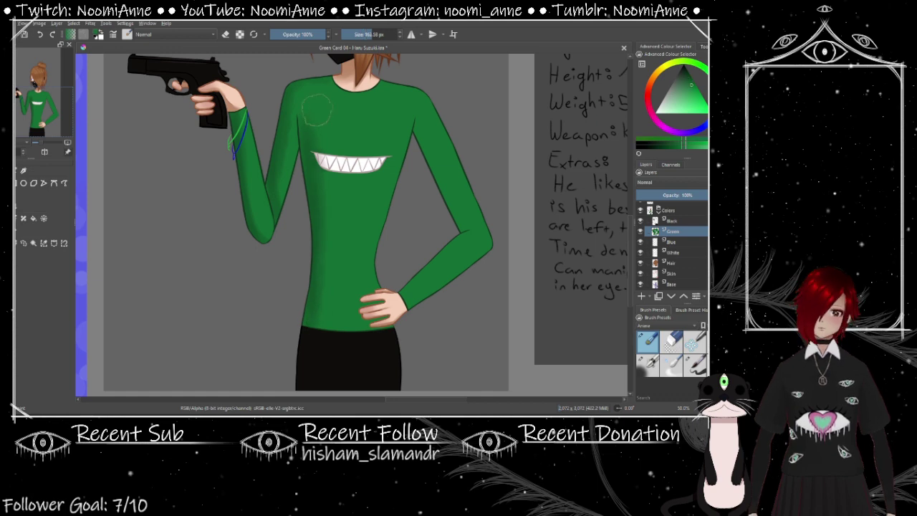
drag(318, 111, 253, 160)
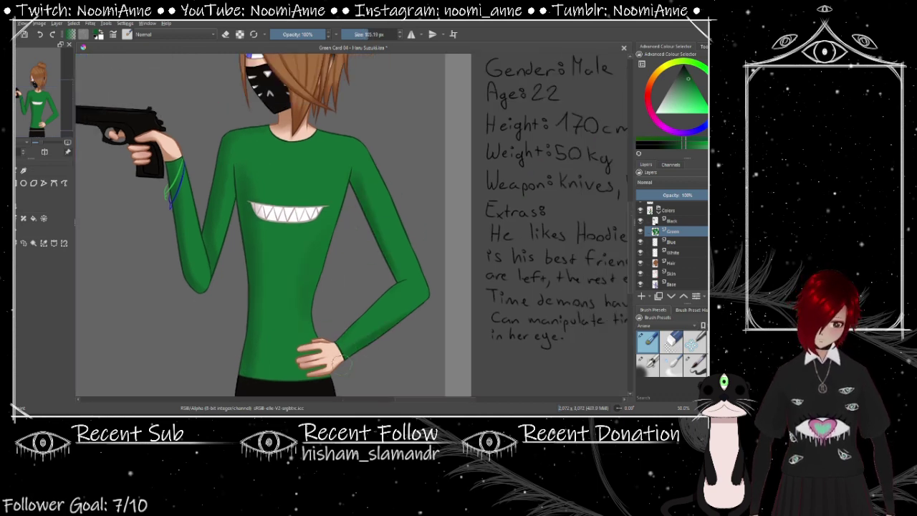
scroll(523, 274, up, 3)
scroll(523, 273, down, 5)
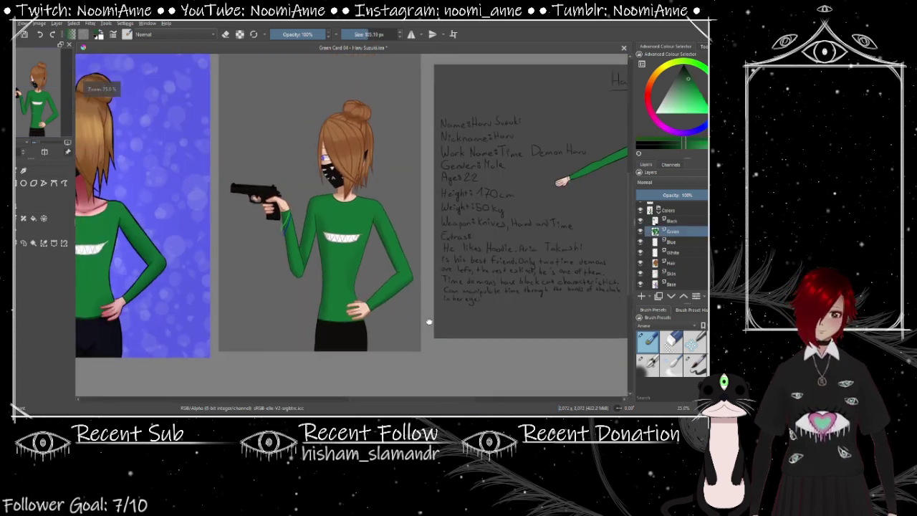
scroll(457, 312, down, 2)
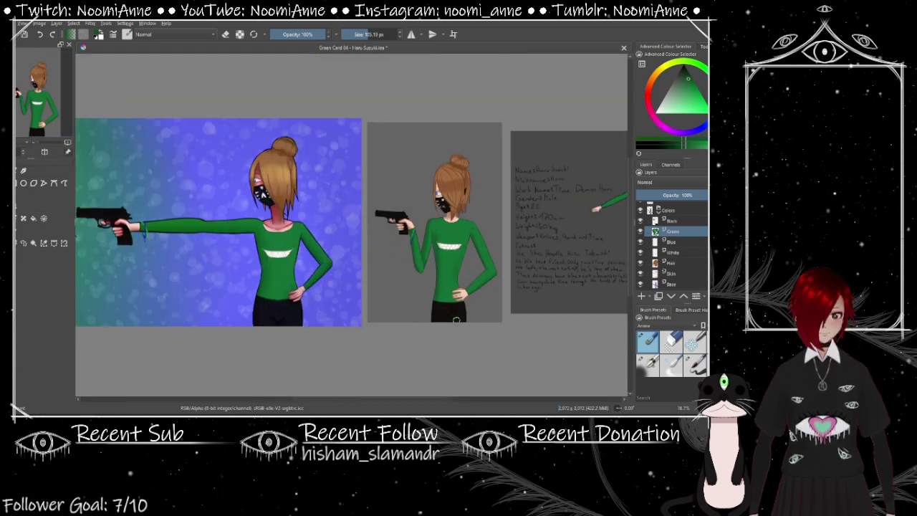
Darken the black ear and the face mask with near-black shading on the Black layer
scroll(456, 319, up, 4)
key(Page_Up)
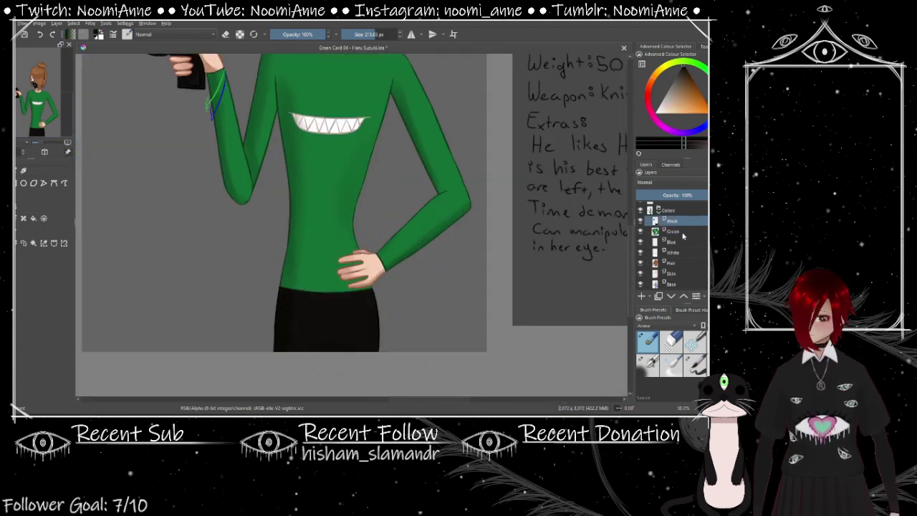
scroll(359, 265, up, 4)
scroll(358, 286, down, 4)
scroll(397, 236, up, 8)
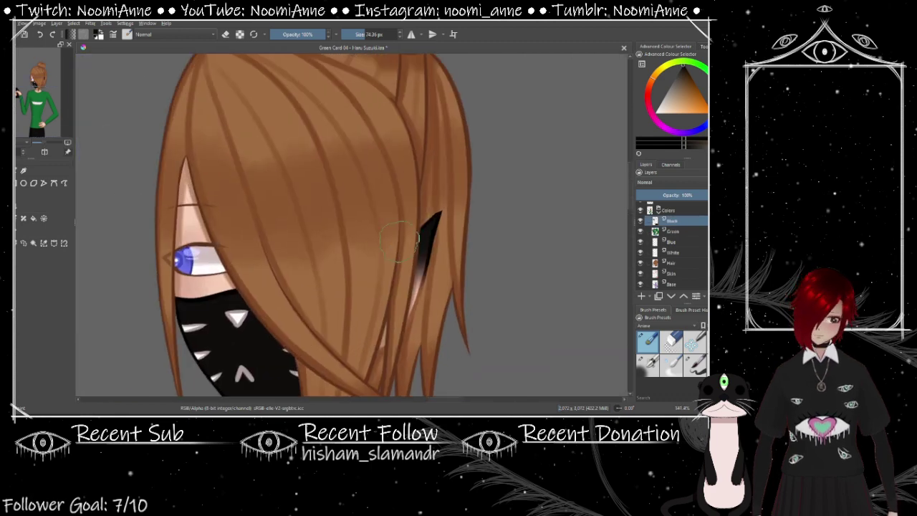
key(bracketleft)
key(bracketleft)
key(bracketleft)
key(bracketleft)
scroll(333, 185, down, 3)
scroll(389, 287, down, 3)
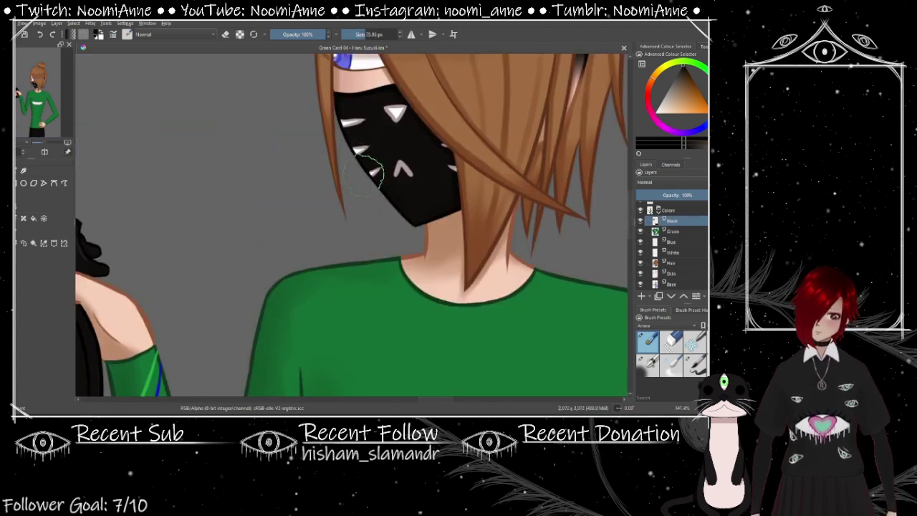
Shade the gun and the black trousers with near-black on the Black layer
scroll(365, 172, down, 3)
scroll(160, 180, up, 3)
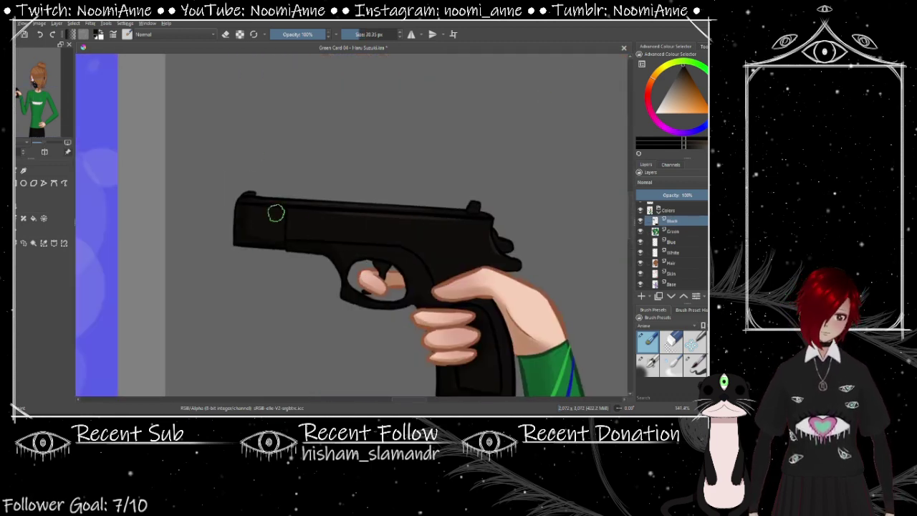
scroll(482, 272, up, 2)
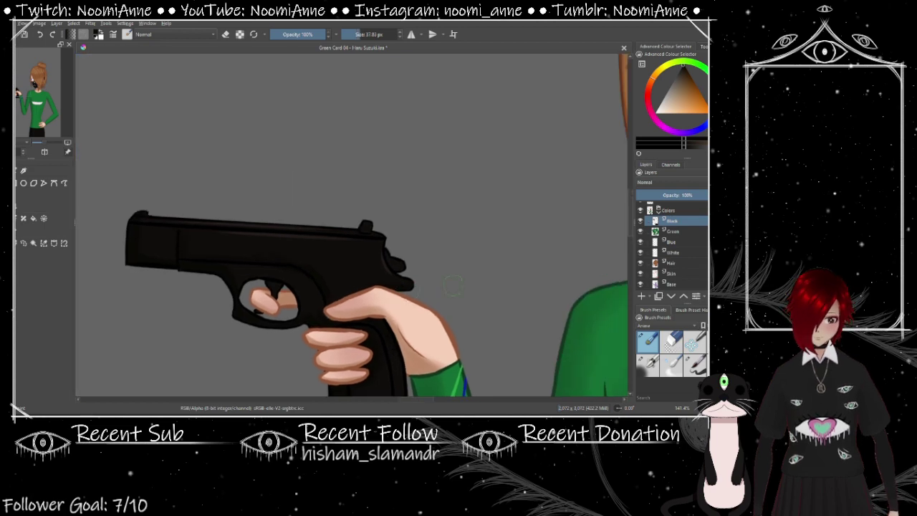
scroll(292, 230, down, 6)
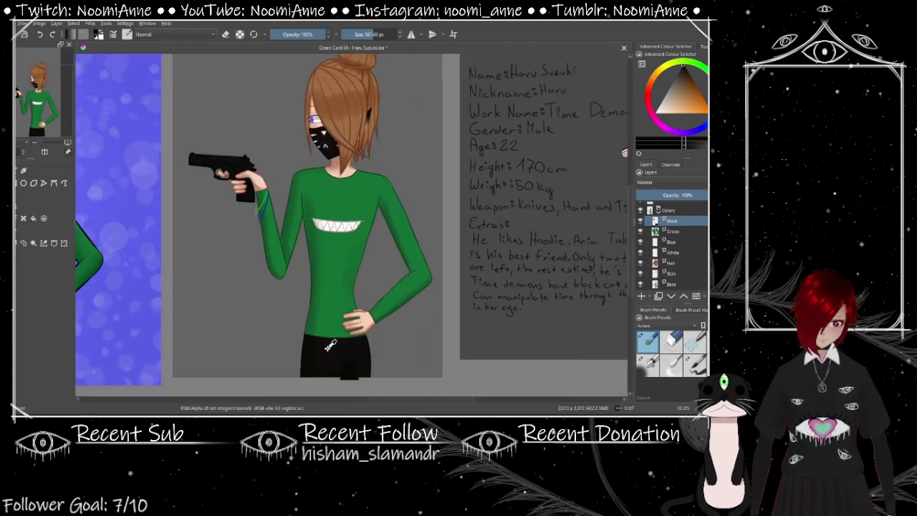
Show the green card frame, the 04 numbers and the blue background again and save the document
scroll(329, 346, down, 1)
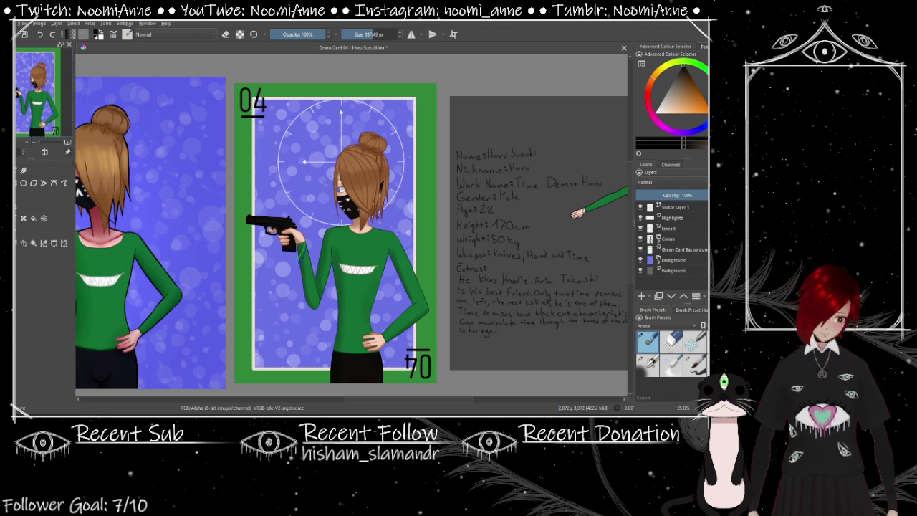
scroll(351, 237, up, 1)
key(ctrl+s)
key(Return)
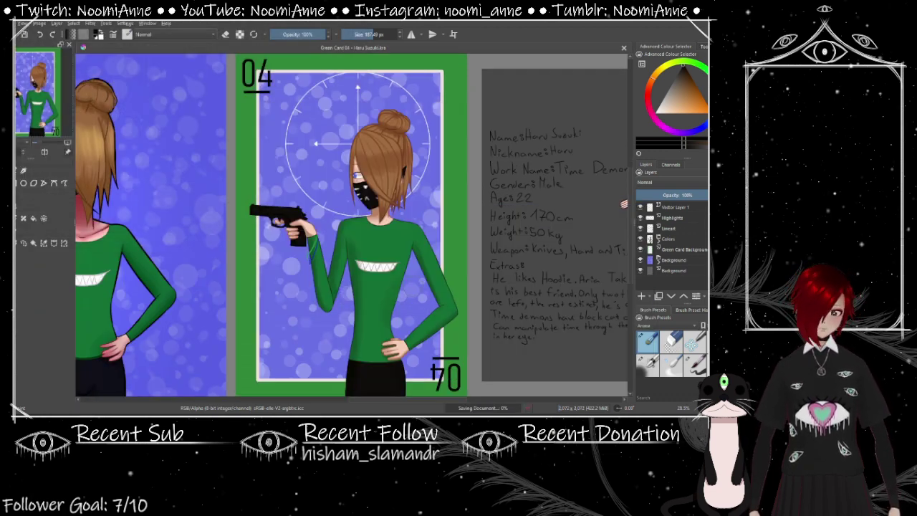
Save a PNG copy named with the character's name and "Card Illustration", with frame and numbers hidden, and show those layers again
key(ctrl+shift+s)
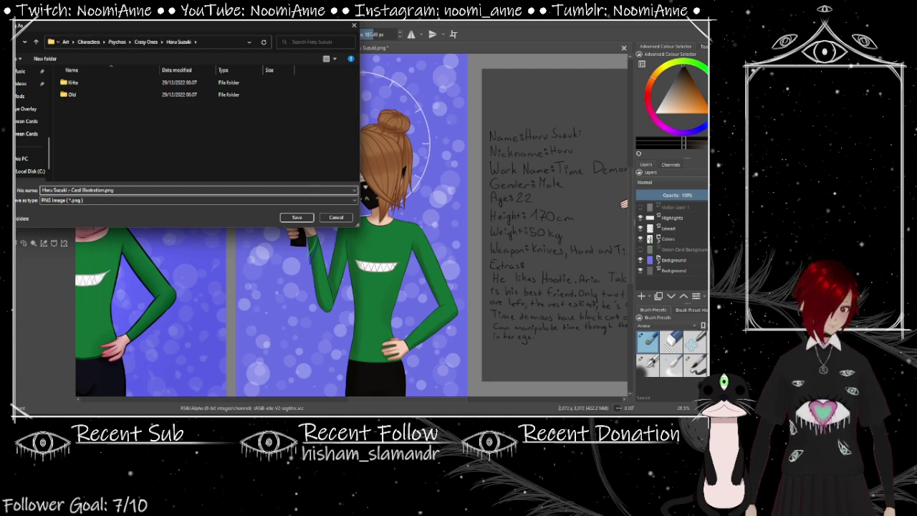
key(Return)
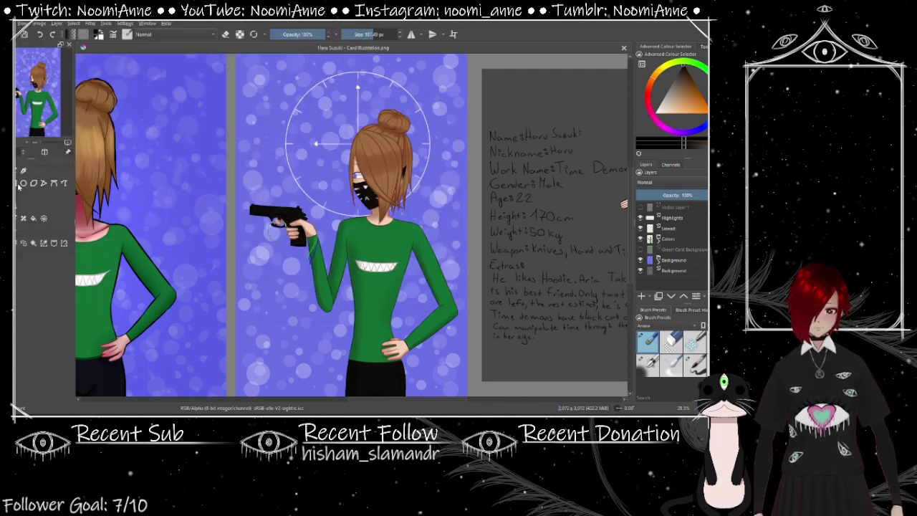
scroll(371, 230, down, 2)
scroll(370, 230, up, 1)
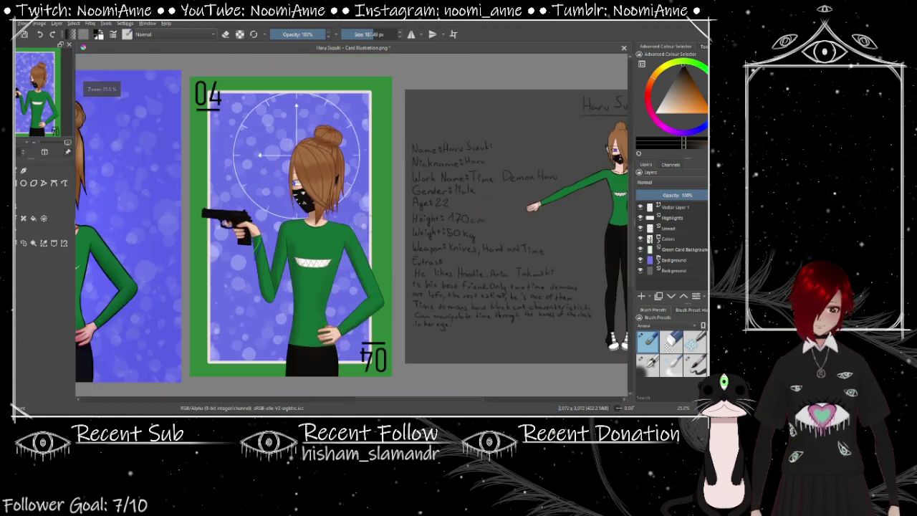